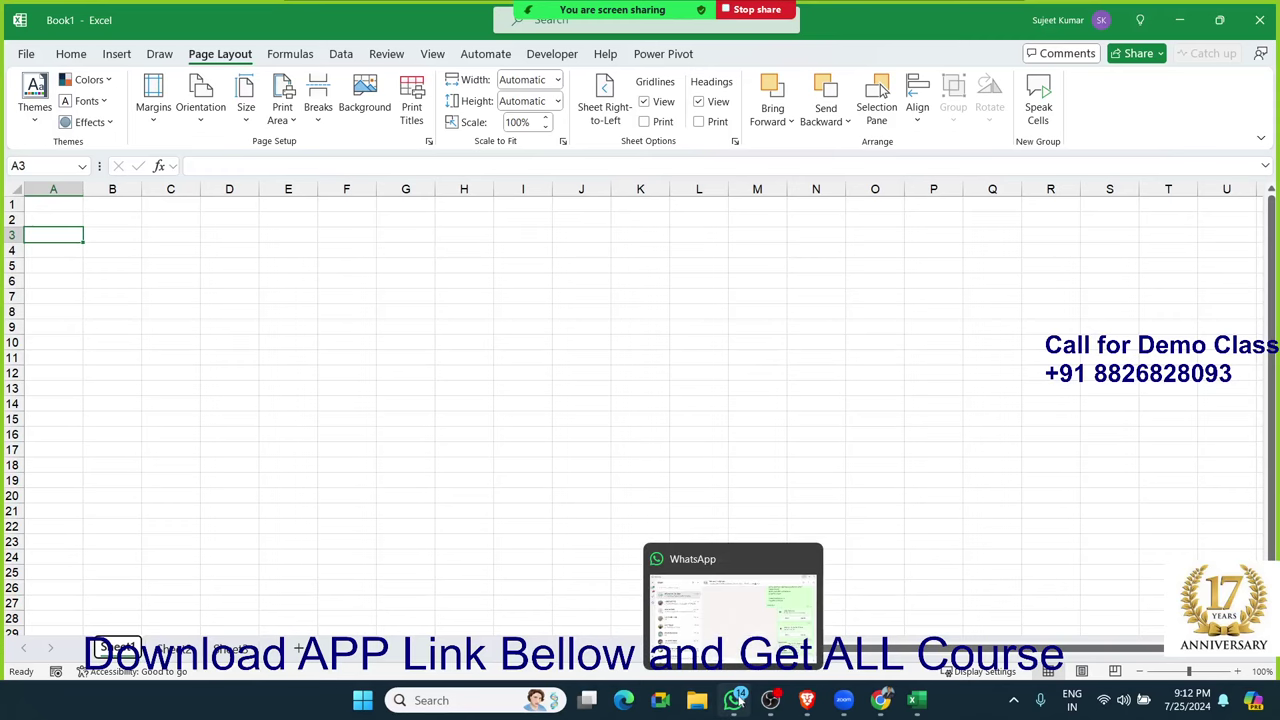
Step: Check another conversation in the chat app, then return to the workbook
left_click(737, 648)
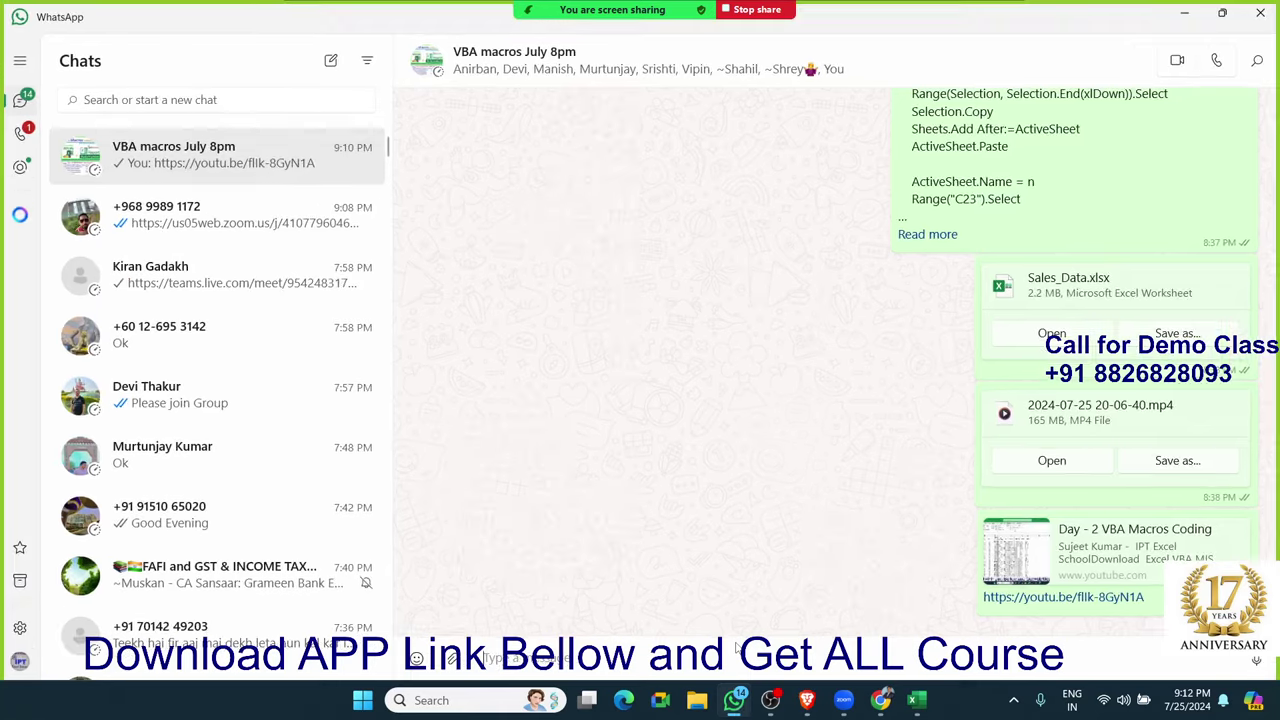
scroll(846, 551, "up", 5)
scroll(848, 549, "up", 5)
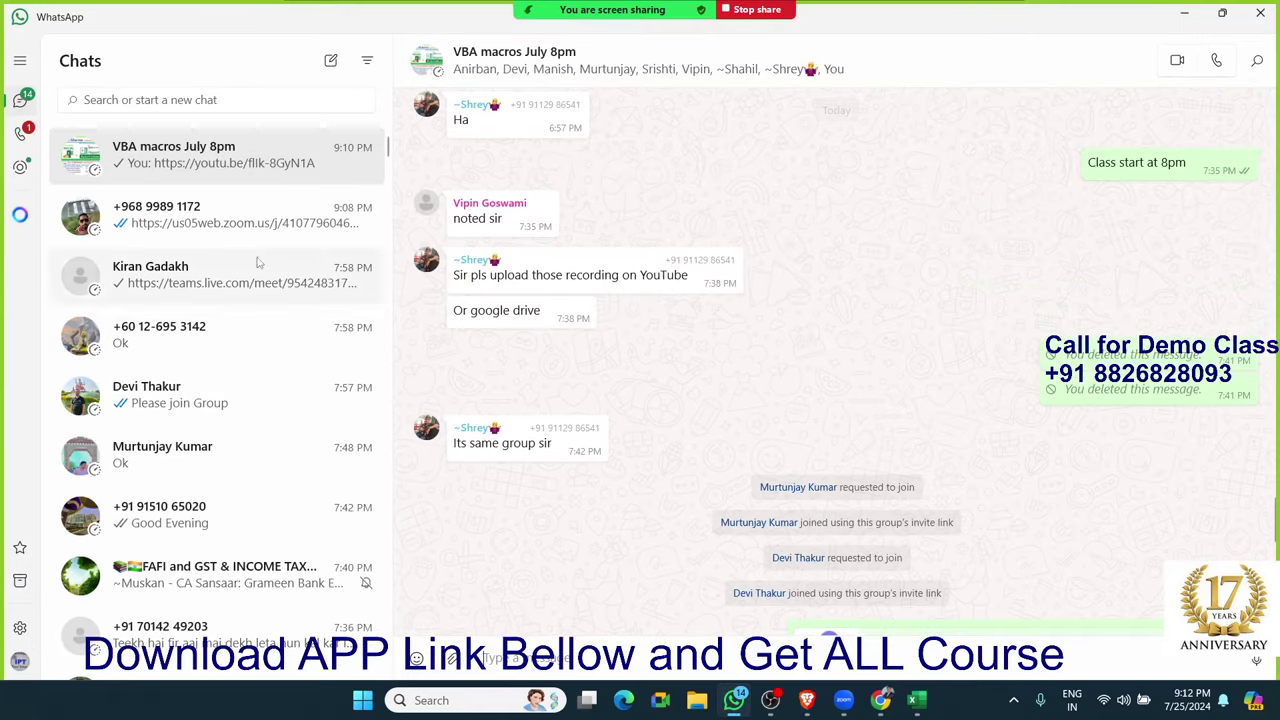
left_click(240, 215)
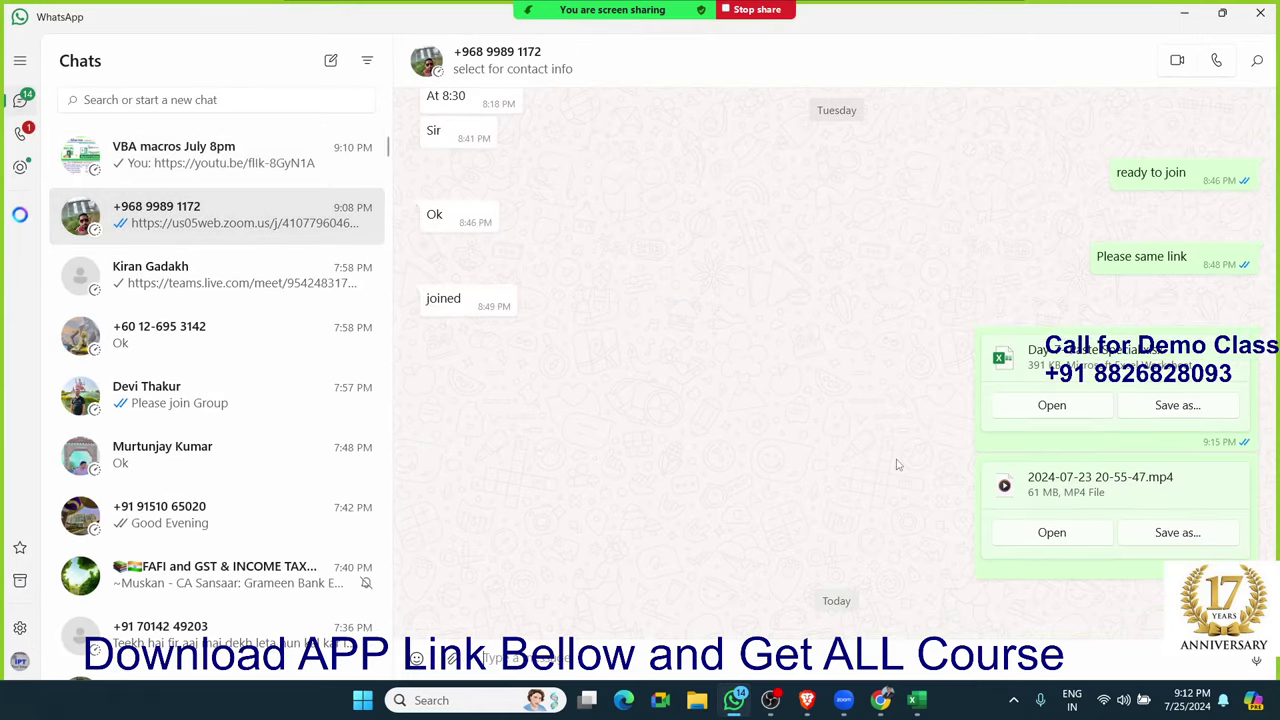
scroll(894, 466, "down", 3)
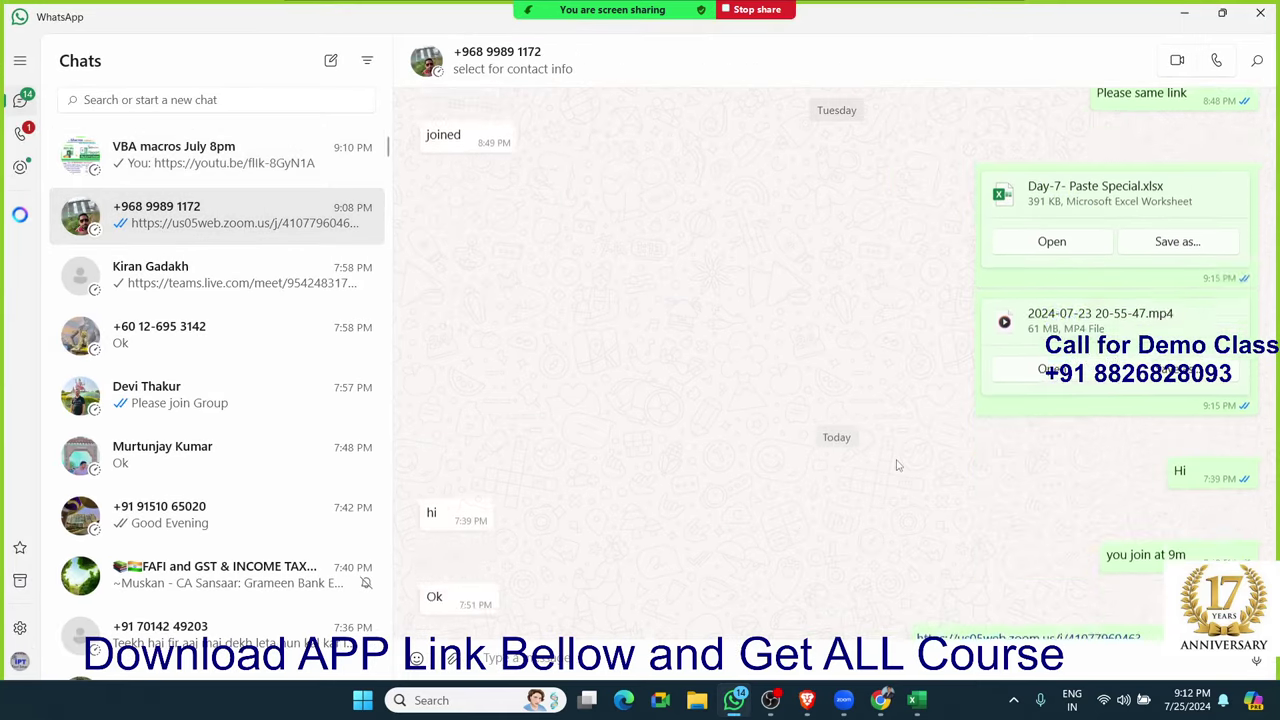
left_click(1184, 13)
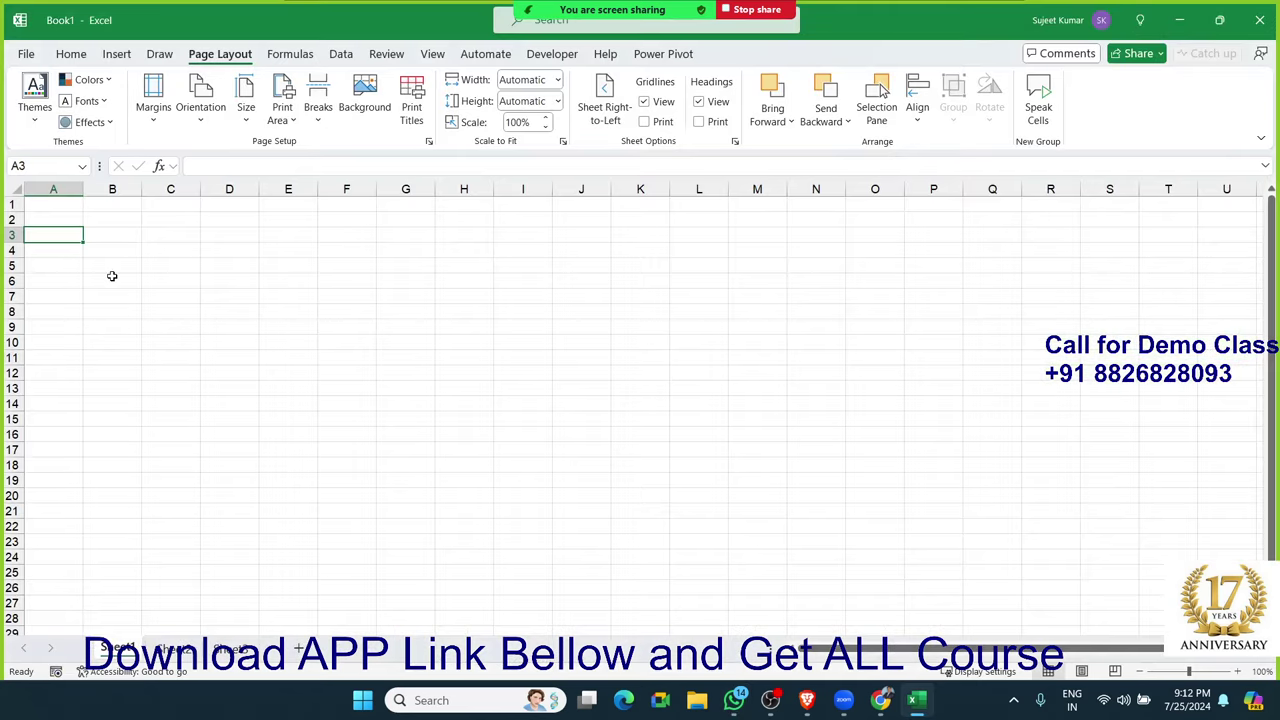
Step: Rename the Sheet1 tab to 'Data'
left_click(54, 208)
scroll(77, 266, "up", 2)
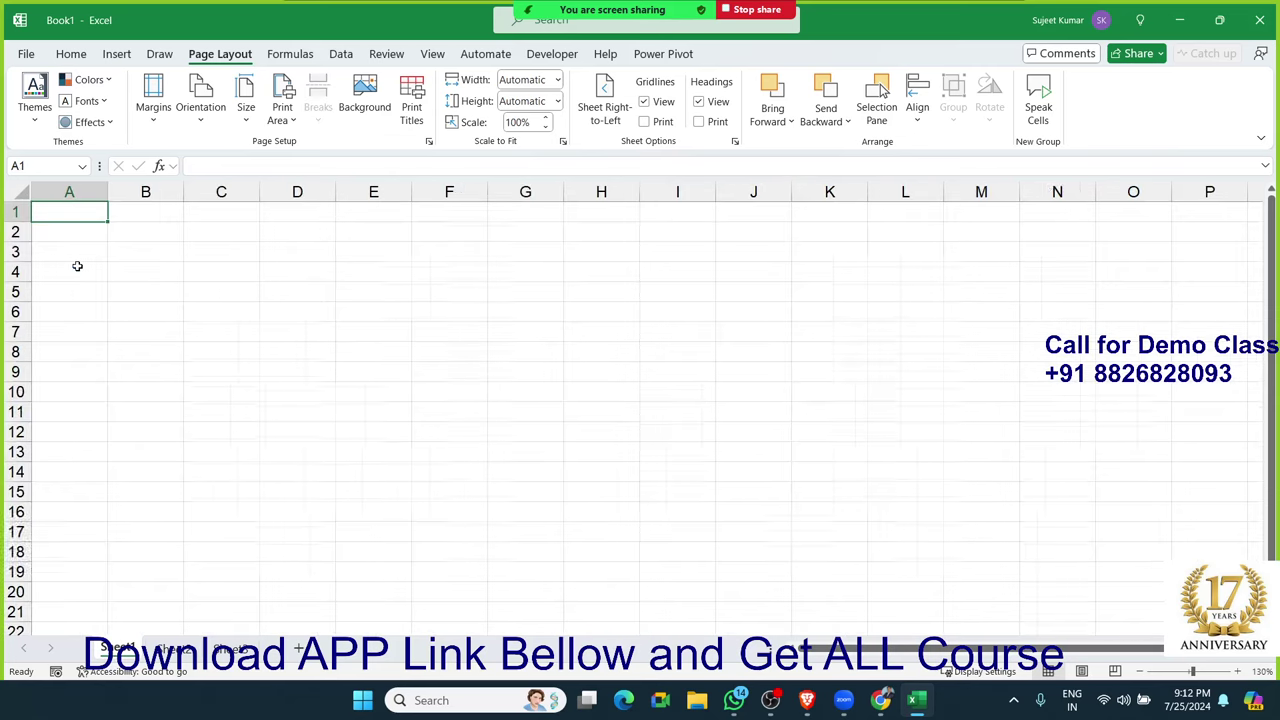
scroll(77, 266, "down", 1)
scroll(77, 266, "up", 1)
key("Down")
key("Down")
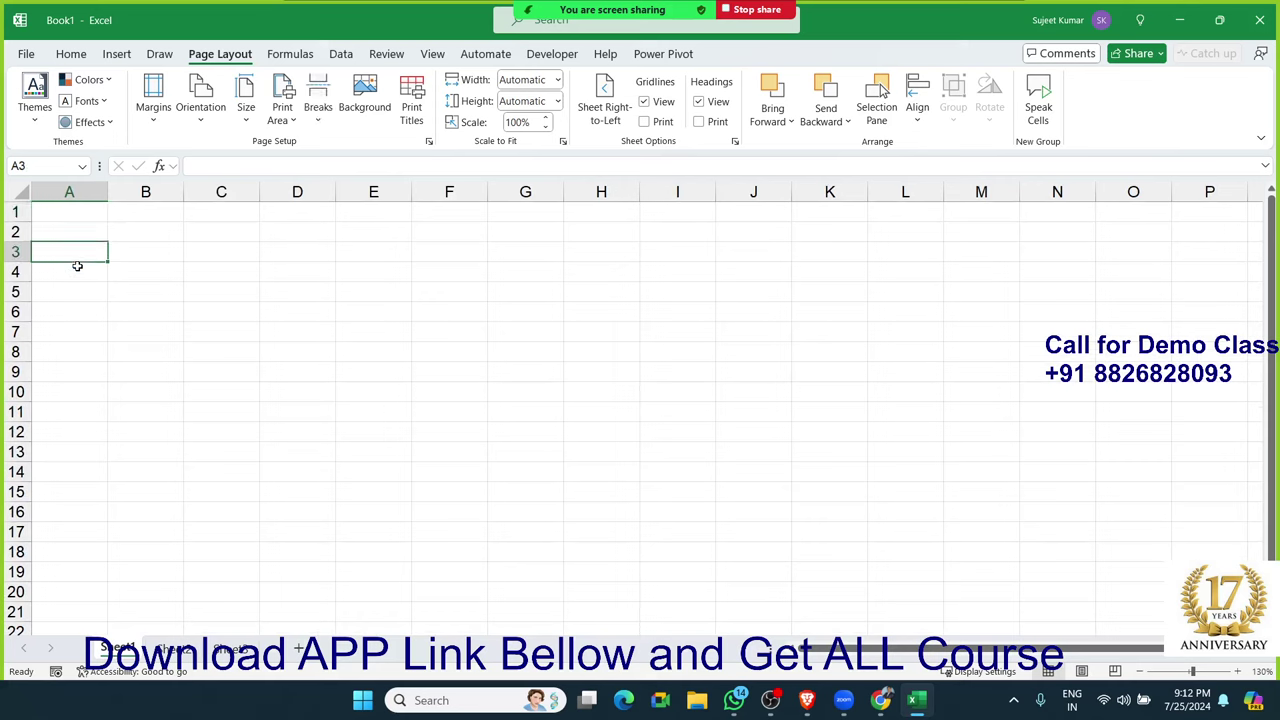
key("Up")
key("Up")
key("Down")
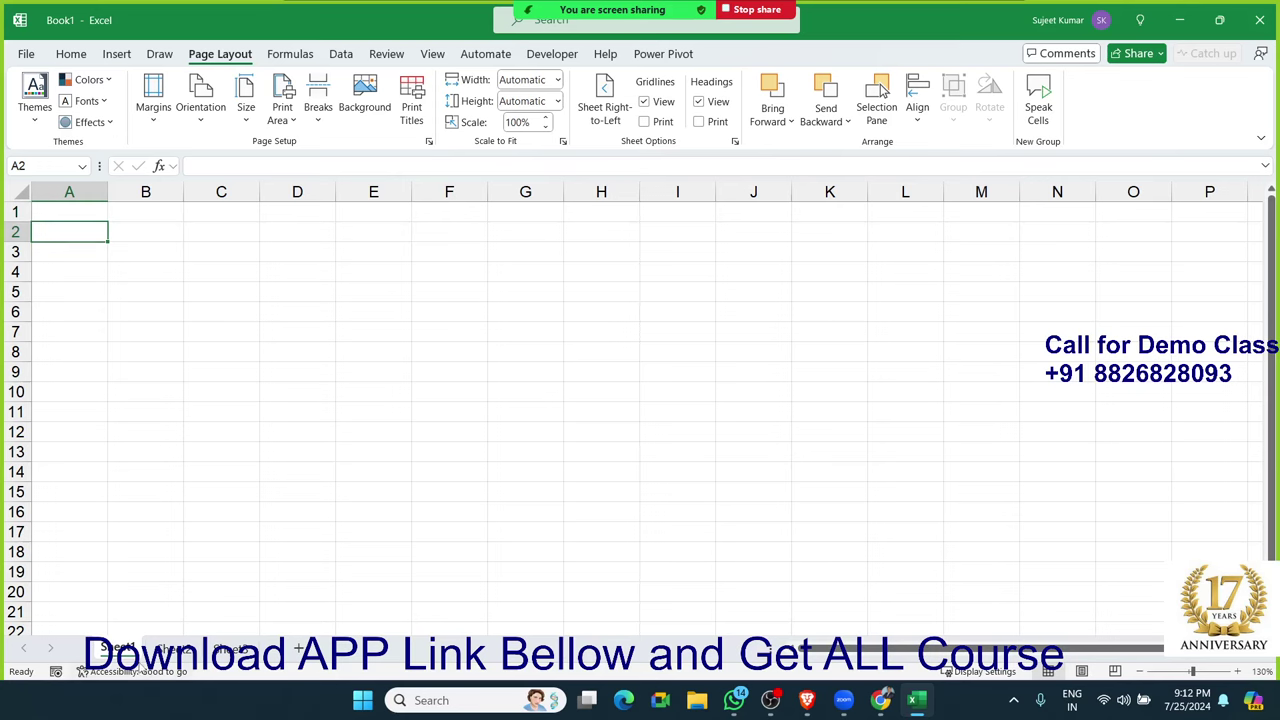
right_click(116, 648)
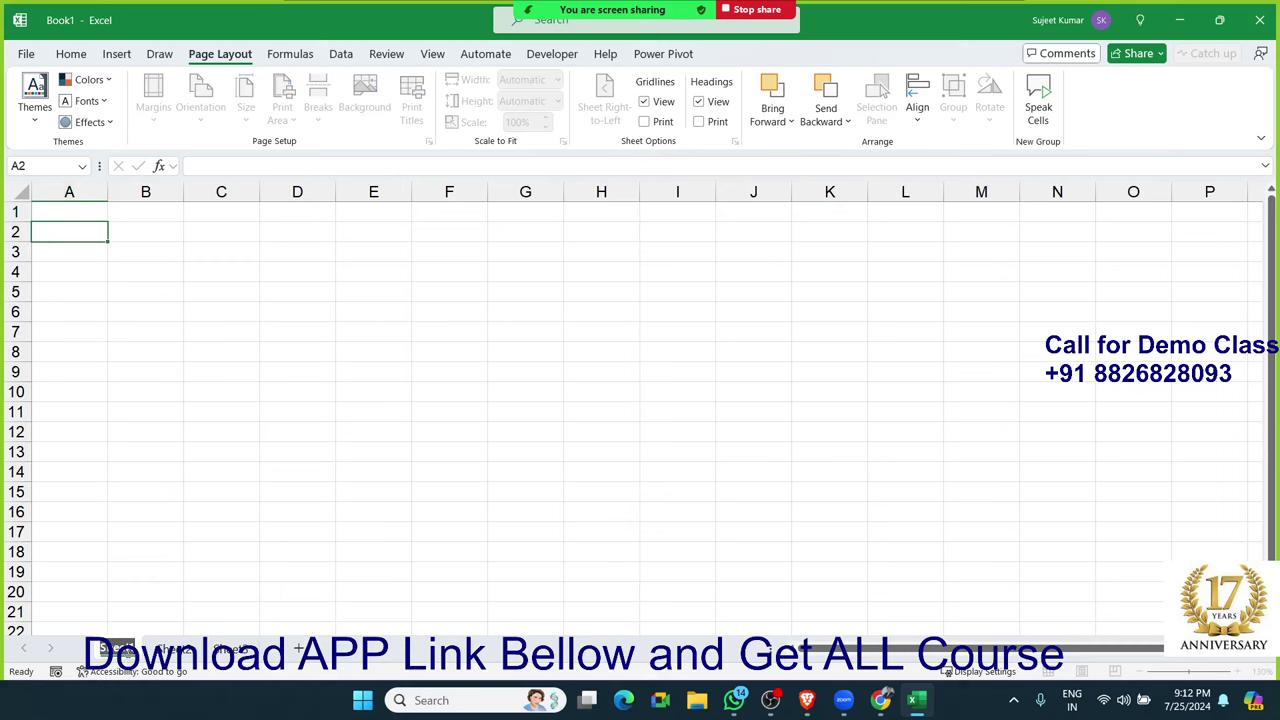
type("Da")
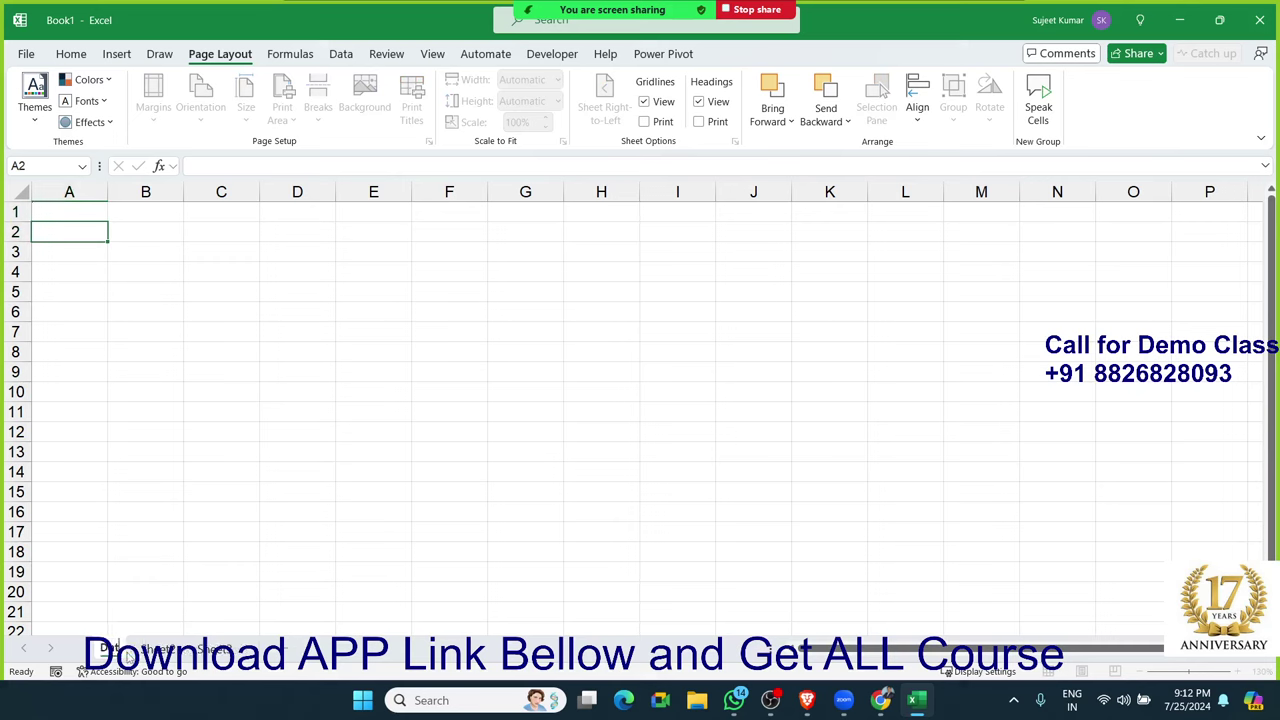
type("ta")
left_click(102, 311)
left_click(92, 249)
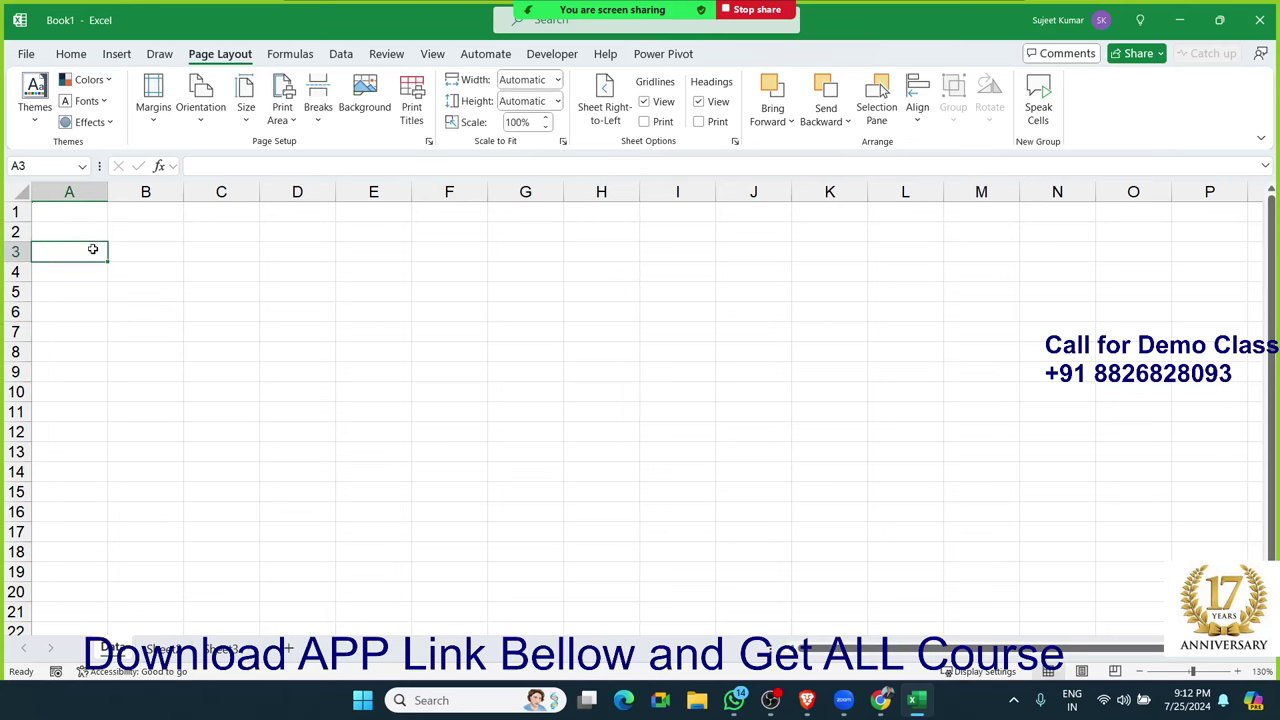
Step: Enter the Bank heading in A3 and fill seven bank names, starting with SBI, down to A10
type("Nm")
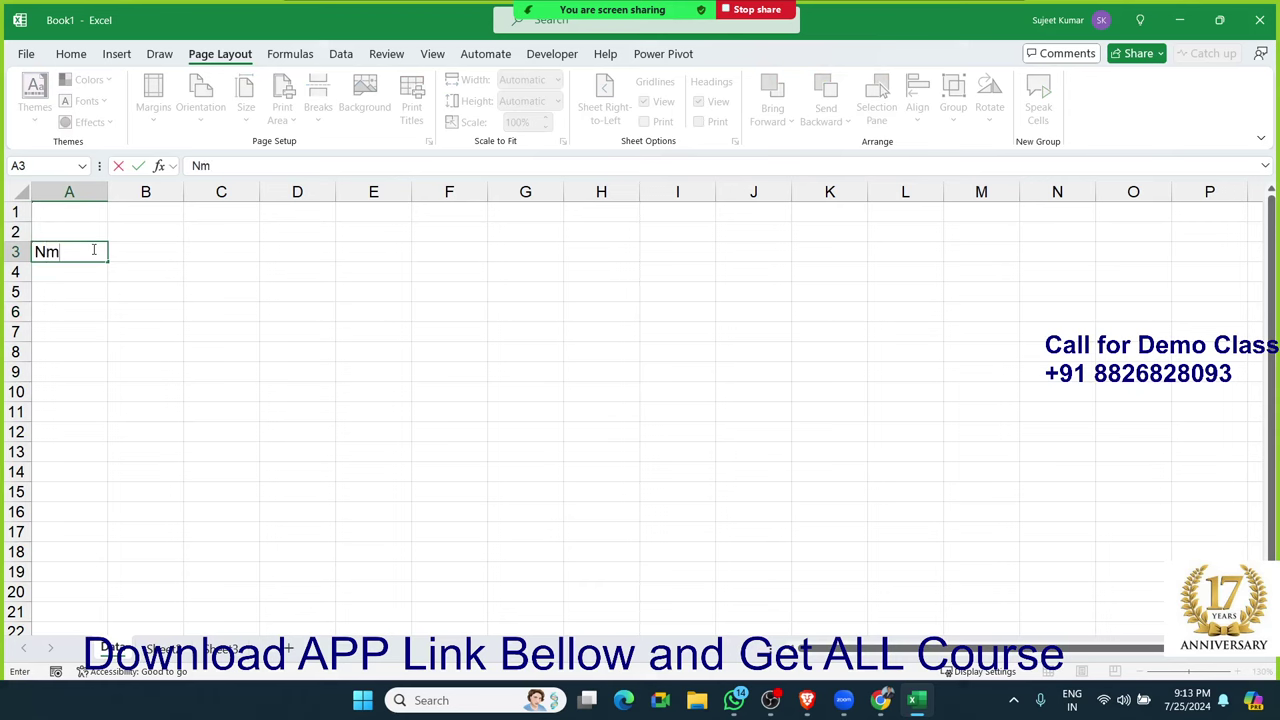
key("BackSpace")
key("BackSpace")
type("Bank")
key("Return")
type("SBI")
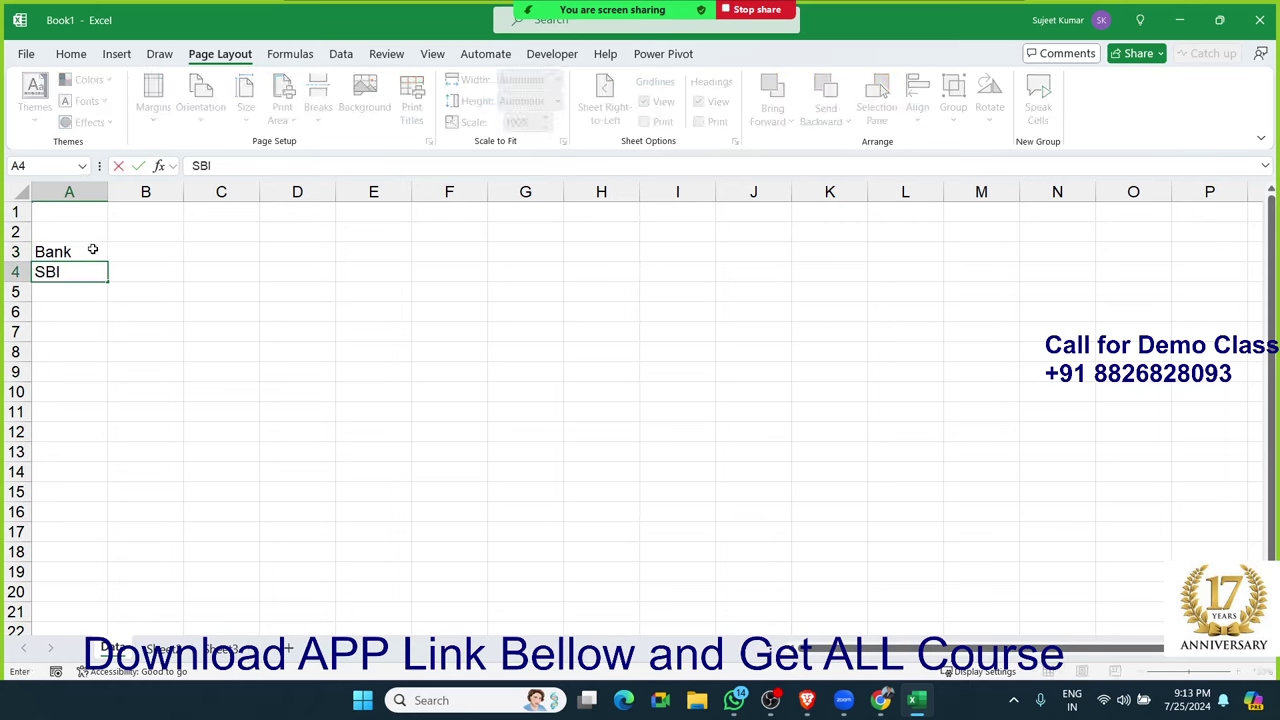
key("Return")
left_click(72, 277)
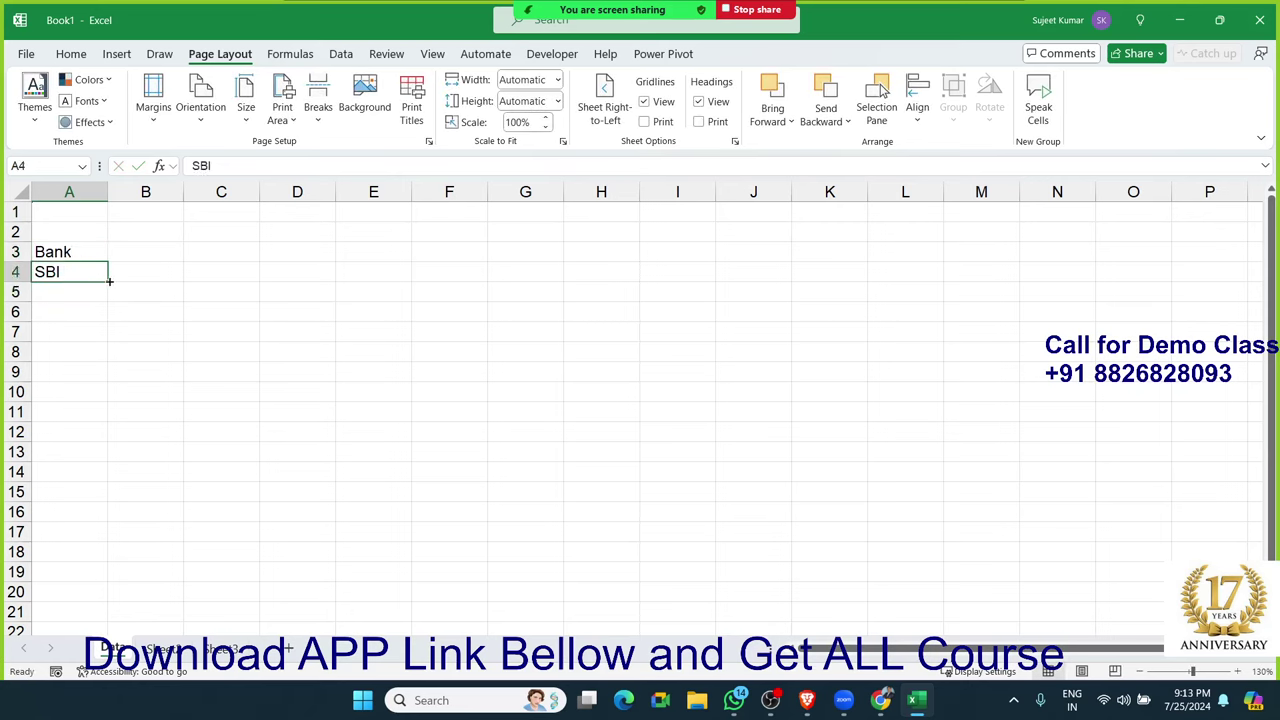
left_click_drag(109, 281, 95, 414)
left_click(150, 265)
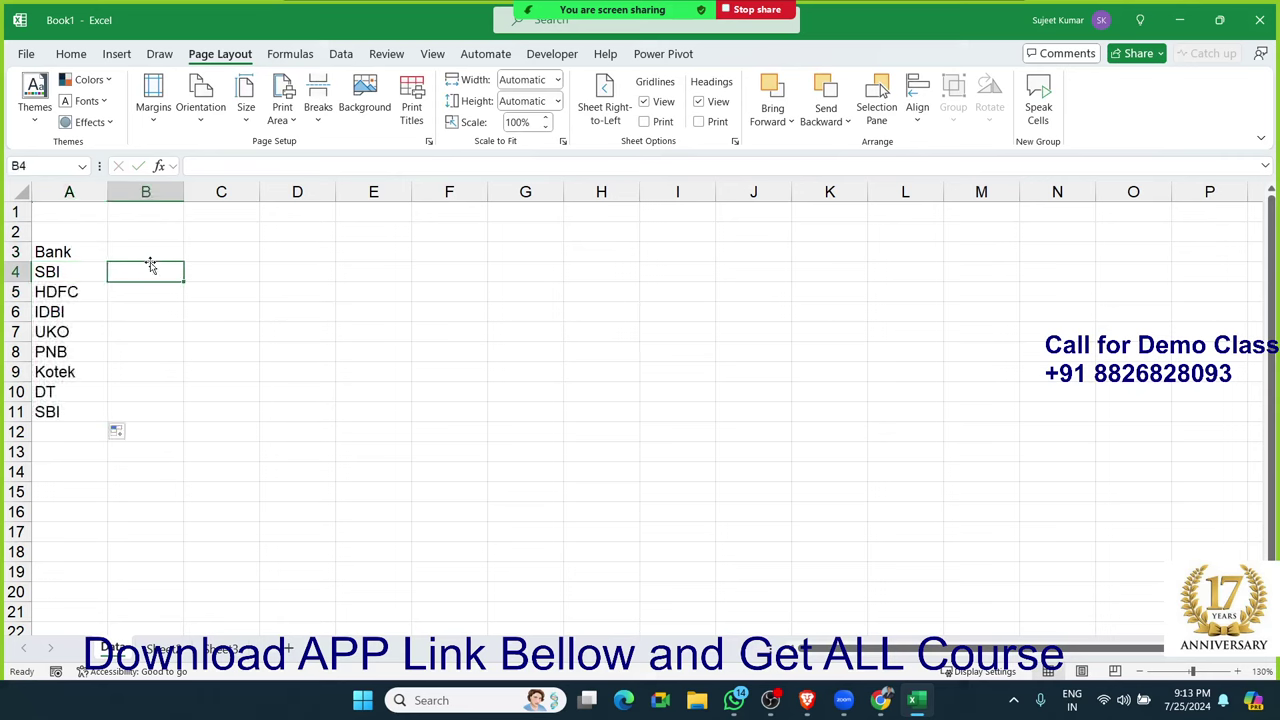
key("Left")
key("ctrl+Down")
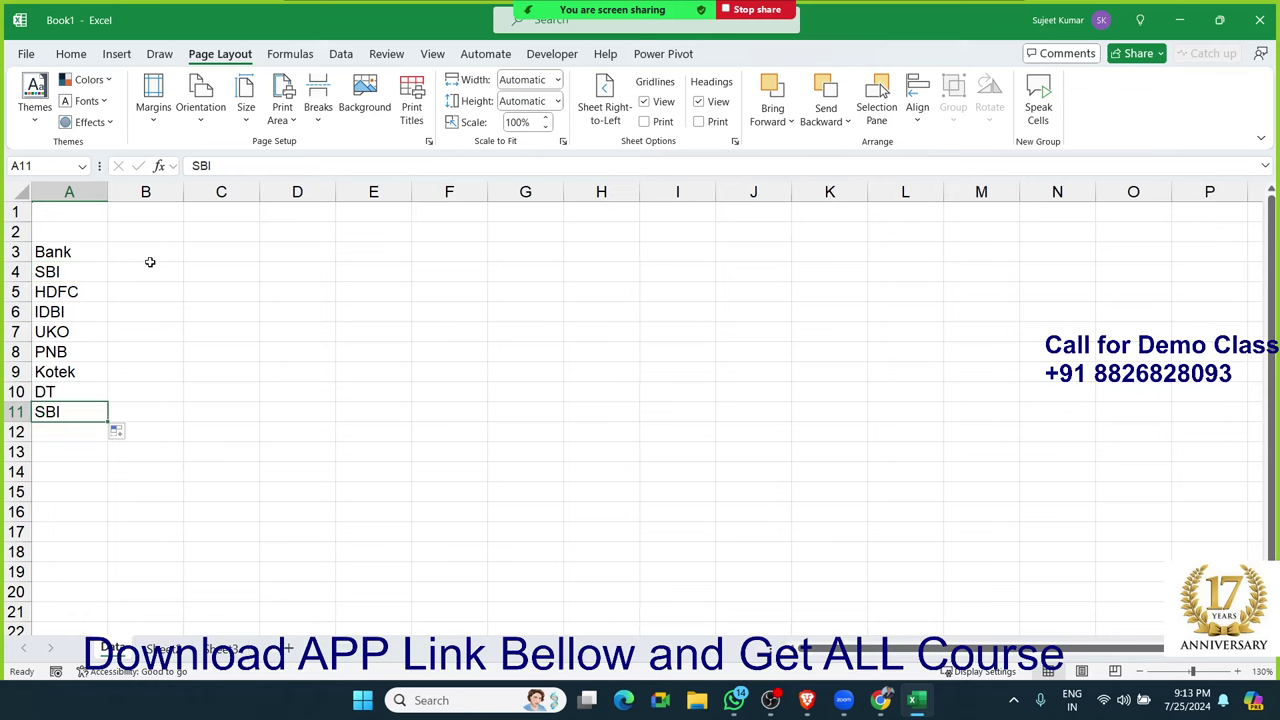
key("Delete")
key("Up")
key("ctrl+Up")
Step: Add a Payment heading in B3 and a RANDBETWEEN random-payment formula in B4
key("Right")
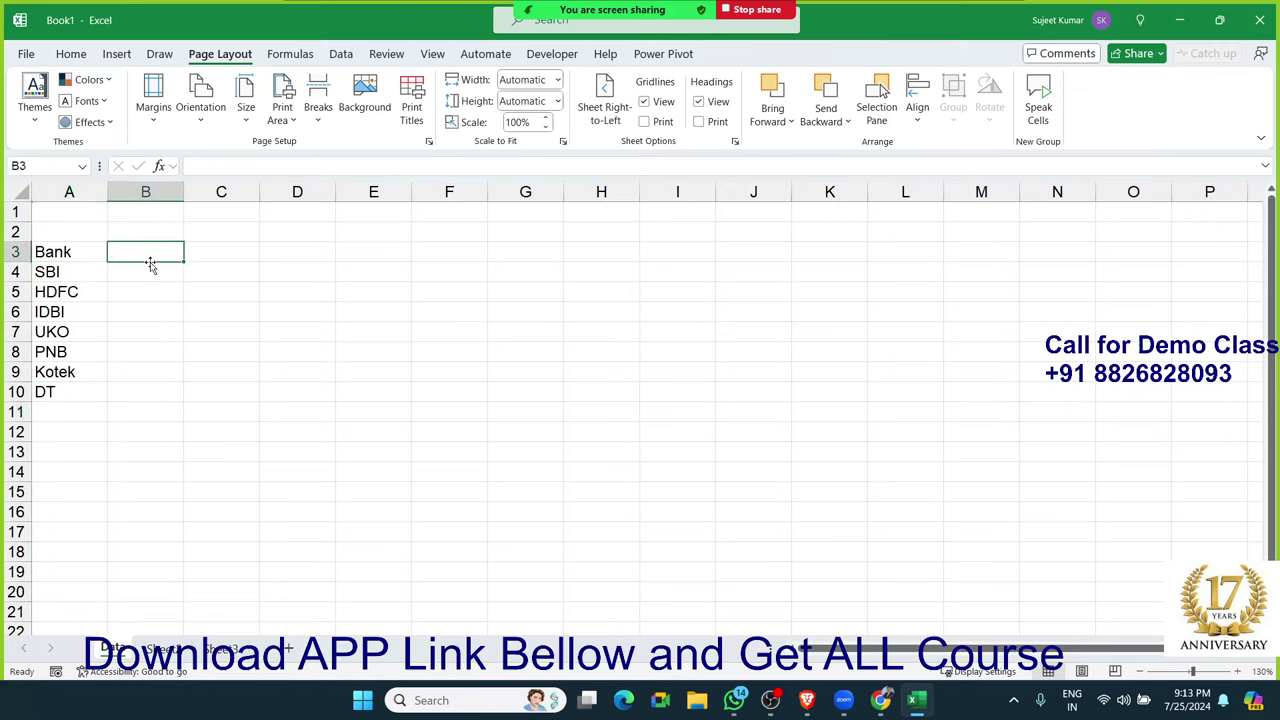
type("Payment")
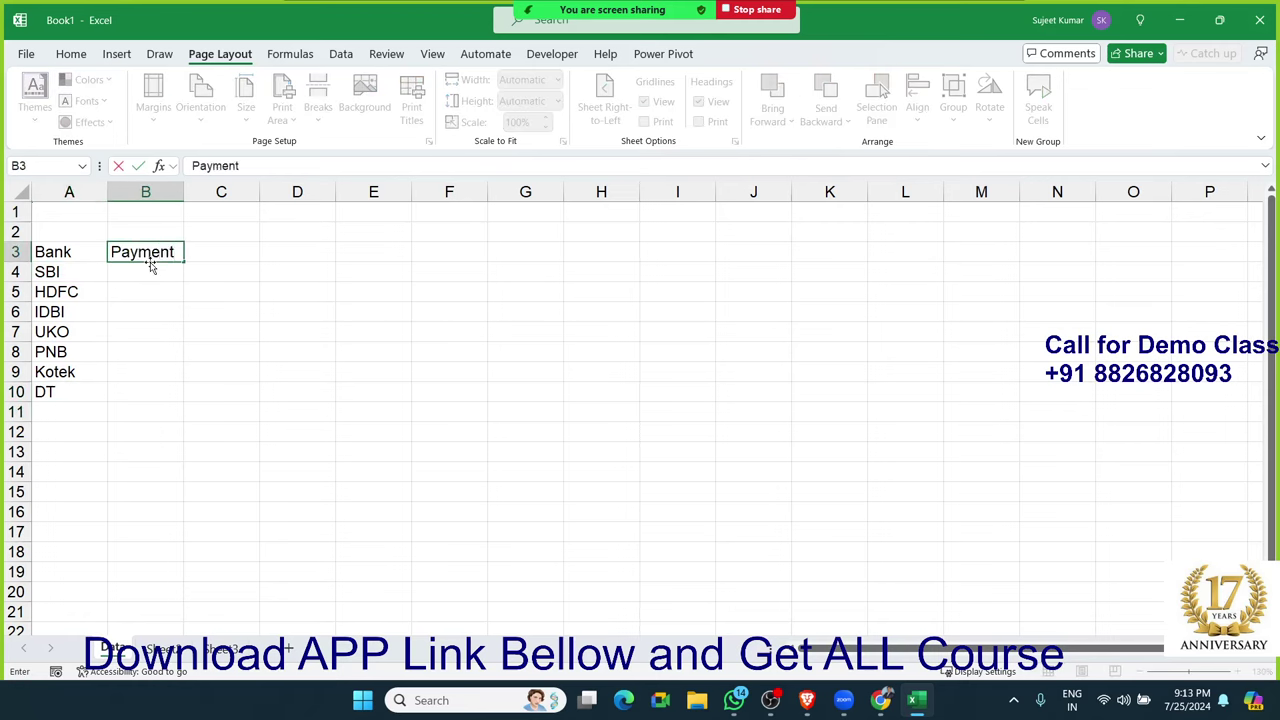
key("Return")
type("=ra")
key("Down")
key("Down")
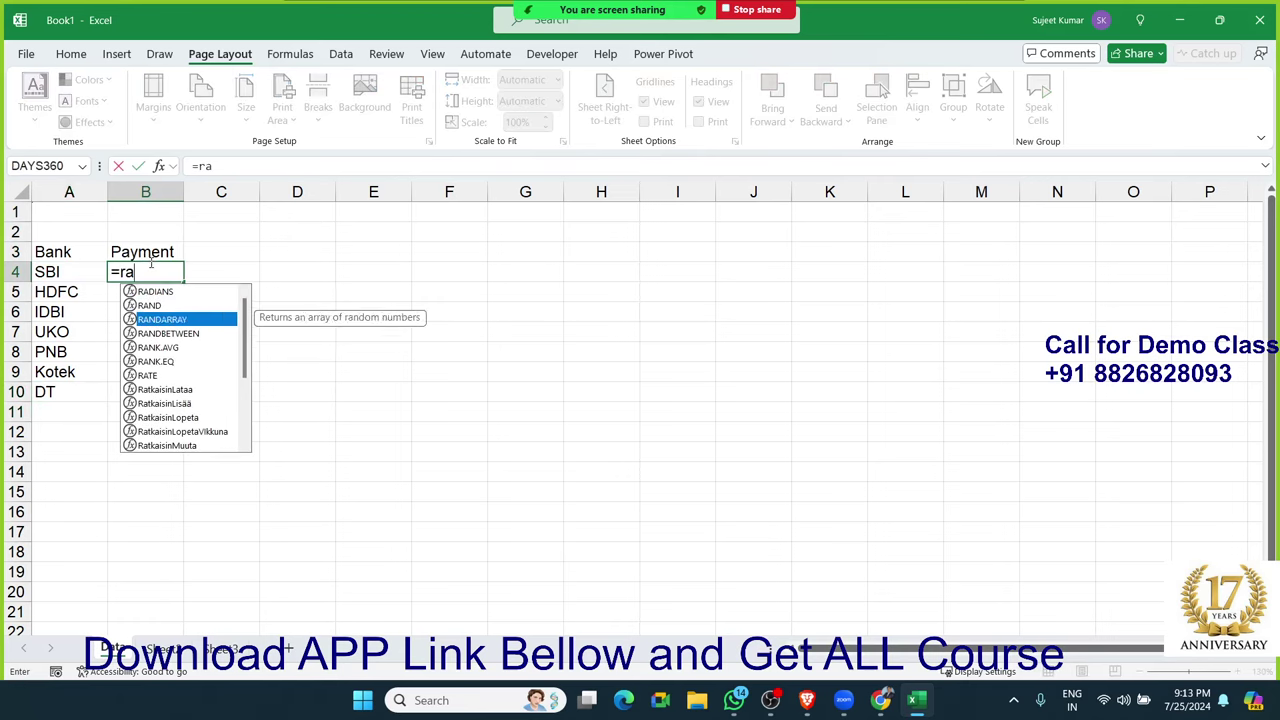
key("Down")
key("Tab")
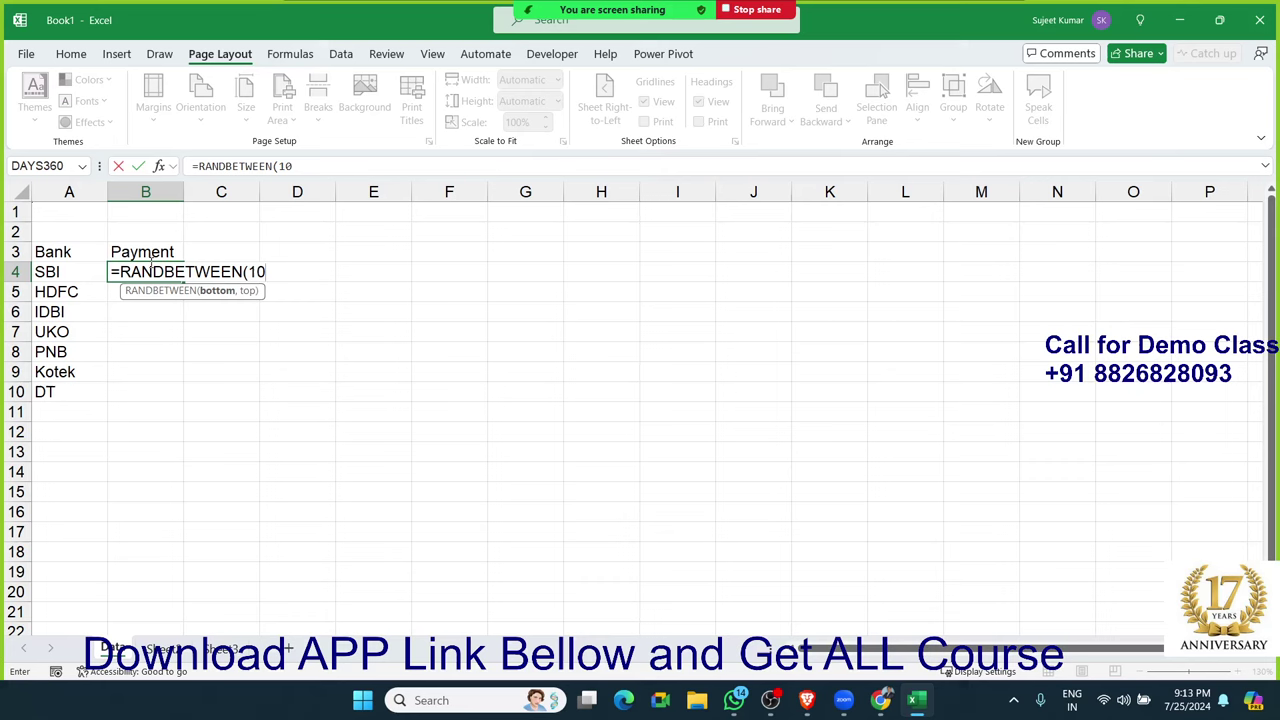
type(",99")
key("Return")
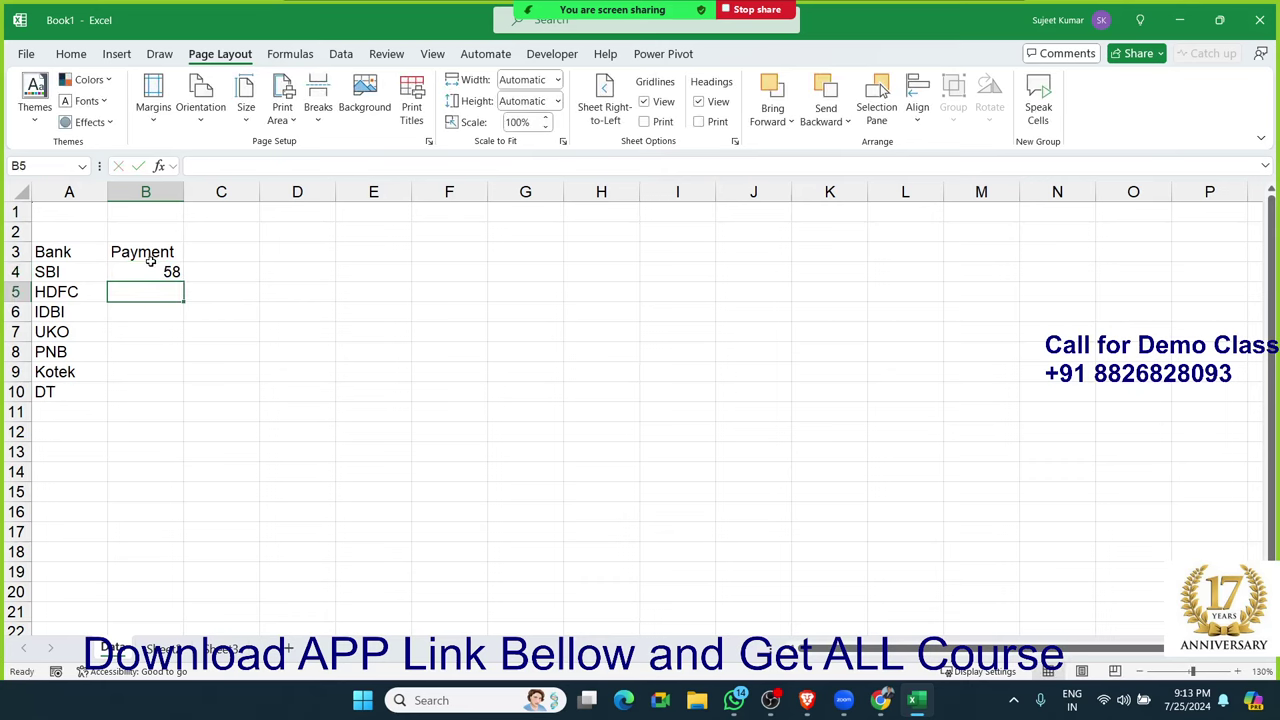
Step: Fill the random payment formula down to B10 and select the table A3:B10
left_click_drag(150, 260, 160, 375)
left_click(158, 258)
left_click(157, 272)
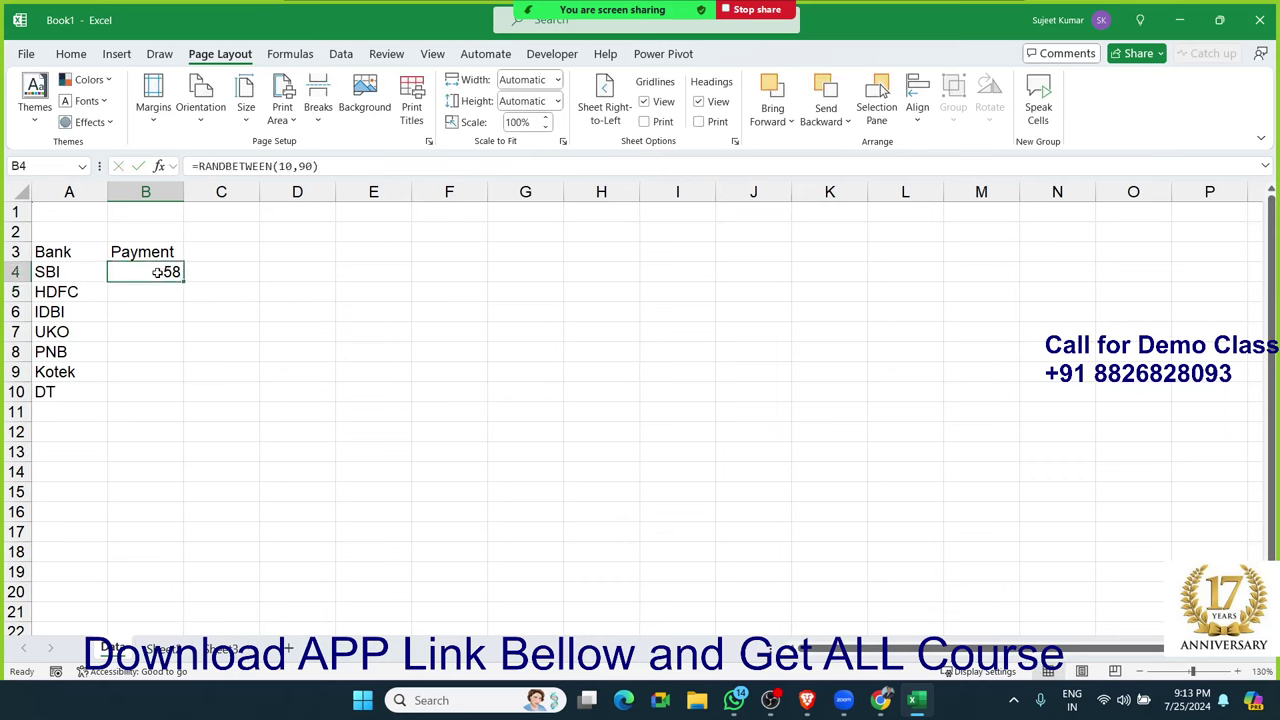
left_click_drag(157, 272, 158, 387)
key("ctrl+d")
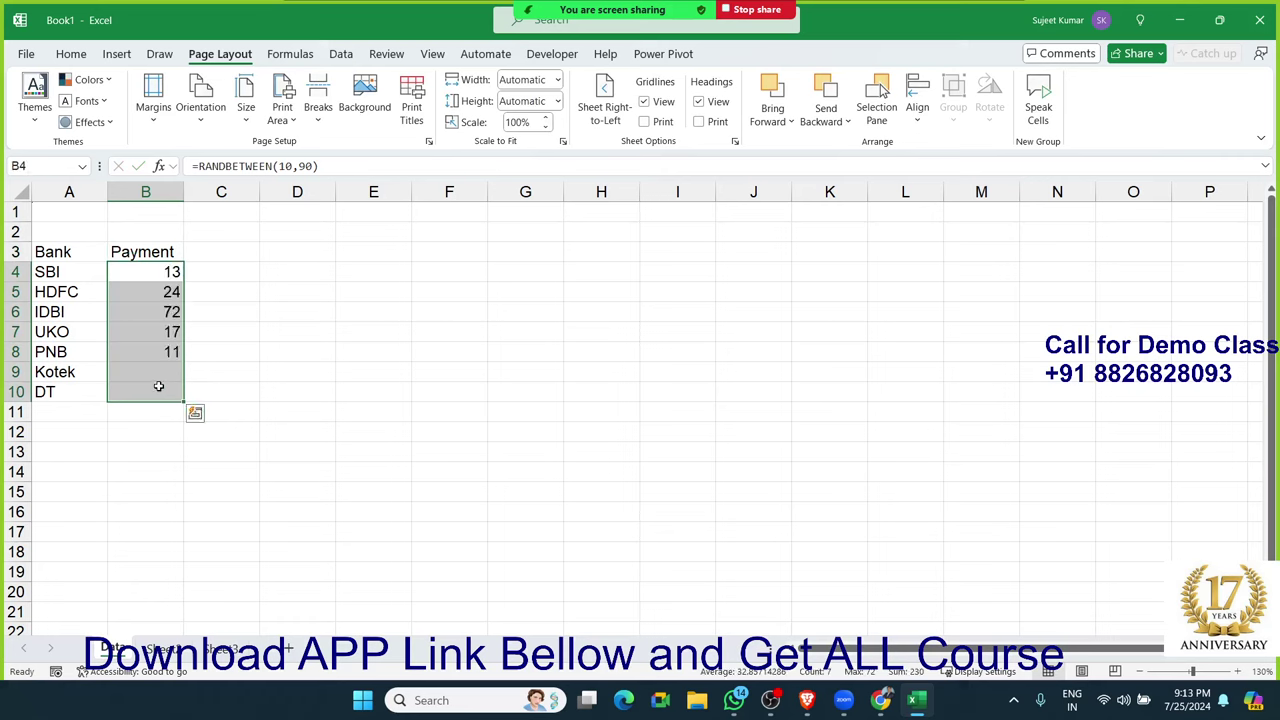
left_click_drag(60, 256, 143, 388)
Step: Copy the Bank/Payment table and paste it back over A3:B10
left_click(72, 55)
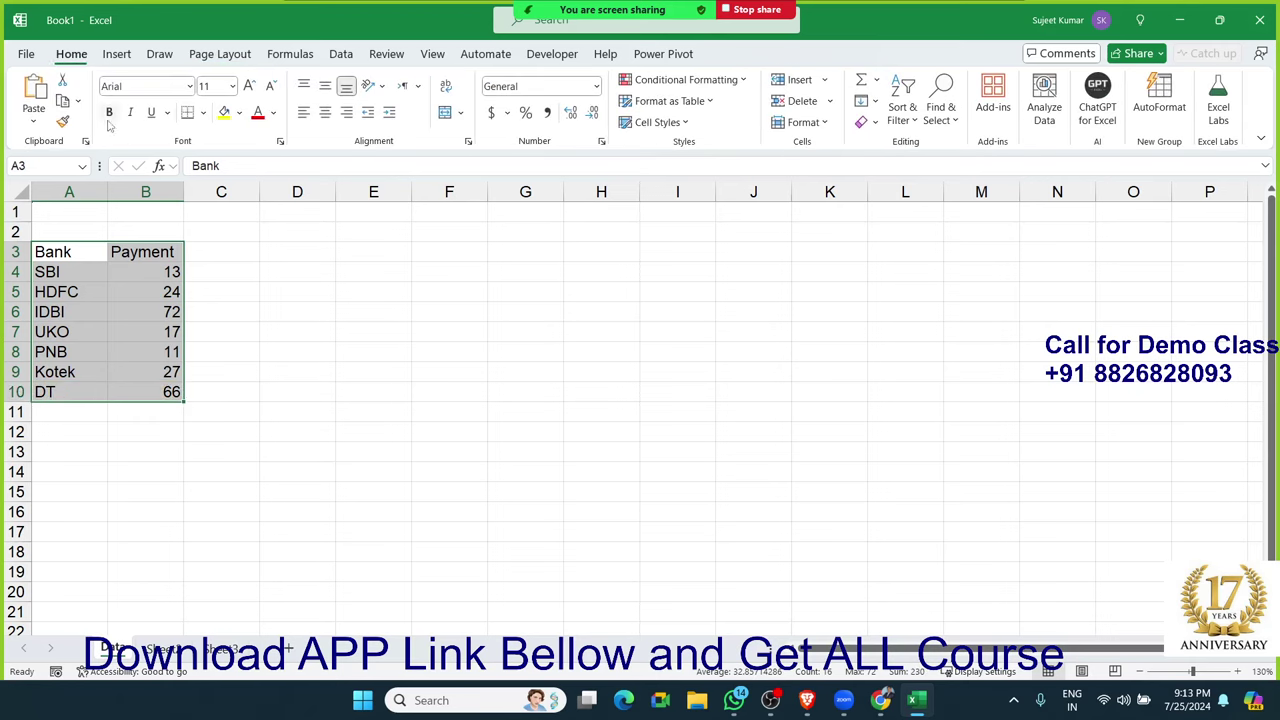
key("ctrl+c")
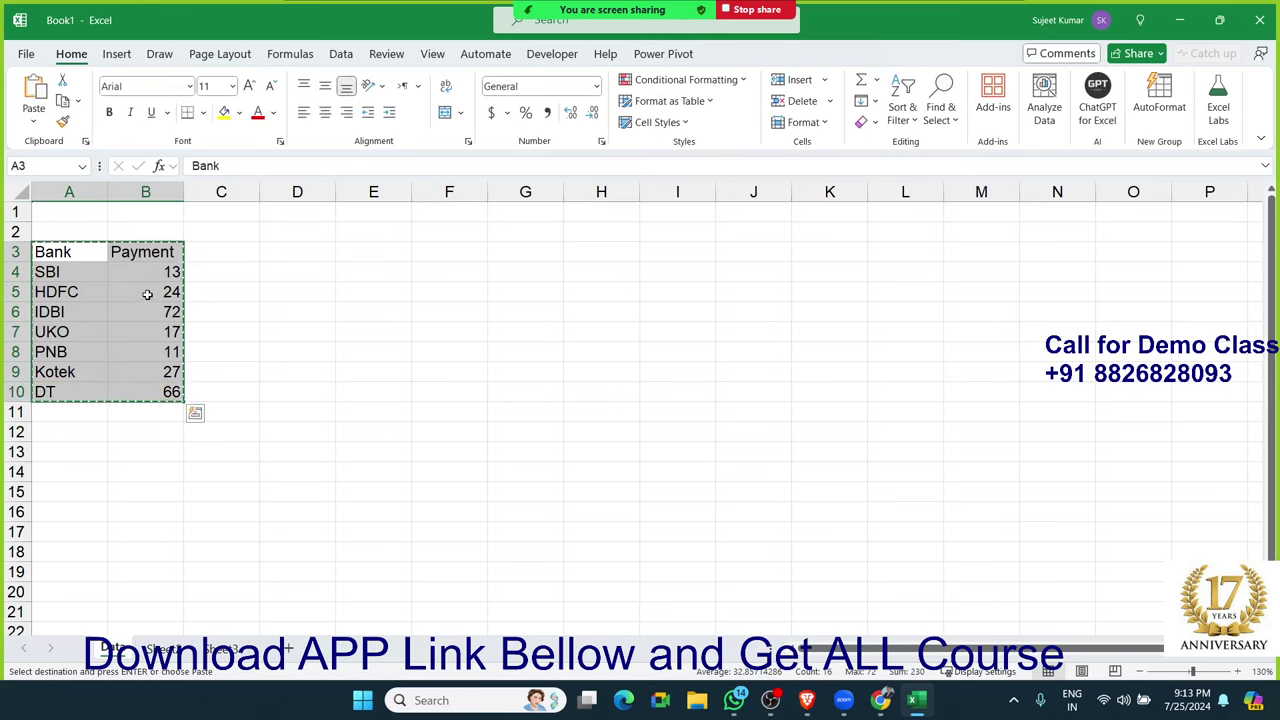
left_click(33, 120)
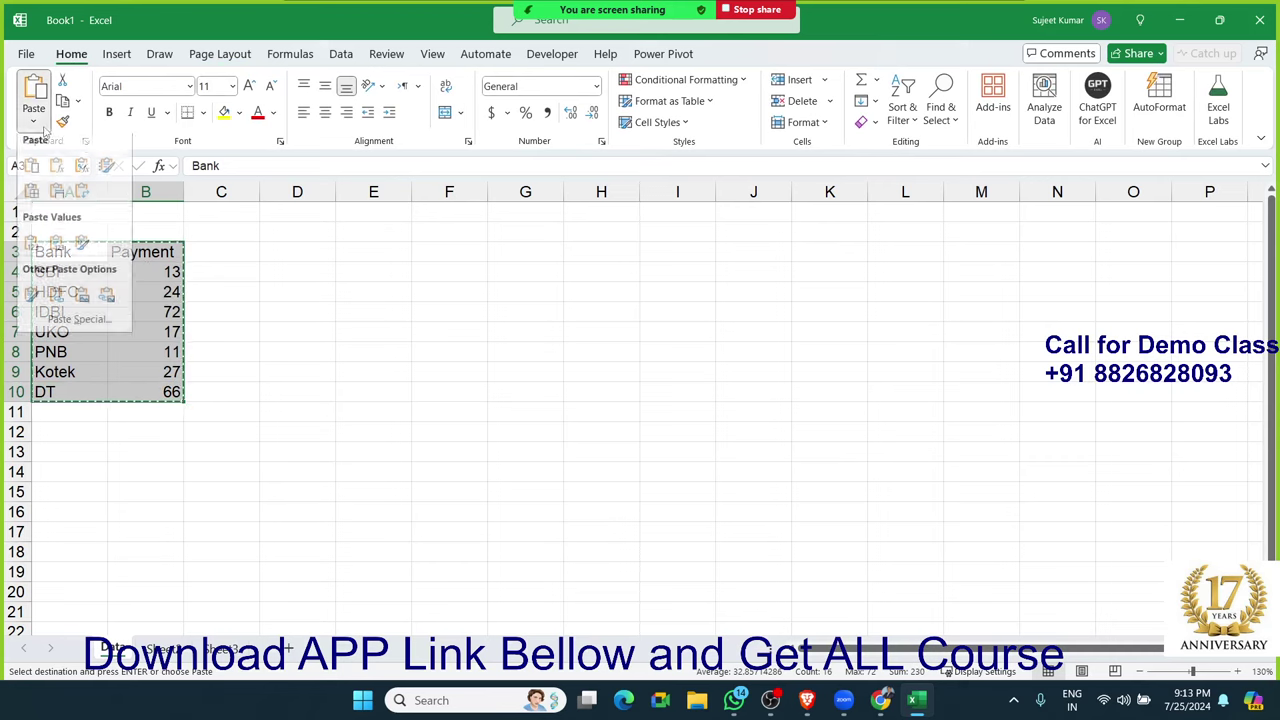
left_click(31, 251)
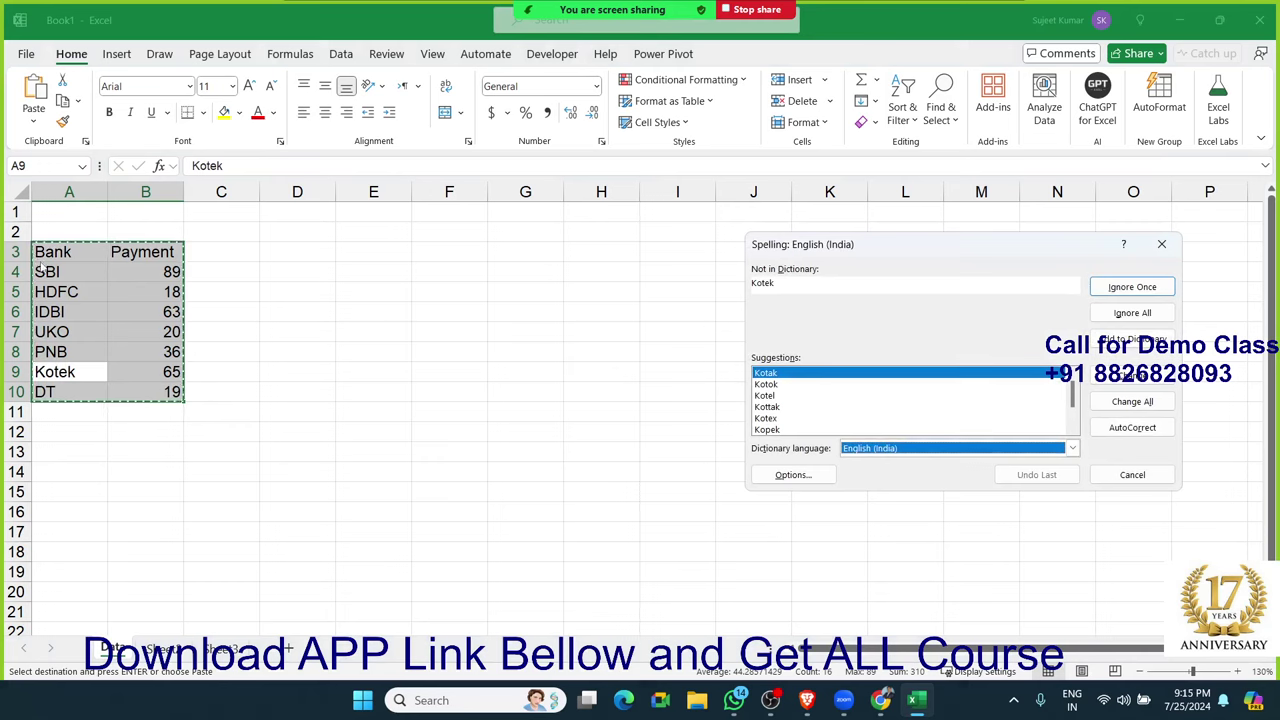
left_click(1161, 244)
Step: Apply All Borders and a light green fill to A3:B10
left_click(202, 113)
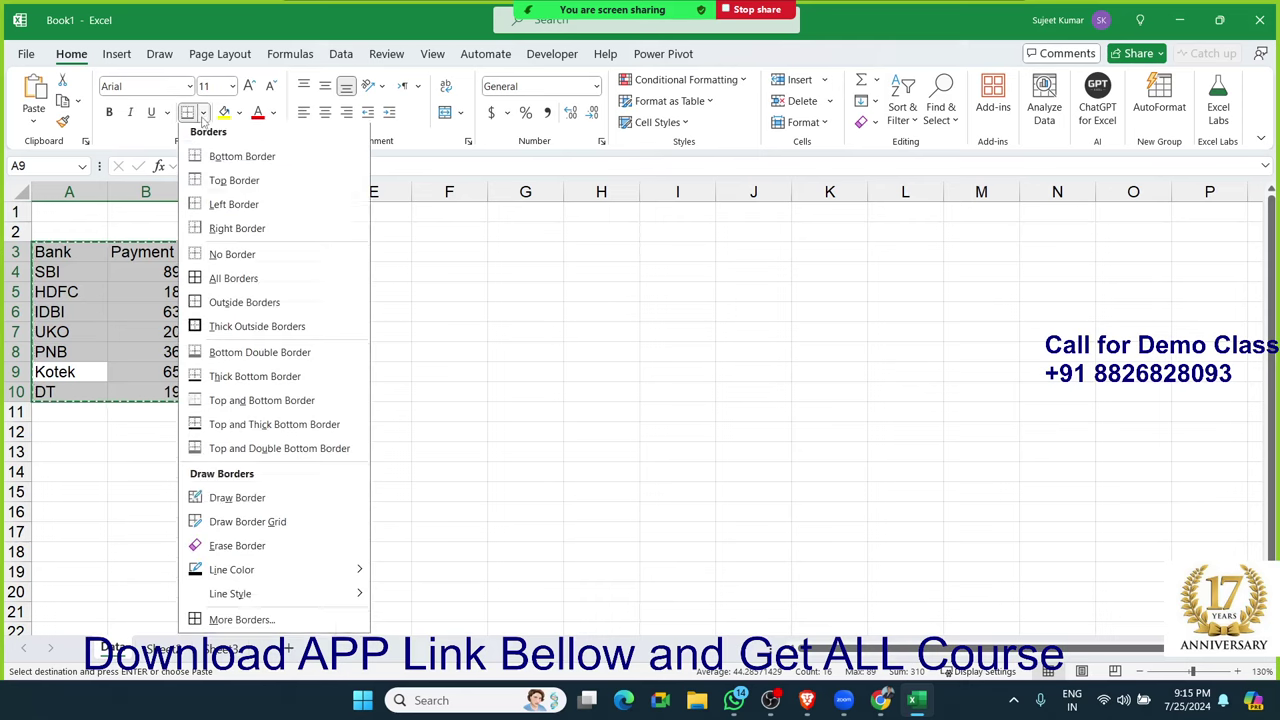
left_click(211, 277)
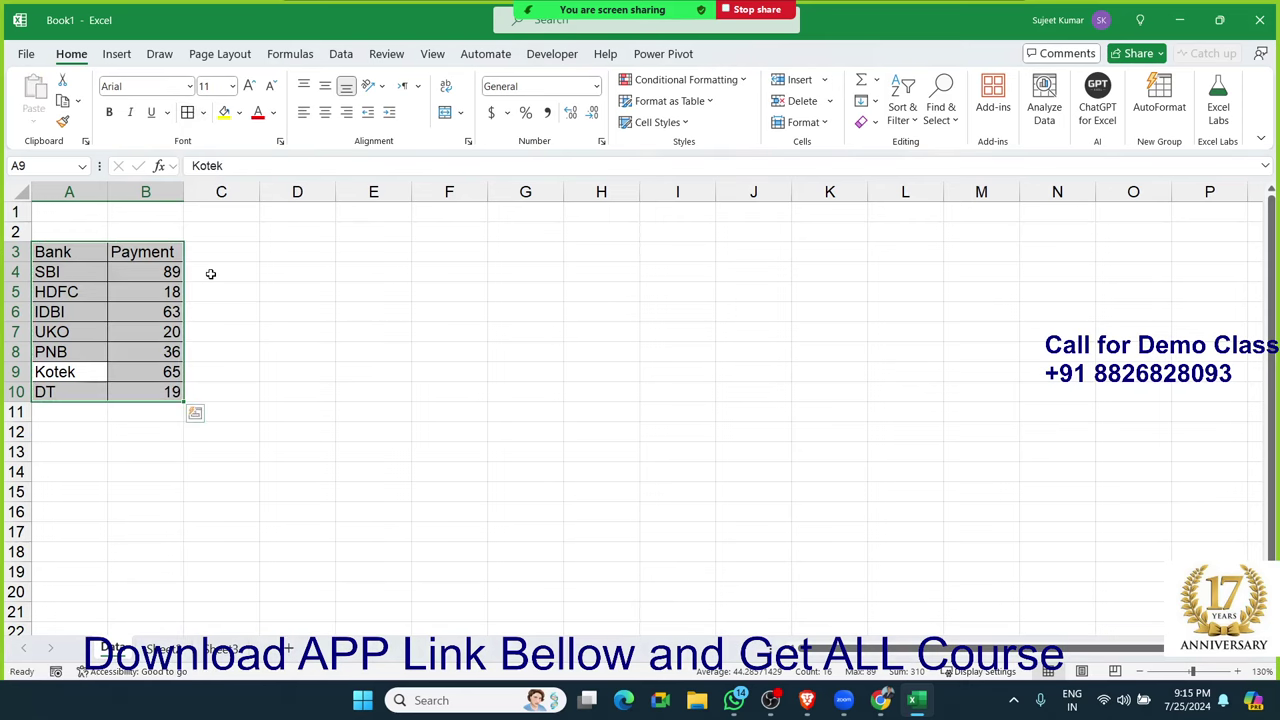
left_click(239, 112)
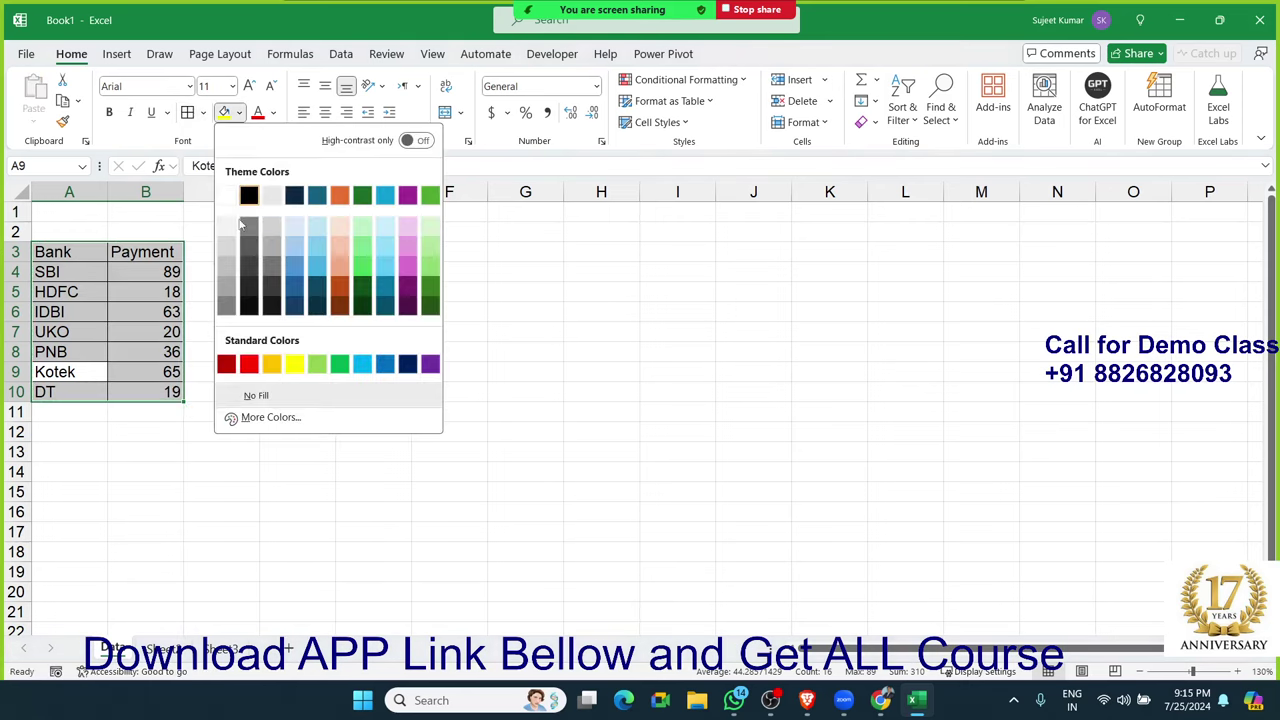
left_click(316, 364)
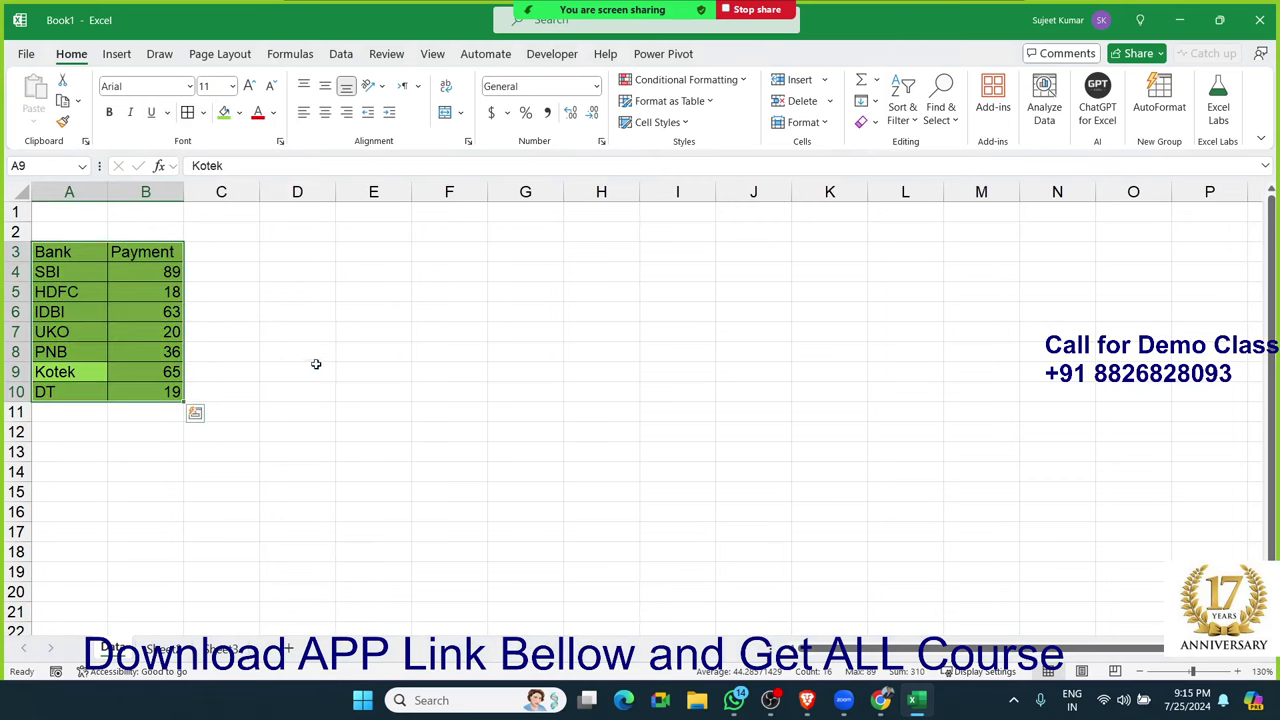
left_click(128, 58)
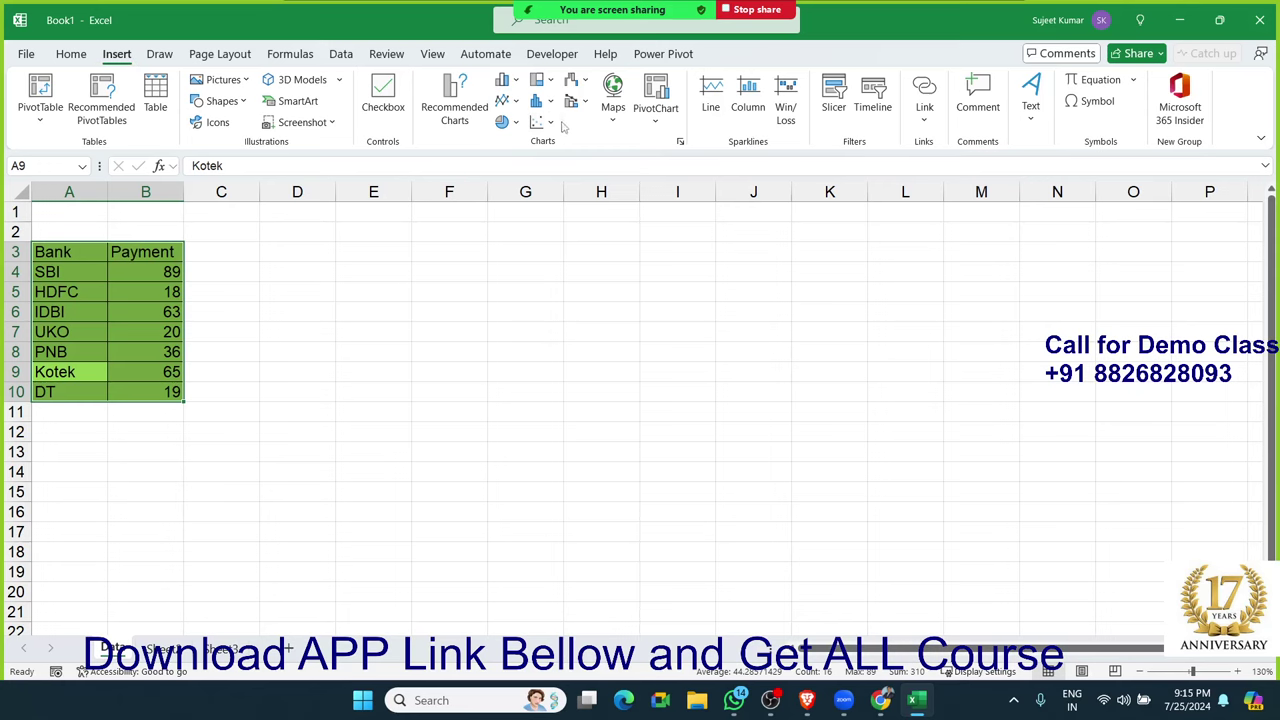
Step: Insert a clustered column chart of Payment and apply the dark hatched chart style
left_click(508, 80)
left_click(514, 138)
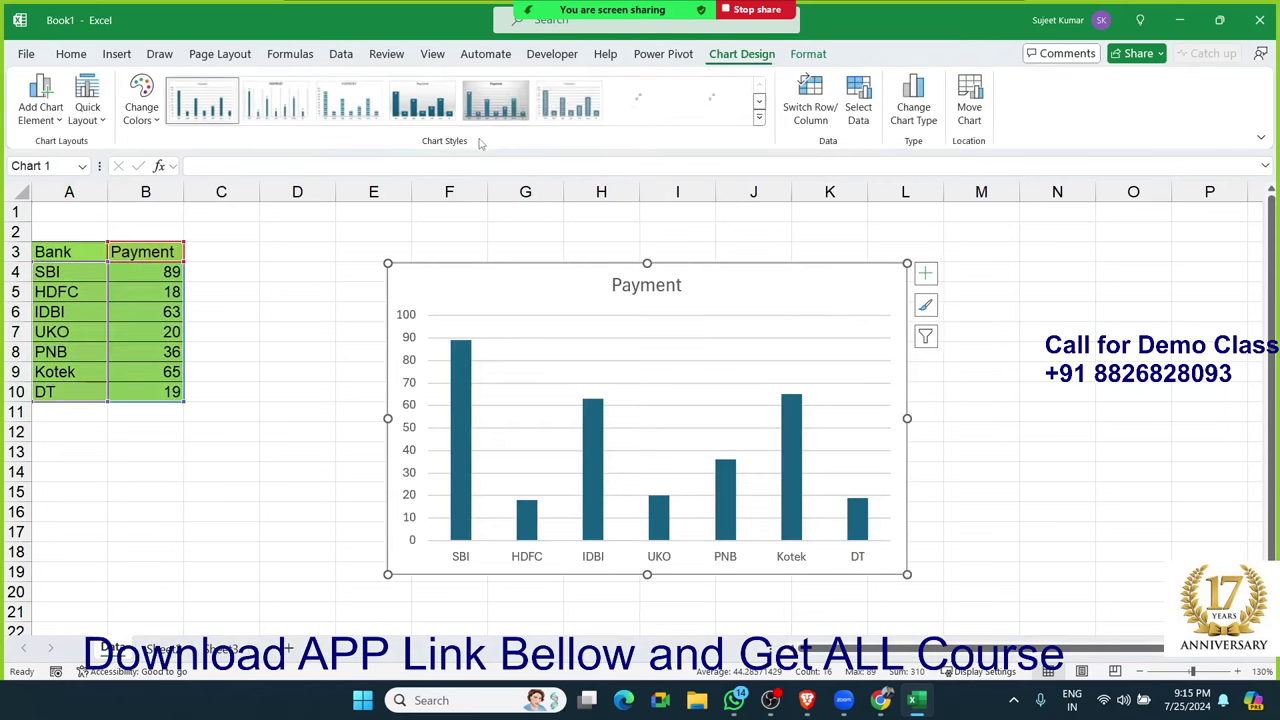
left_click_drag(564, 245, 466, 225)
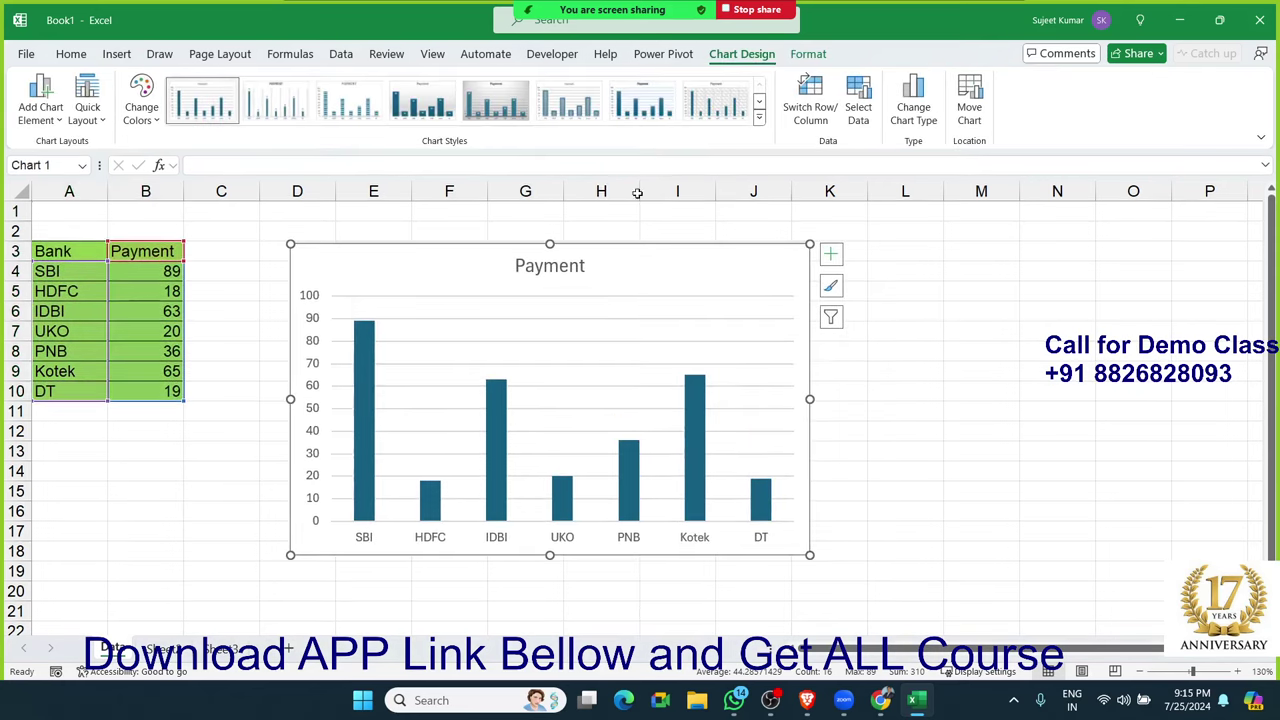
left_click(759, 116)
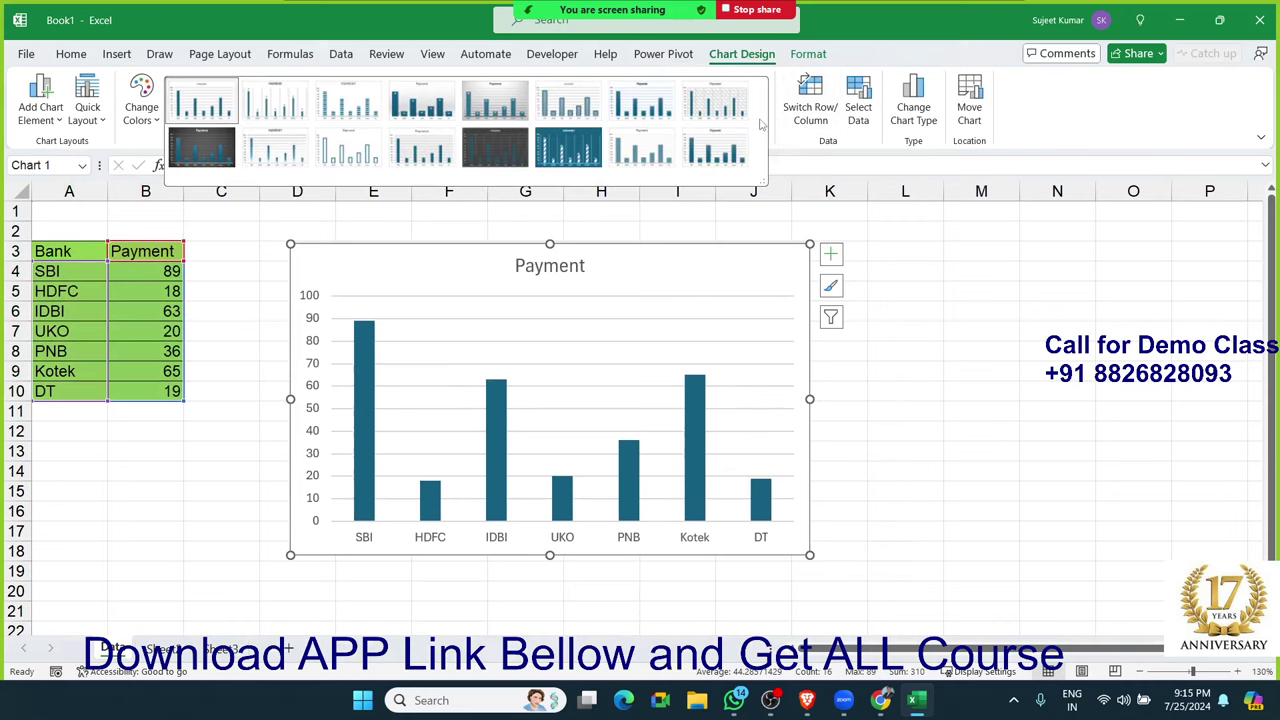
left_click(565, 152)
Step: Shrink the column chart and position it right beside the Bank table
left_click_drag(812, 556, 672, 442)
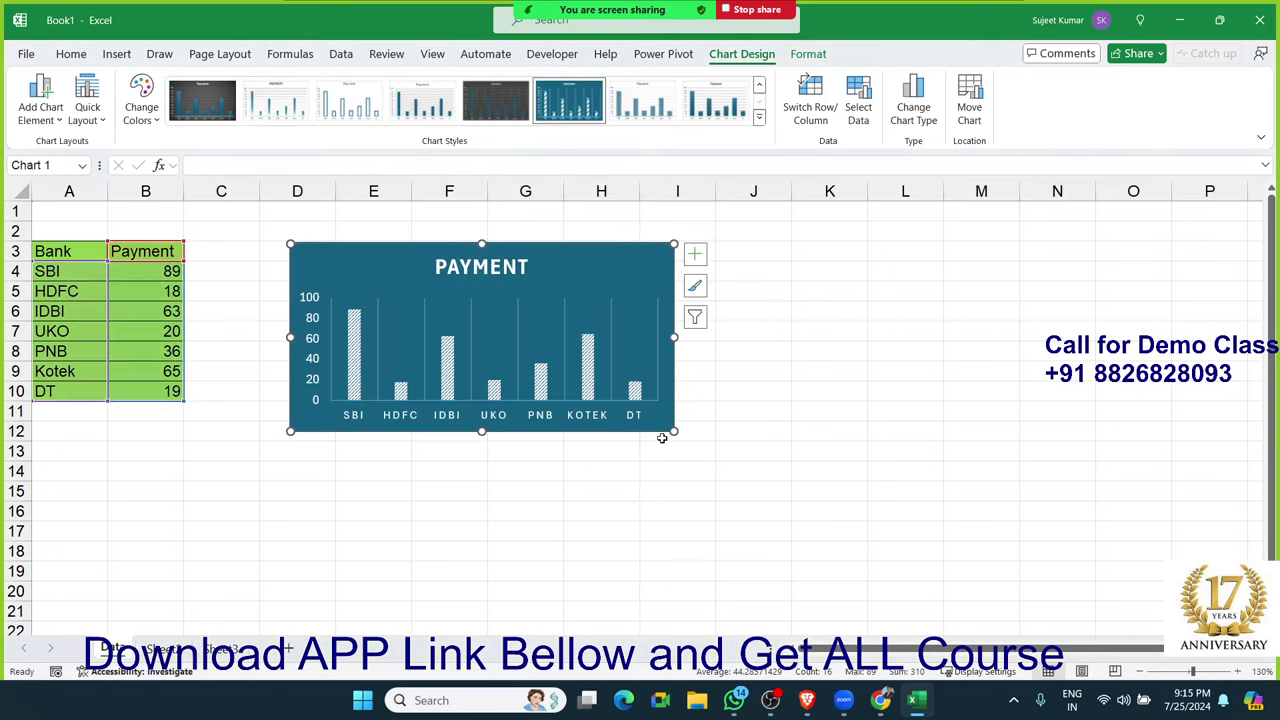
mouse_move(662, 438)
left_mouse_down()
mouse_move(580, 427)
mouse_move(582, 406)
mouse_move(559, 408)
left_mouse_up()
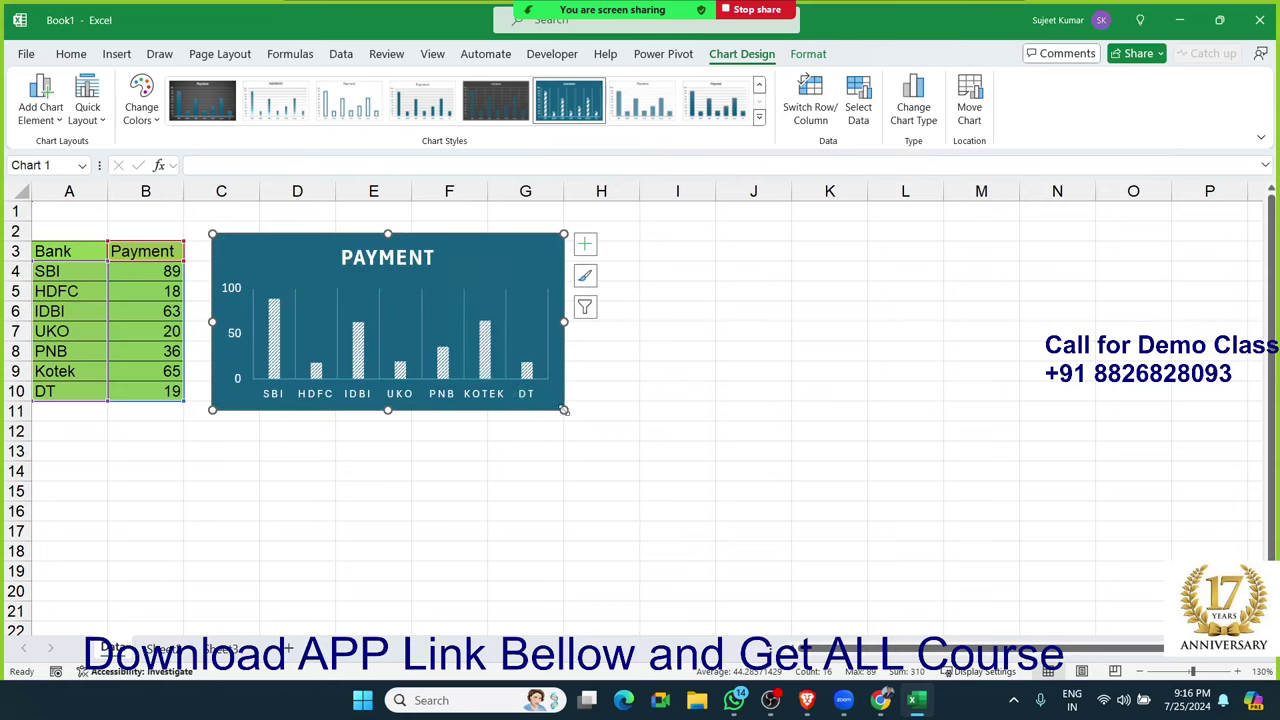
left_click_drag(558, 408, 539, 407)
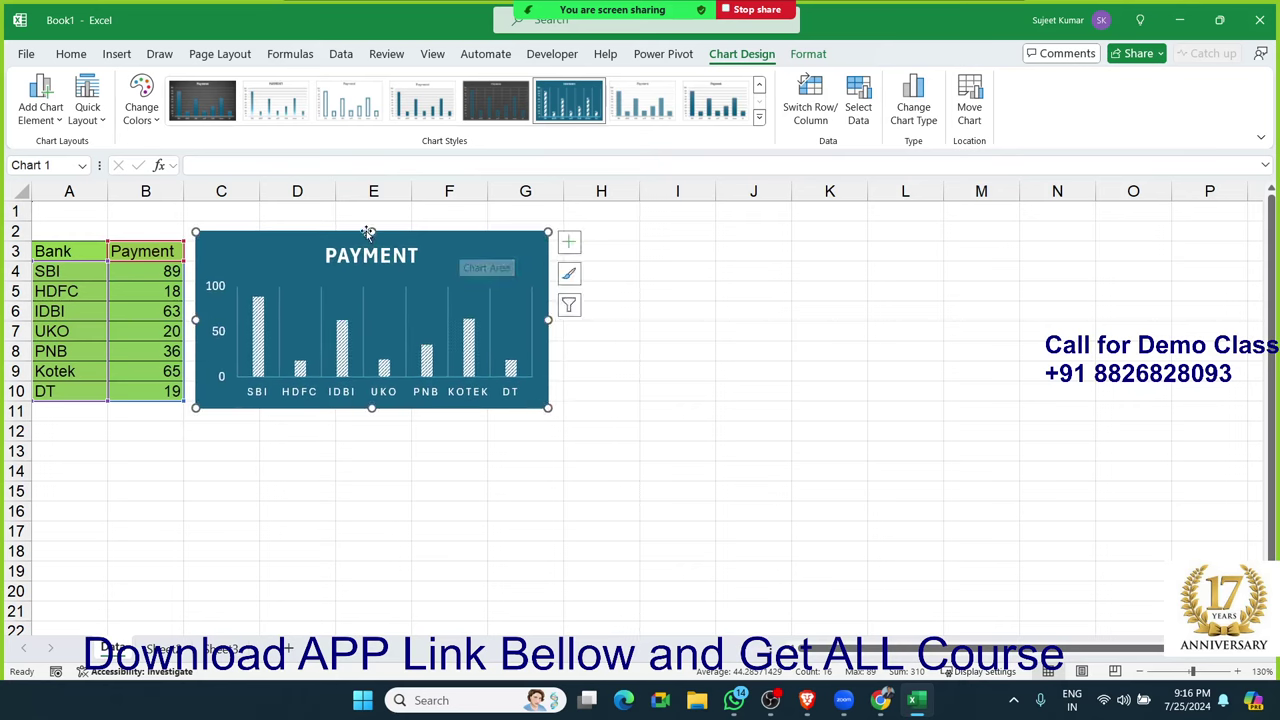
left_click_drag(371, 235, 370, 244)
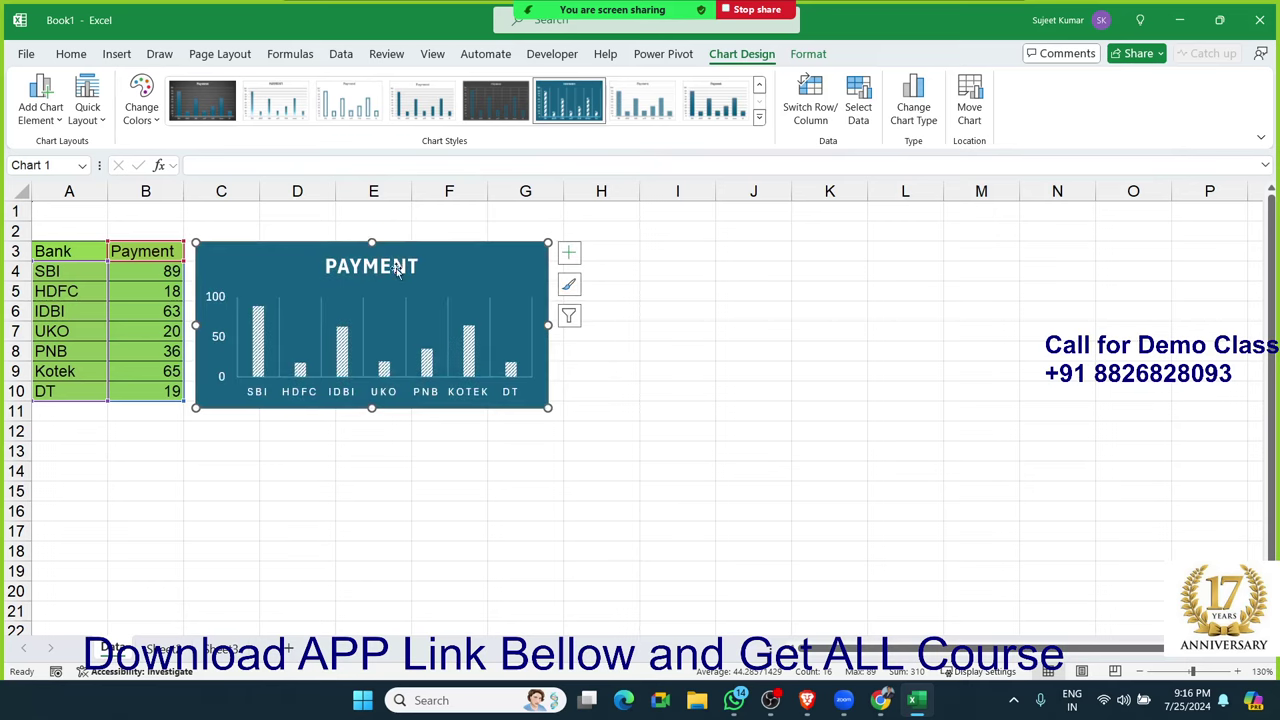
left_click(622, 374)
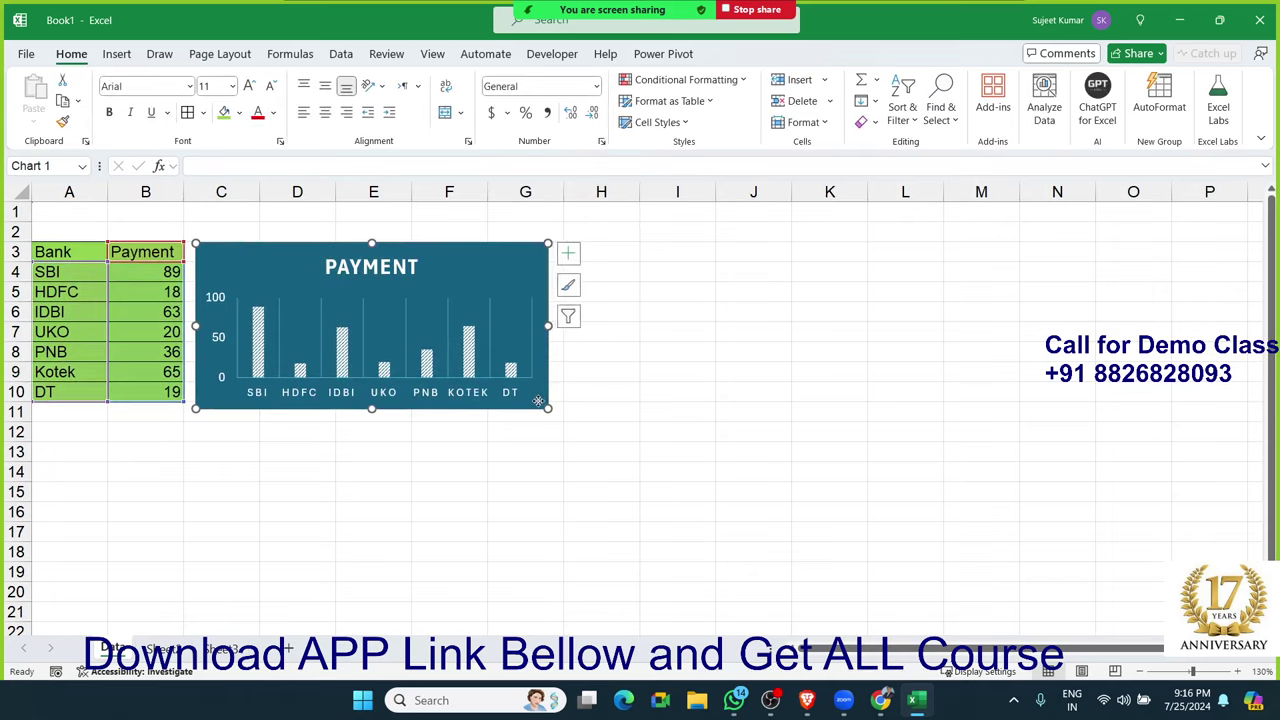
left_click_drag(539, 400, 535, 399)
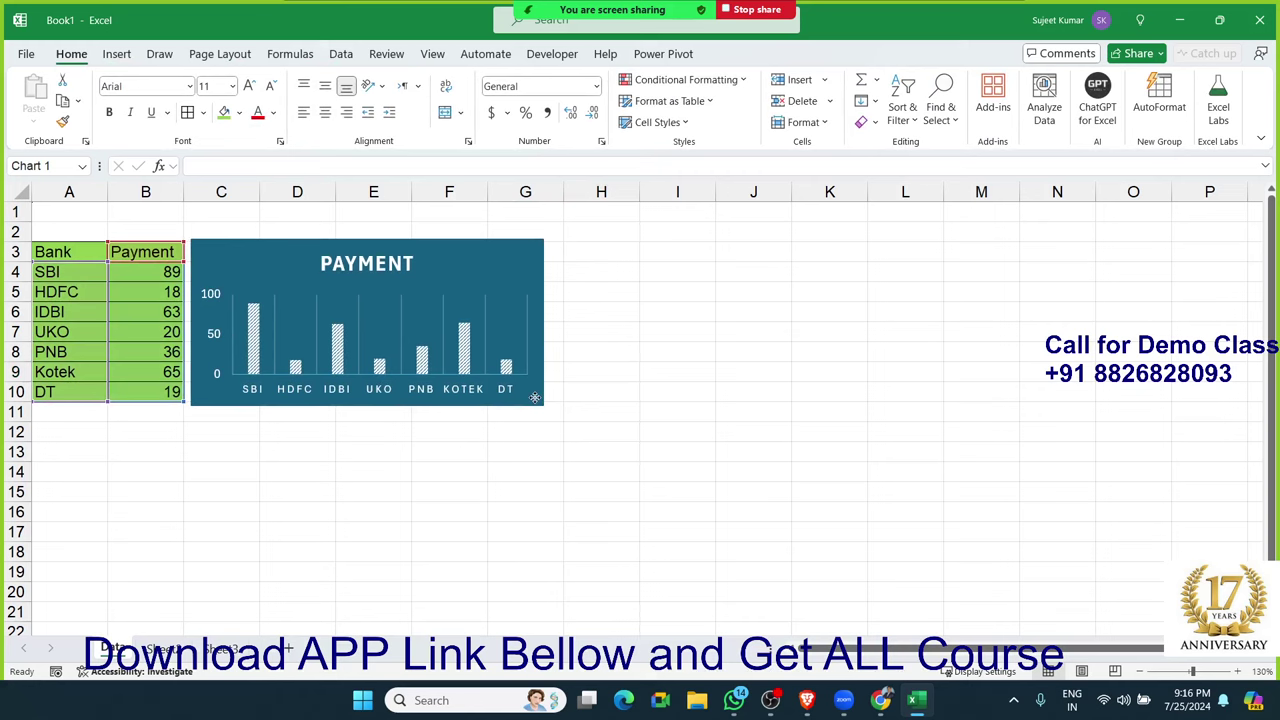
left_click(503, 446)
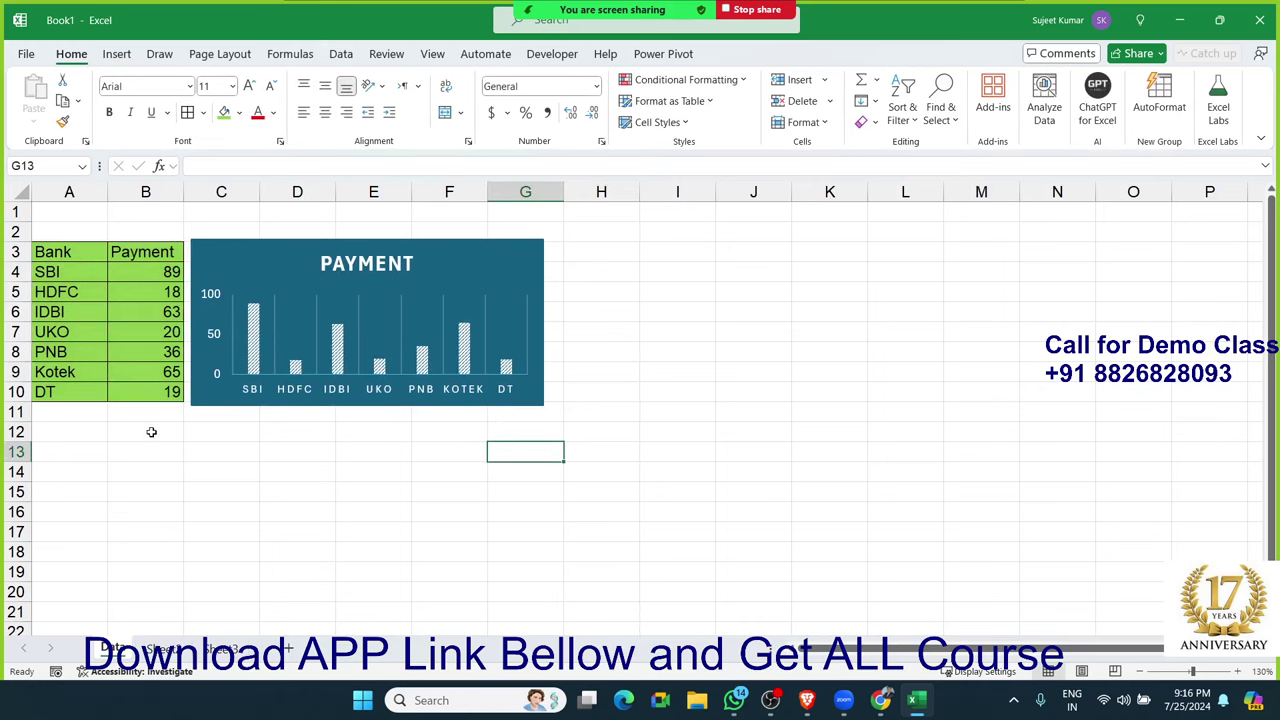
left_click(75, 468)
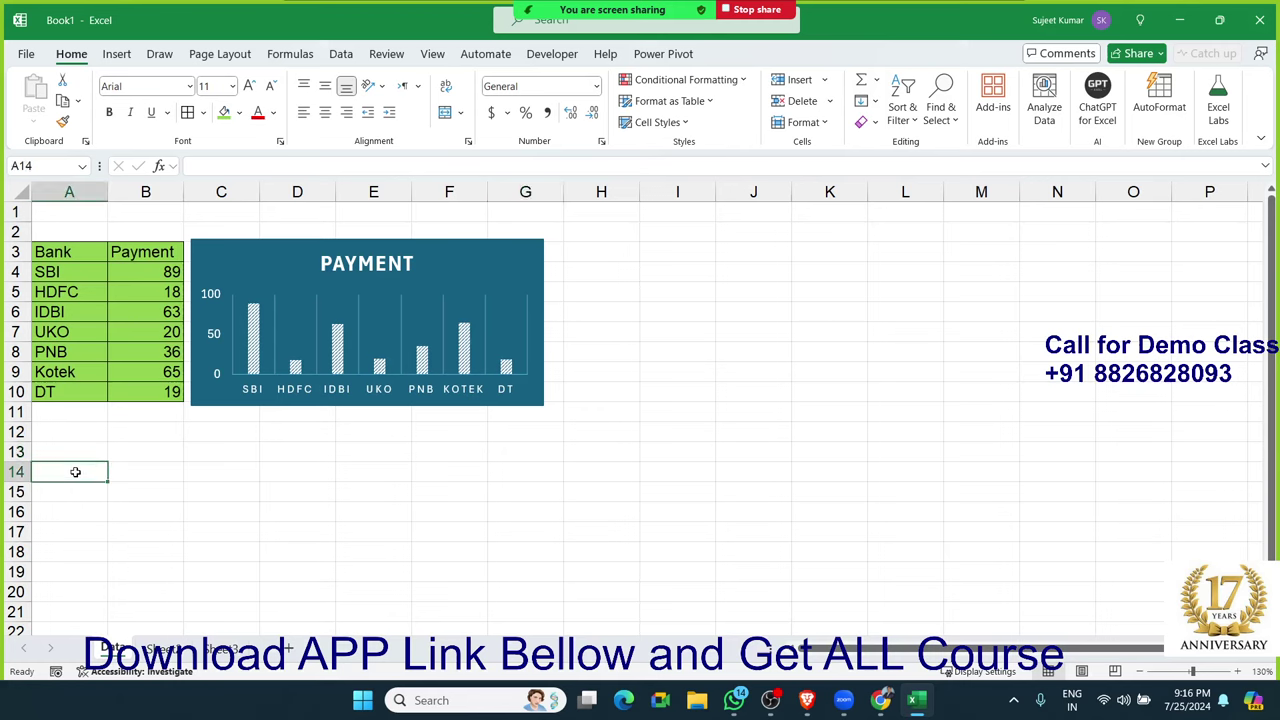
Step: Enter the Month heading in A14 and fill JAN through DEC below it
type("Month")
key("Return")
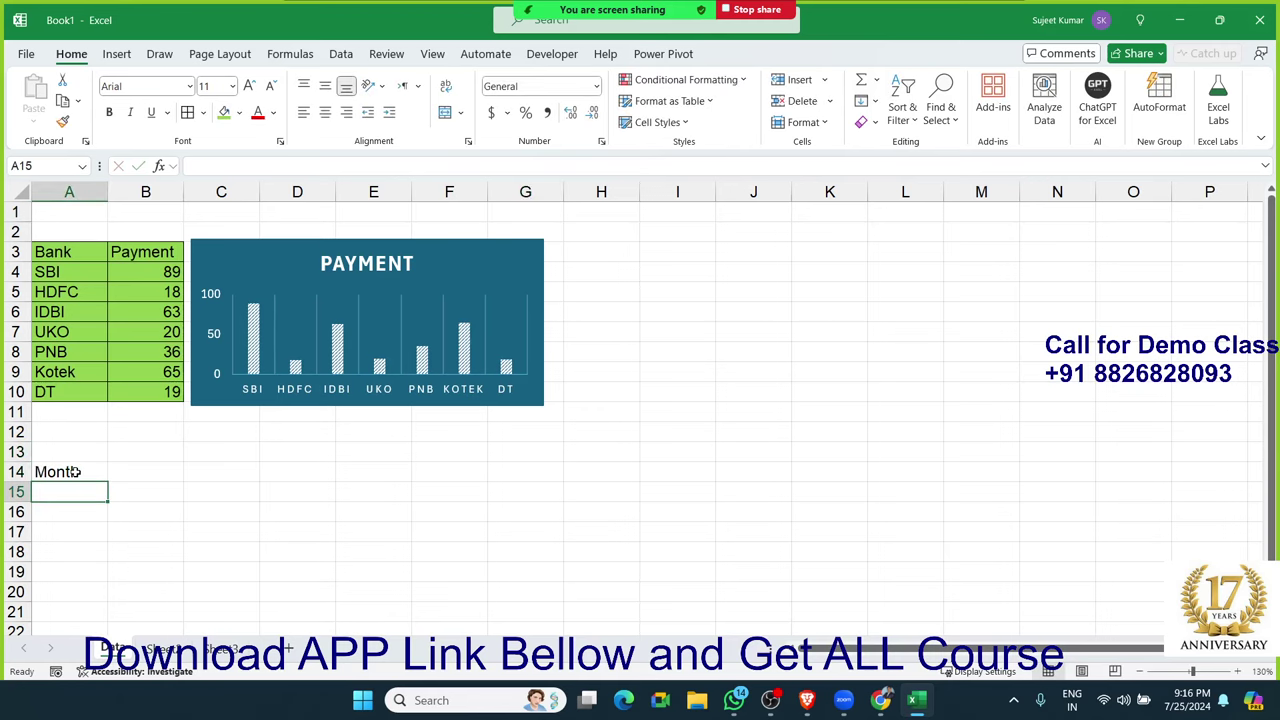
type("JAN")
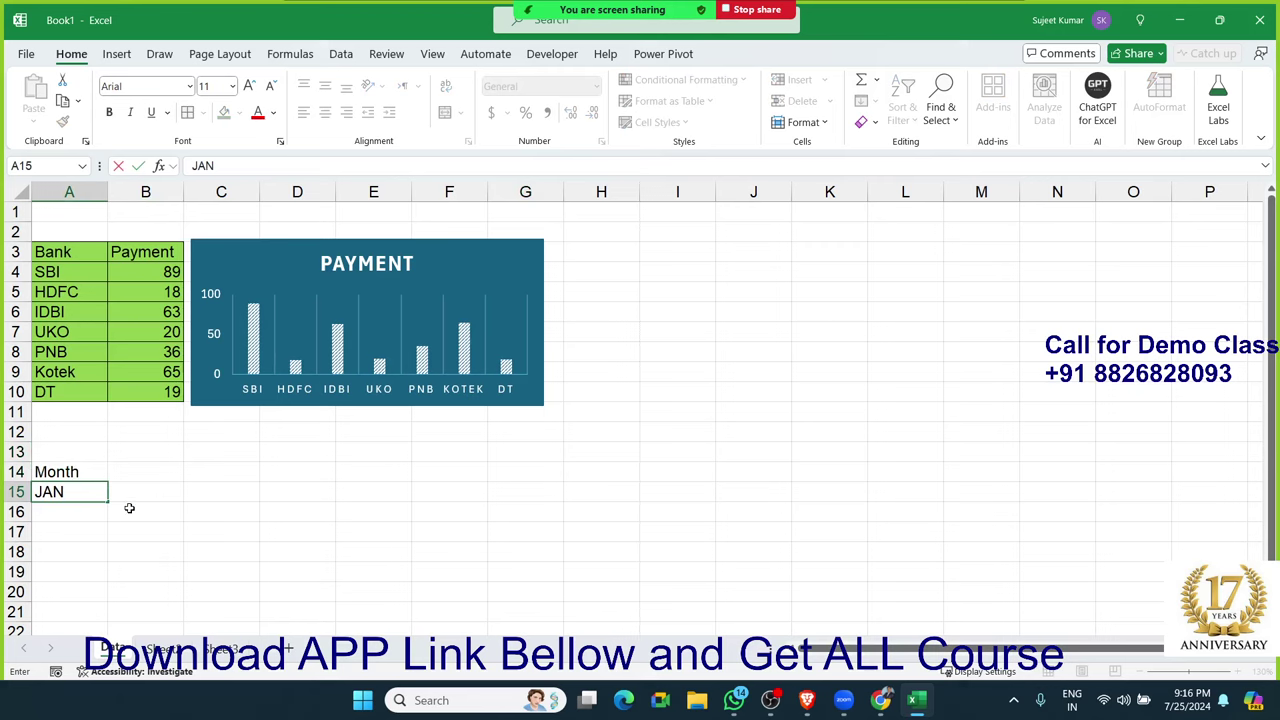
key("Return")
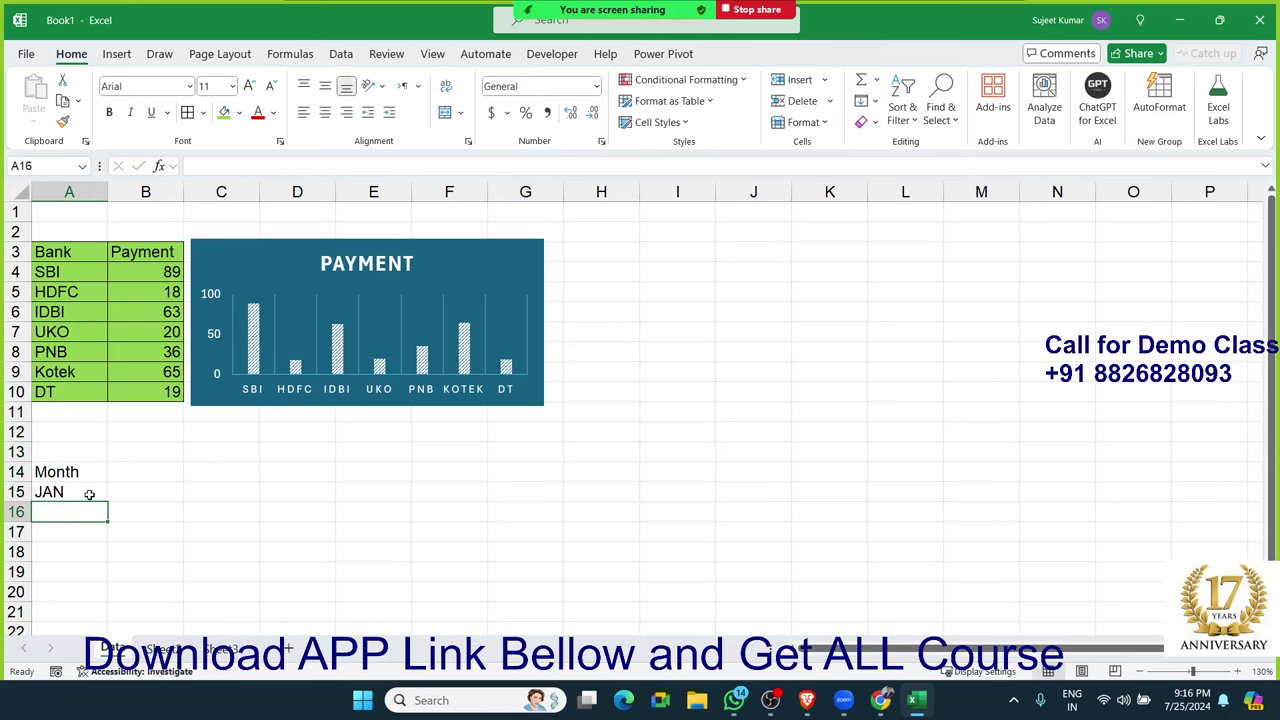
left_click(89, 494)
left_click_drag(106, 501, 88, 621)
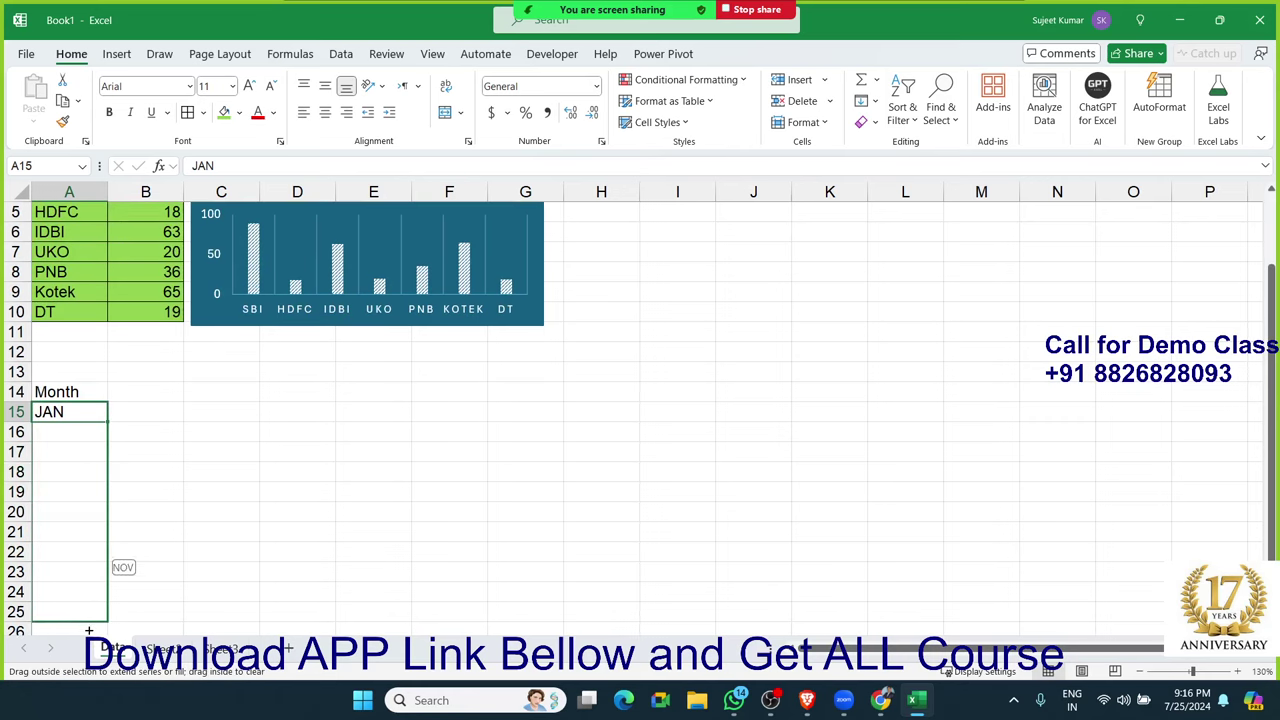
left_click_drag(88, 630, 87, 627)
scroll(118, 568, "down", 1)
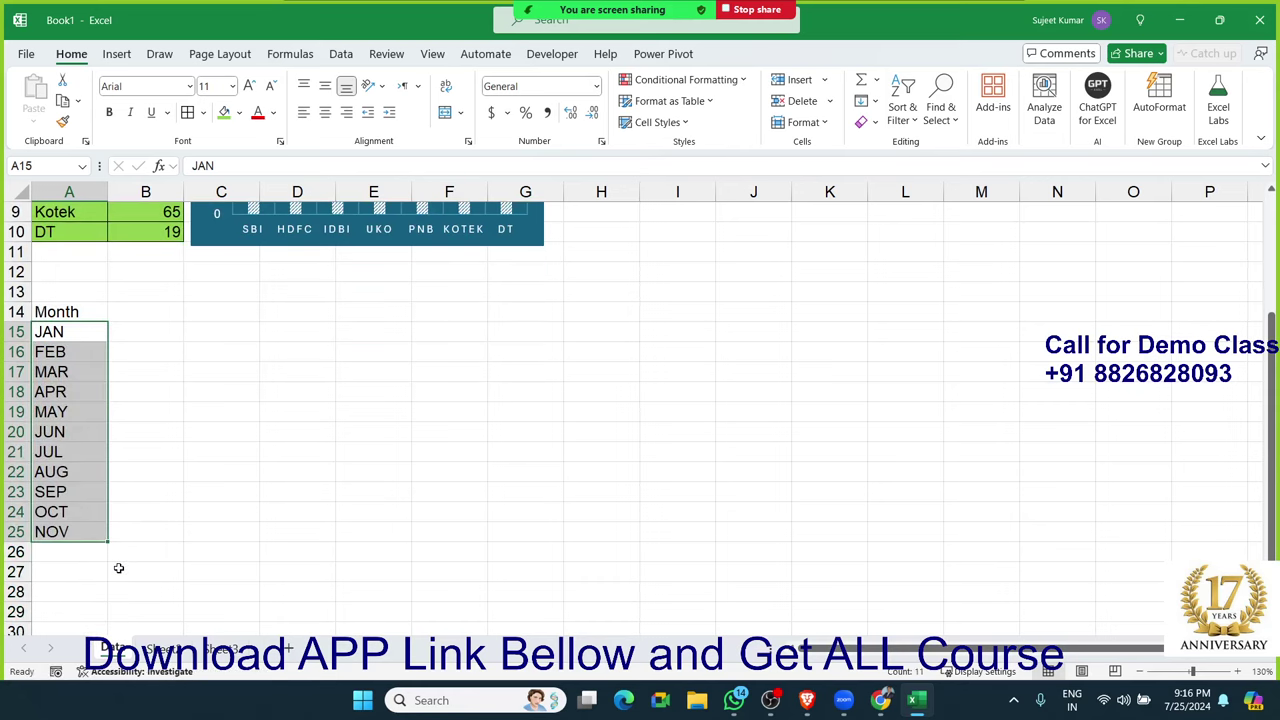
left_click(98, 537)
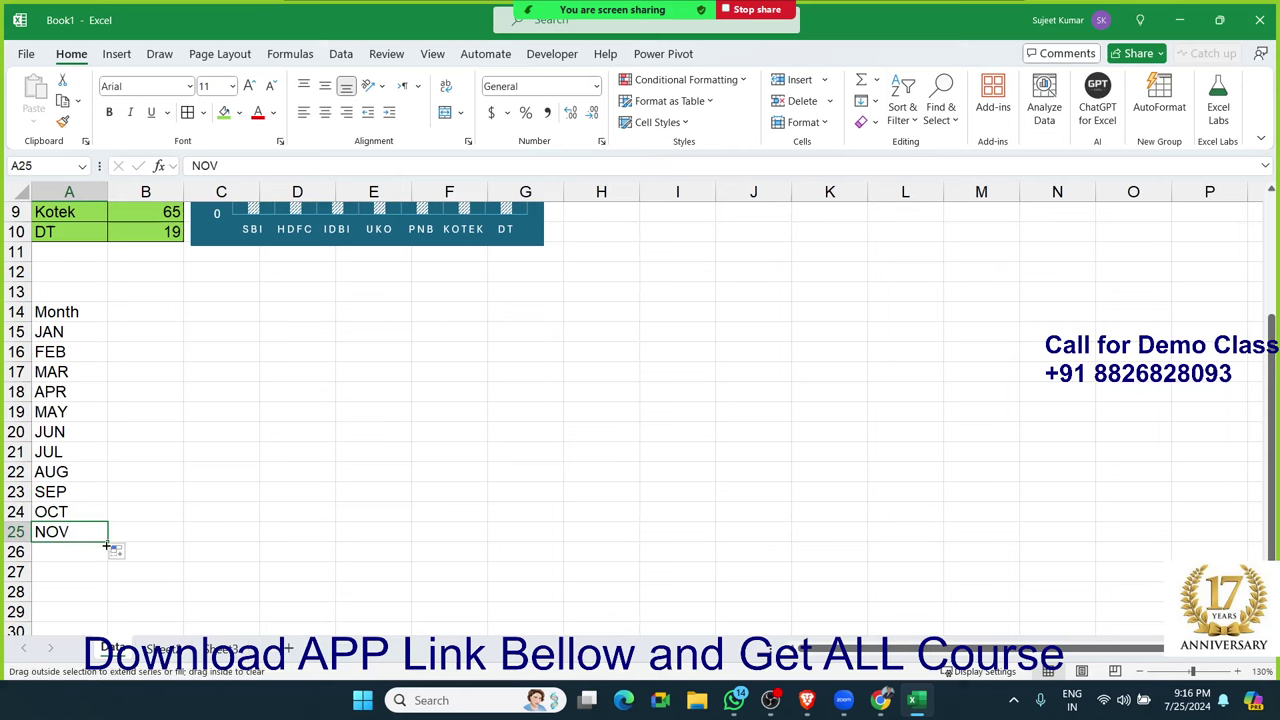
left_click_drag(107, 545, 107, 563)
Step: Add a Payment heading in B14 and =RANDBETWEEN(10,90) in B15
left_click(144, 316)
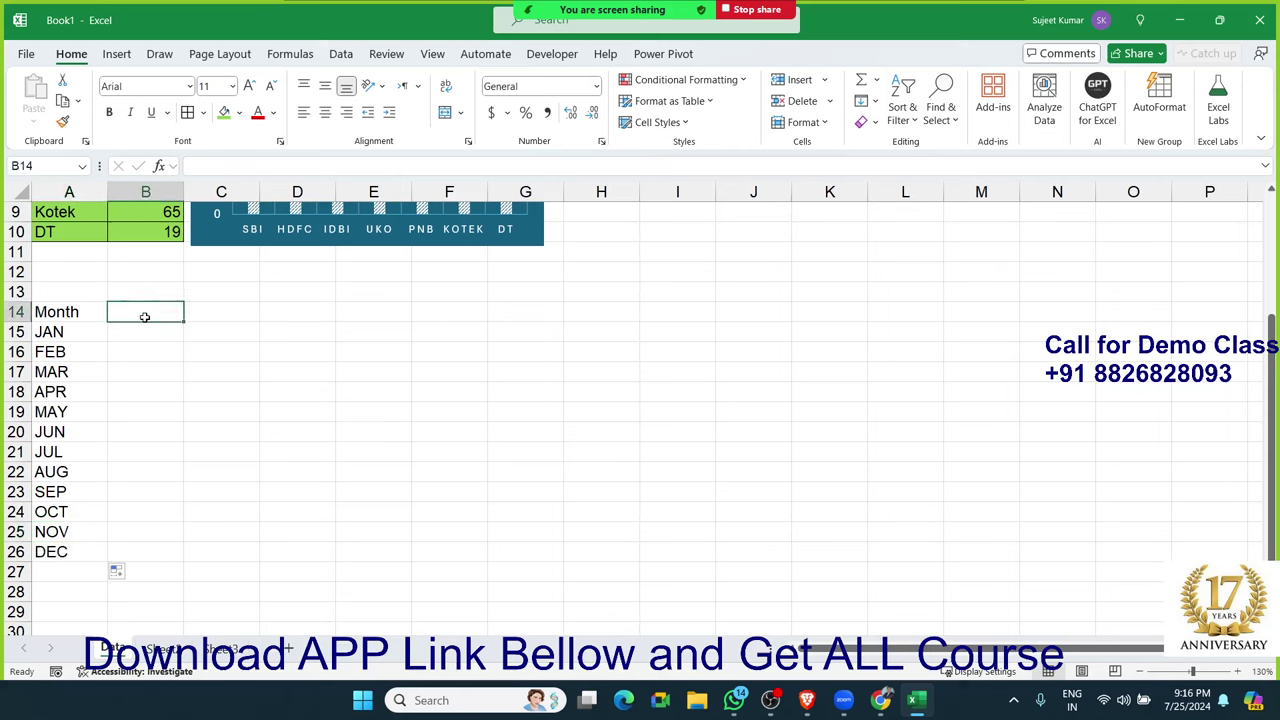
type("Payment")
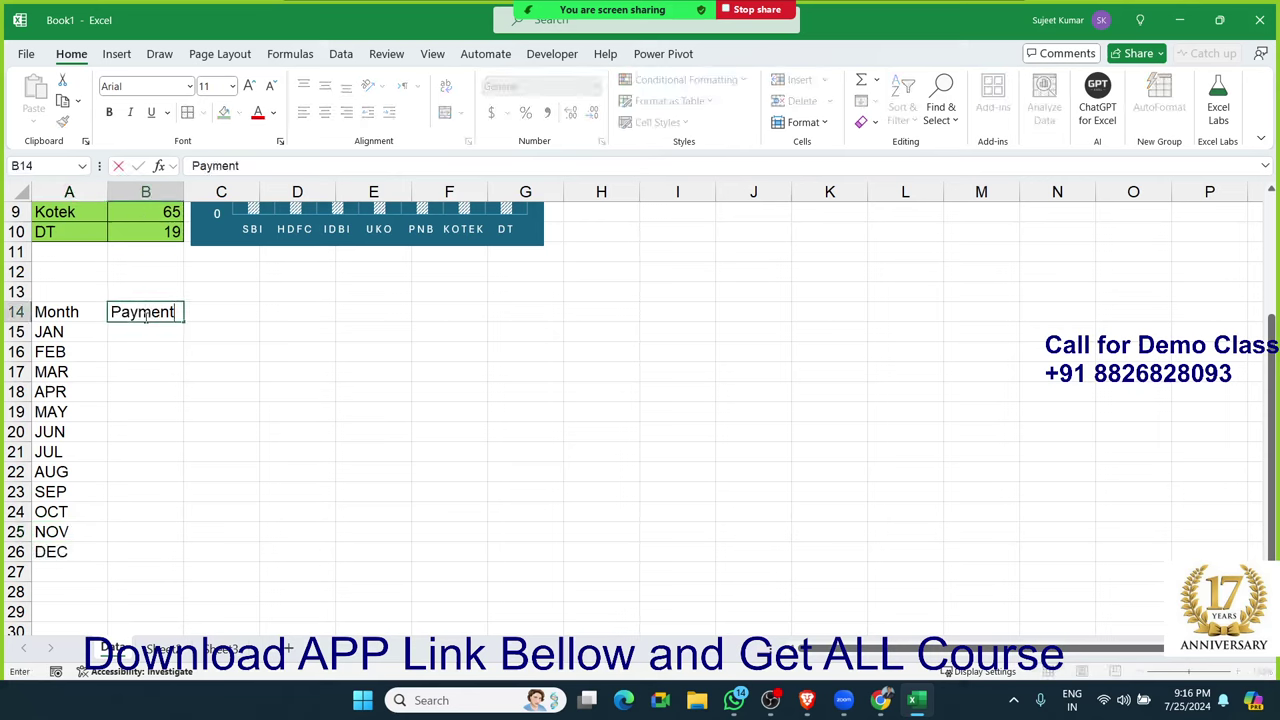
key("Return")
type("=ra")
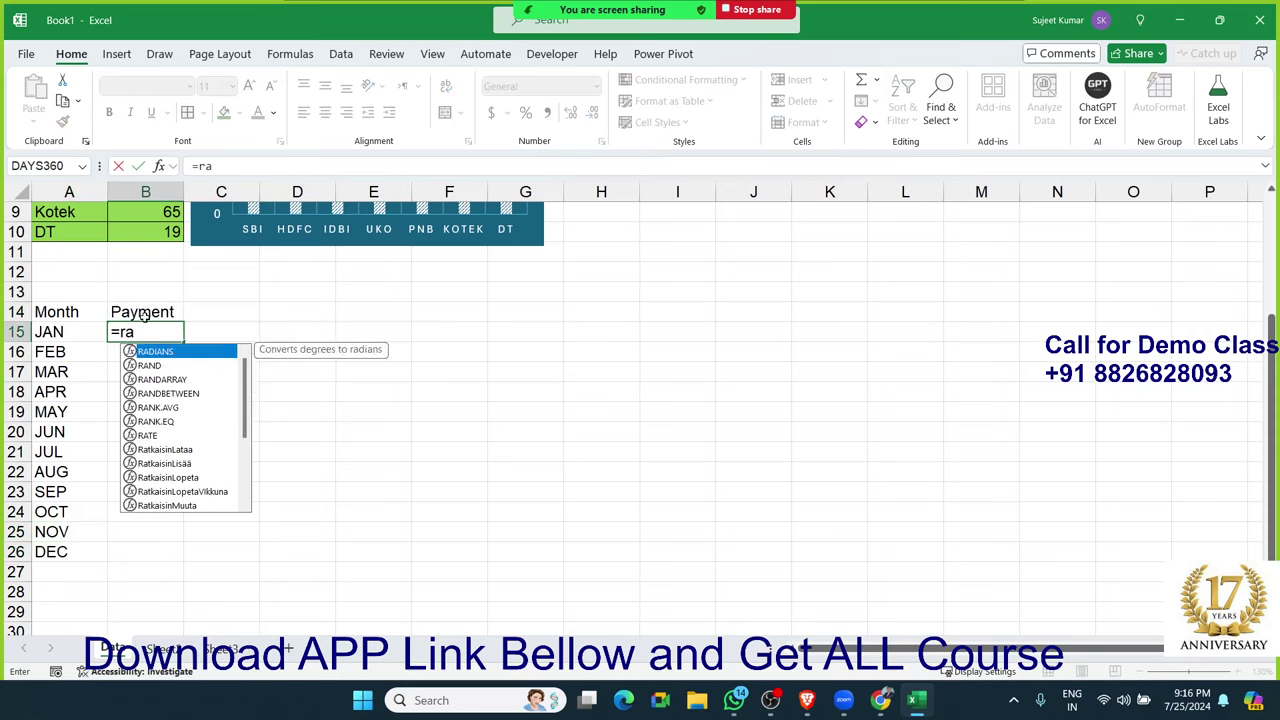
key("Down")
key("Down")
key("Down")
key("Tab")
type("10")
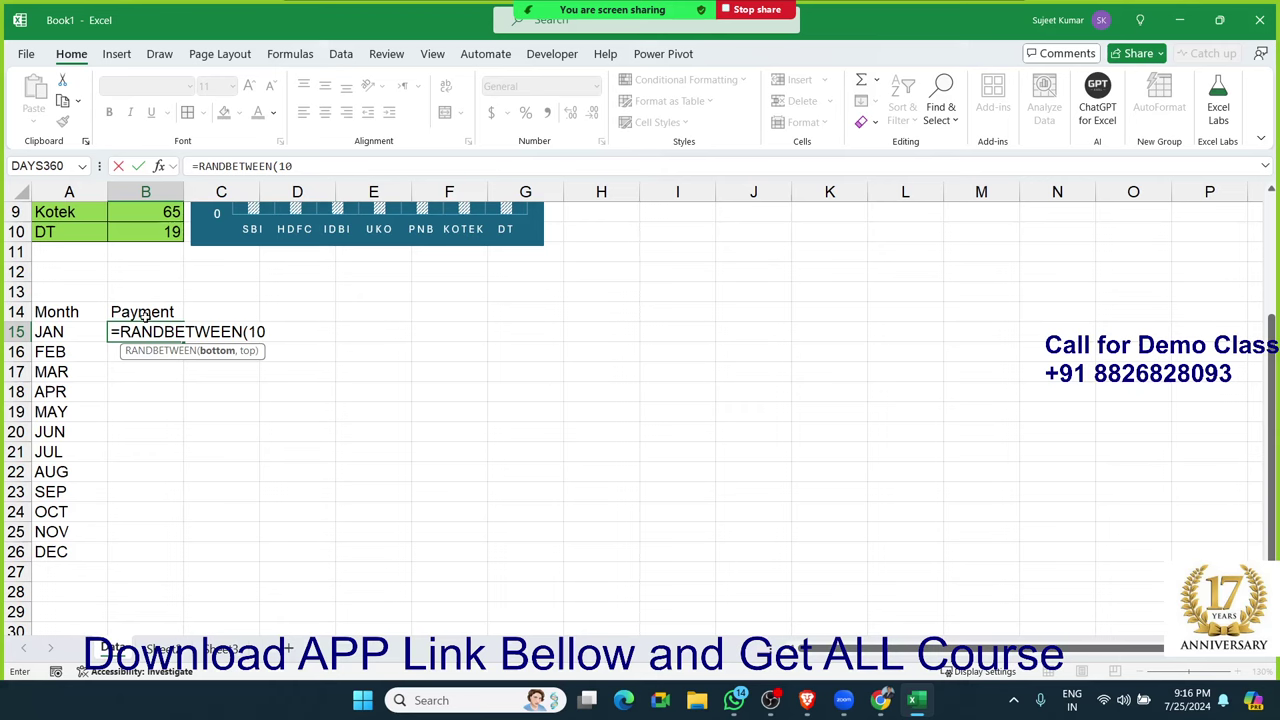
type(",90")
key("Return")
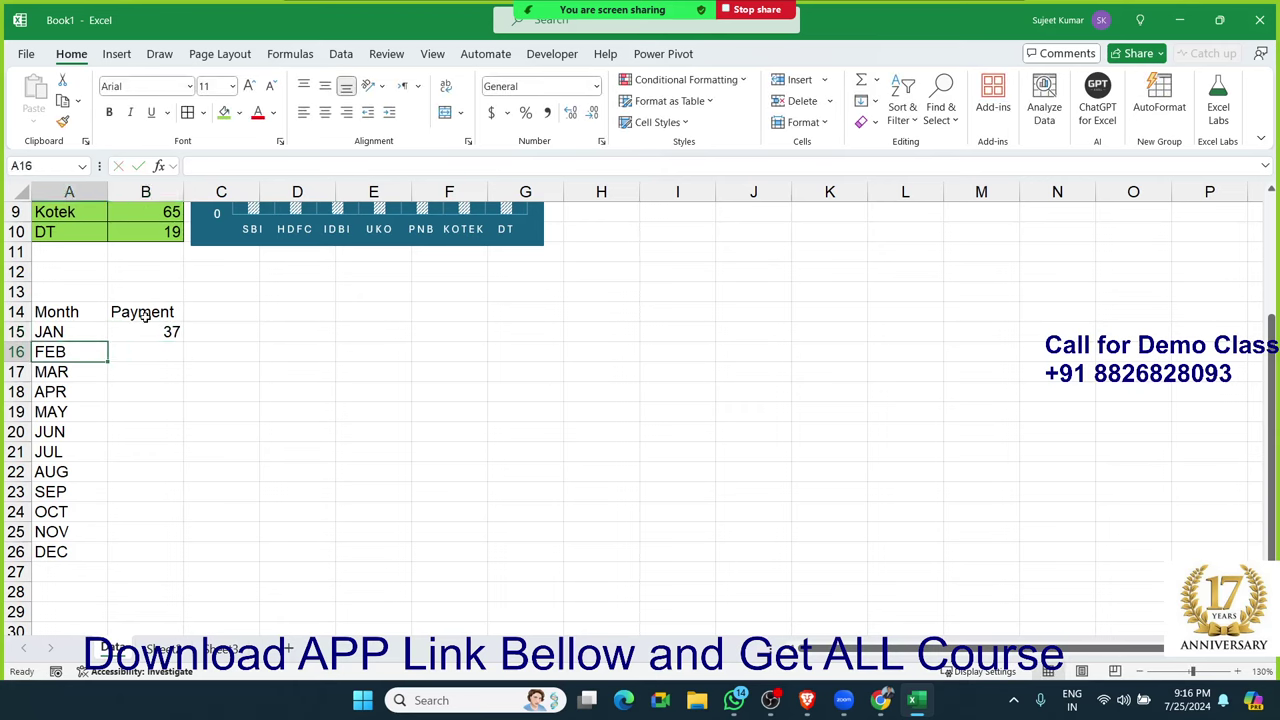
Step: Fill the random formula down to B26 and select the Month table A14:B26
key("ctrl+Down")
key("Right")
key("ctrl+shift+Up")
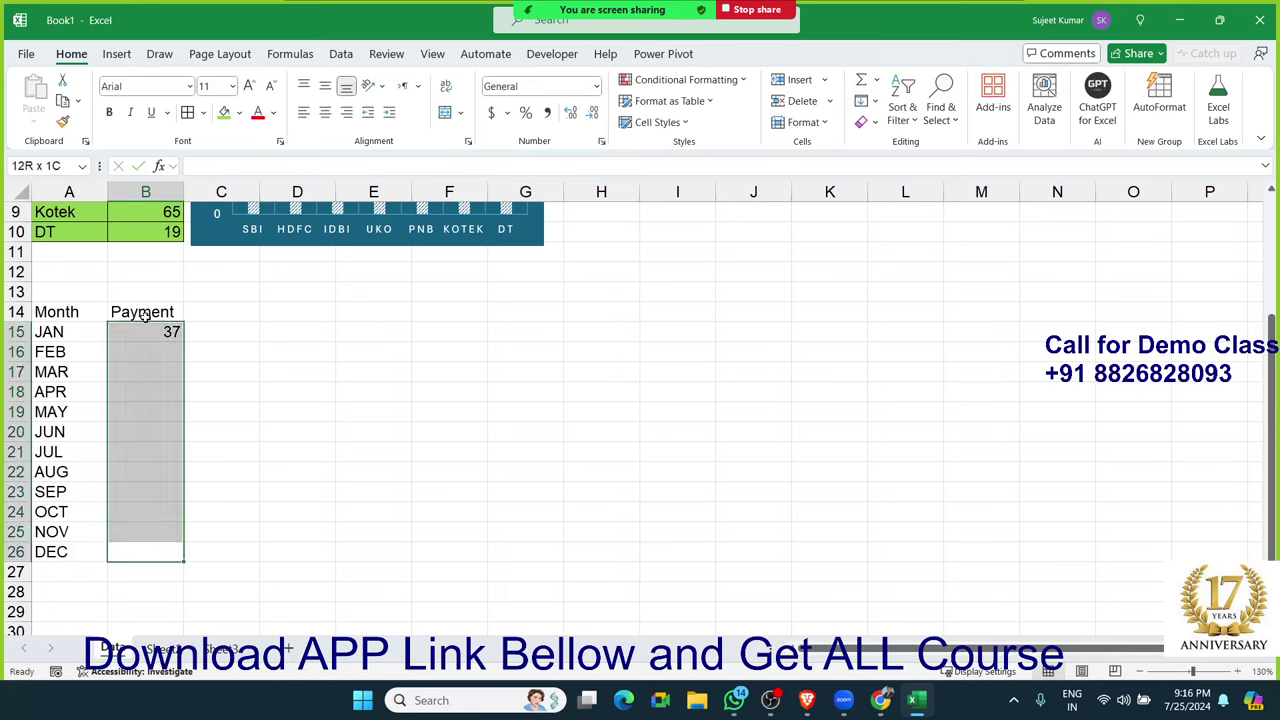
key("ctrl+d")
key("Up")
key("Left")
key("shift+Right")
key("ctrl+shift+Down")
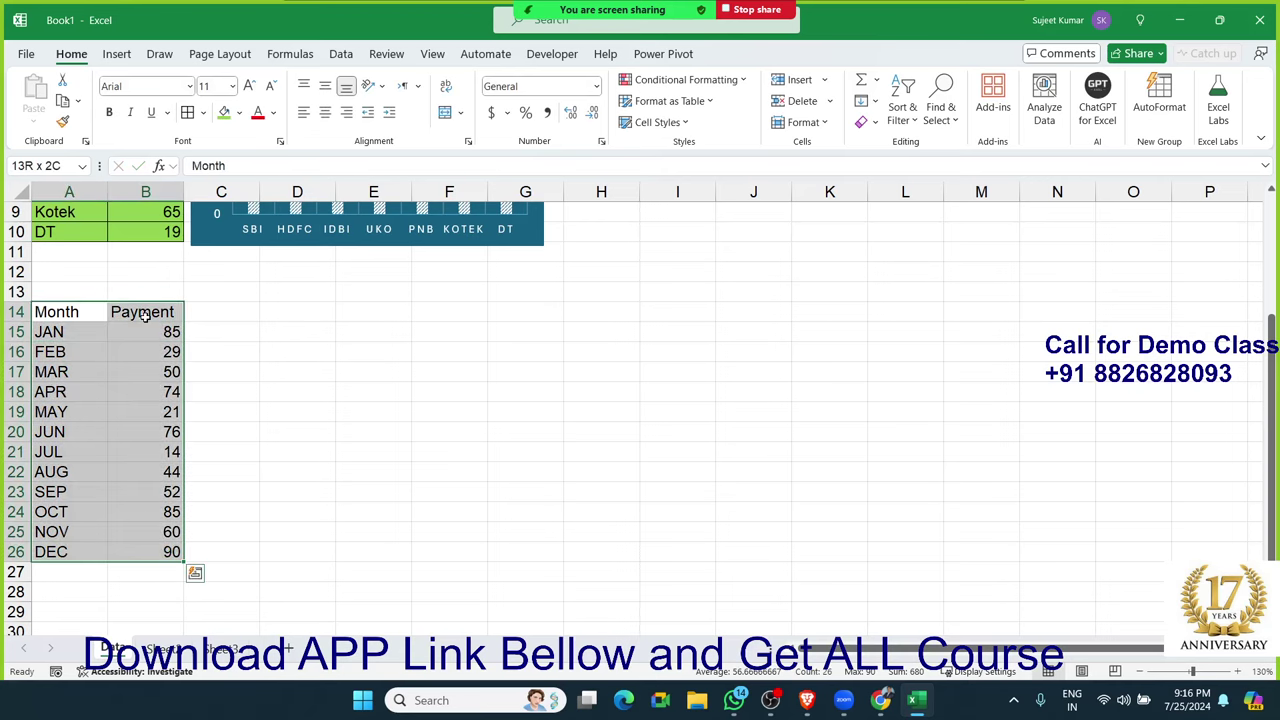
Step: Give the Month table an orange fill and select A14:B26 as chart data
left_click(239, 113)
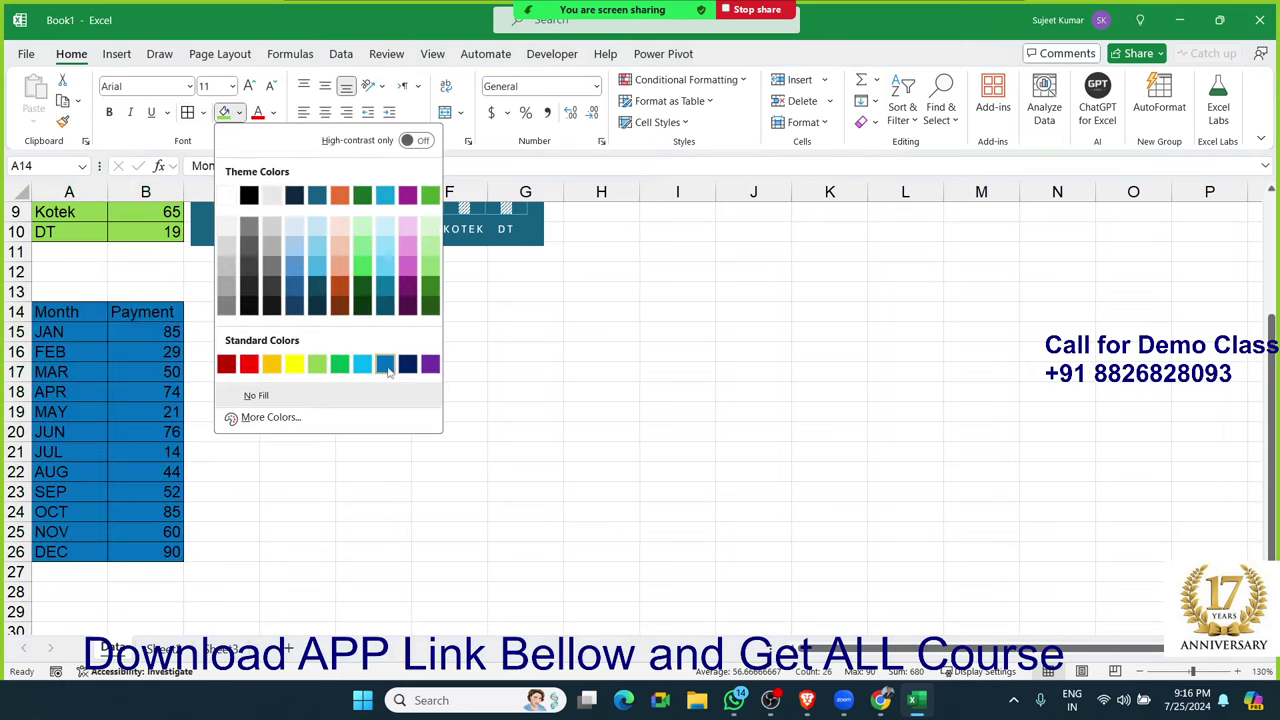
left_click(272, 364)
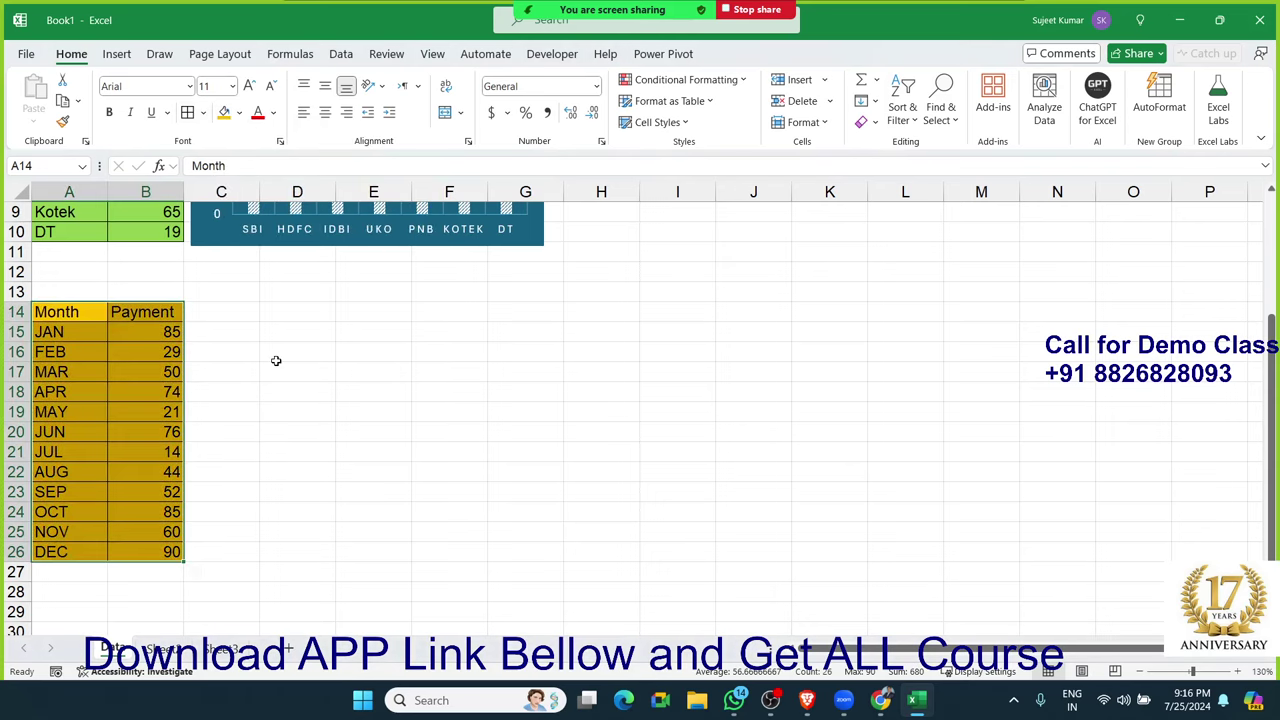
left_click(116, 54)
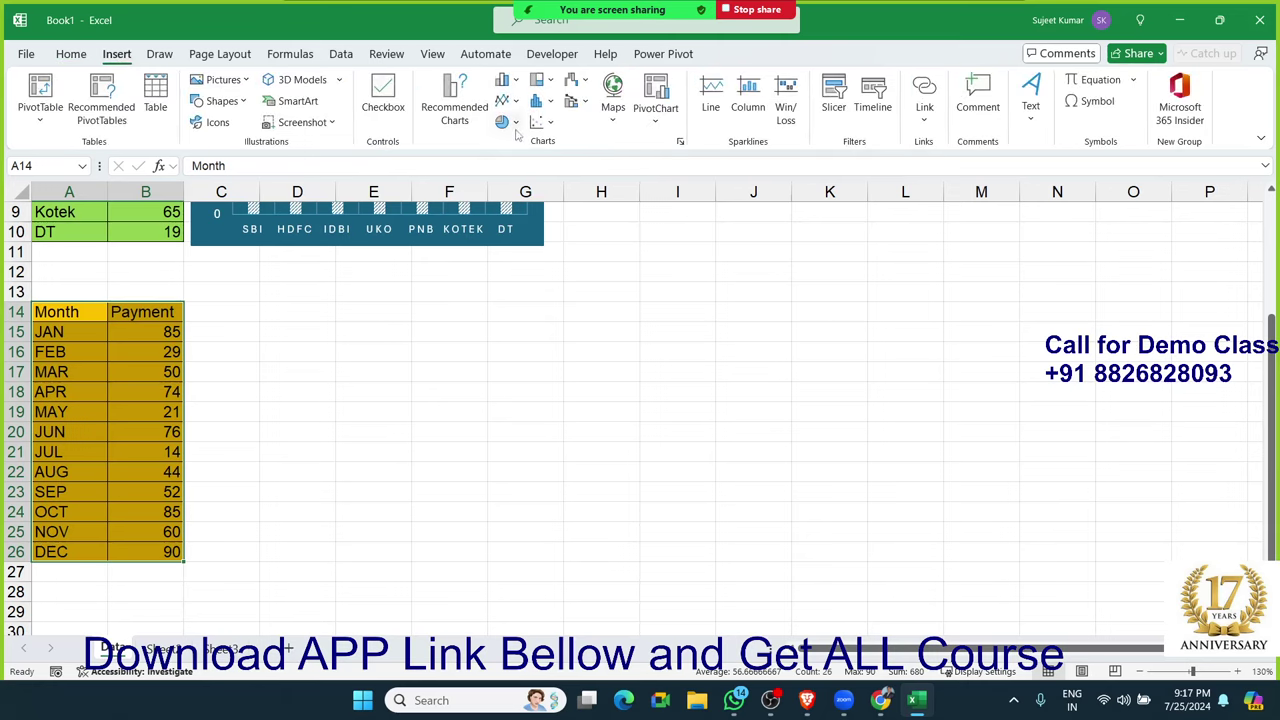
left_click(505, 122)
left_click_drag(85, 312, 152, 550)
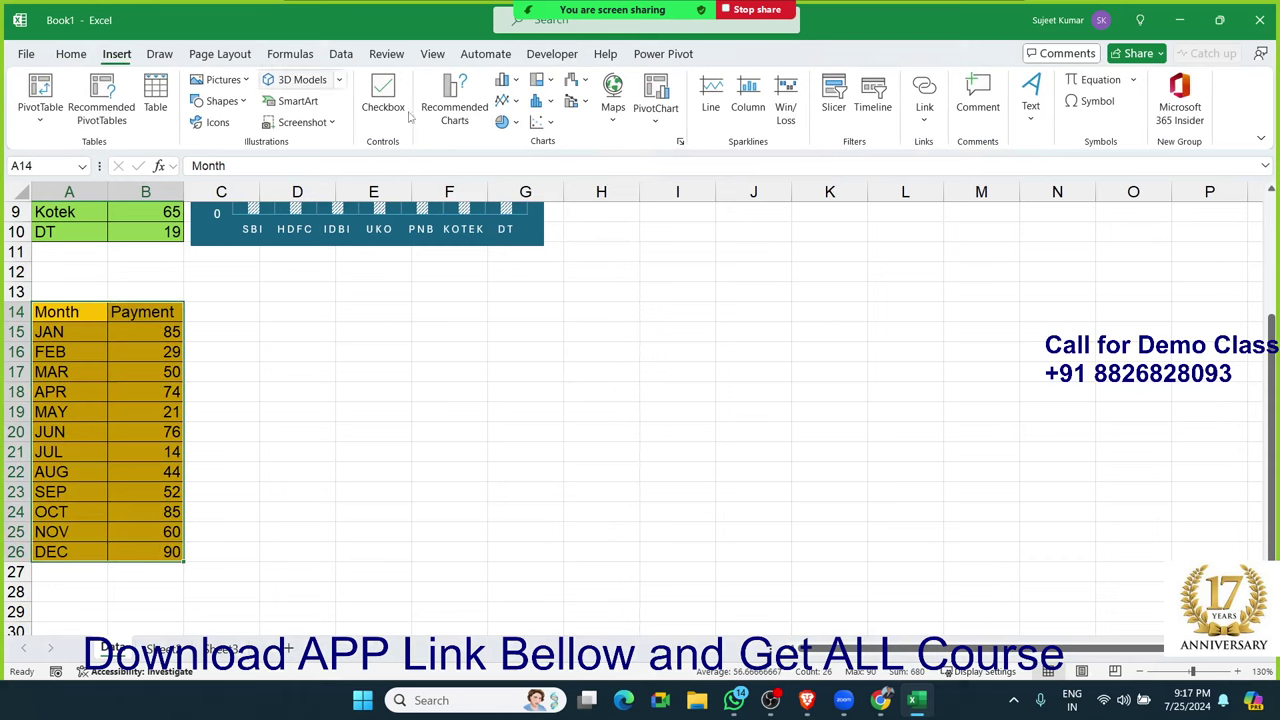
Step: Insert a 2-D pie chart of monthly Payment and apply the teal style with month and percentage labels
left_click(516, 123)
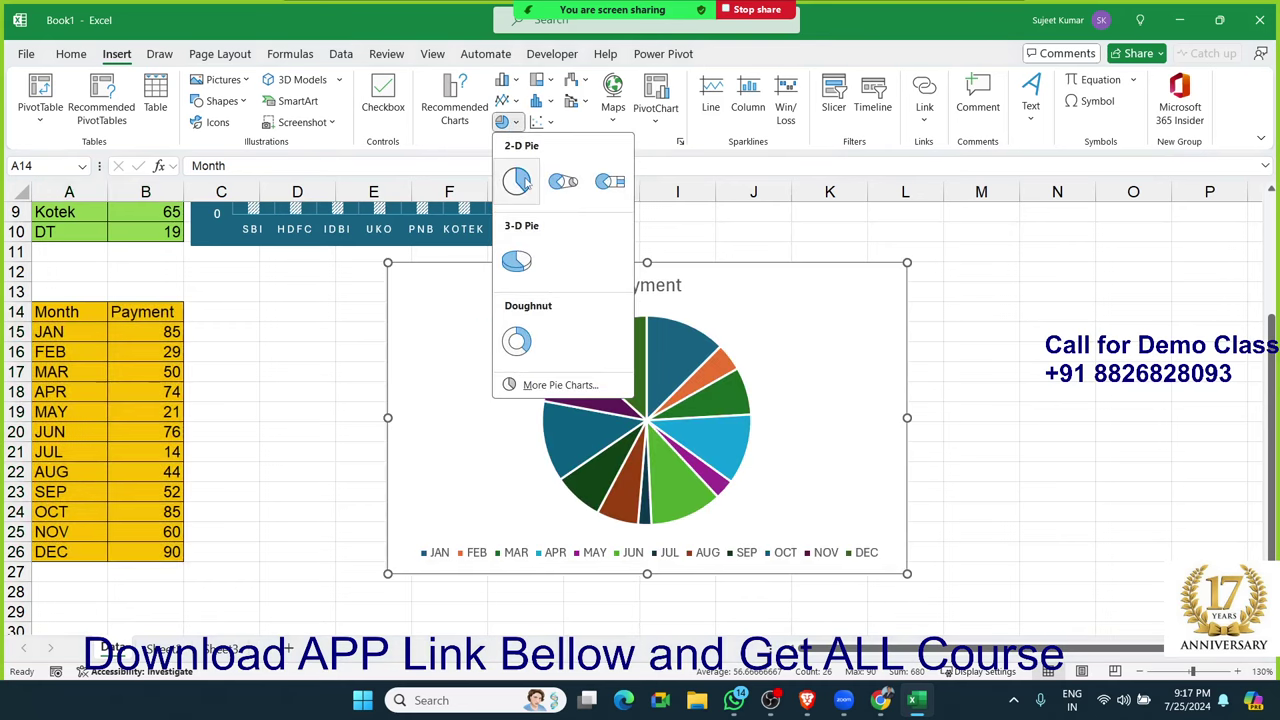
left_click(517, 180)
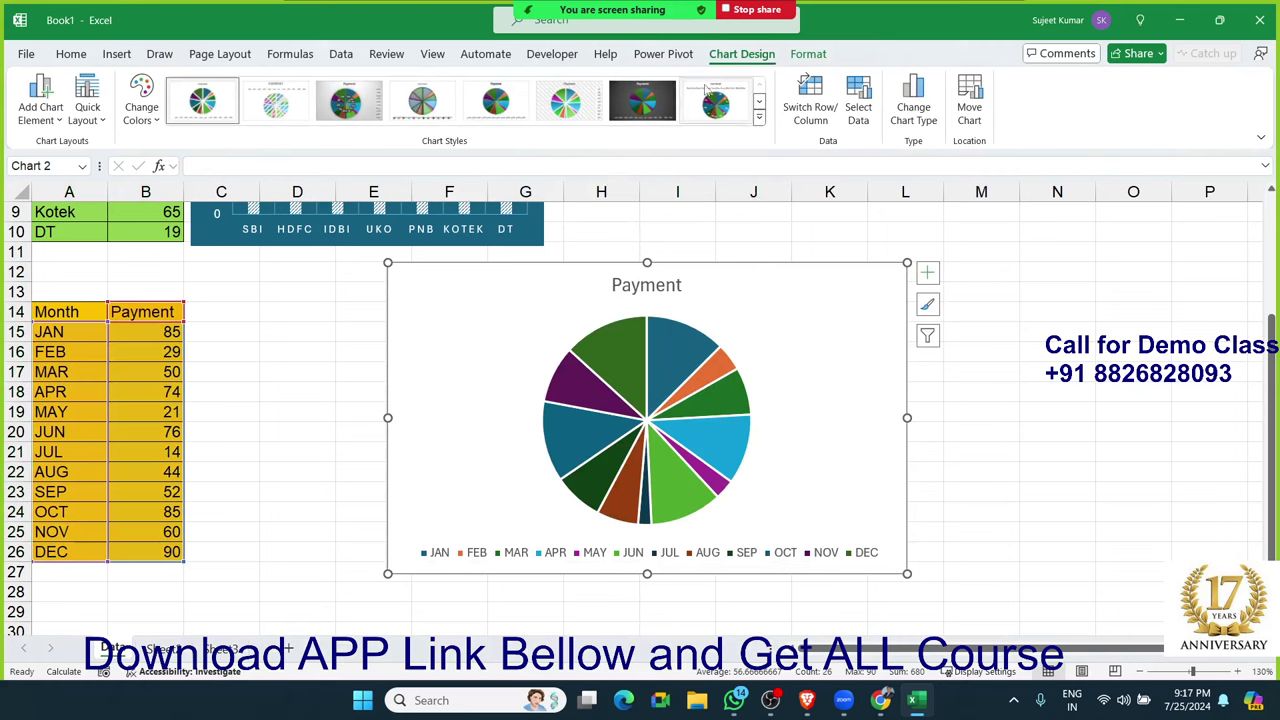
left_click(760, 118)
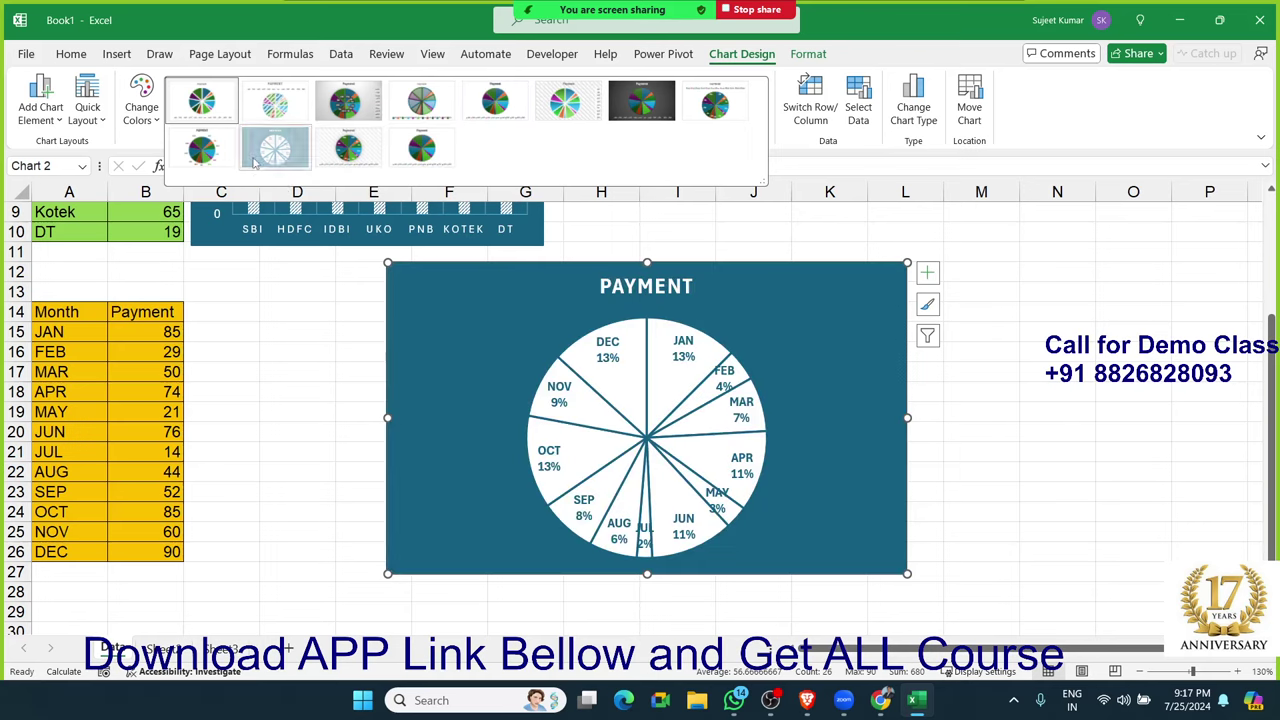
left_click(262, 155)
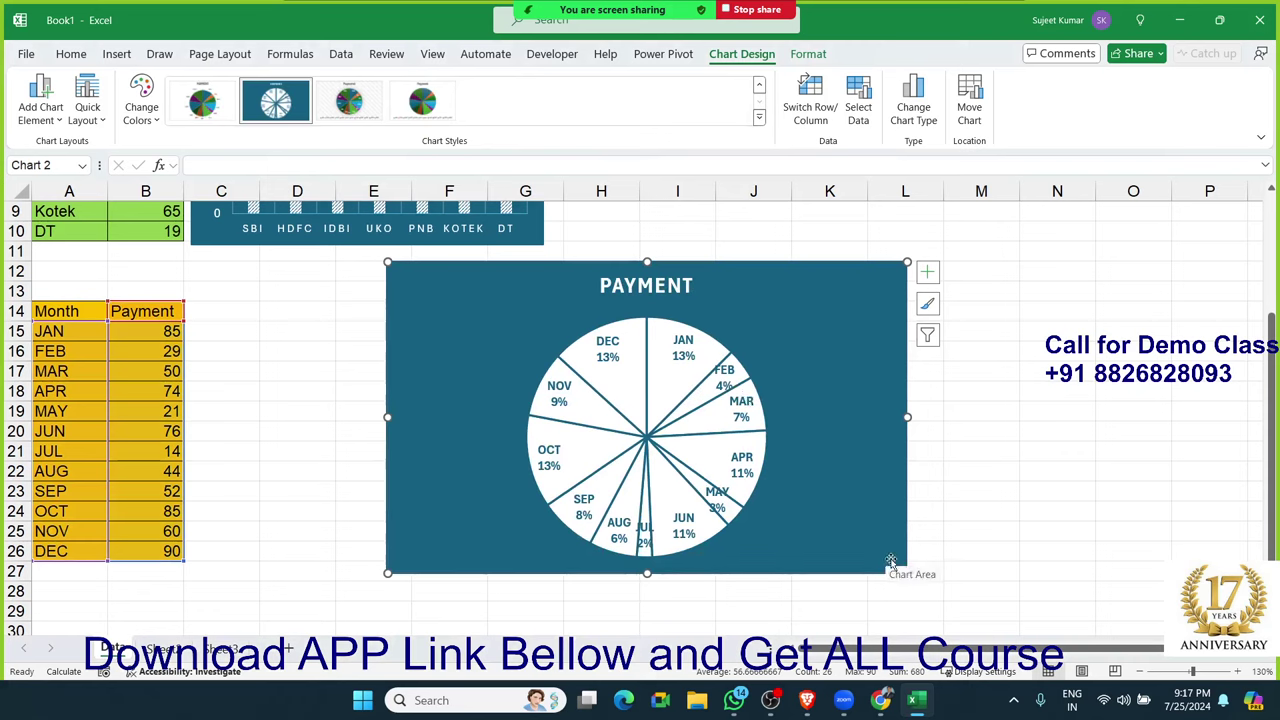
Step: Shrink the pie chart and move it next to the Month table
left_click_drag(906, 572, 840, 528)
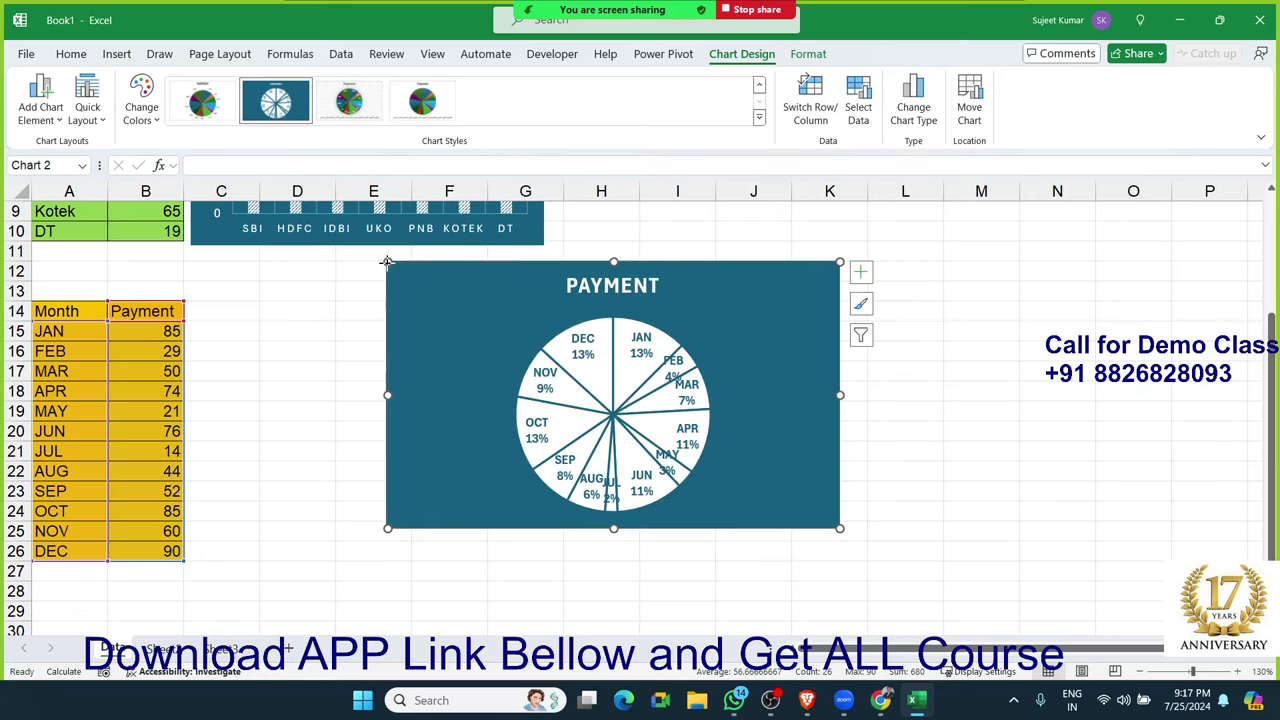
left_click_drag(389, 266, 431, 324)
left_click_drag(755, 427, 539, 421)
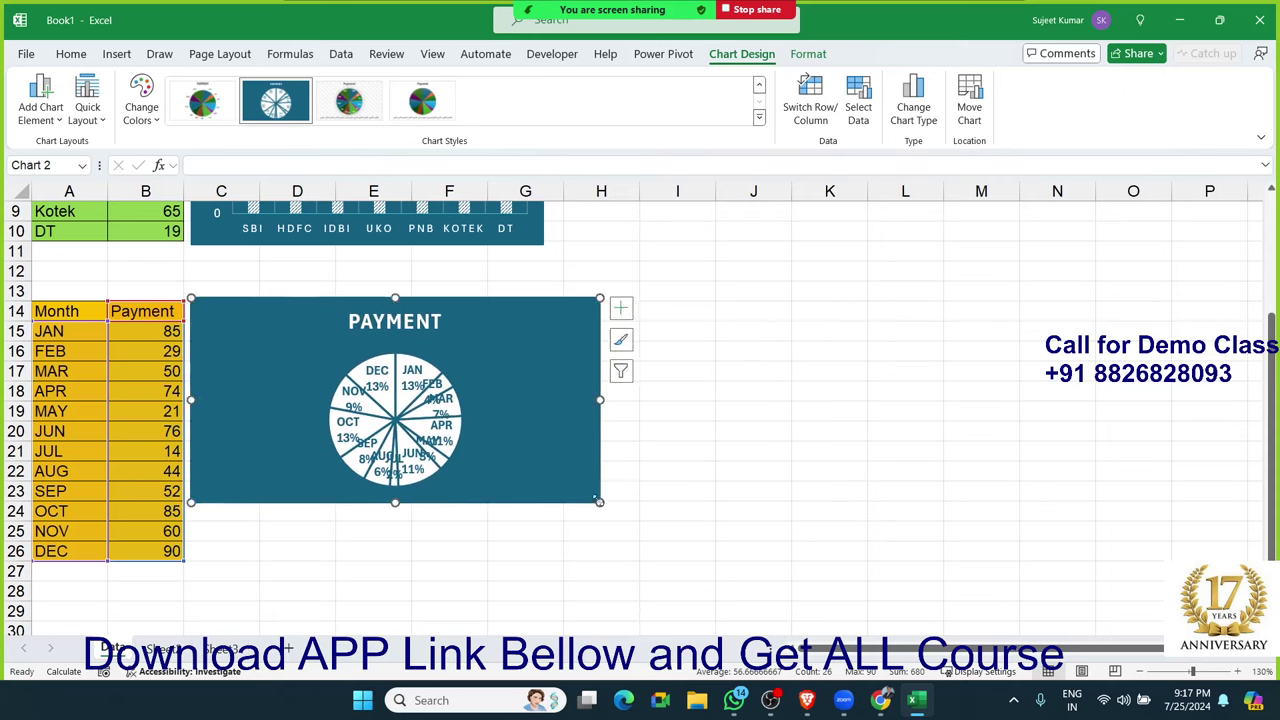
left_click_drag(600, 502, 685, 550)
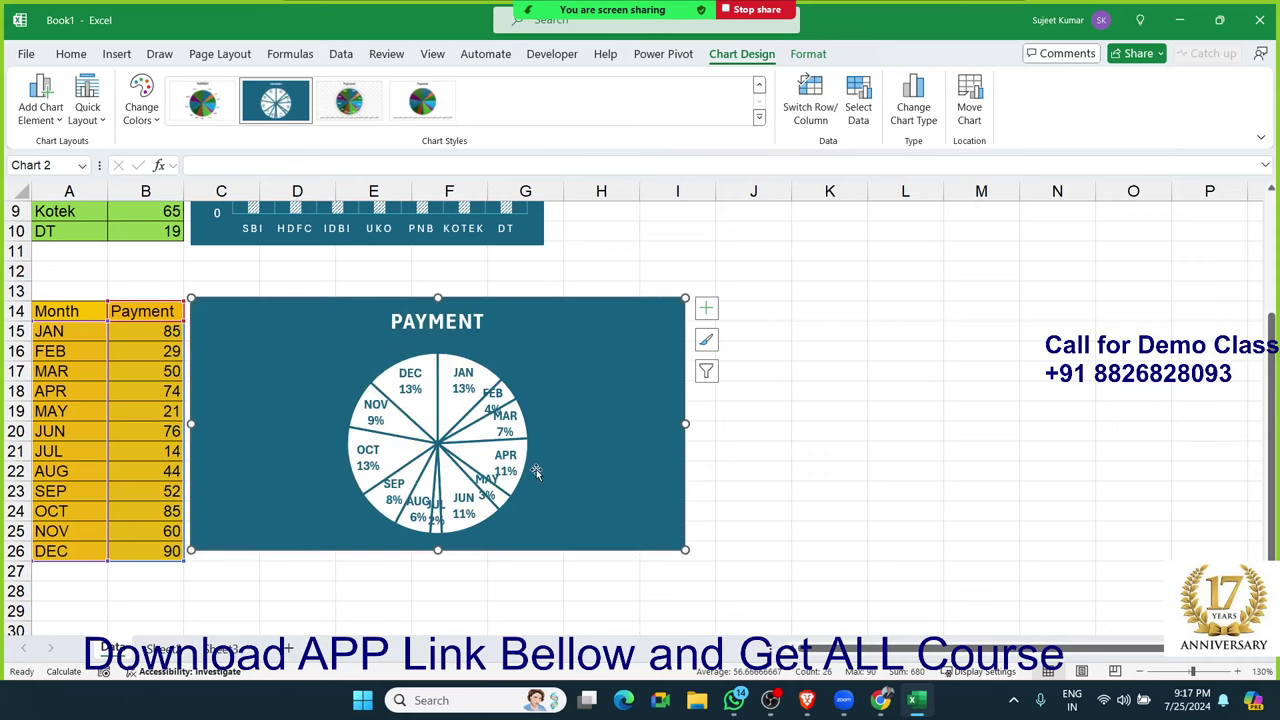
Step: Move the PAYMENT title to the top-right and enlarge the pie within the chart
left_click(450, 417)
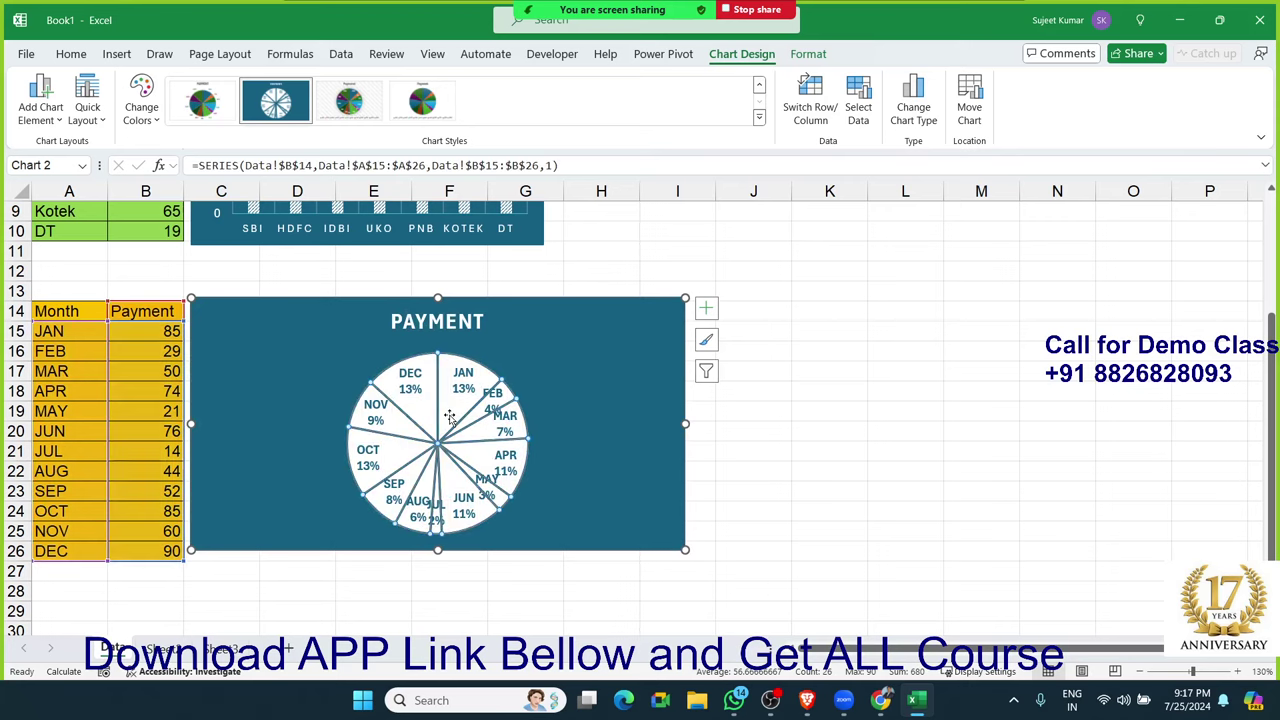
left_click(383, 359)
left_click_drag(345, 349, 322, 315)
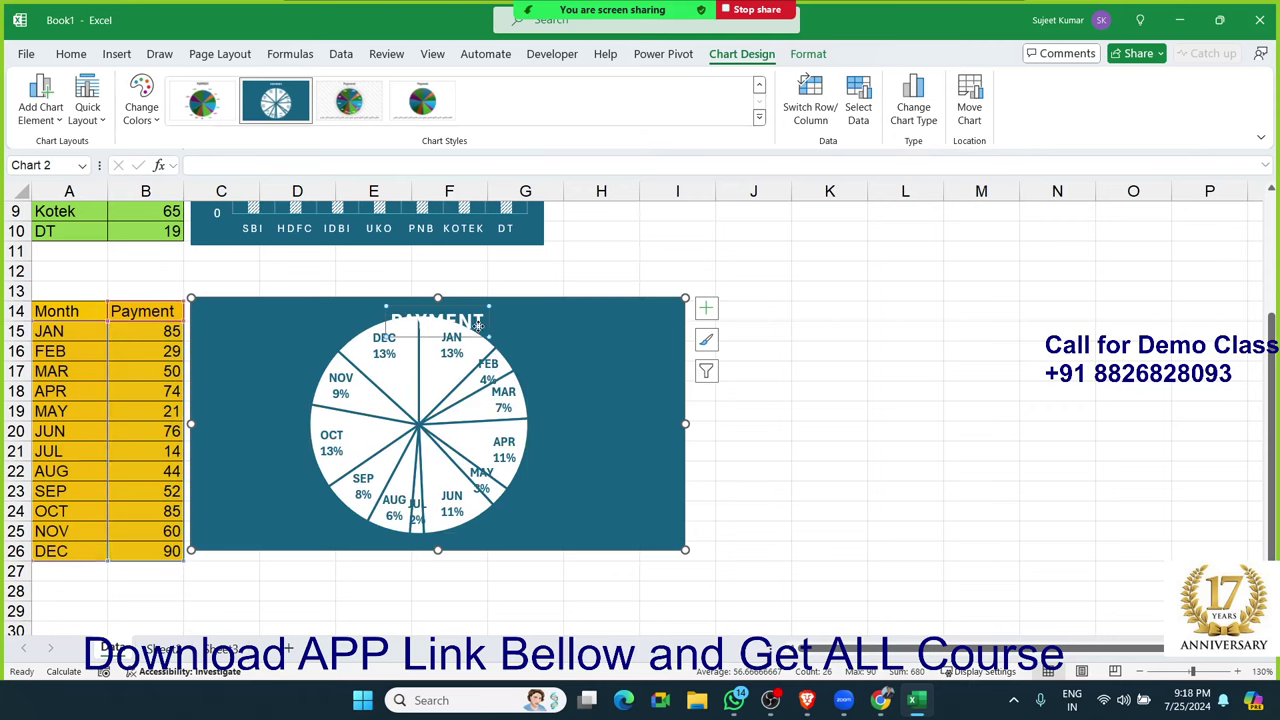
left_click_drag(479, 306, 484, 306)
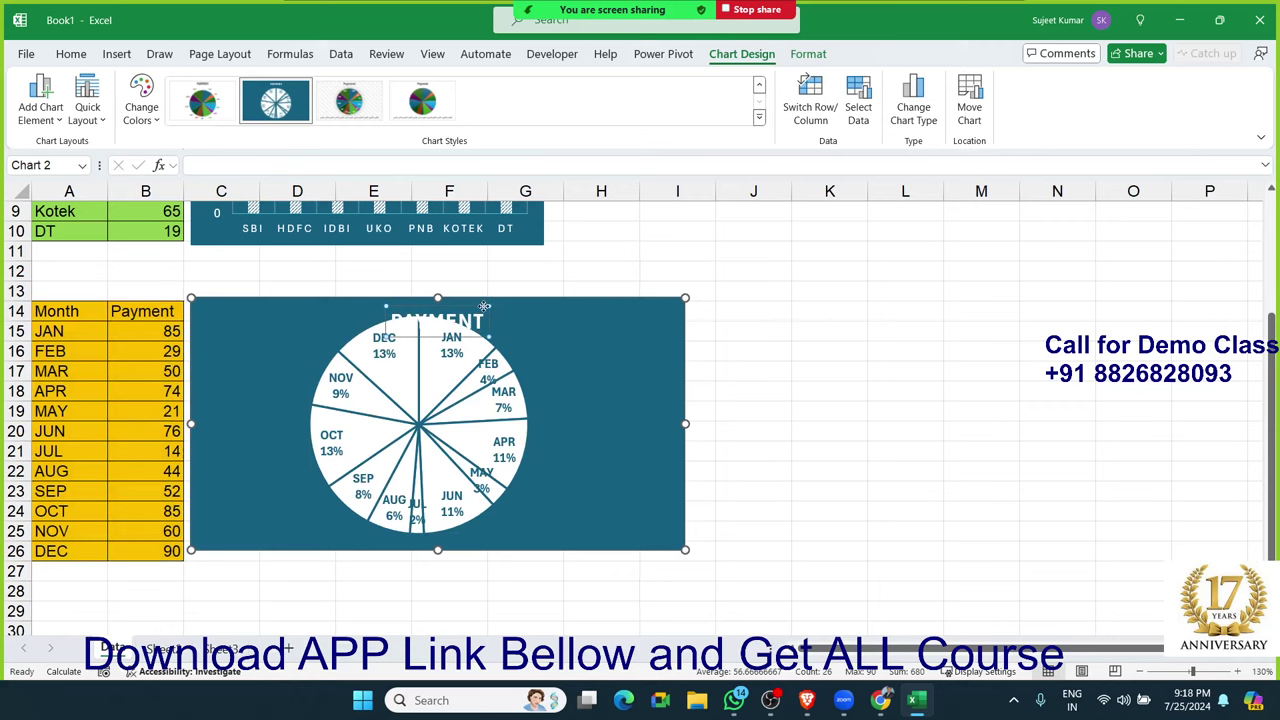
left_click_drag(660, 306, 662, 306)
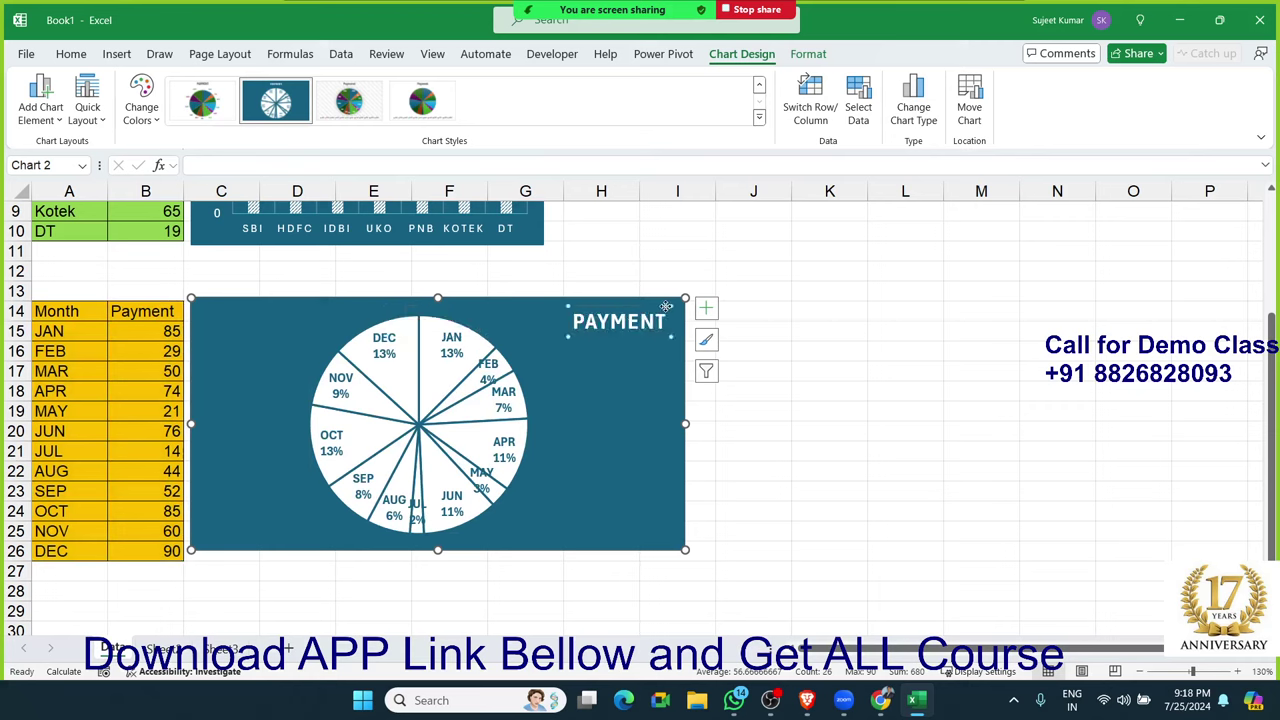
left_click(524, 381)
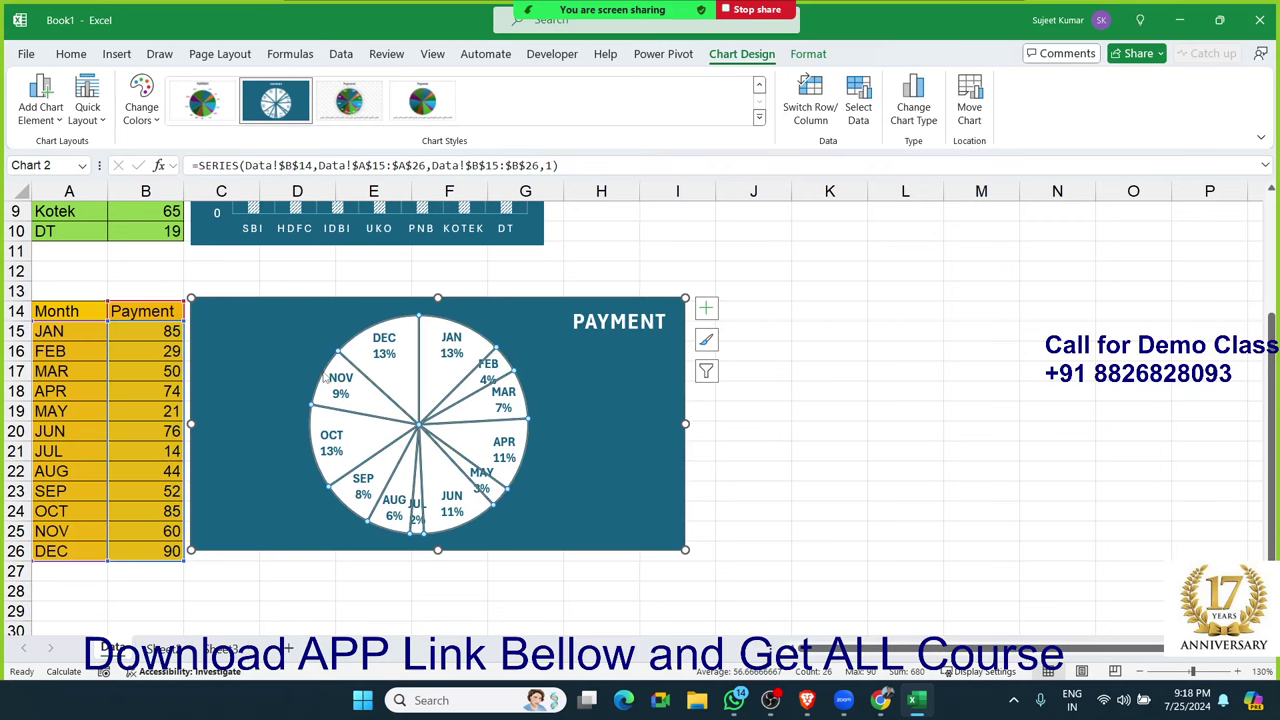
left_click(306, 327)
left_click_drag(307, 311, 279, 298)
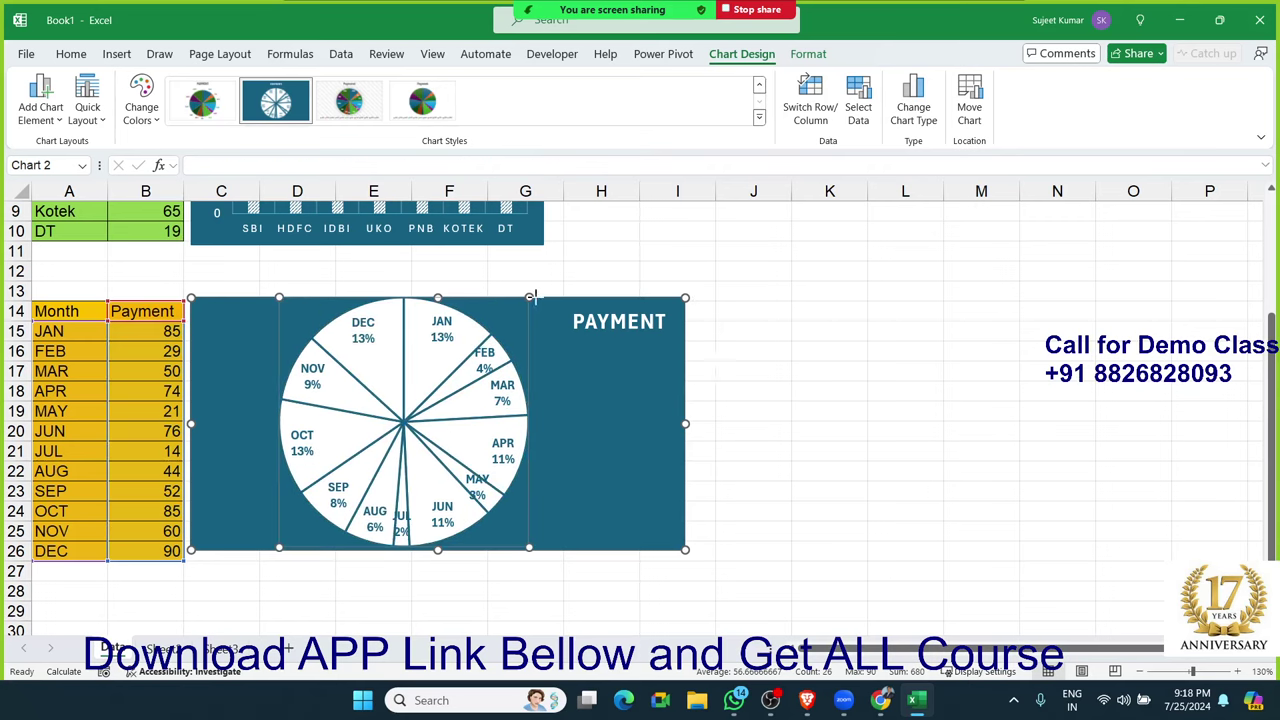
left_click_drag(534, 292, 558, 303)
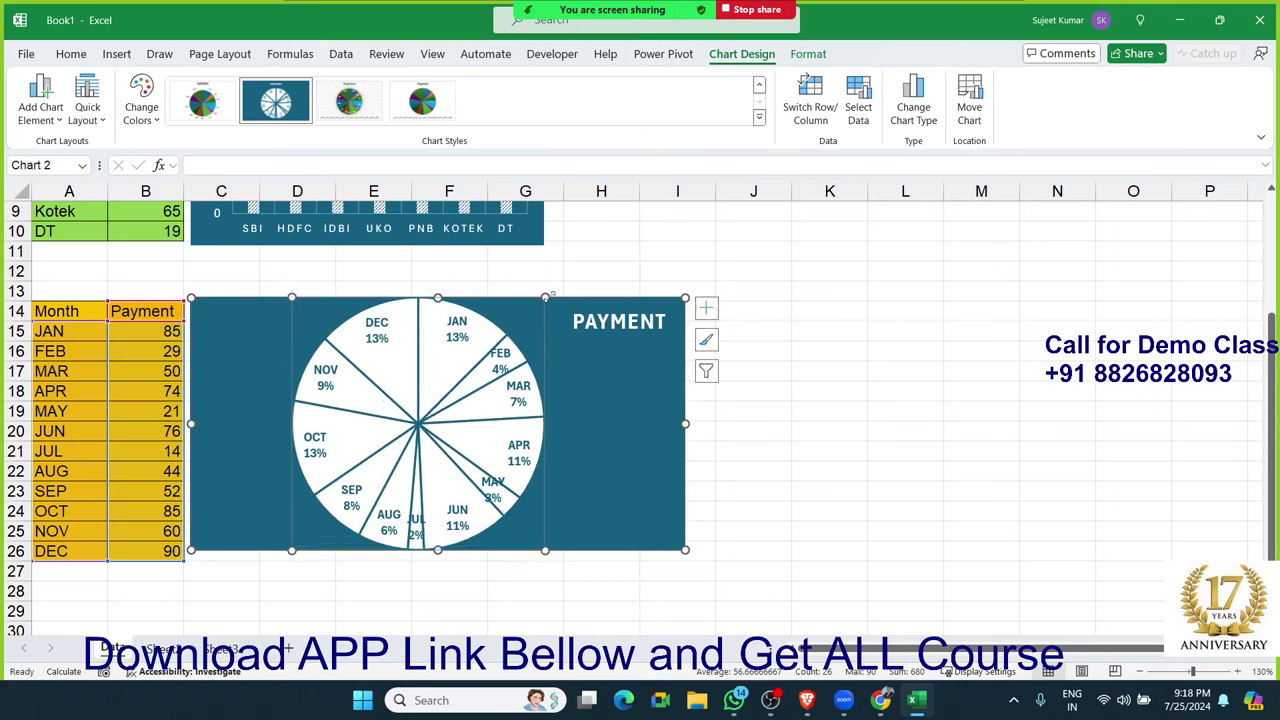
left_click_drag(552, 294, 556, 284)
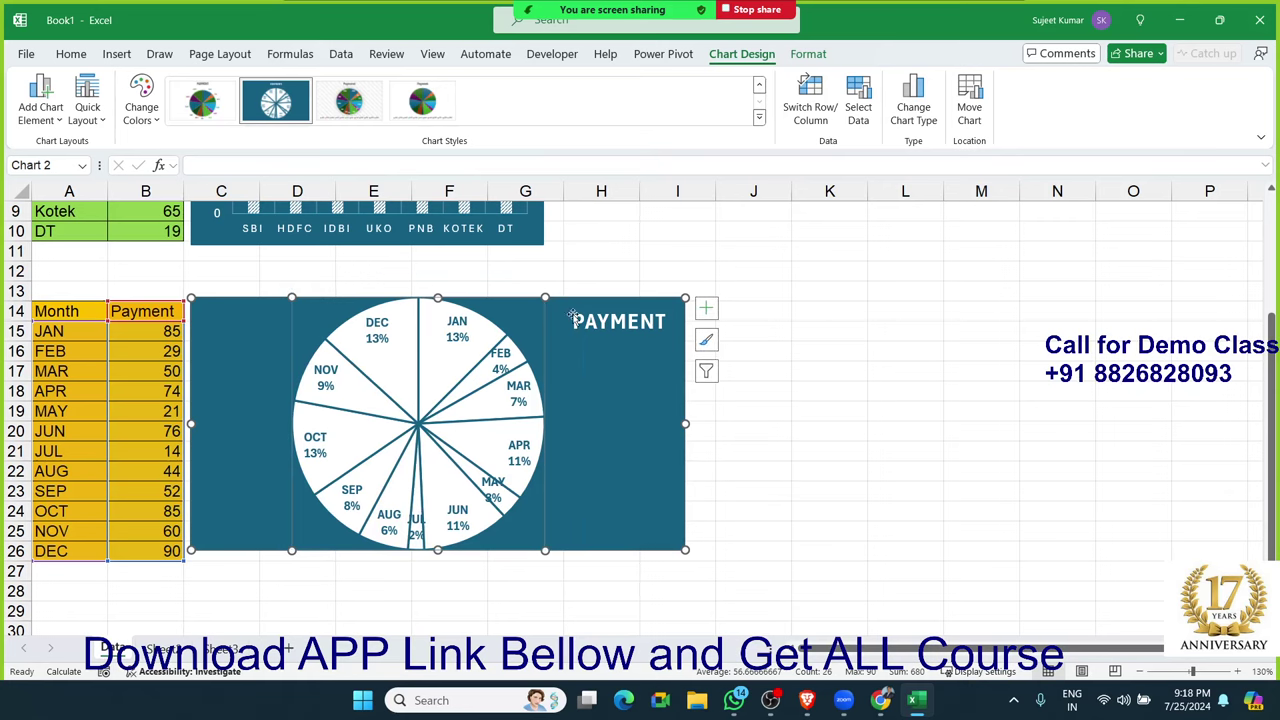
Step: Fine-tune the chart's size so it spans rows 14–26 beneath the column chart
left_click(837, 507)
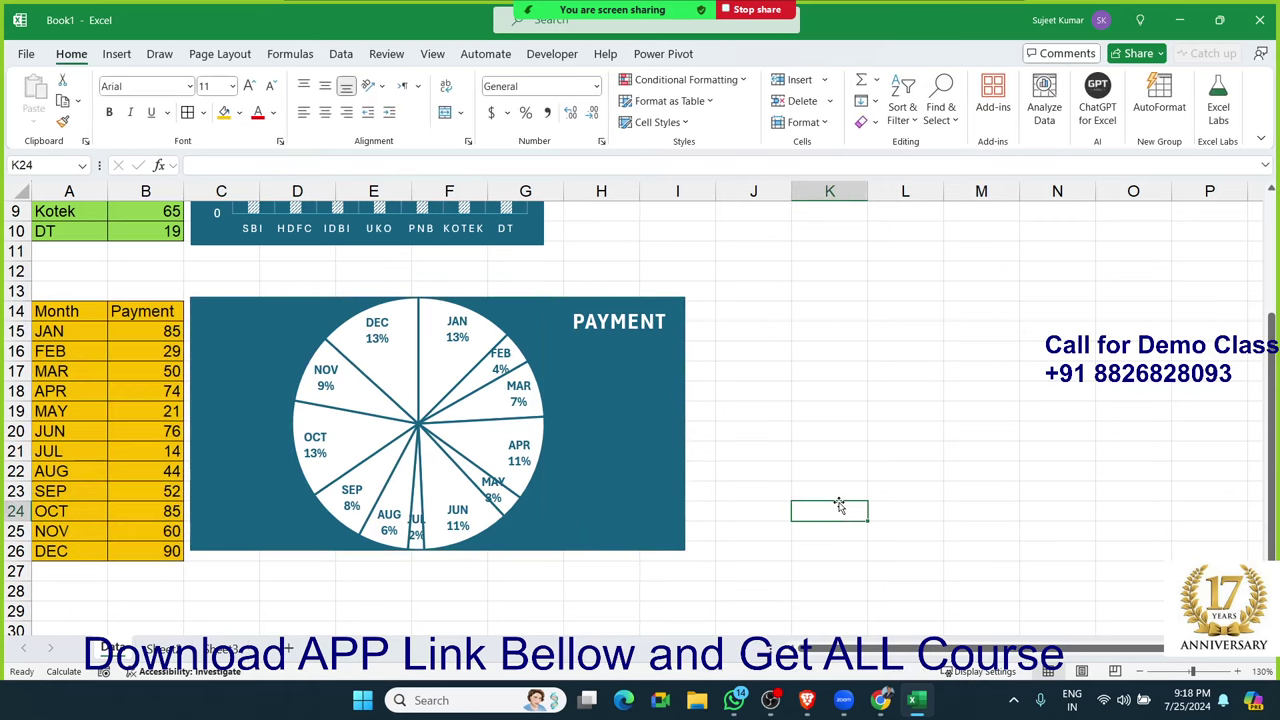
left_click(664, 505)
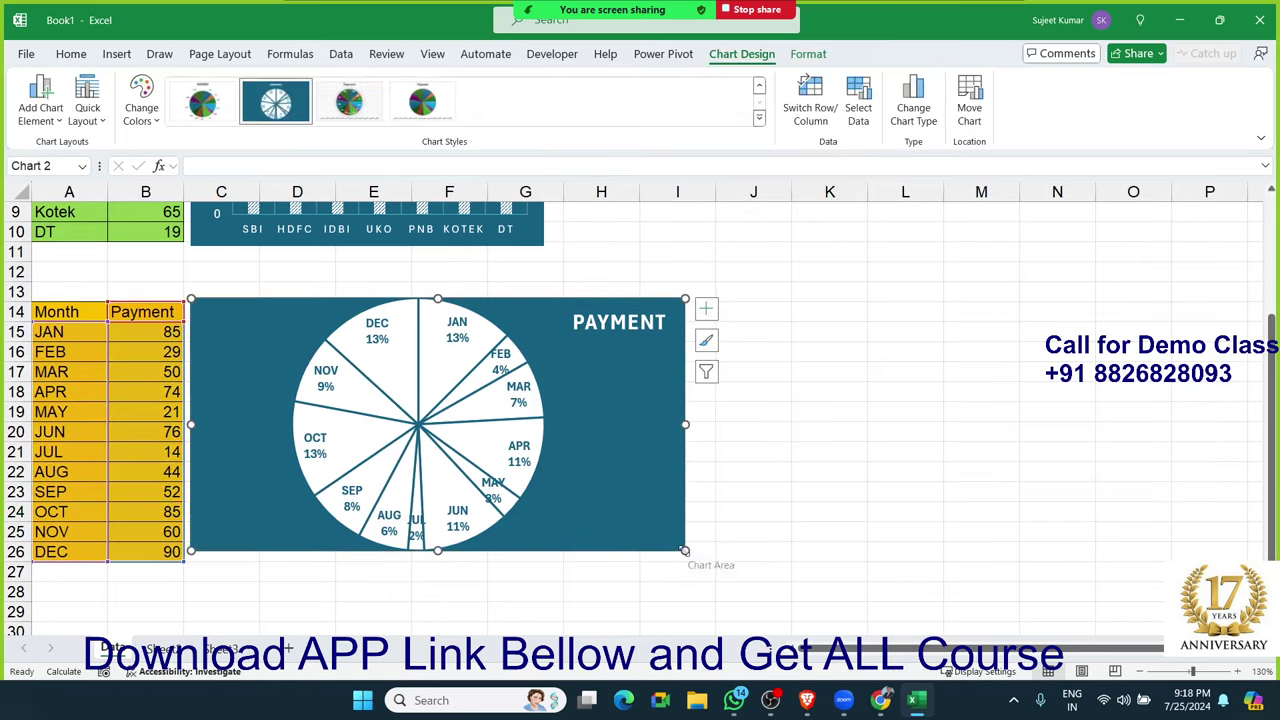
left_click_drag(677, 551, 669, 556)
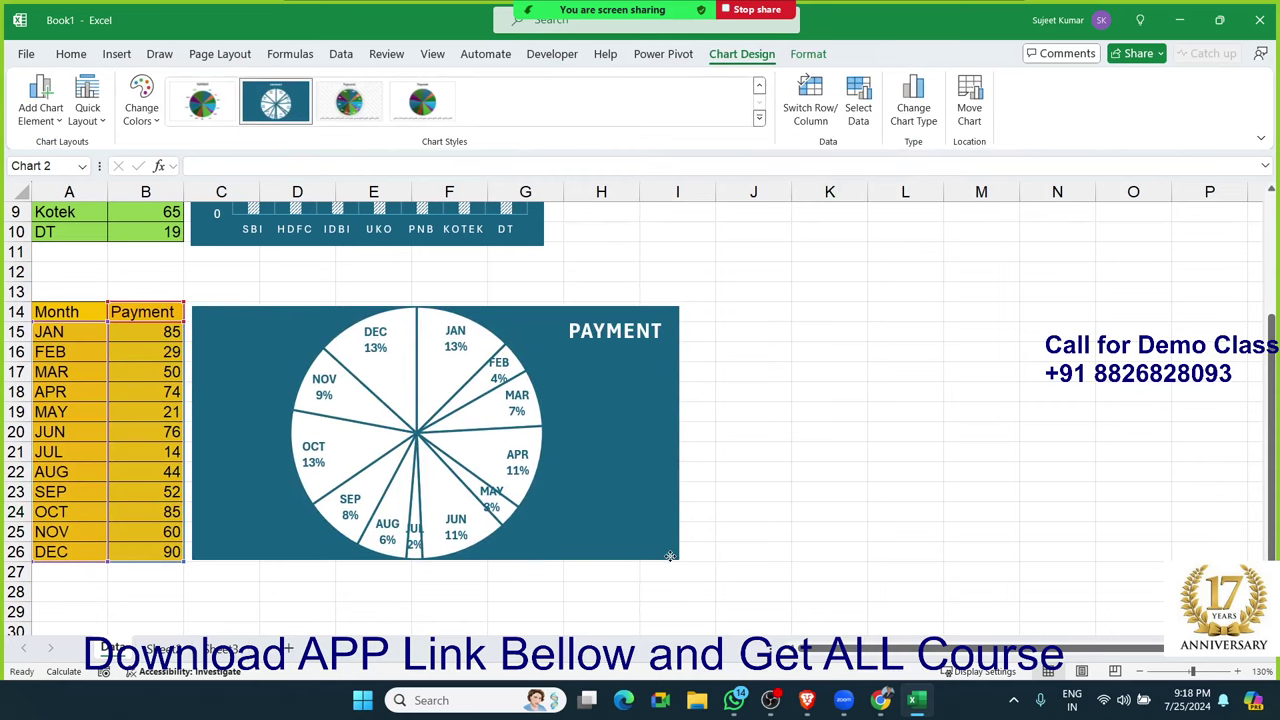
left_click(827, 513)
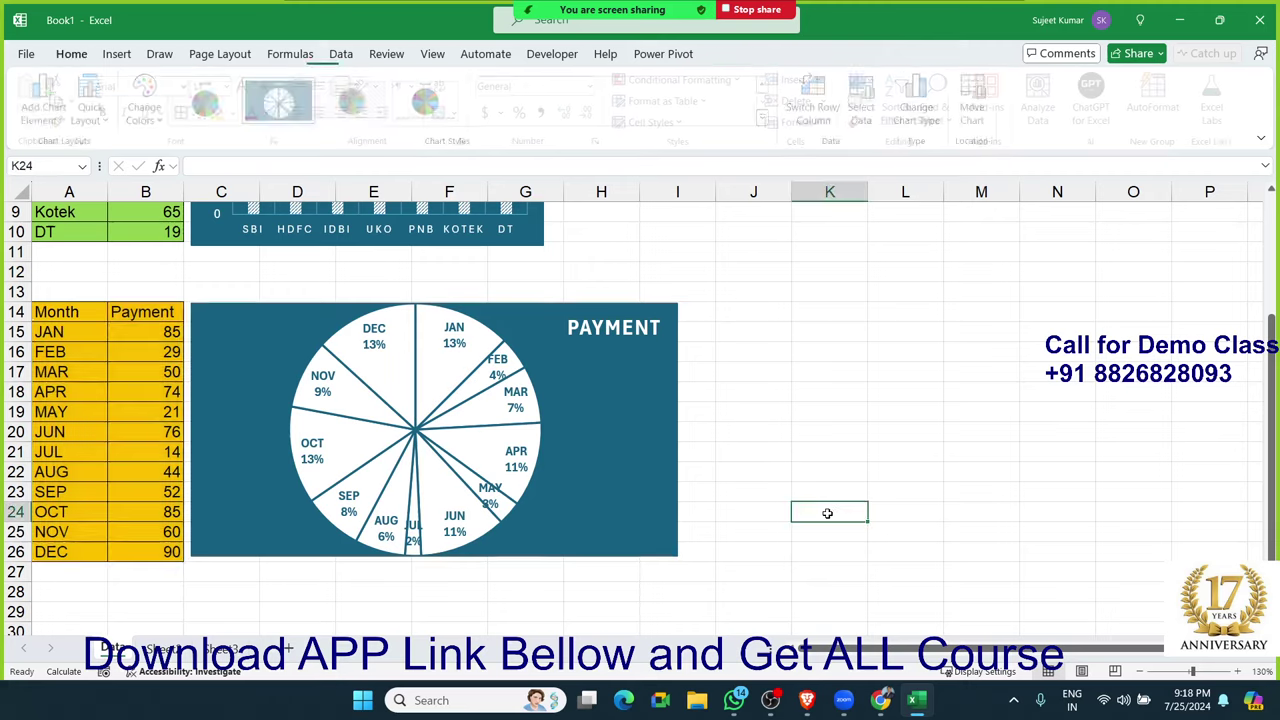
scroll(827, 513, "up", 3)
scroll(827, 513, "down", 1)
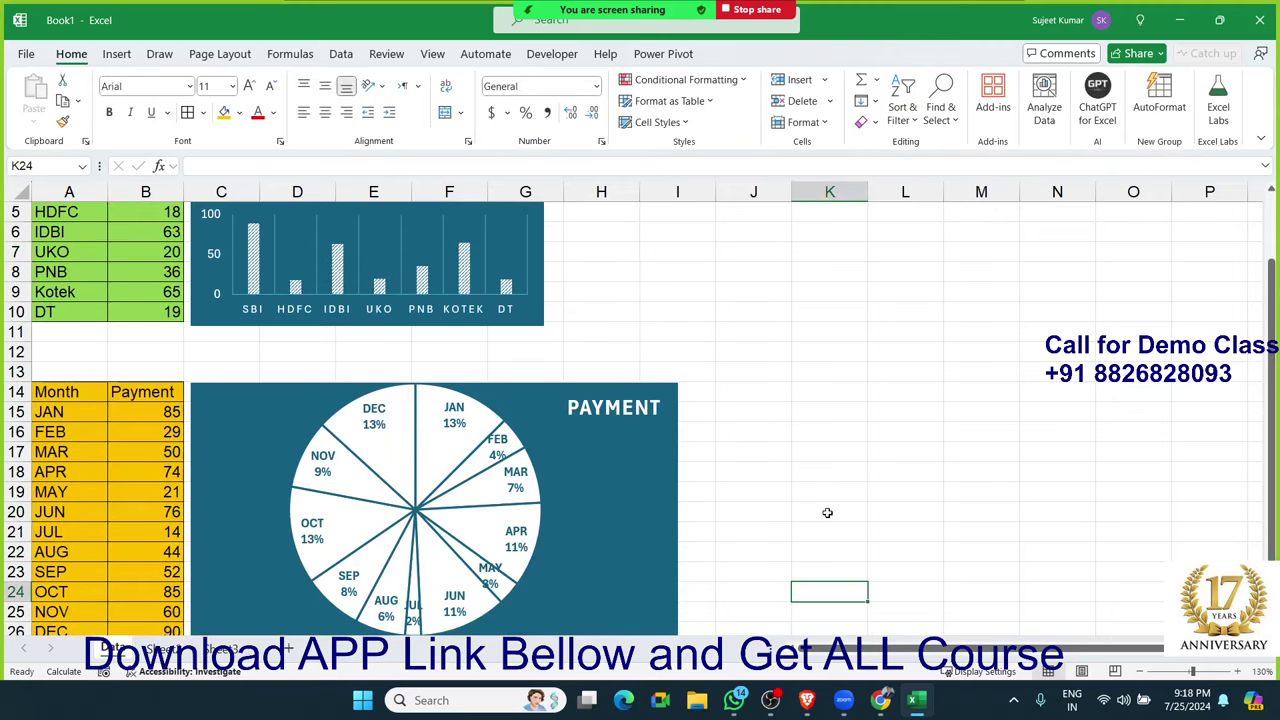
scroll(827, 513, "down", 1)
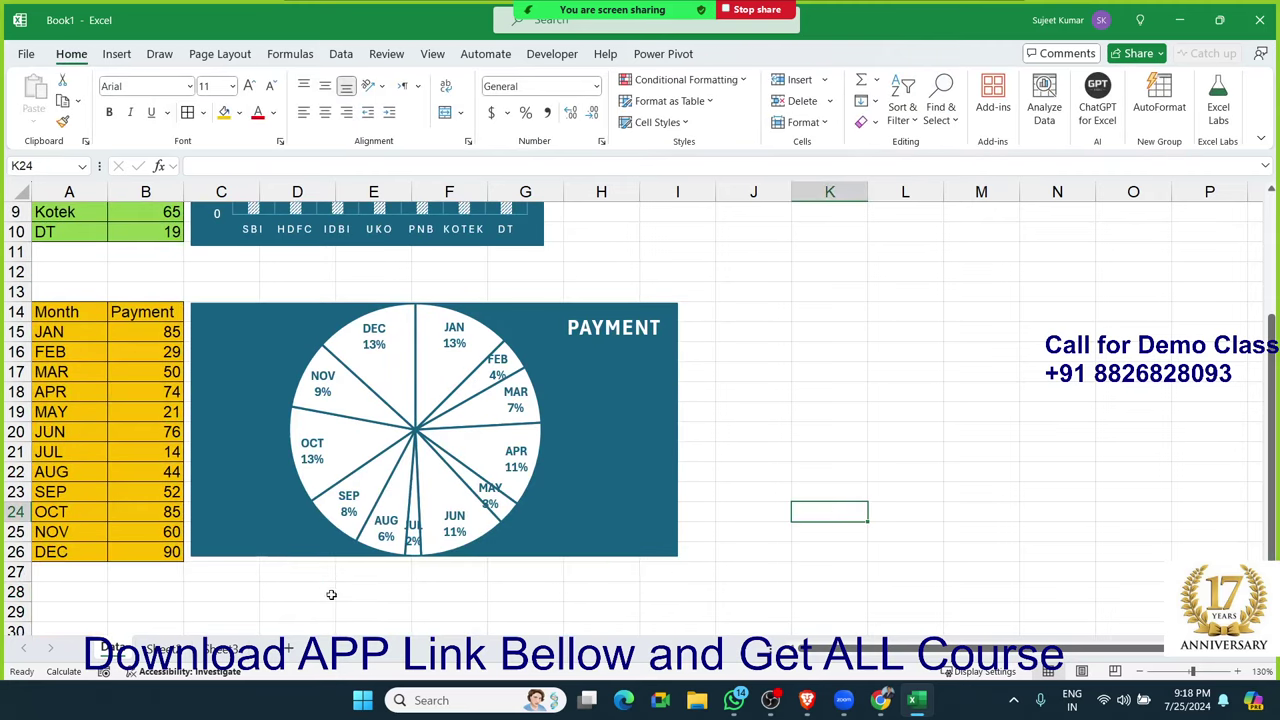
Step: Rename the next blank worksheet to 'Summary'
key("ctrl+Page_Down")
type("Summary")
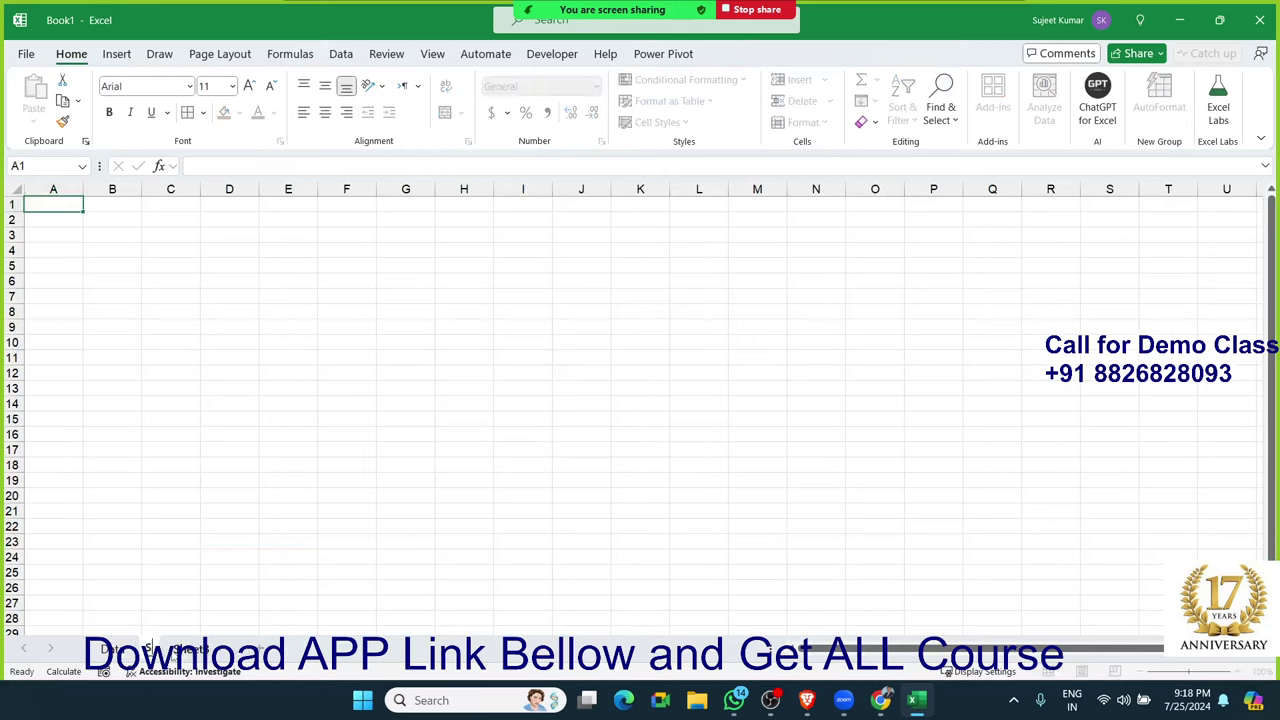
key("Return")
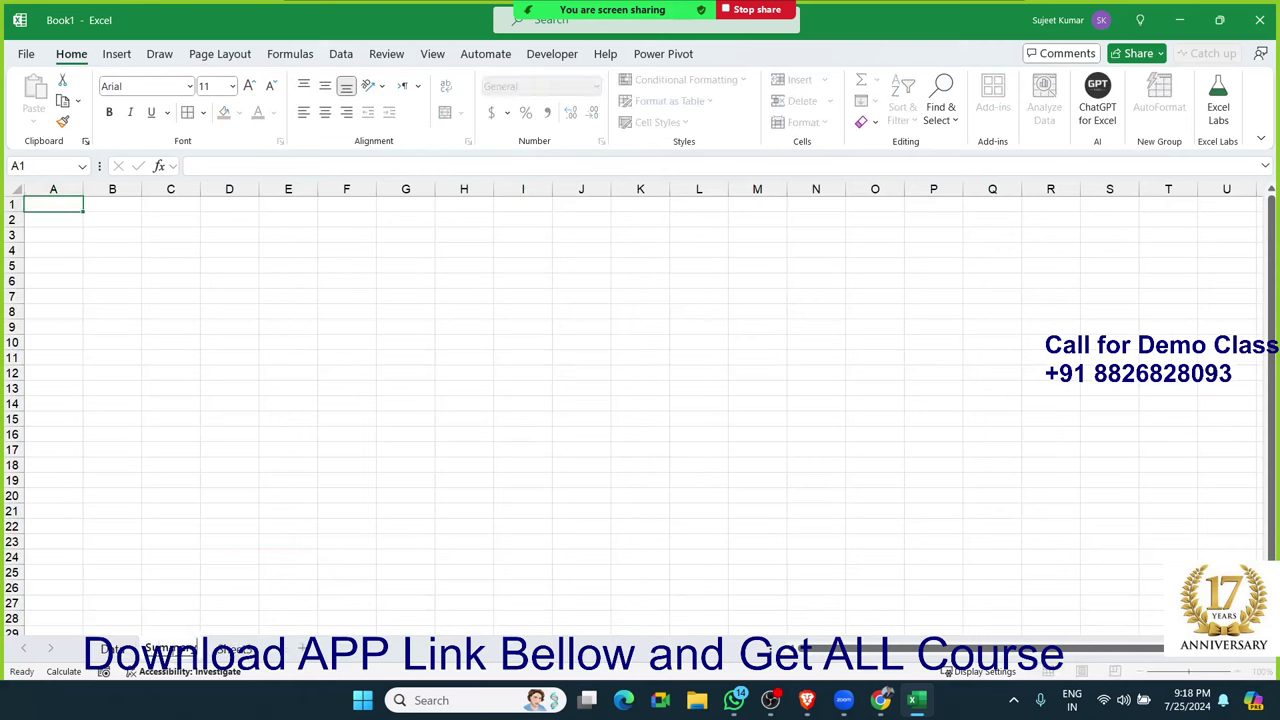
Step: Type the label 'Select' in B4 and select C4 for the choice cell
left_click(119, 250)
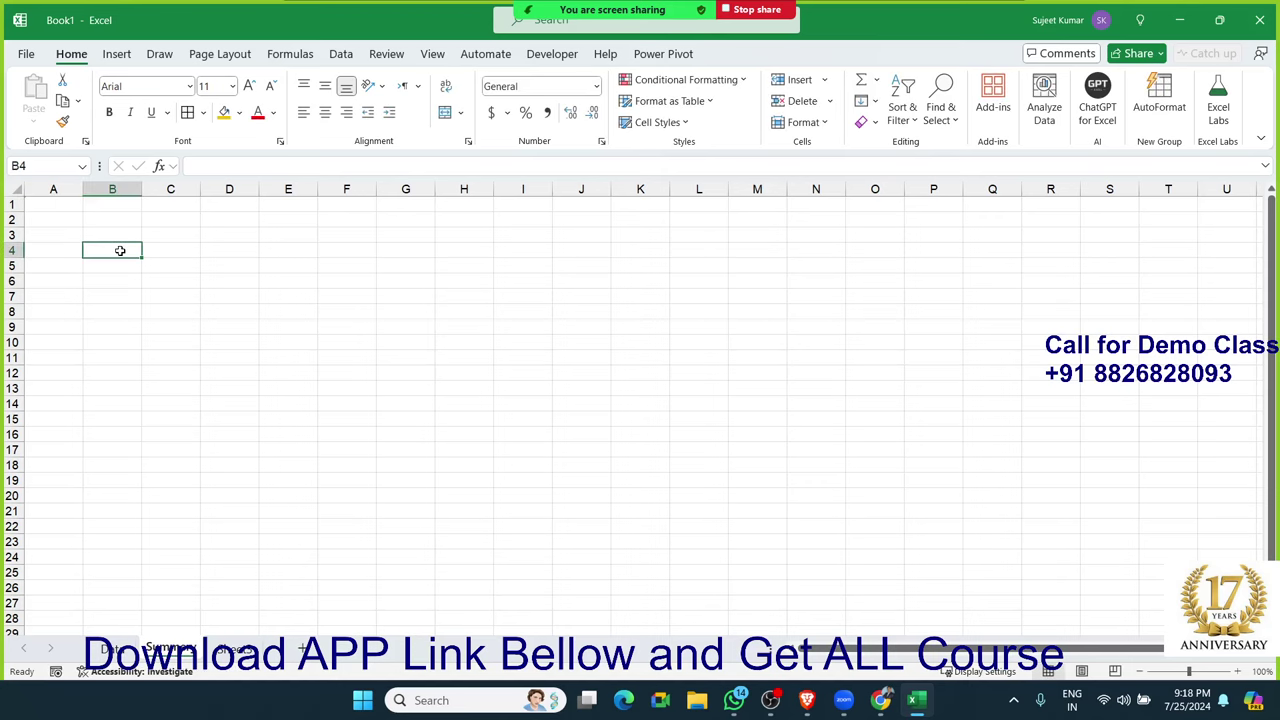
type("Select")
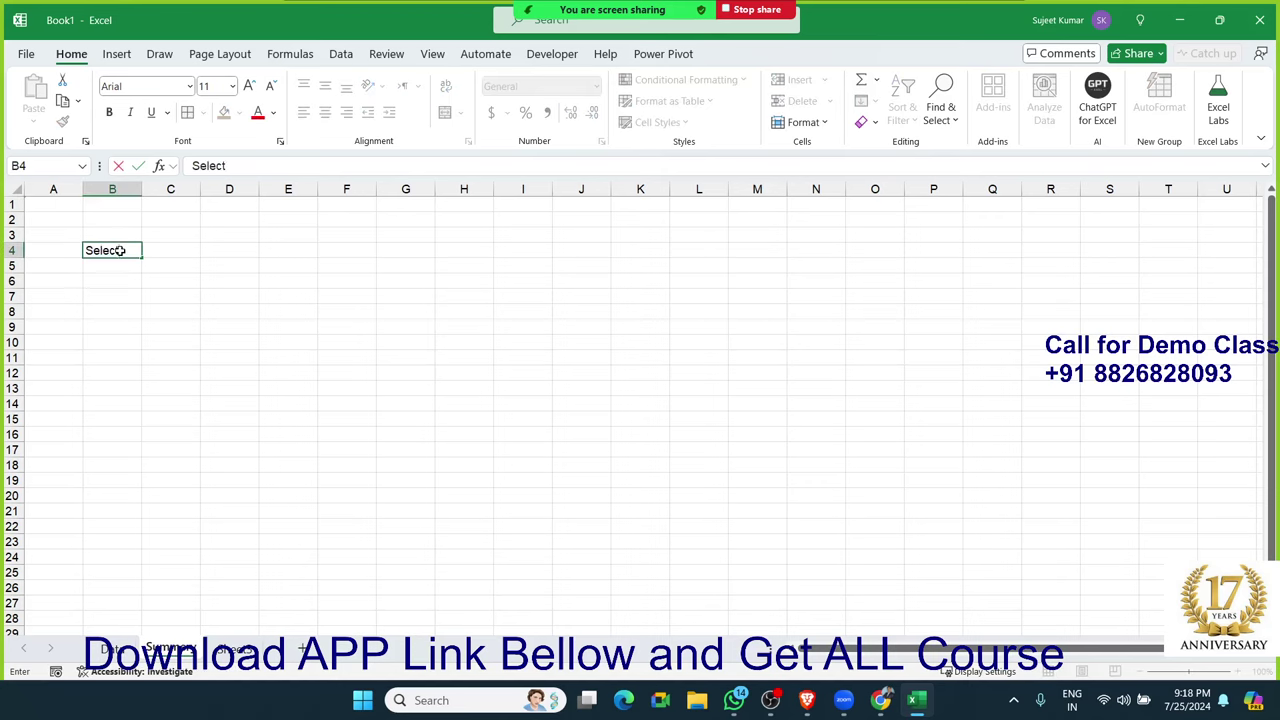
key("Return")
key("Up")
key("Right")
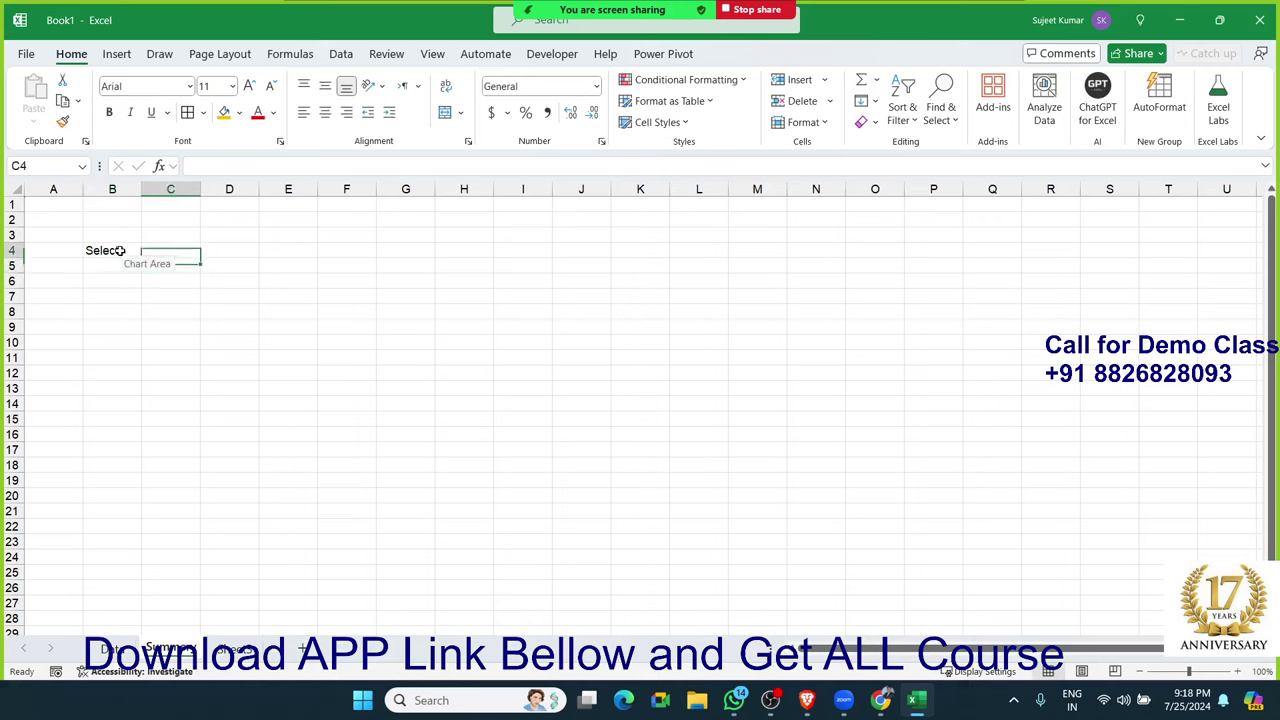
left_click(212, 297)
left_click(178, 256)
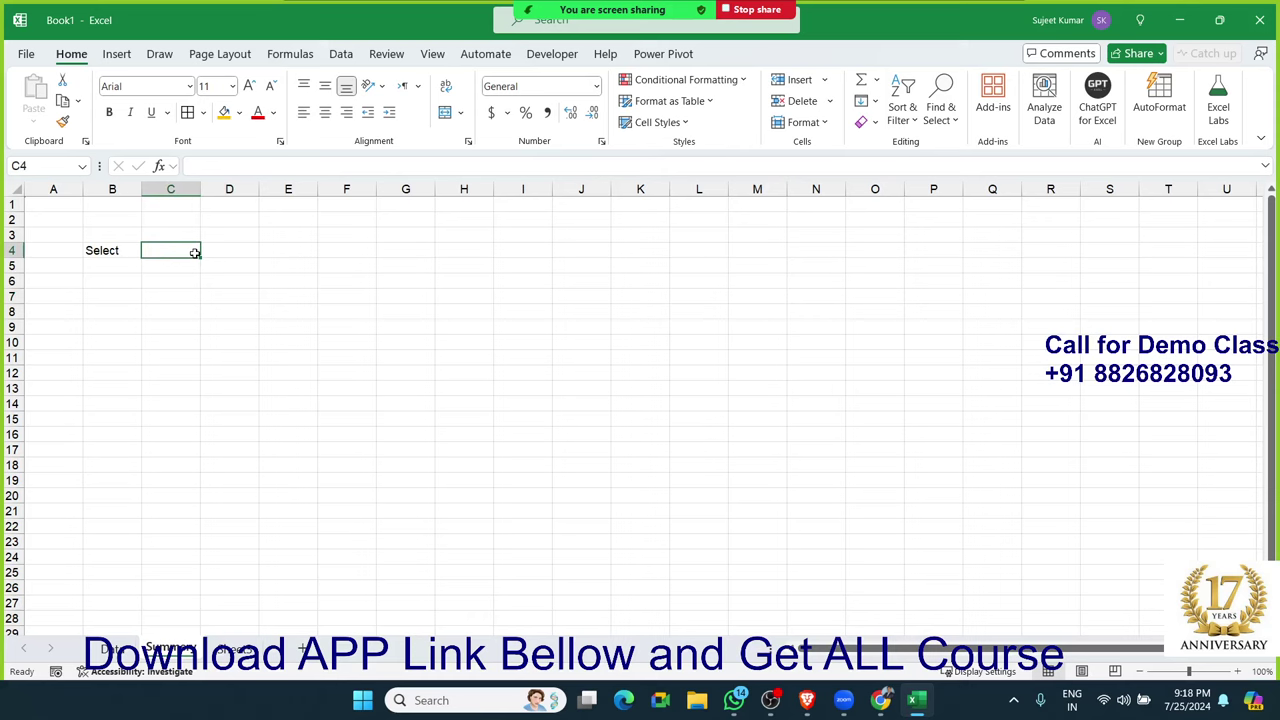
left_click(343, 56)
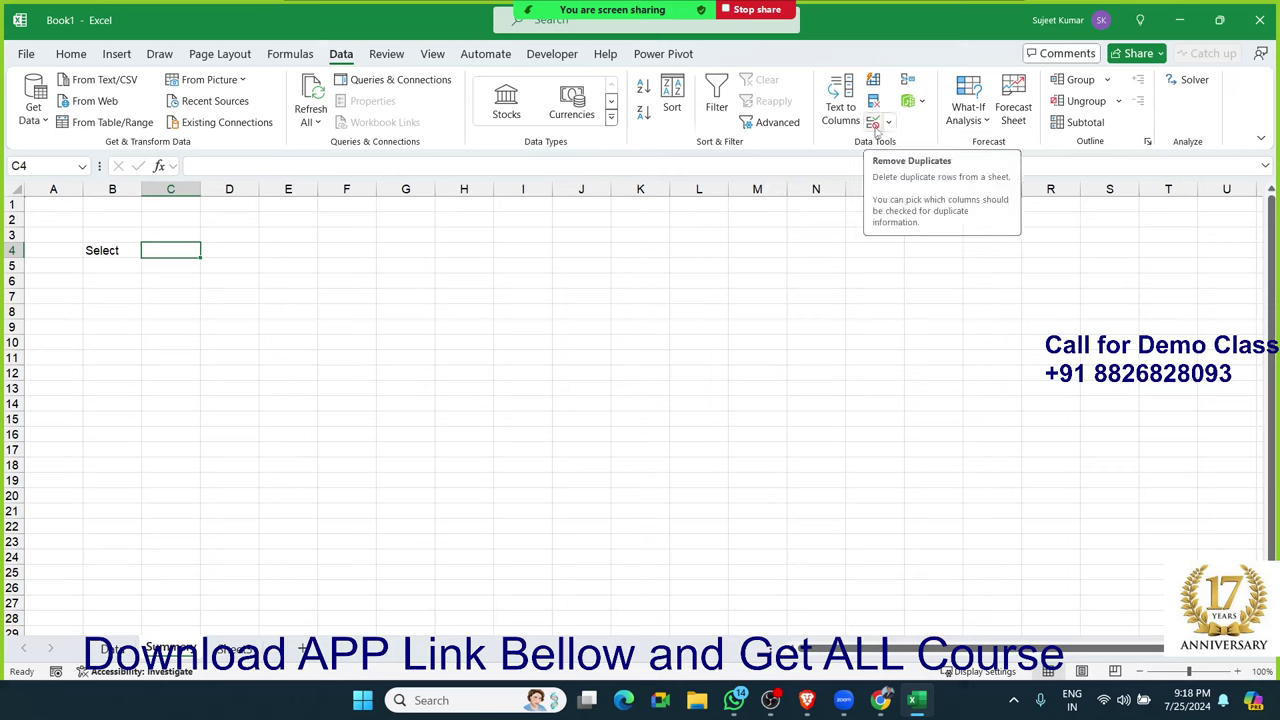
Step: Add a List data validation to C4 with the source Month,Bank
left_click(874, 124)
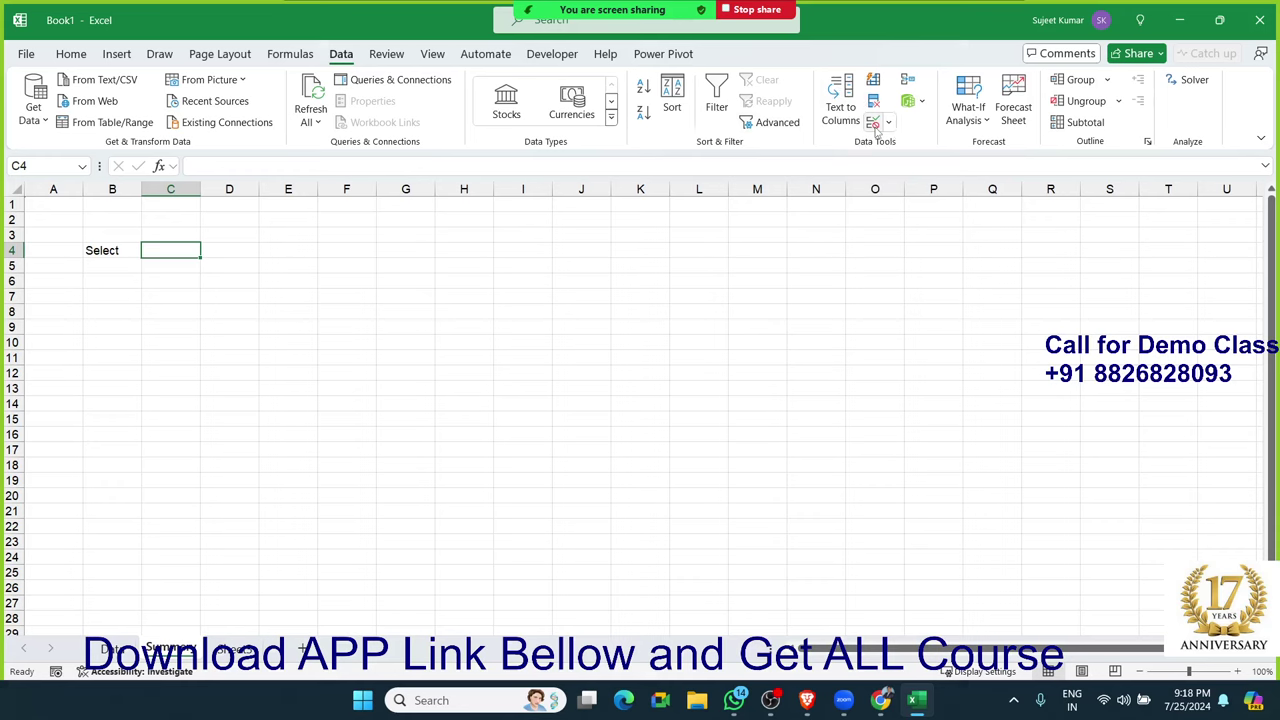
left_click(838, 322)
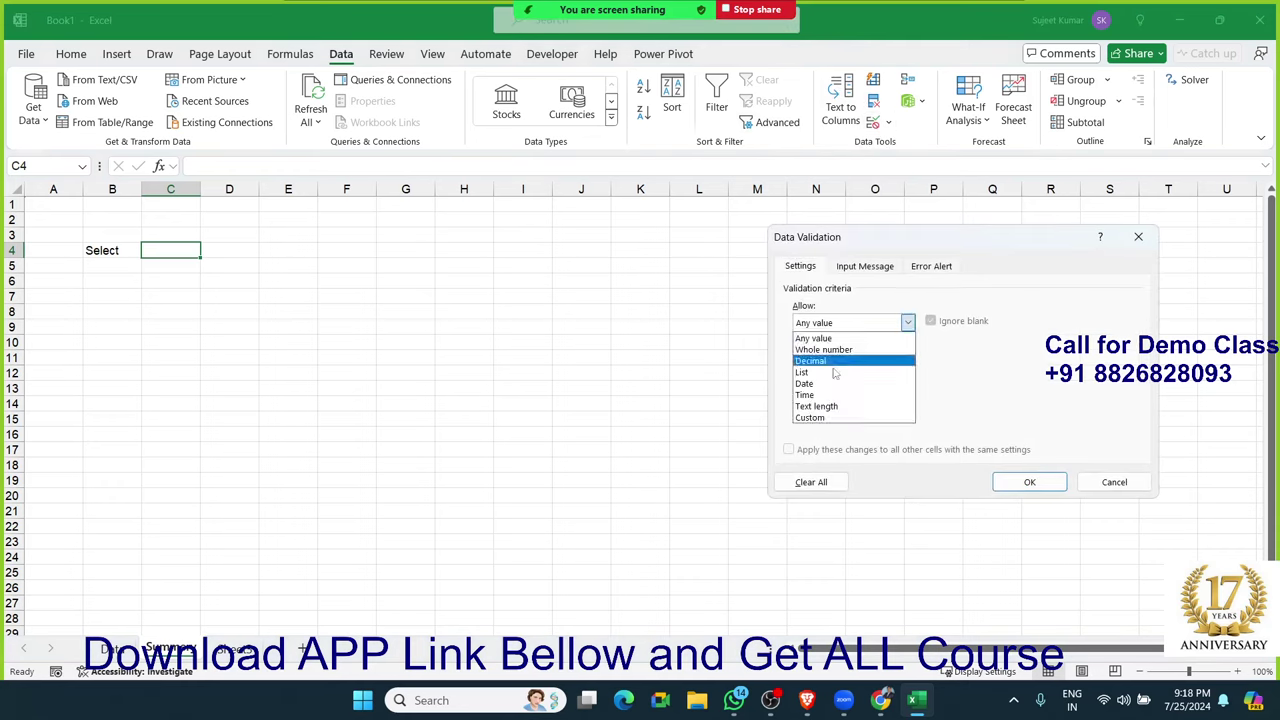
left_click(823, 374)
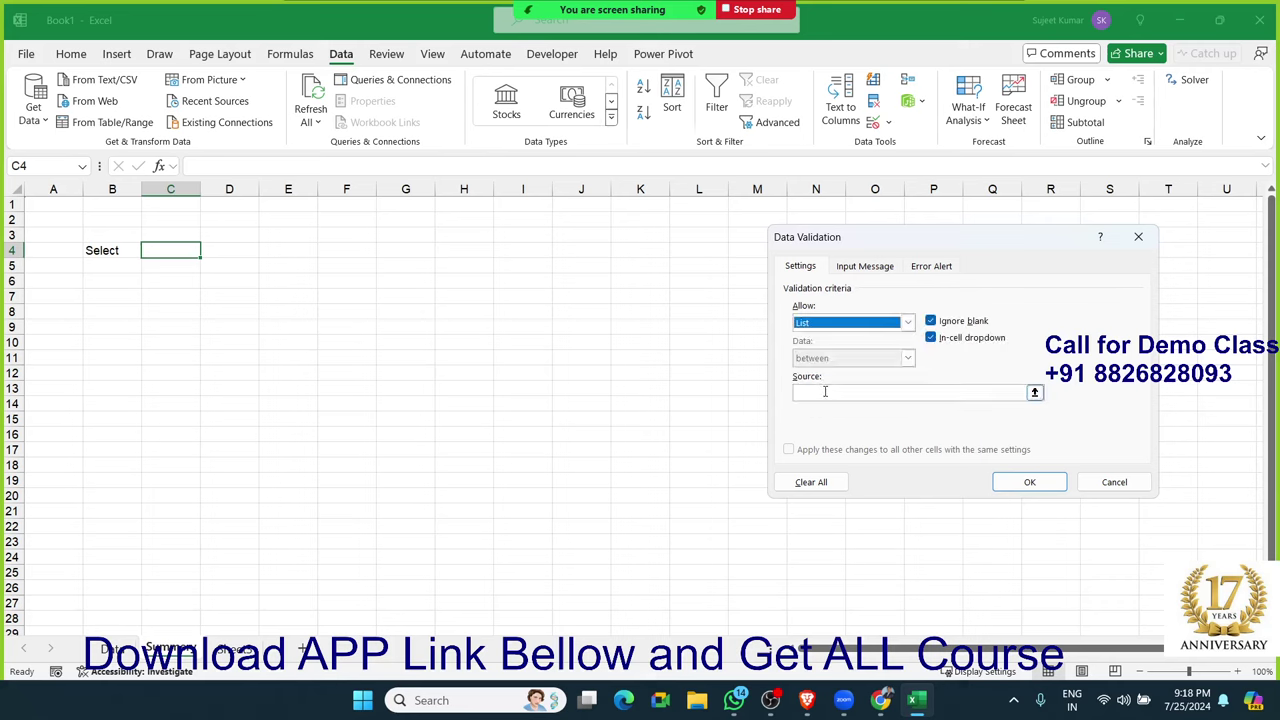
left_click(825, 392)
type("Month,Bank")
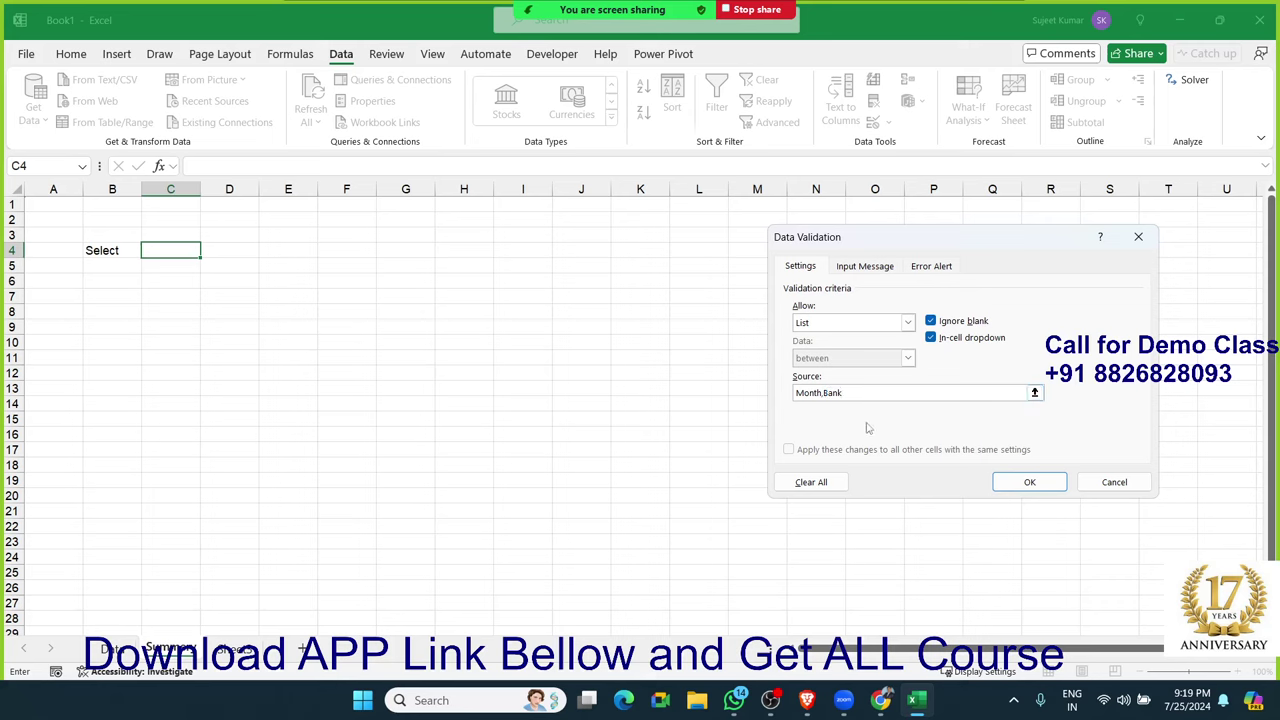
left_click(1056, 488)
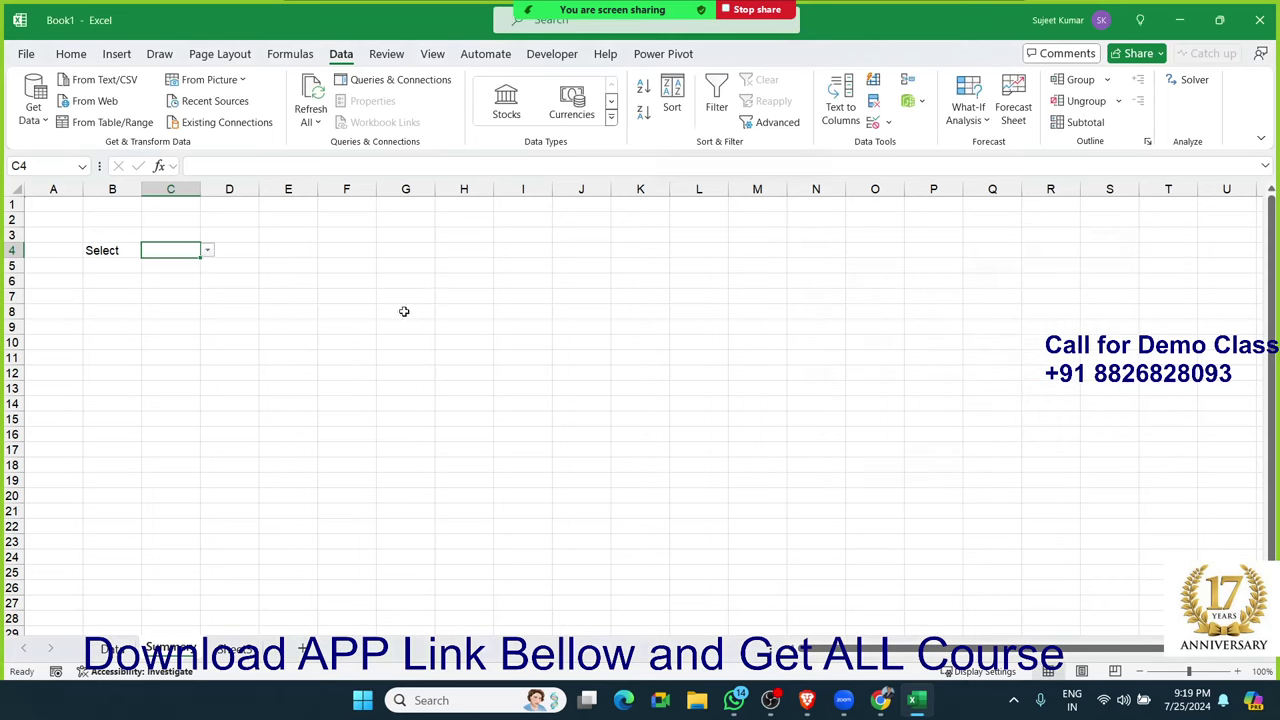
Step: Test C4's dropdown by choosing Month, then Bank, and go to the Data sheet
left_click(207, 251)
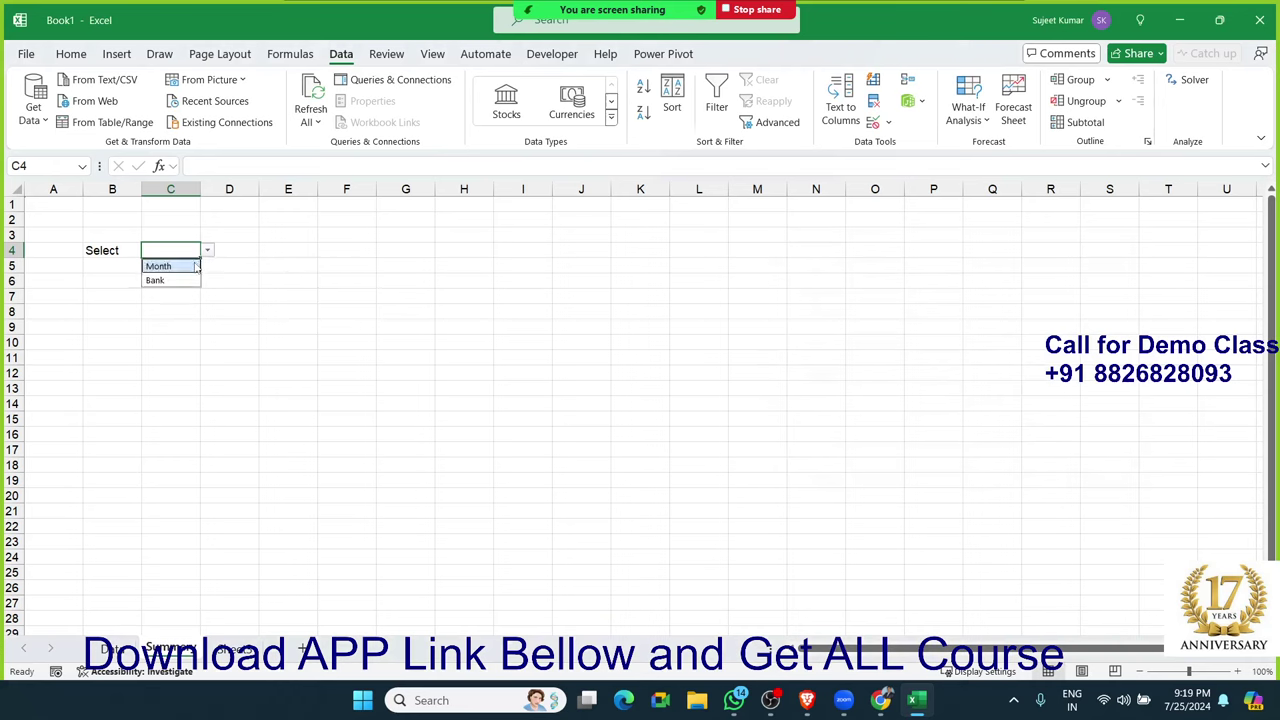
left_click(198, 263)
left_click(207, 251)
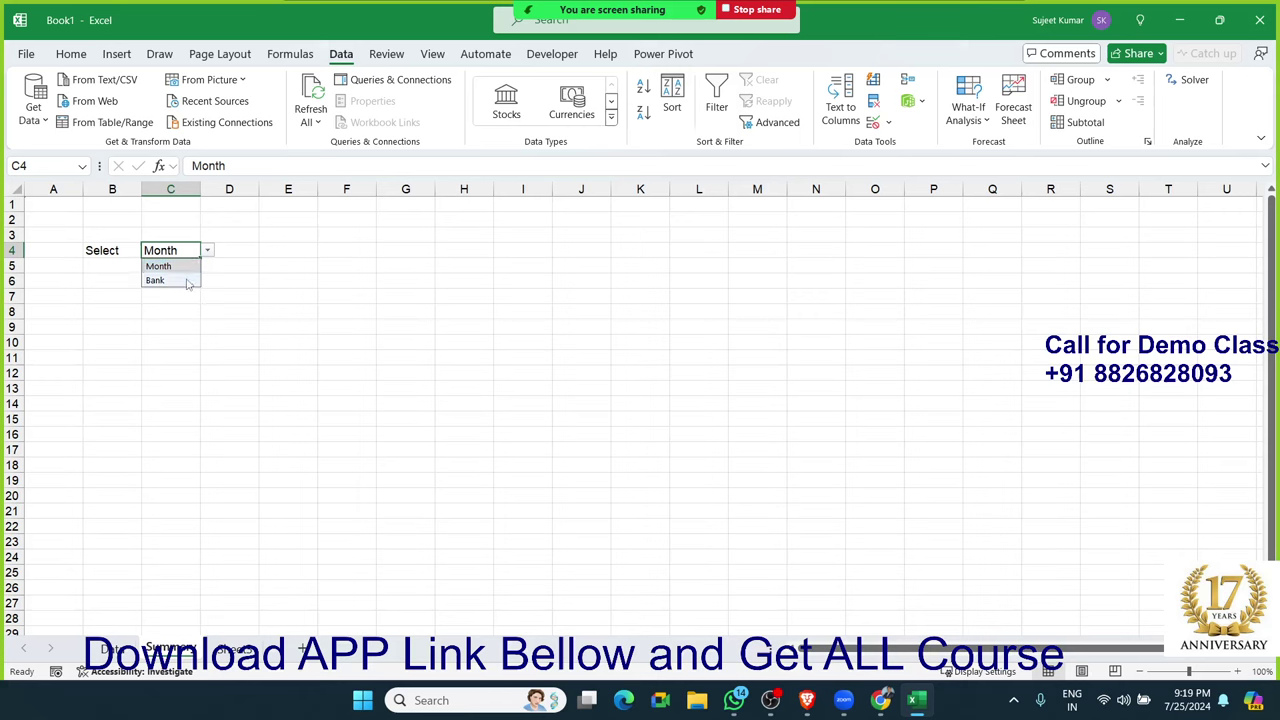
left_click(187, 276)
left_click(113, 649)
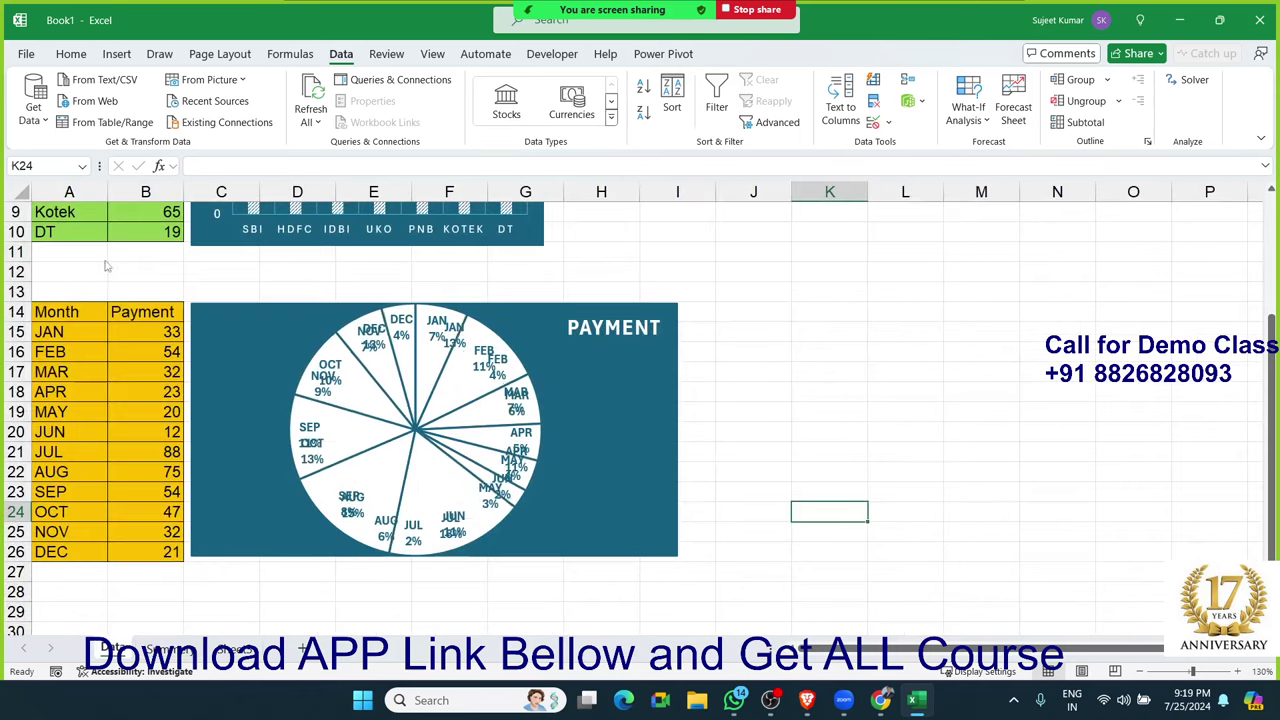
Step: Select and copy the monthly Payment values B15:B26, then cancel the copy
scroll(110, 300, "down", 2)
left_click(120, 333)
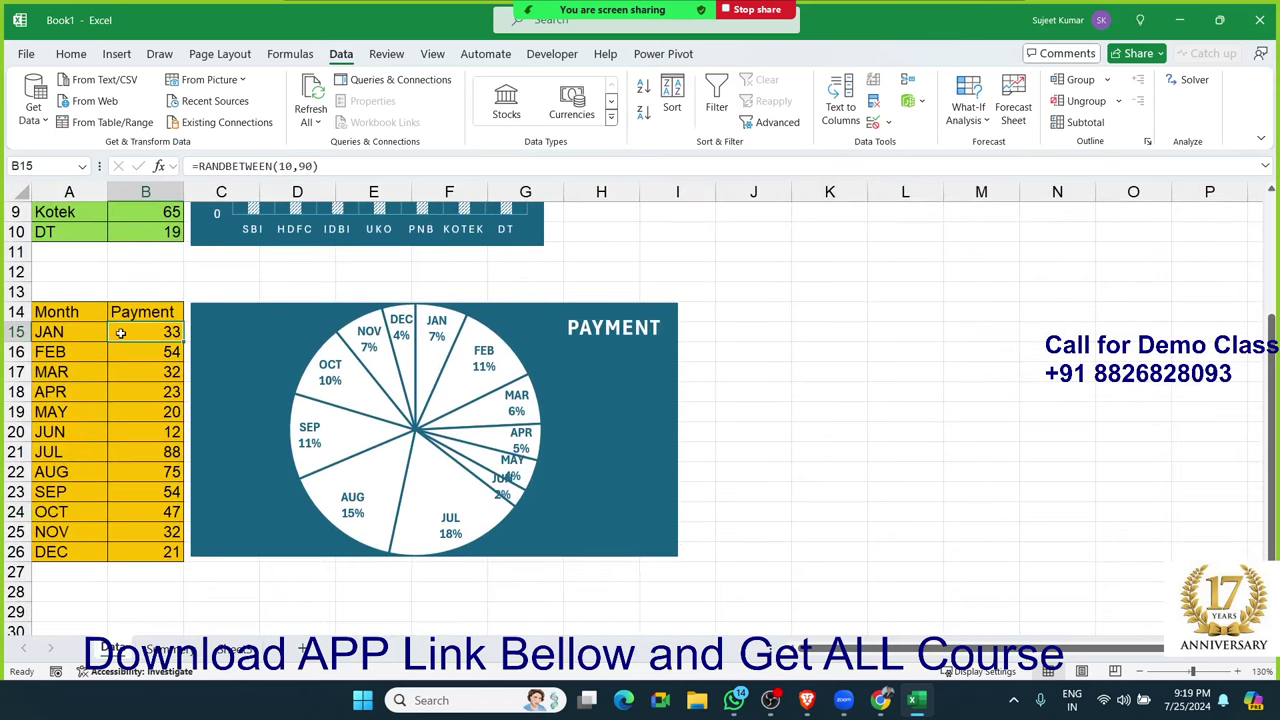
left_click_drag(123, 332, 145, 552)
key("ctrl+c")
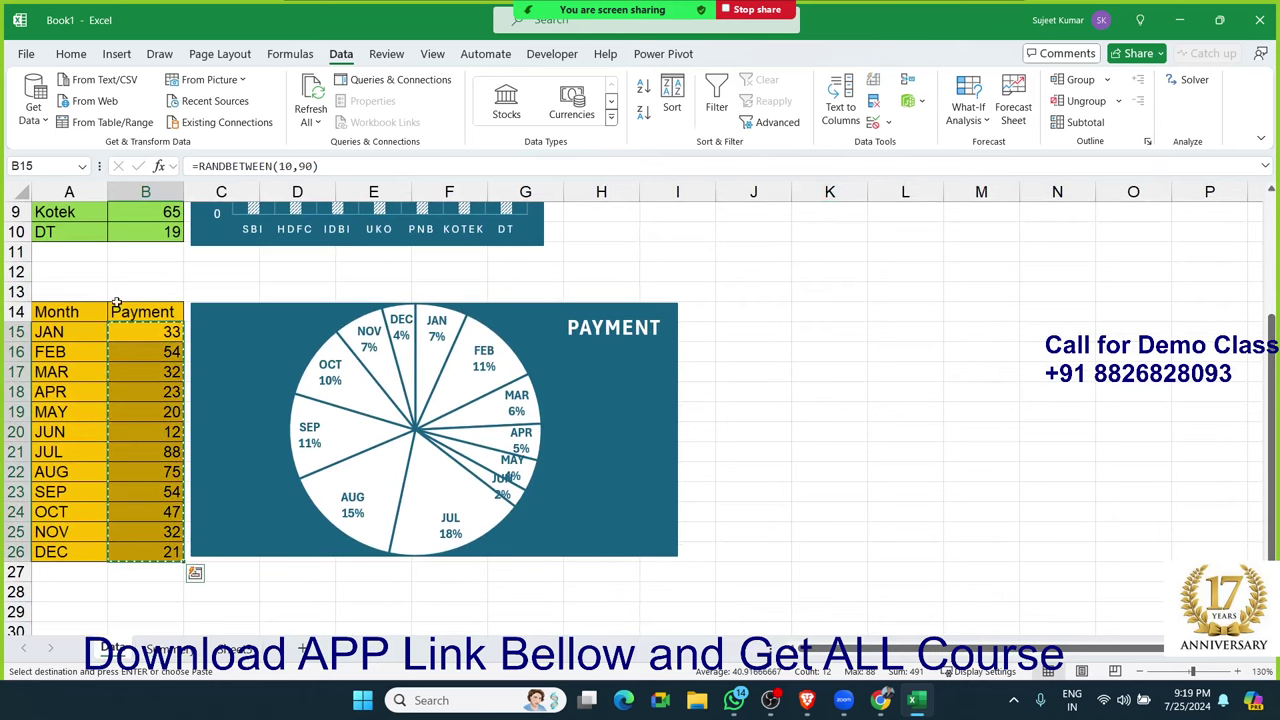
key("Escape")
left_click(145, 271)
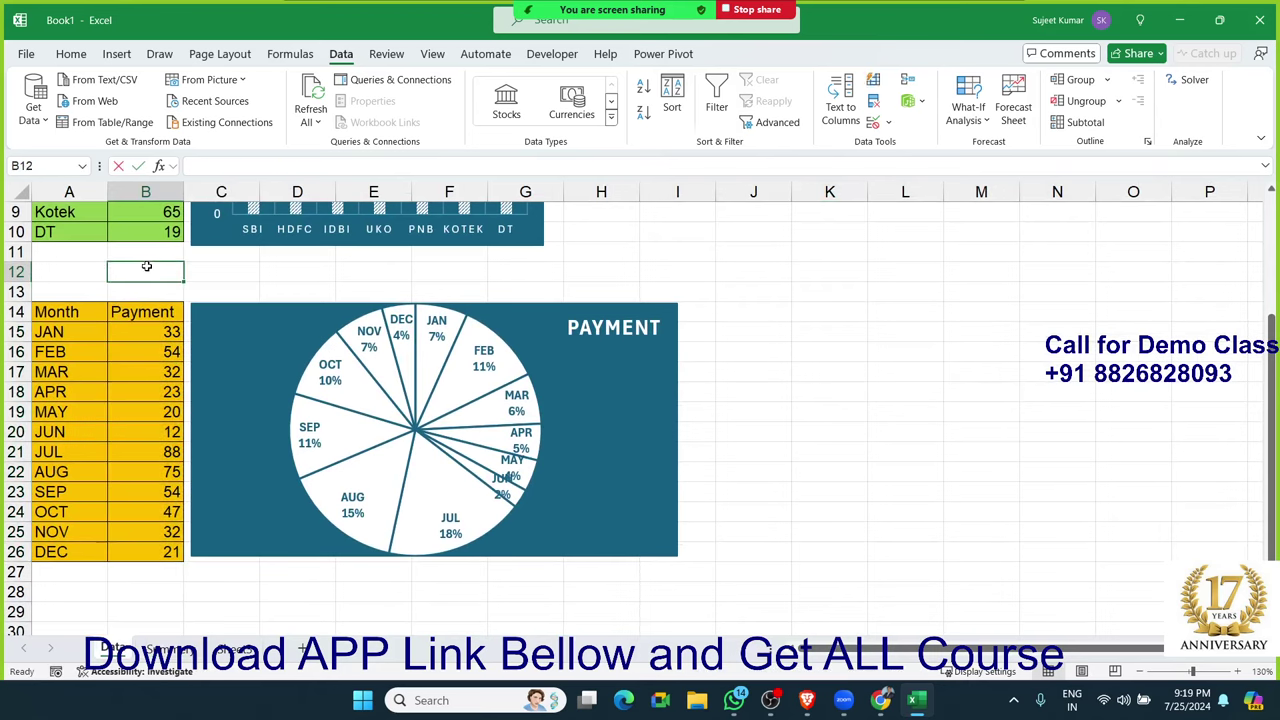
left_click(246, 275)
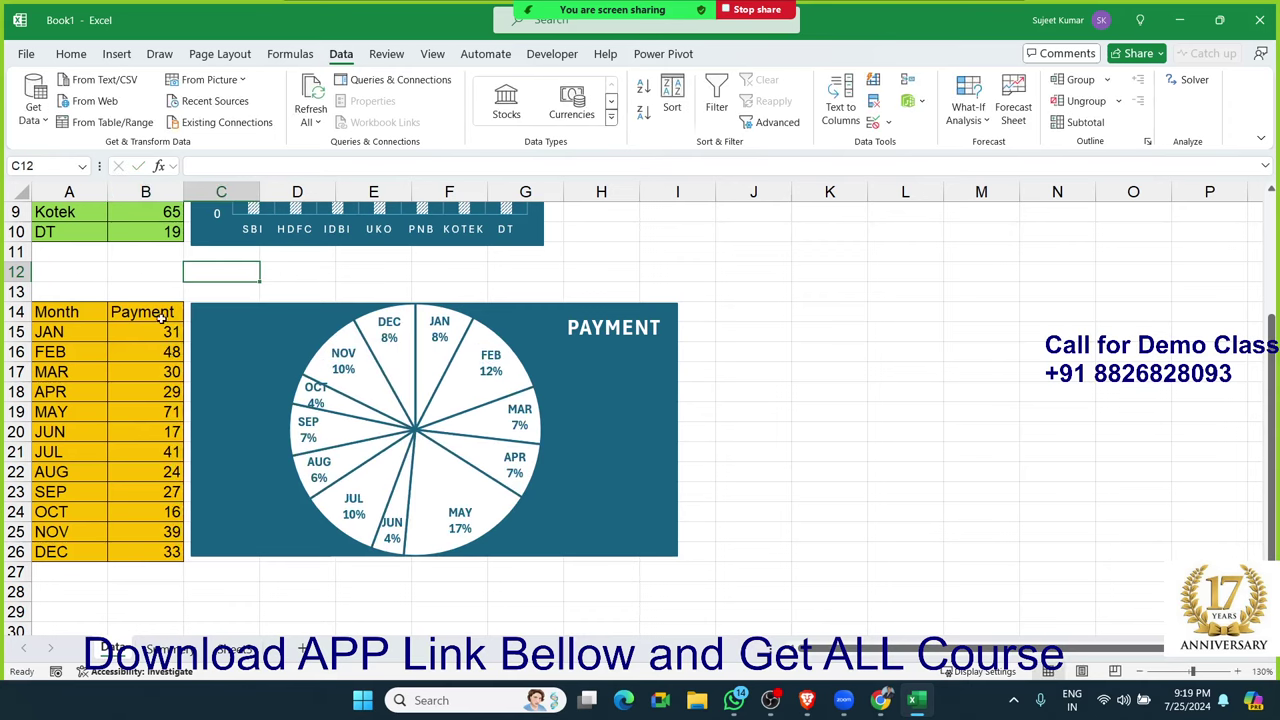
Step: Reselect and copy B15:B26, then paste it back over itself as plain values
left_click_drag(150, 316, 152, 326)
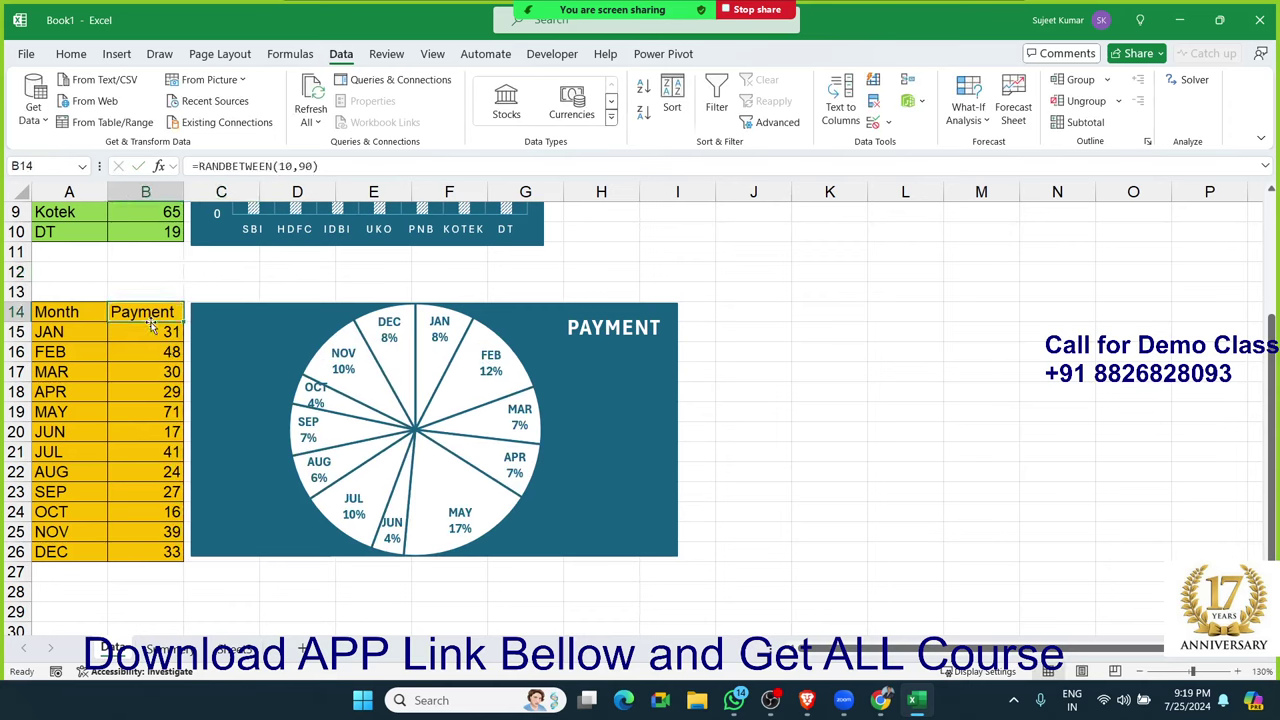
key("ctrl+shift+Down")
key("ctrl+c")
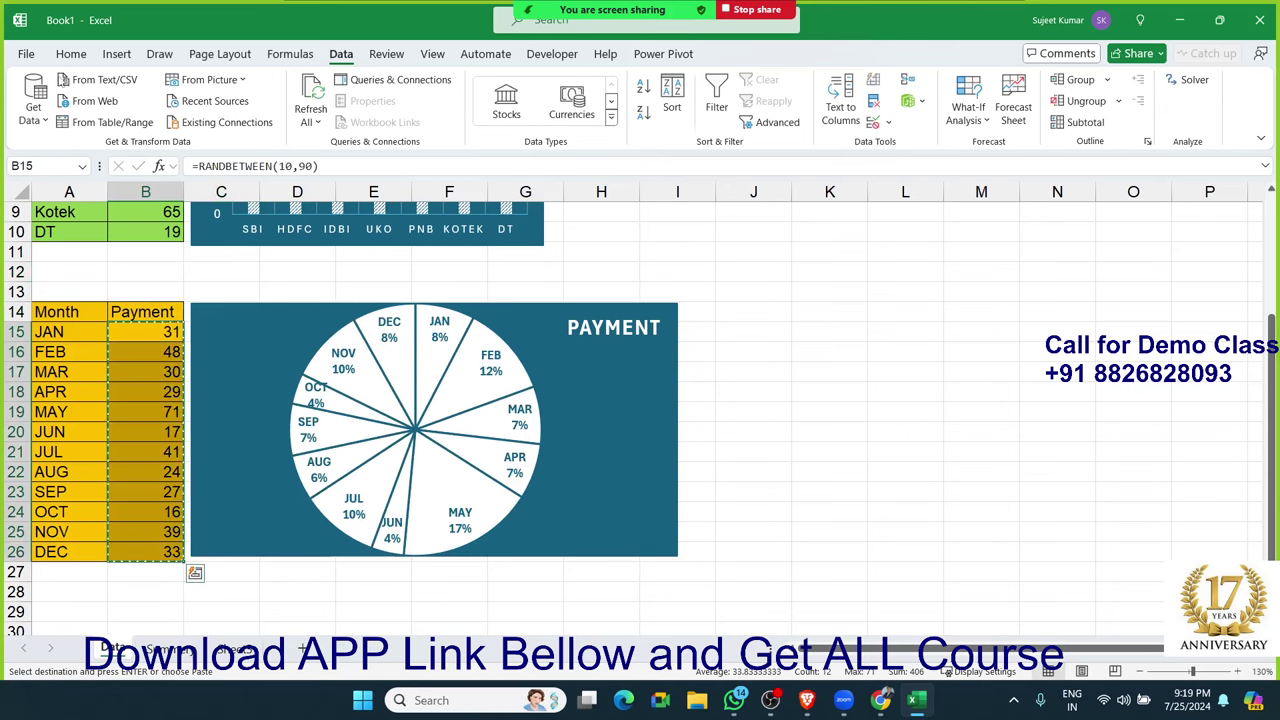
left_click(71, 53)
left_click(33, 123)
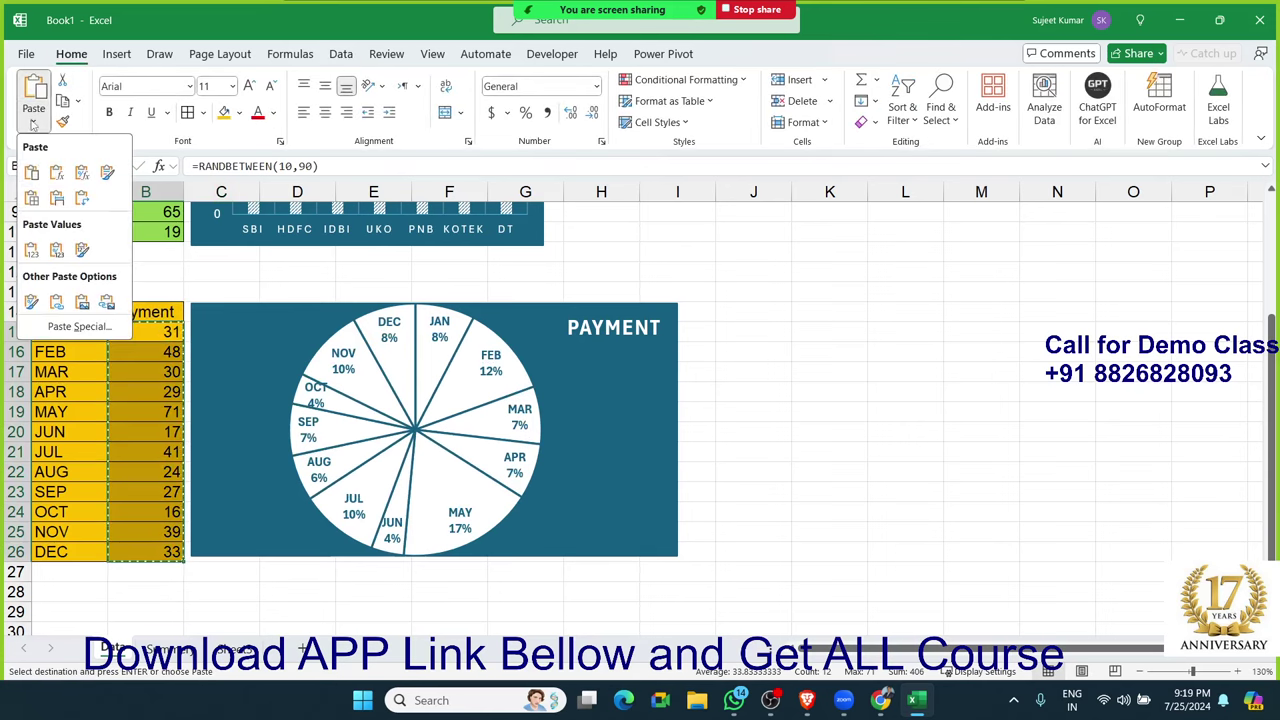
left_click(31, 249)
left_click(748, 438)
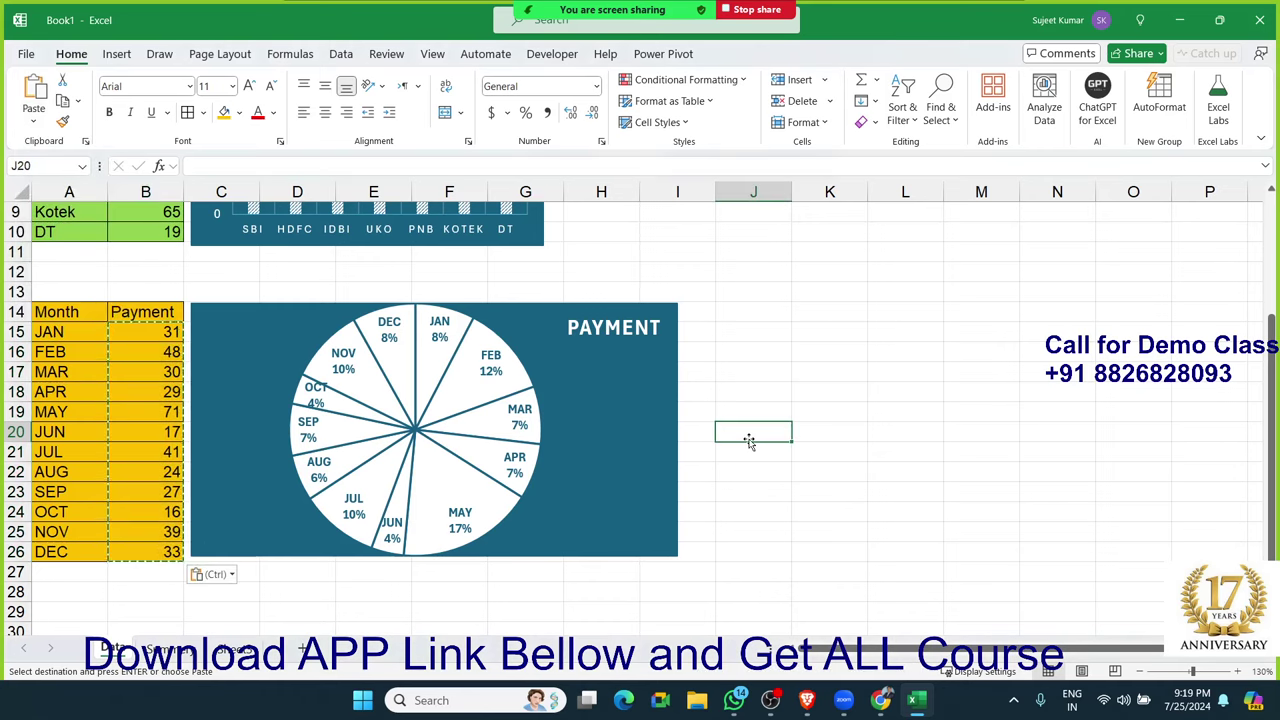
scroll(749, 440, "up", 3)
scroll(749, 441, "down", 3)
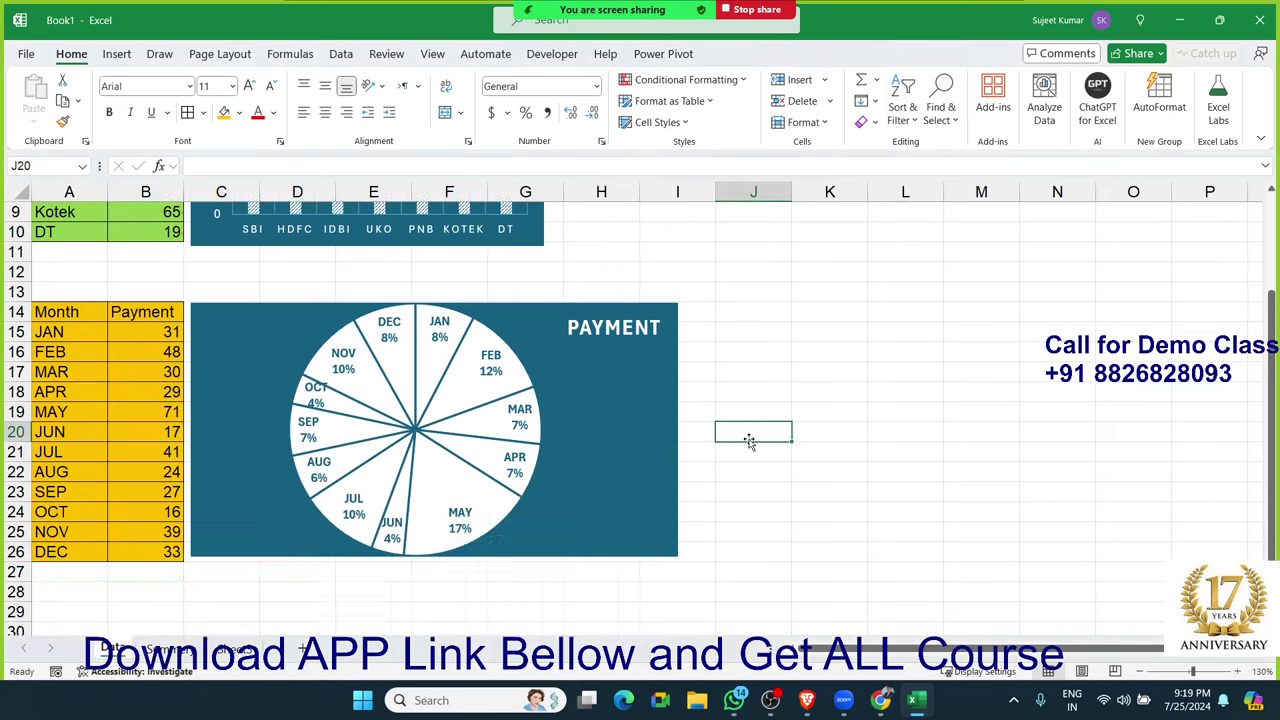
scroll(749, 441, "up", 3)
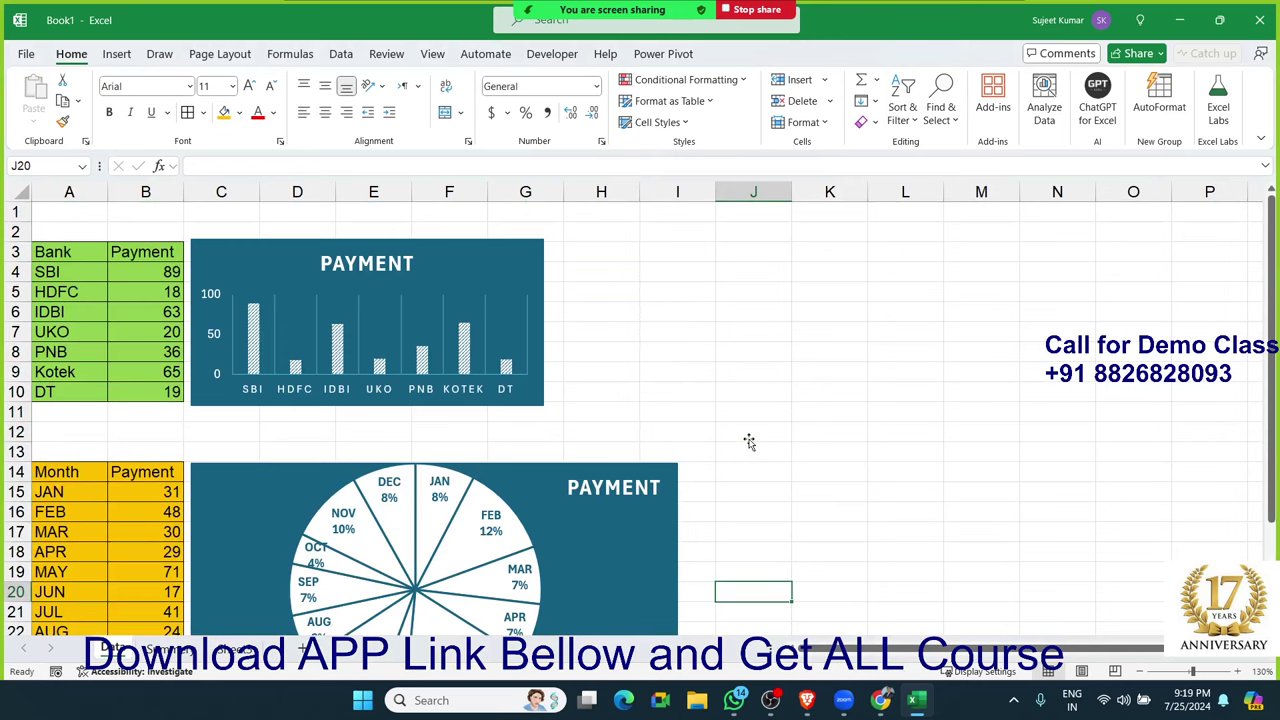
Step: Turn off the Data sheet gridlines and select the Bank table and bar chart, A3:G11
left_click(151, 649)
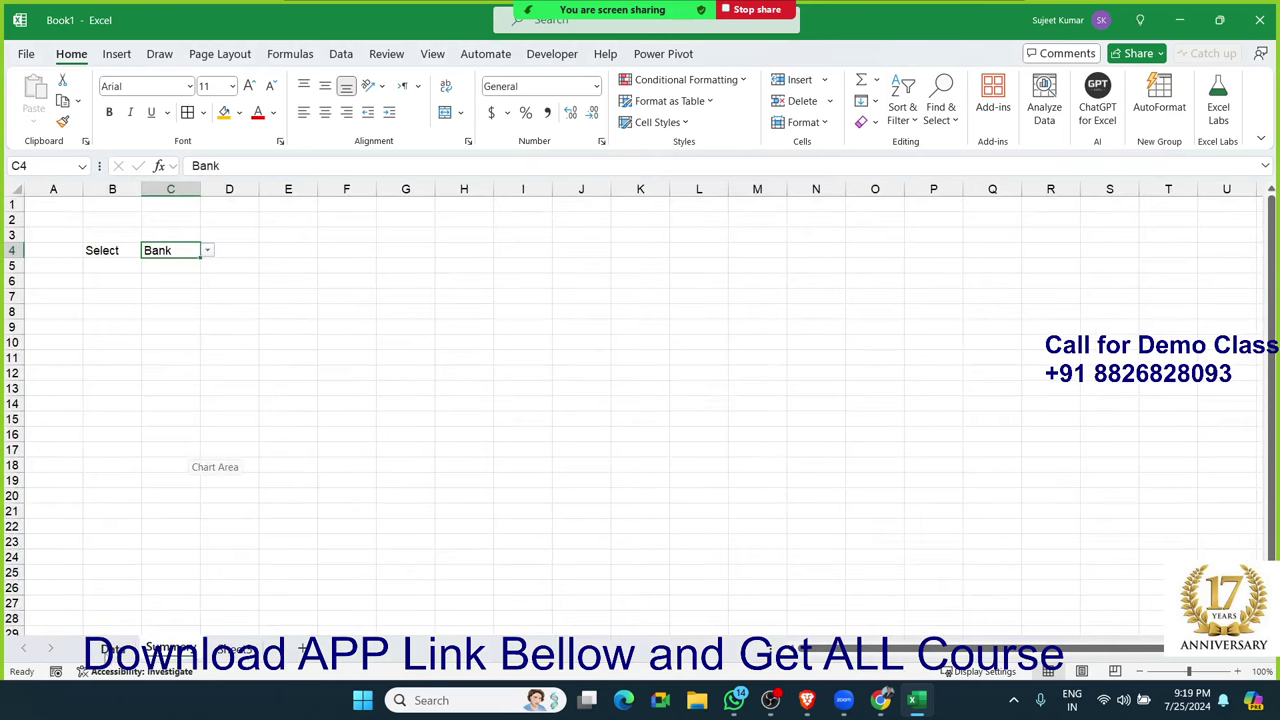
left_click(113, 649)
left_click(735, 368)
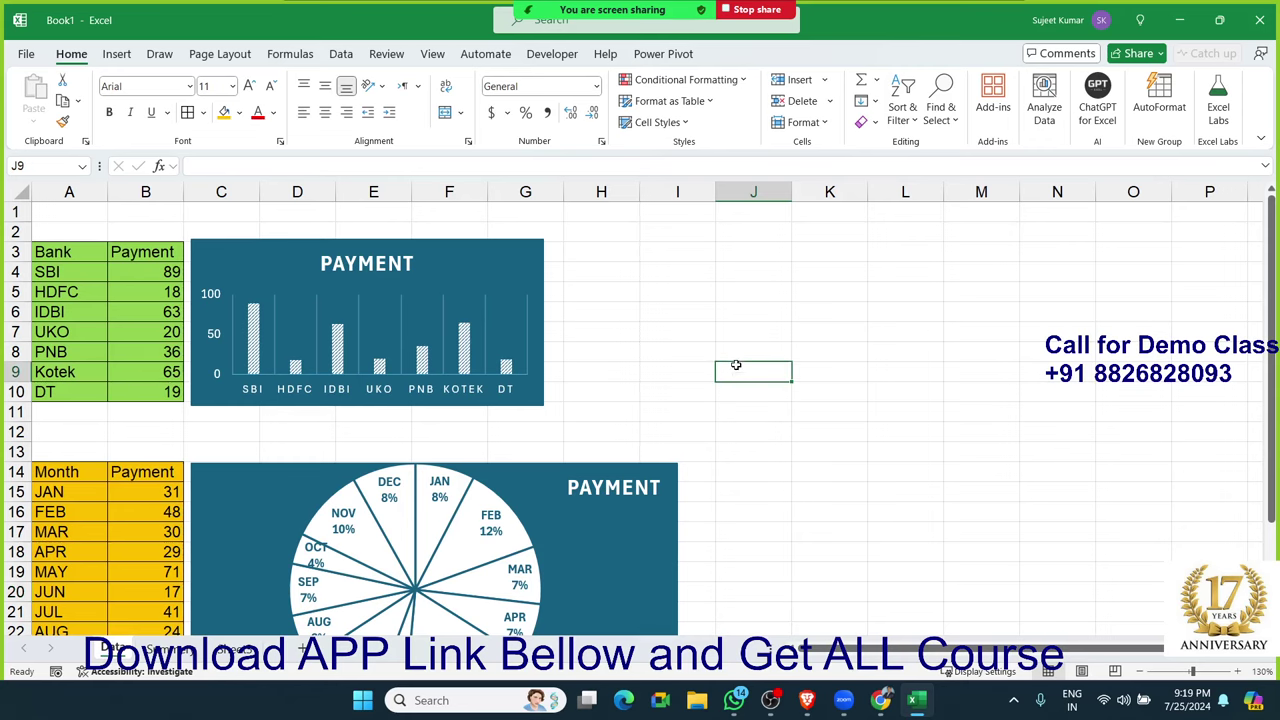
left_click(222, 53)
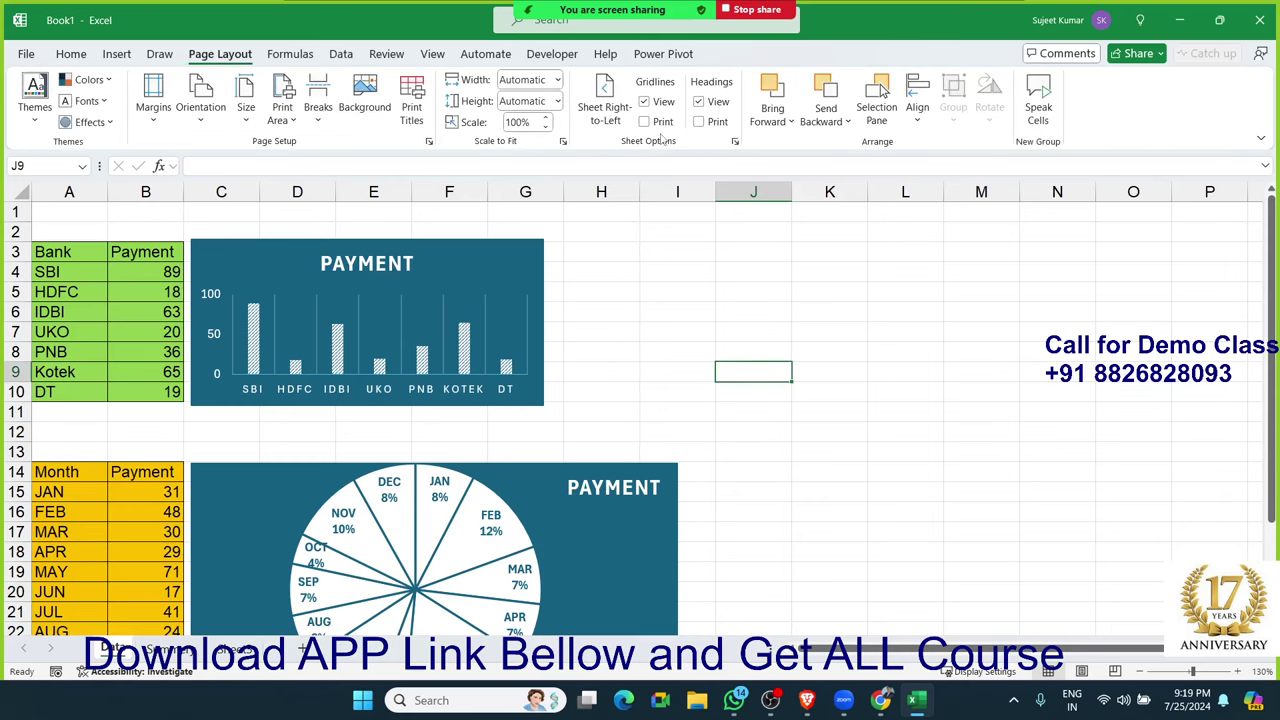
left_click(663, 103)
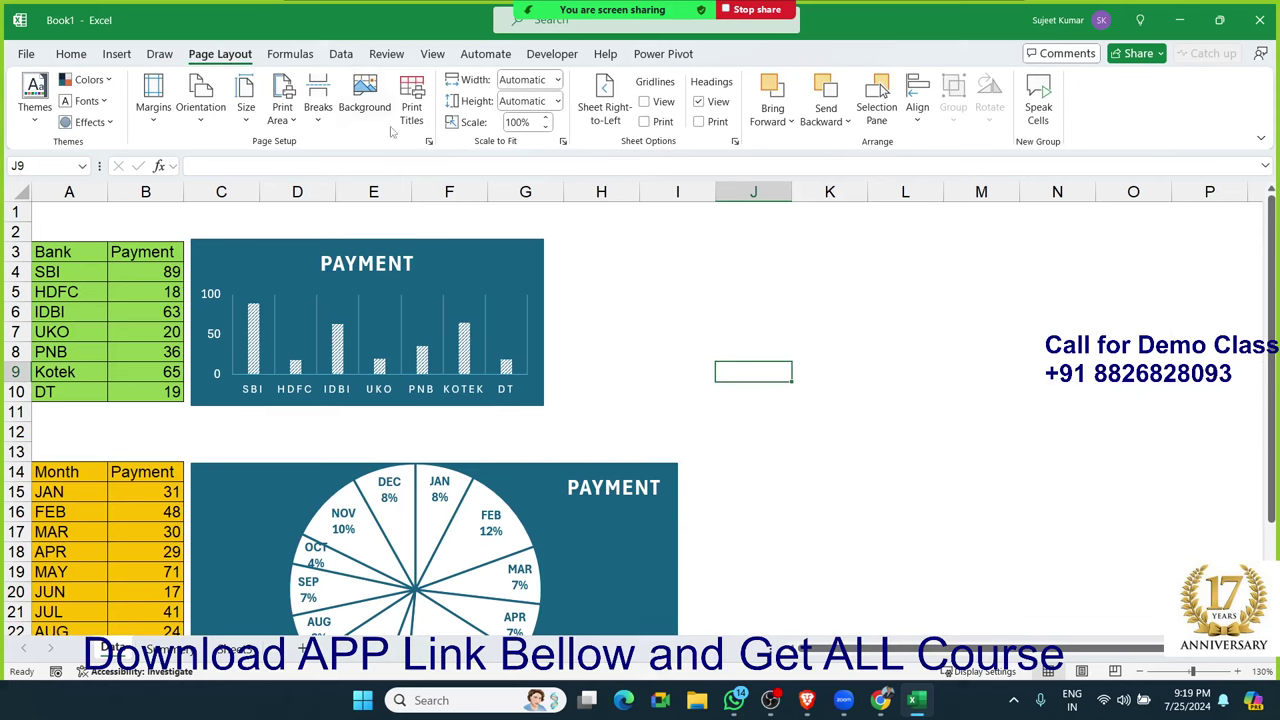
left_click(67, 231)
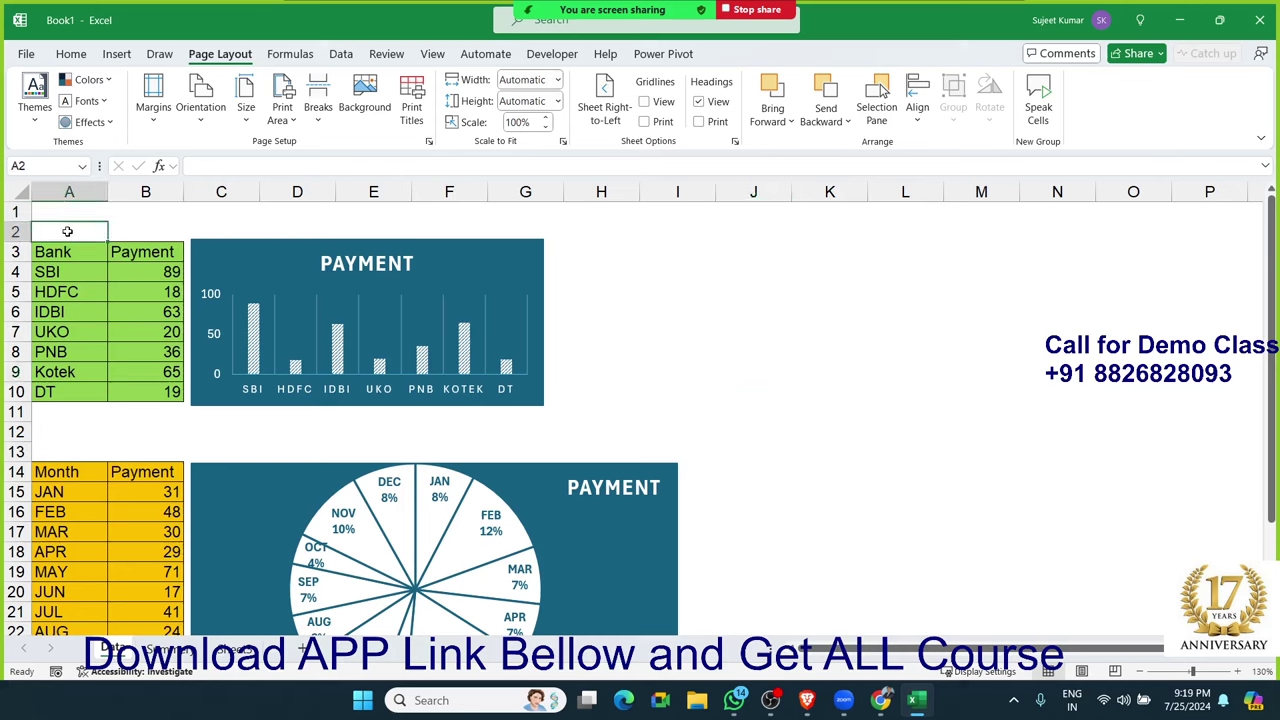
mouse_move(63, 250)
left_mouse_down()
mouse_move(536, 321)
mouse_move(541, 405)
left_mouse_up()
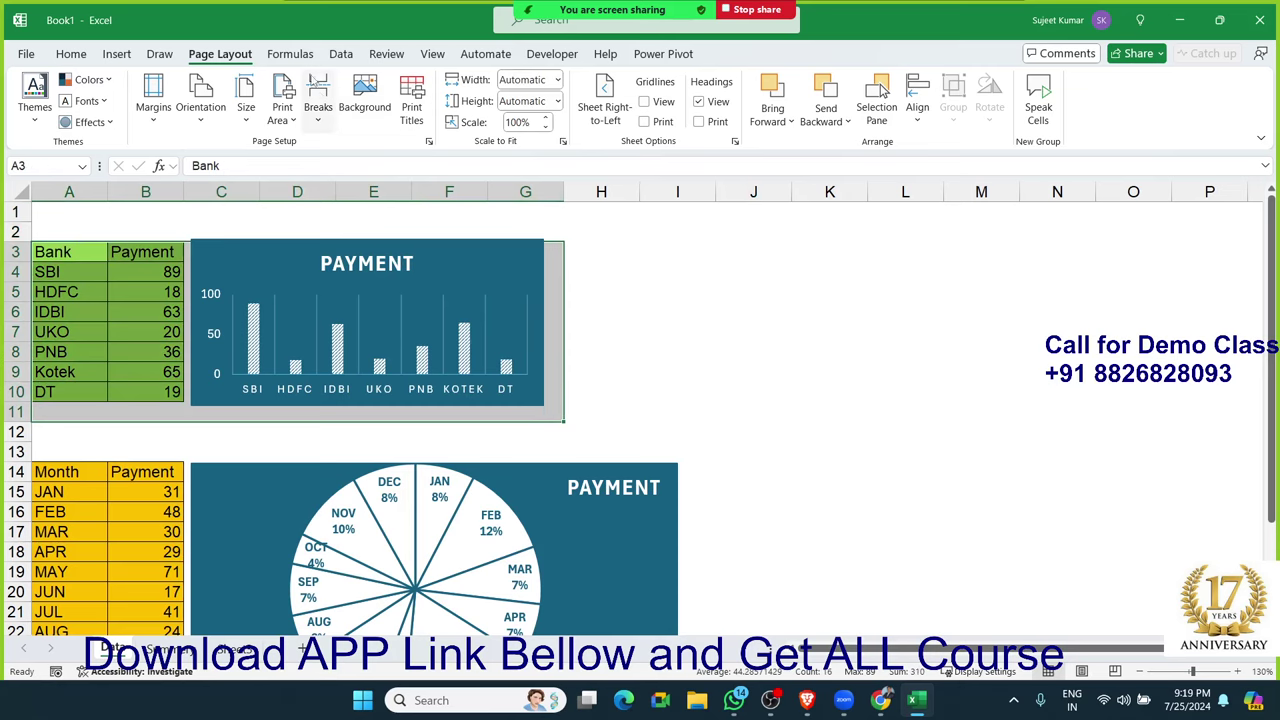
Step: Nudge the bar chart back into place and mark out B7:K19 on the Summary sheet
left_click(290, 54)
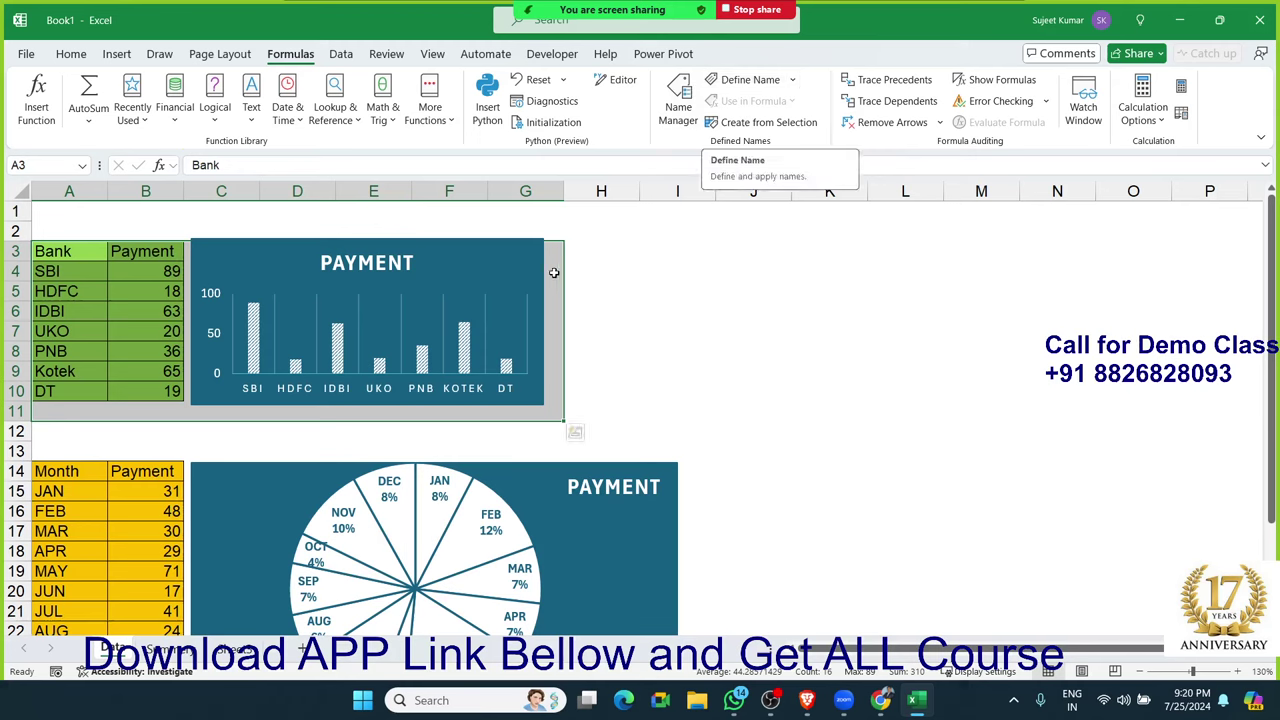
left_click_drag(537, 280, 539, 279)
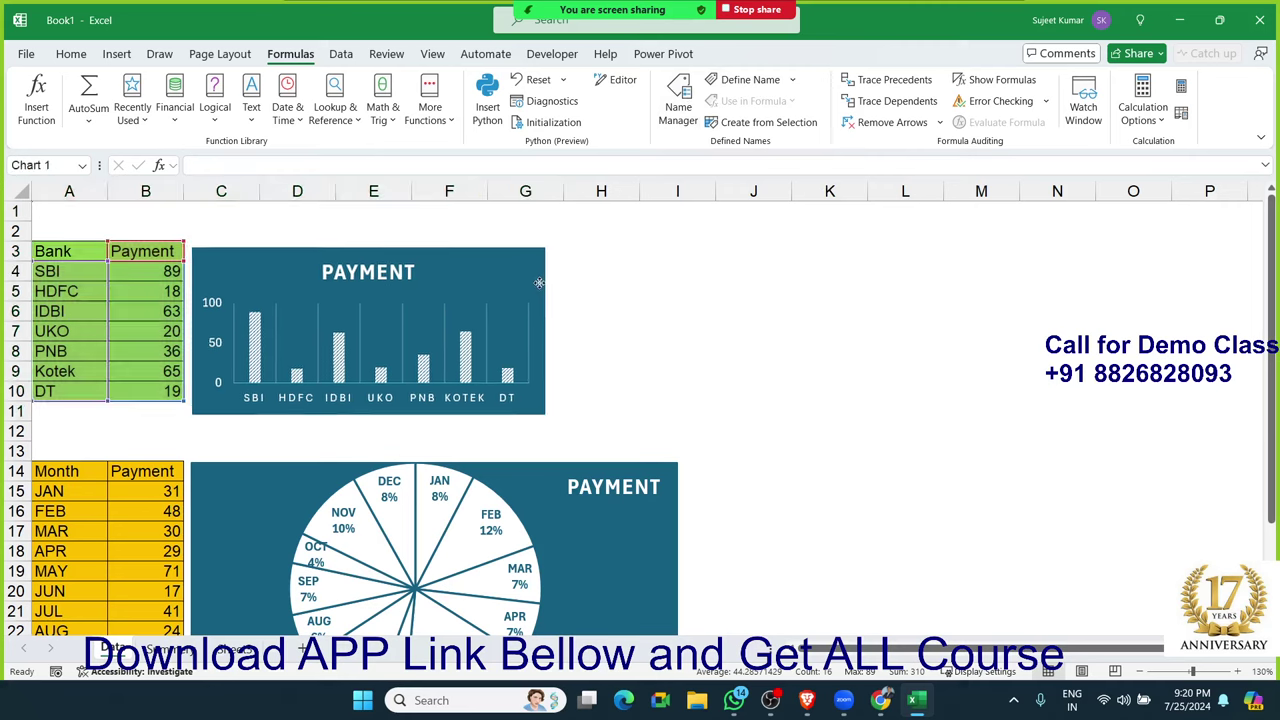
left_click(601, 293)
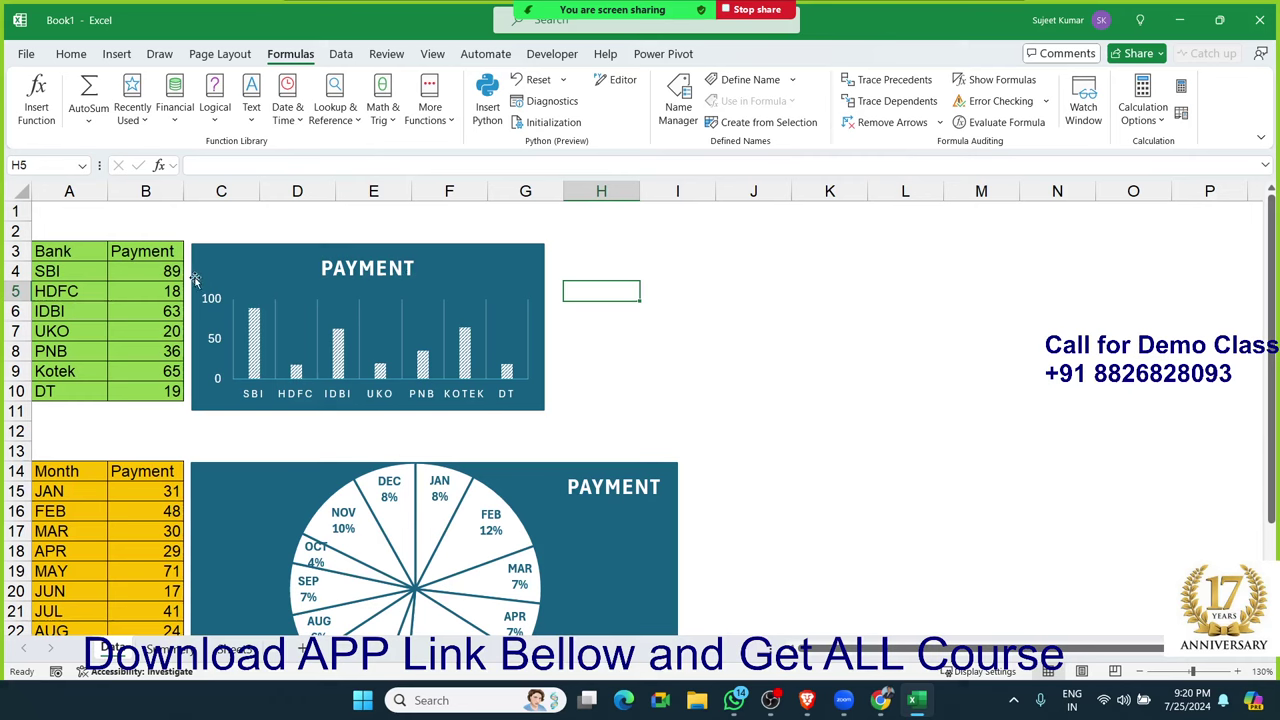
left_click(172, 649)
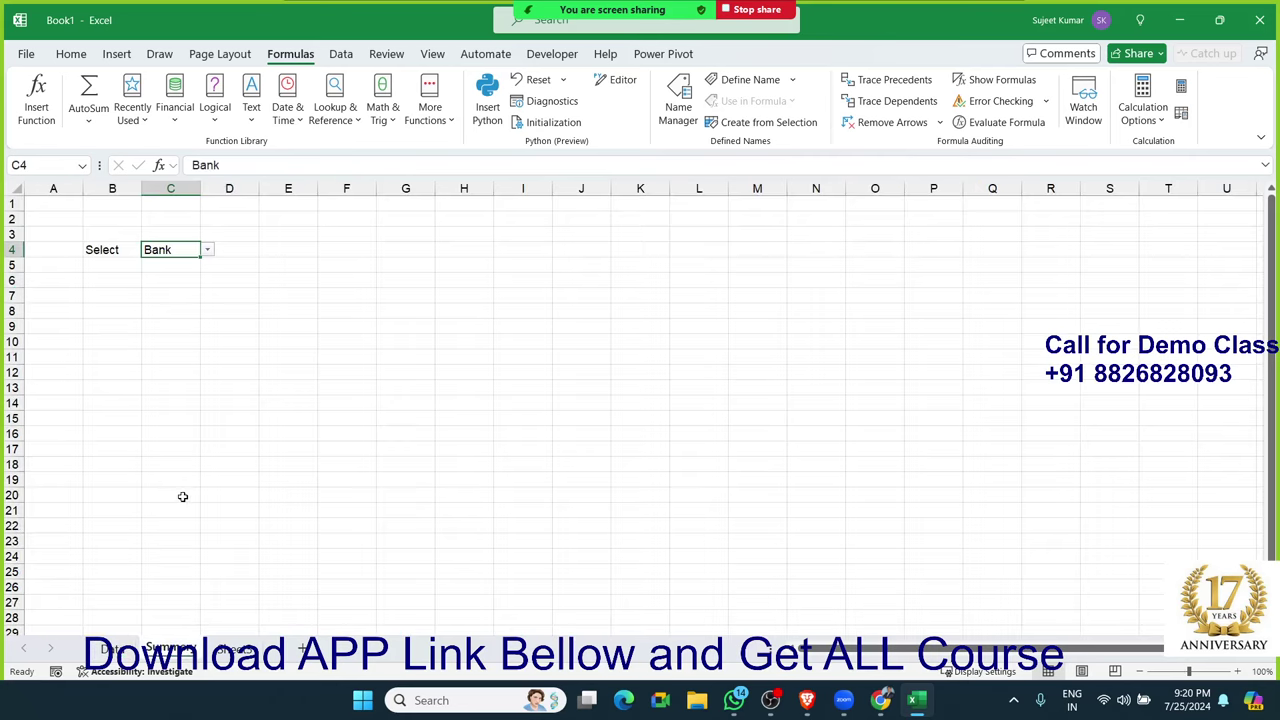
left_click_drag(110, 295, 640, 479)
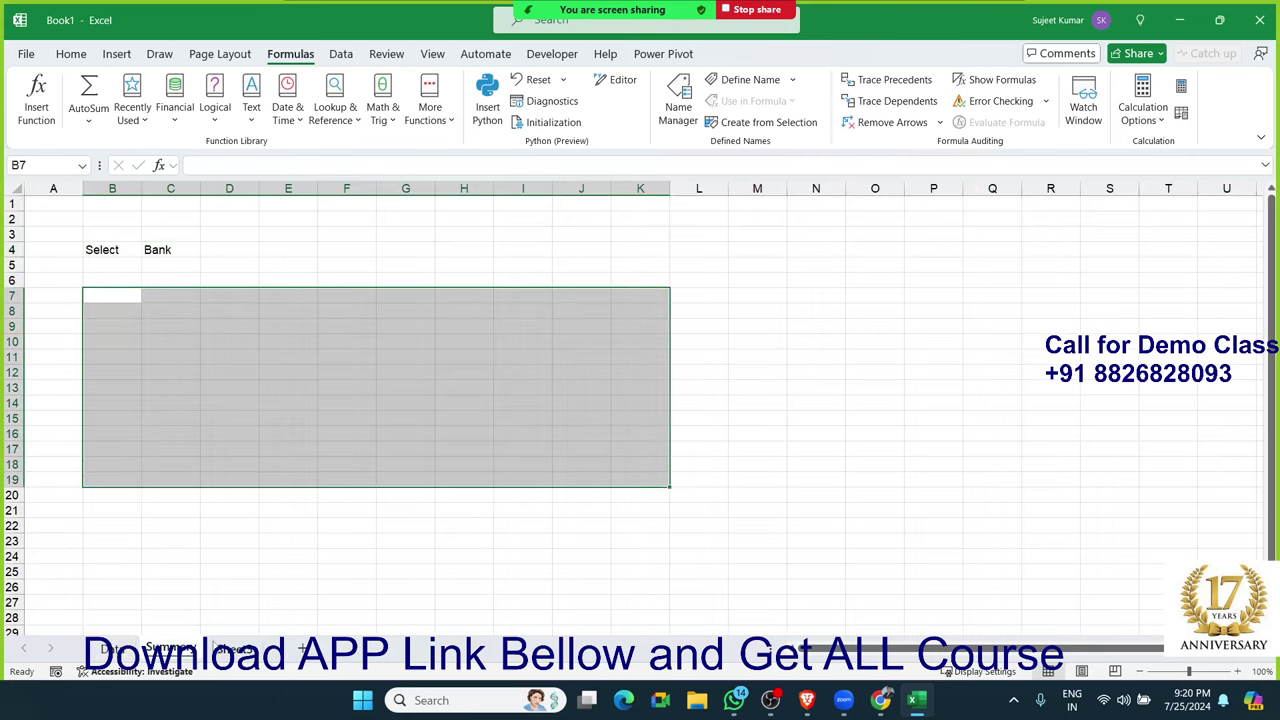
Step: Copy the Bank table and bar chart range A3:G11 and select Summary cell B7
left_click(105, 648)
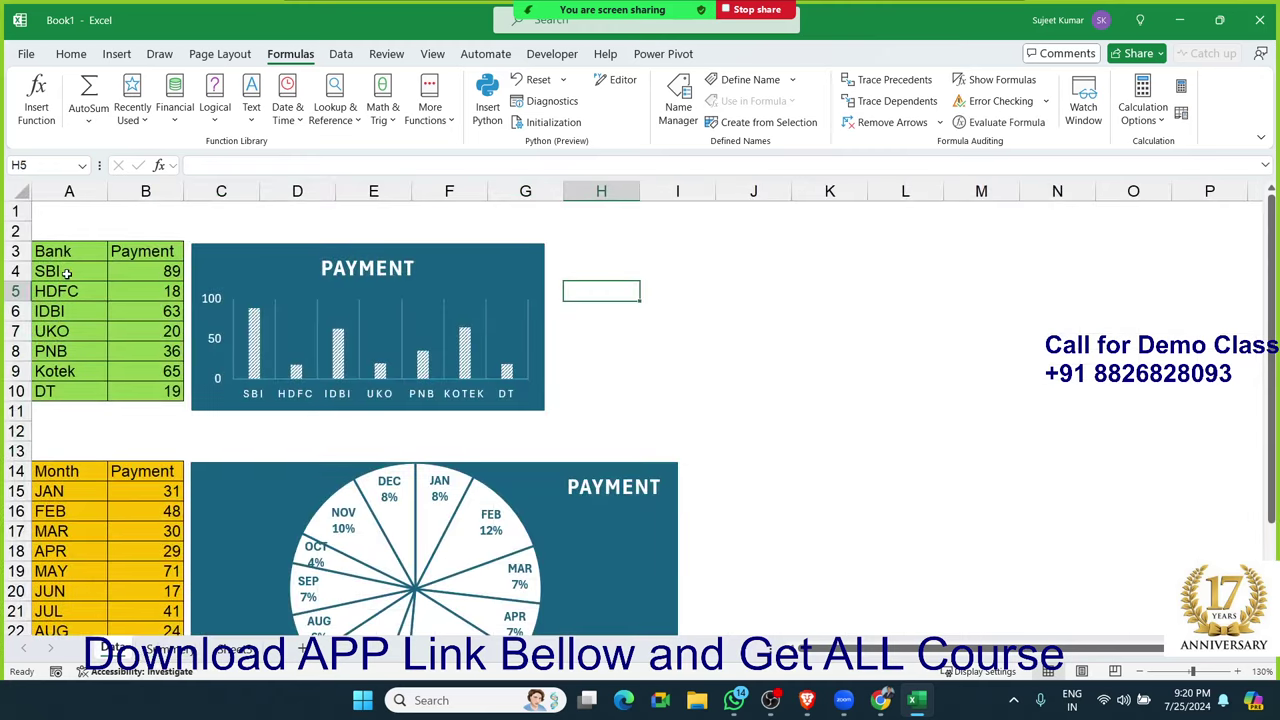
mouse_move(65, 252)
left_mouse_down()
mouse_move(510, 388)
mouse_move(510, 410)
left_mouse_up()
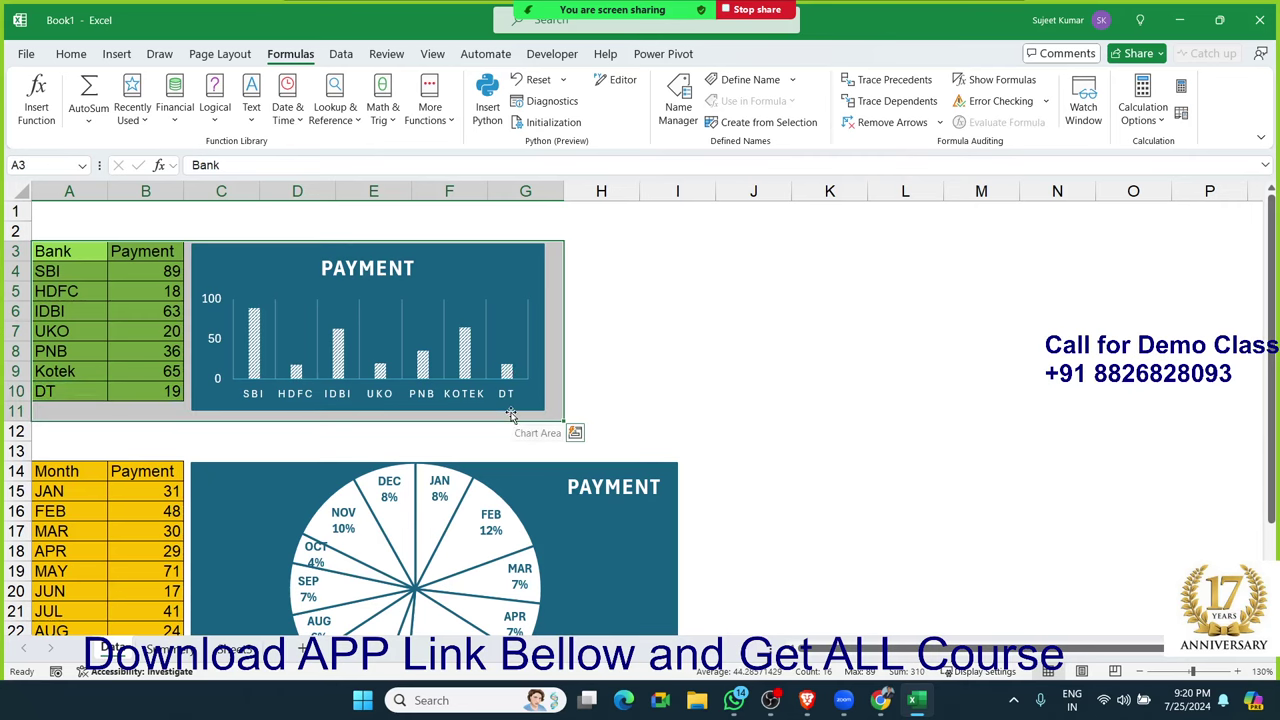
key("ctrl+c")
left_click(170, 648)
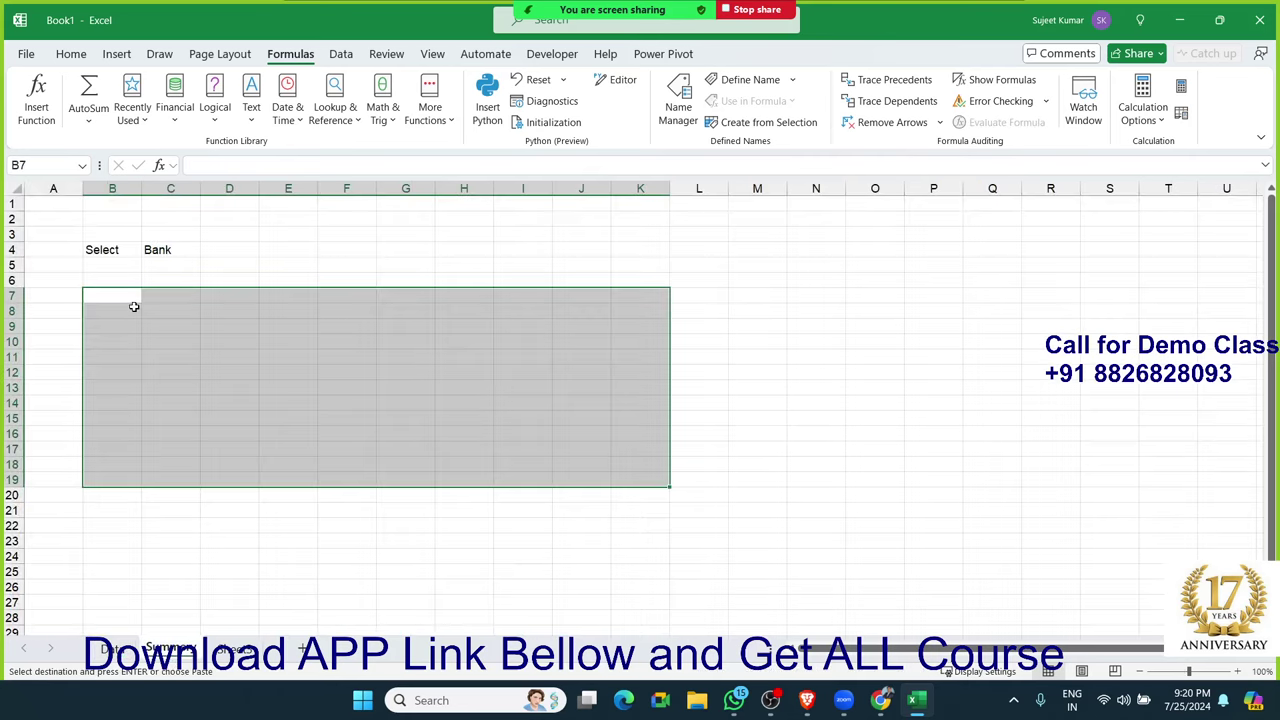
left_click(134, 303)
Step: Paste the copied range as a linked picture and move it to start near C6
left_click(71, 54)
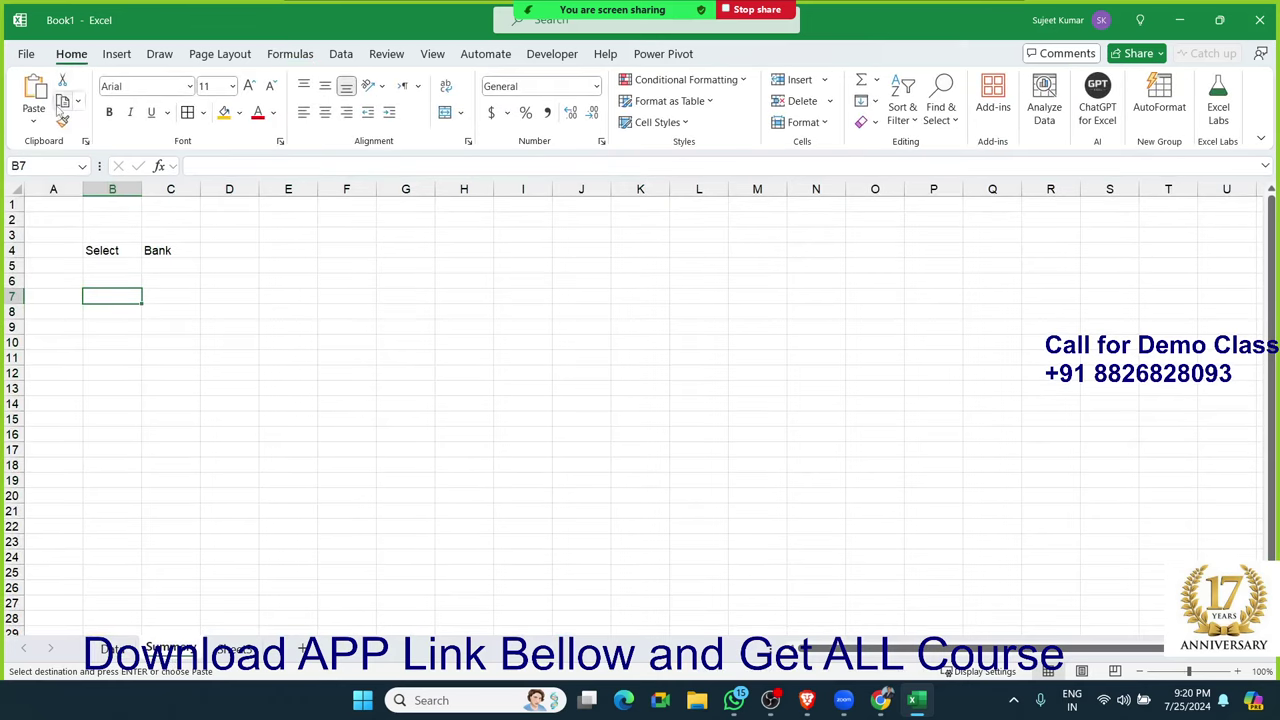
left_click(40, 122)
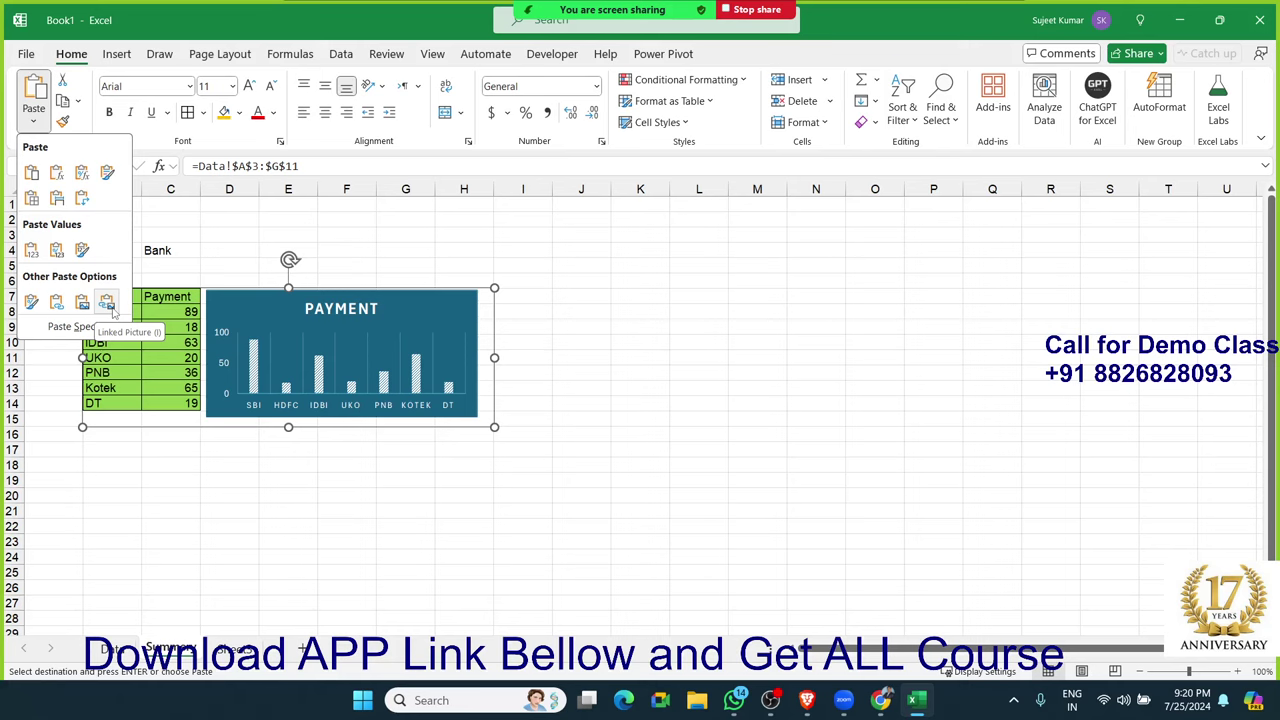
left_click(107, 303)
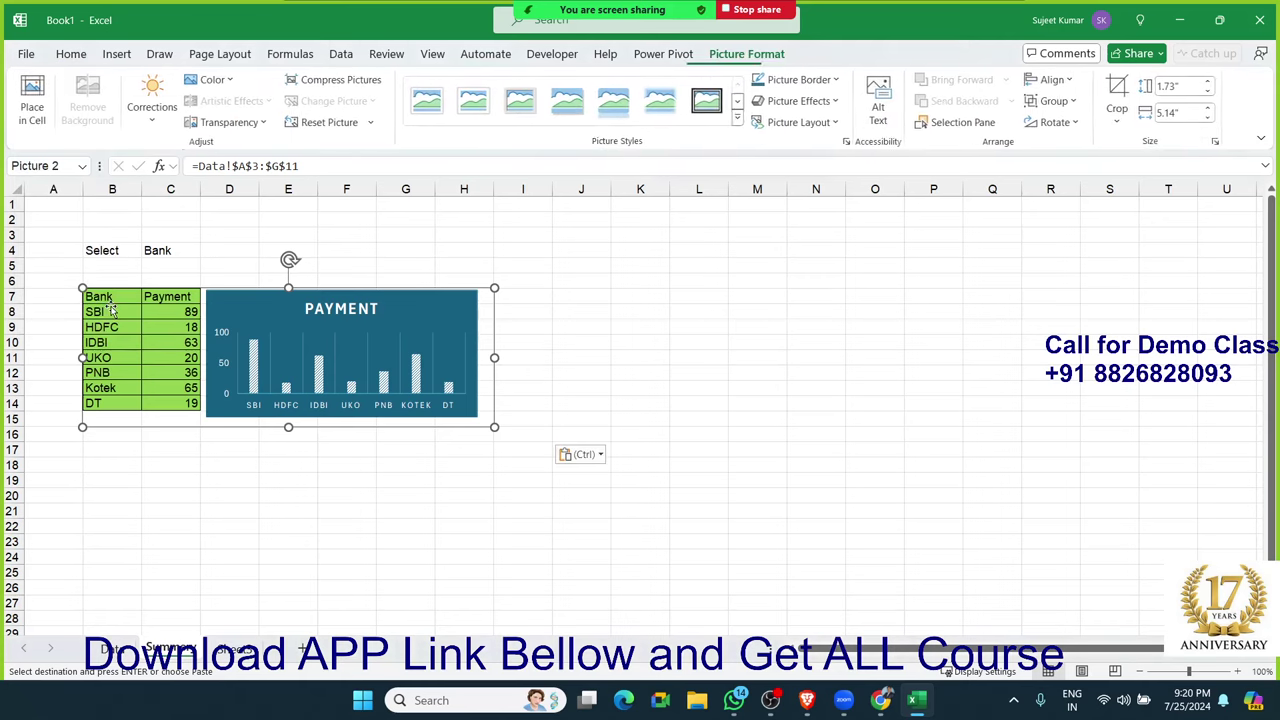
left_click(122, 484)
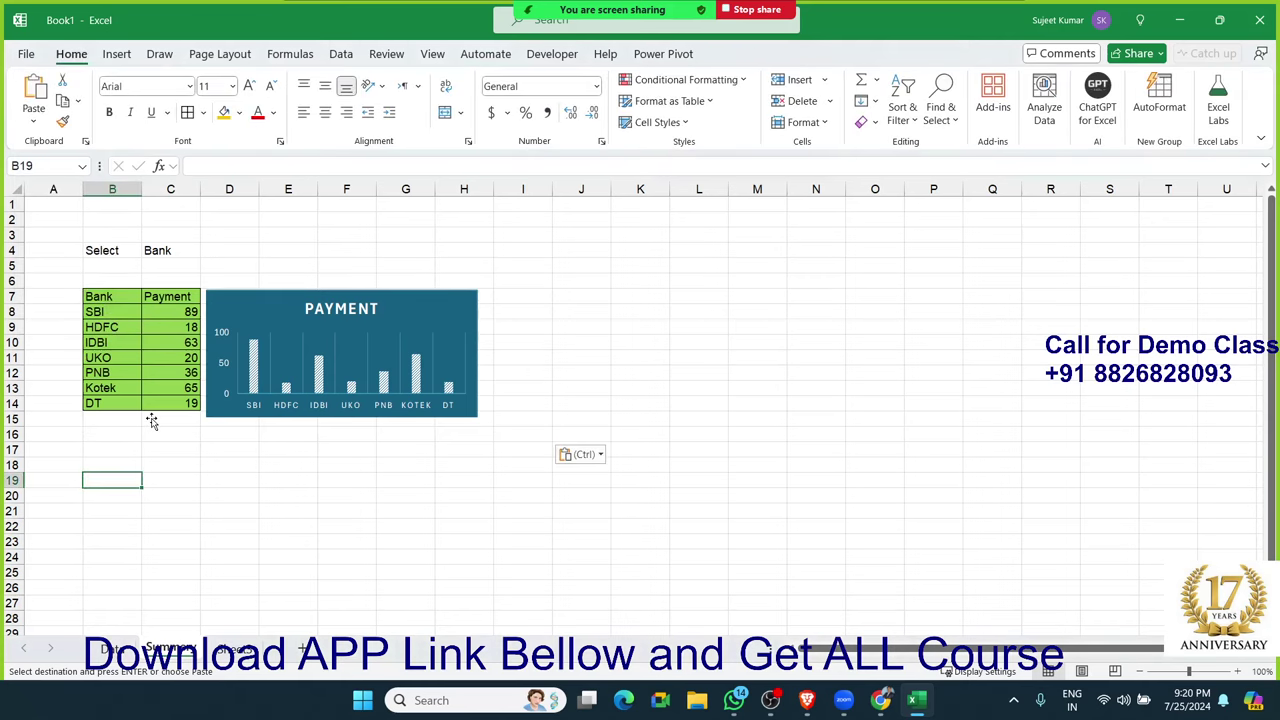
left_click_drag(151, 420, 216, 404)
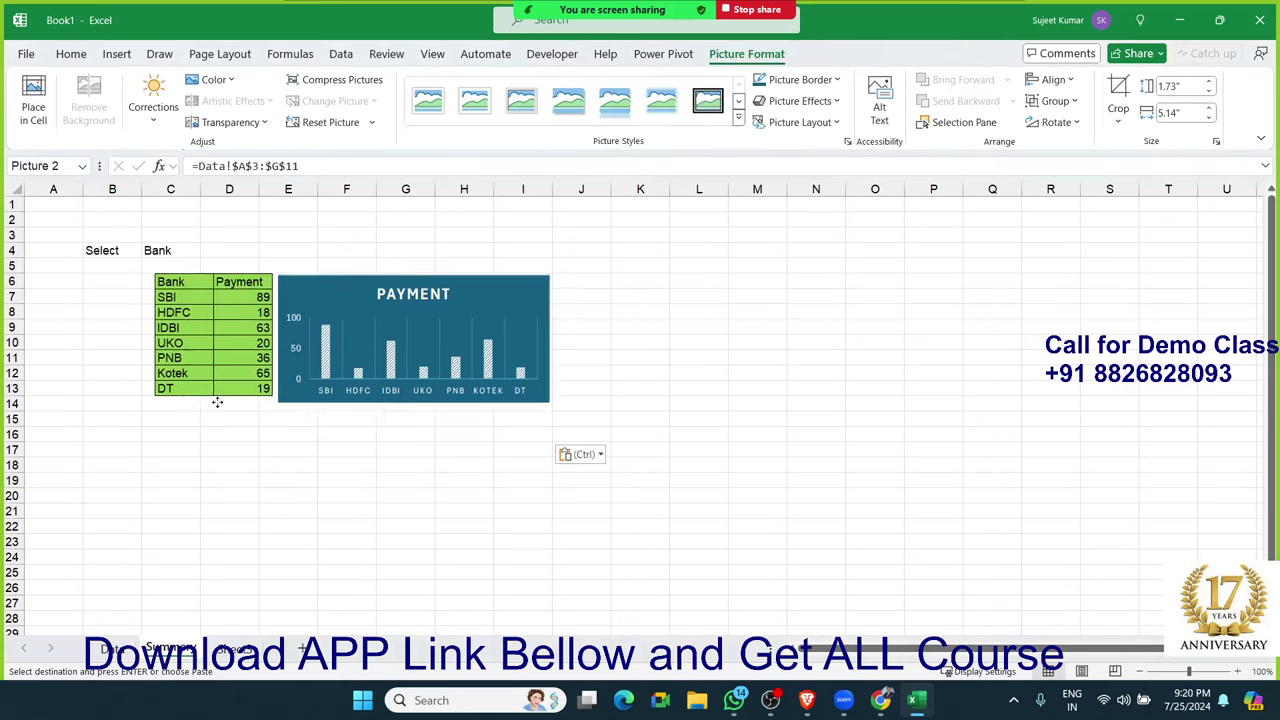
left_click(264, 462)
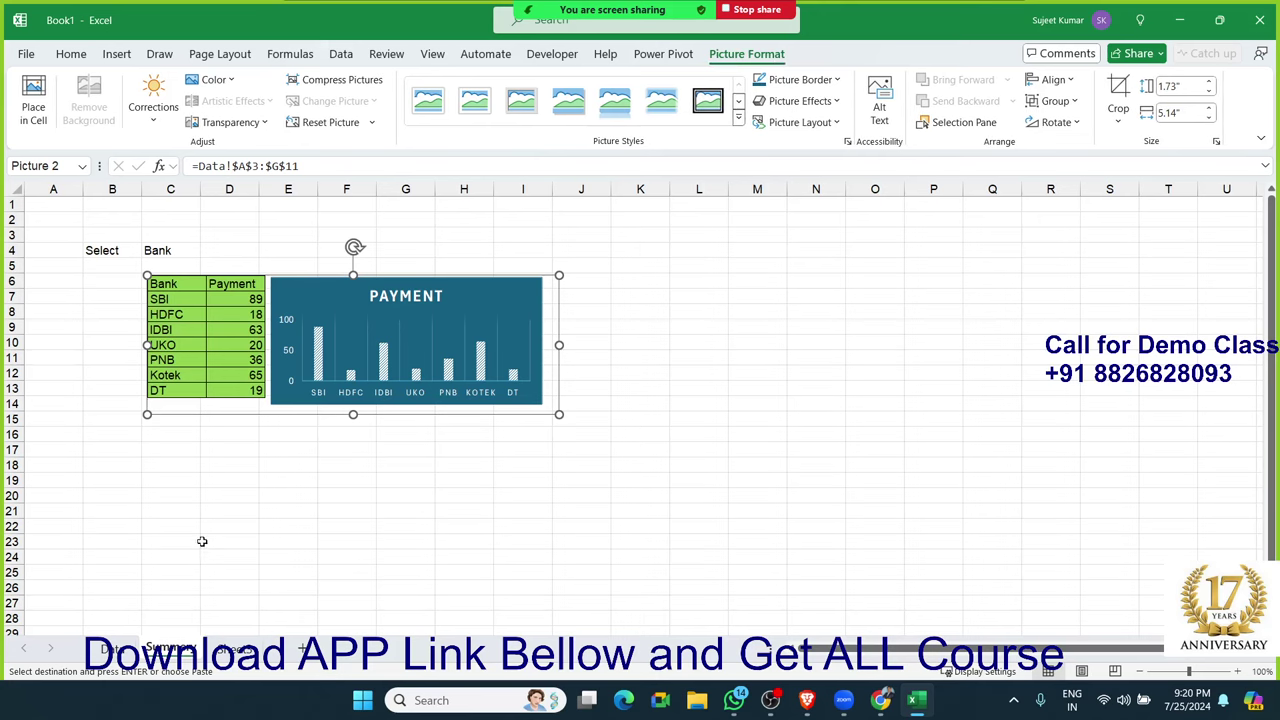
Step: On the Data sheet, locate the Month table starting at header cell A14
left_click(116, 648)
scroll(200, 475, "down", 2)
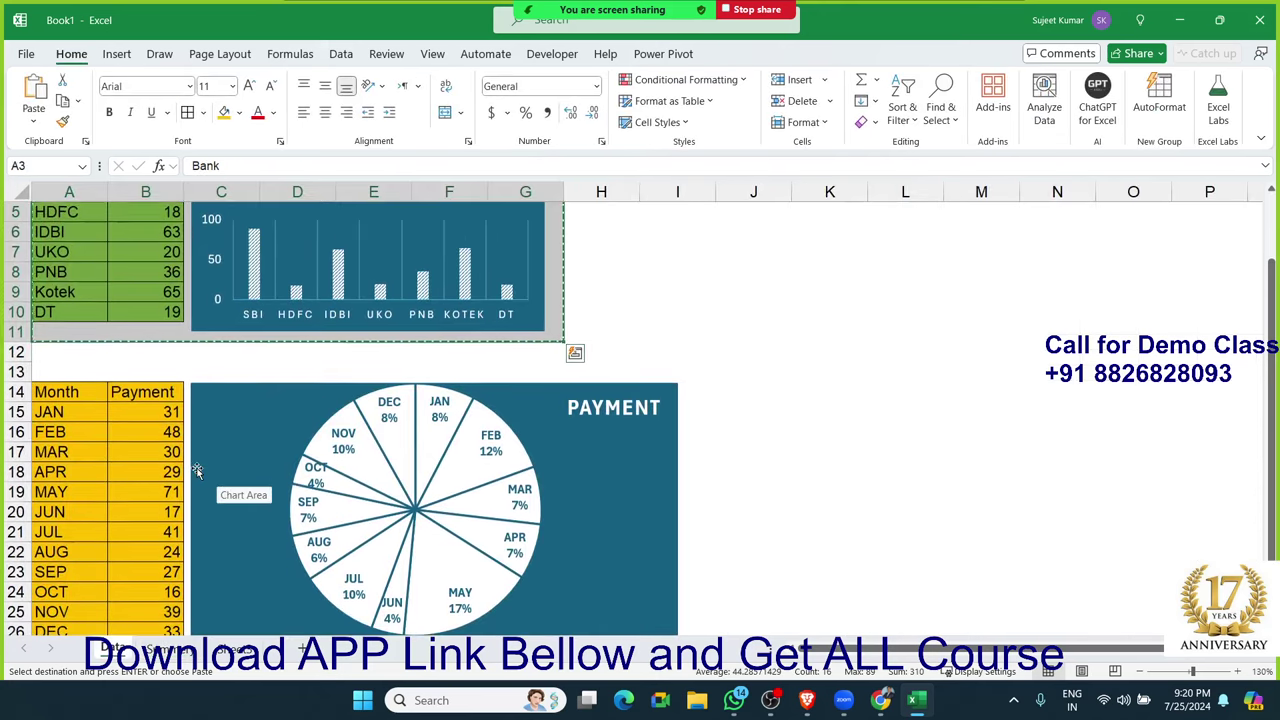
scroll(197, 471, "down", 1)
scroll(197, 471, "up", 1)
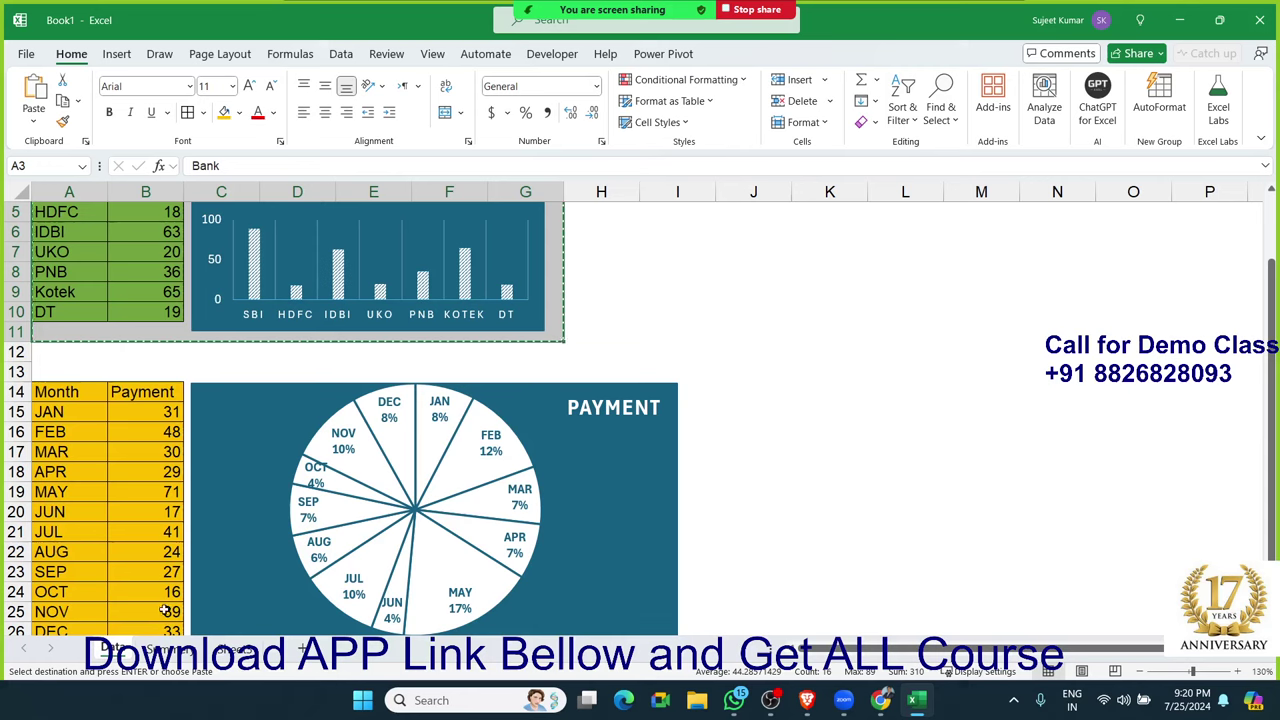
left_click(81, 393)
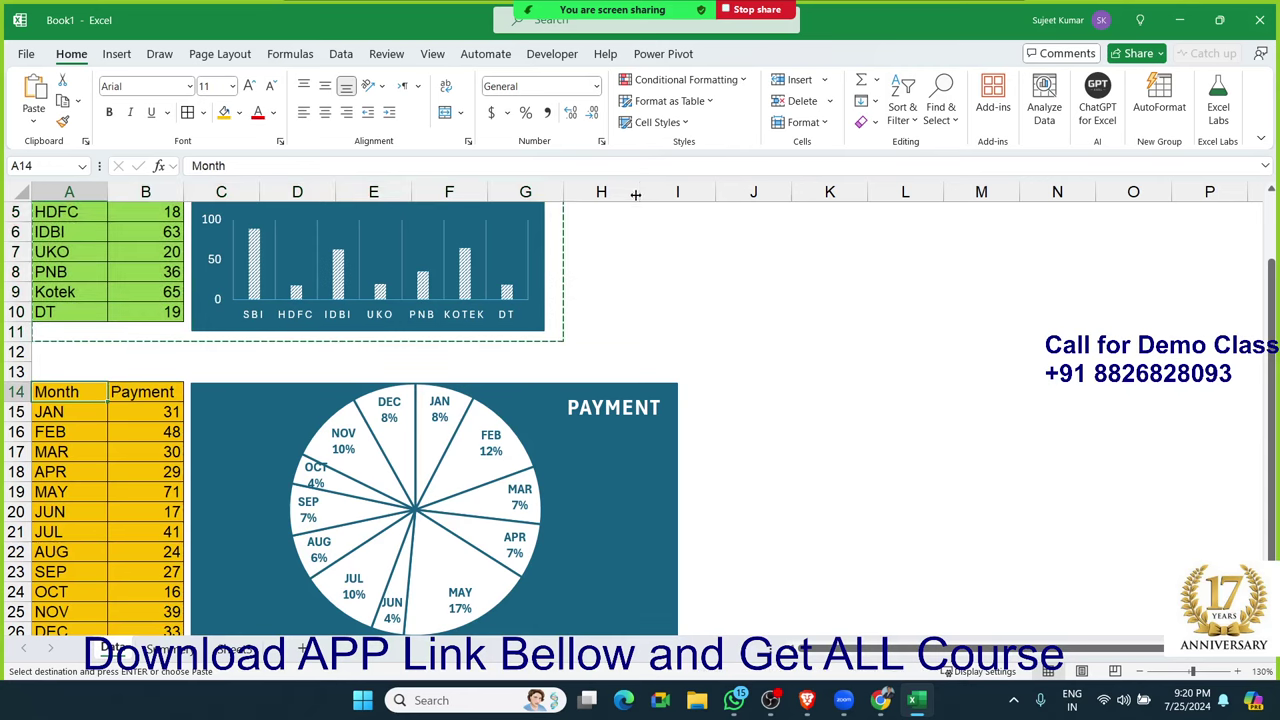
scroll(645, 303, "down", 3)
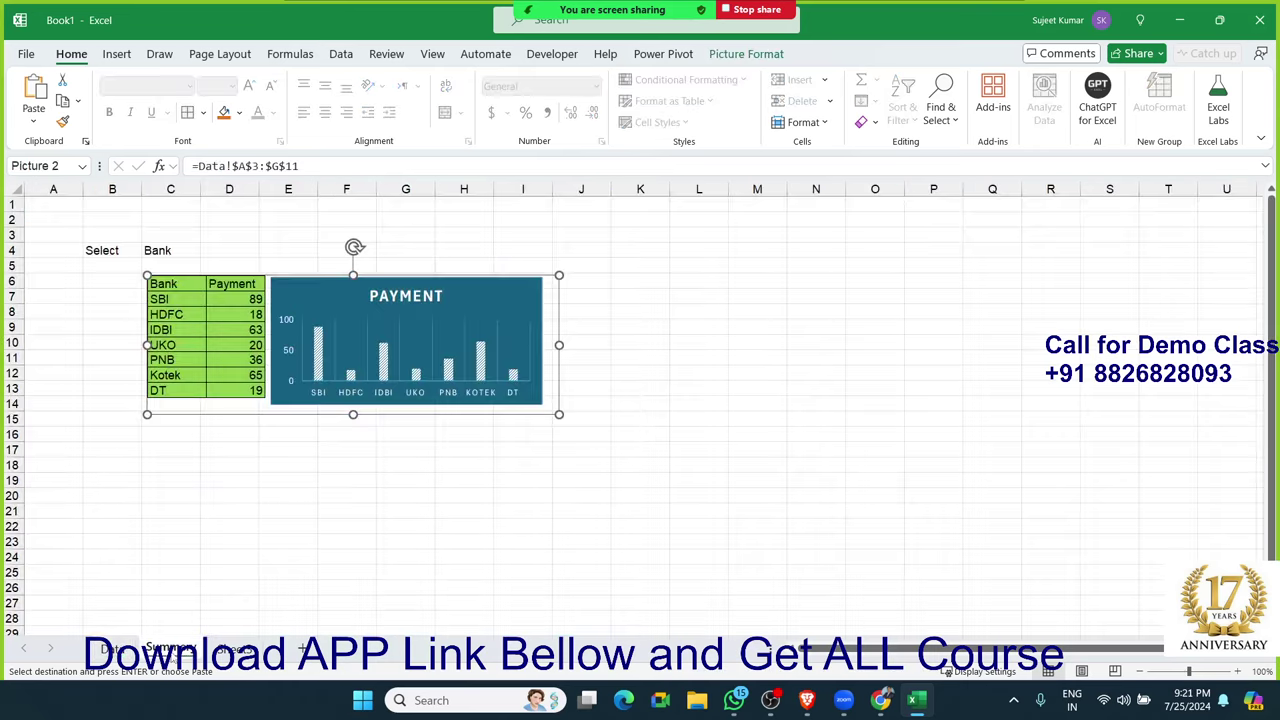
Step: Change the picture's reference to =Data!$A$14:$I$27 so it shows the Month table and pie chart
left_click(170, 649)
left_click(258, 167)
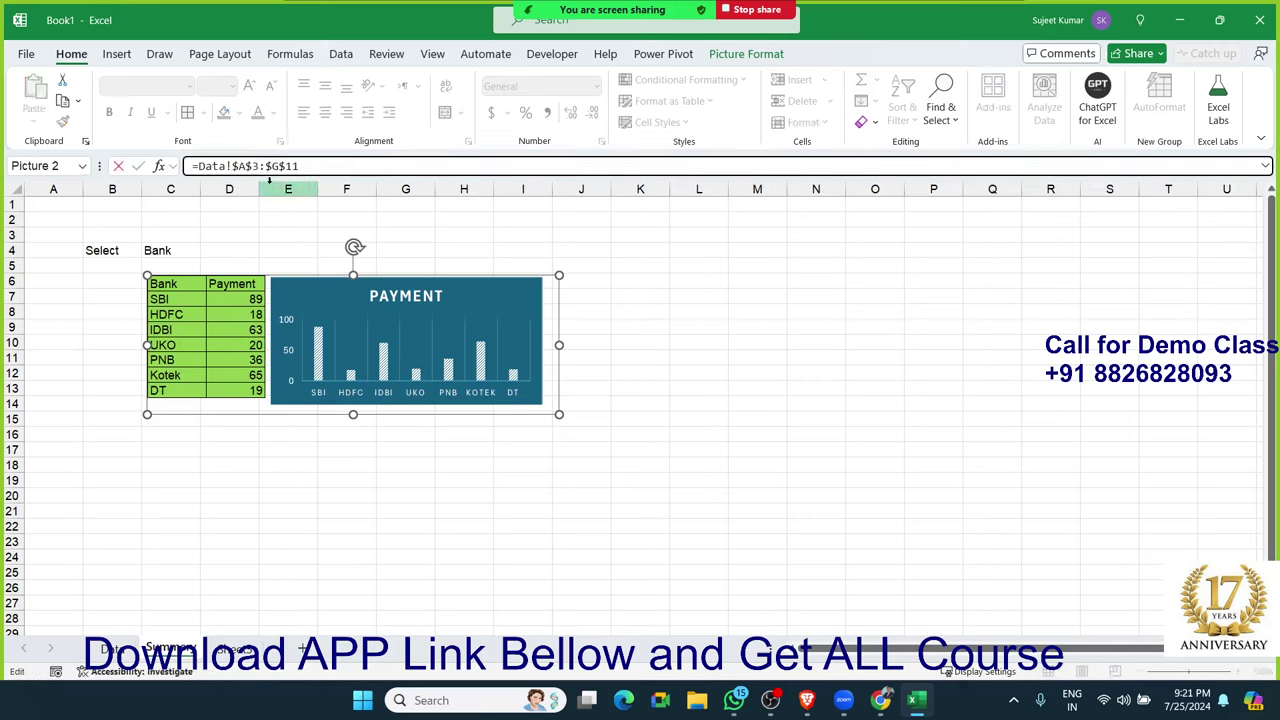
key("BackSpace")
type("14")
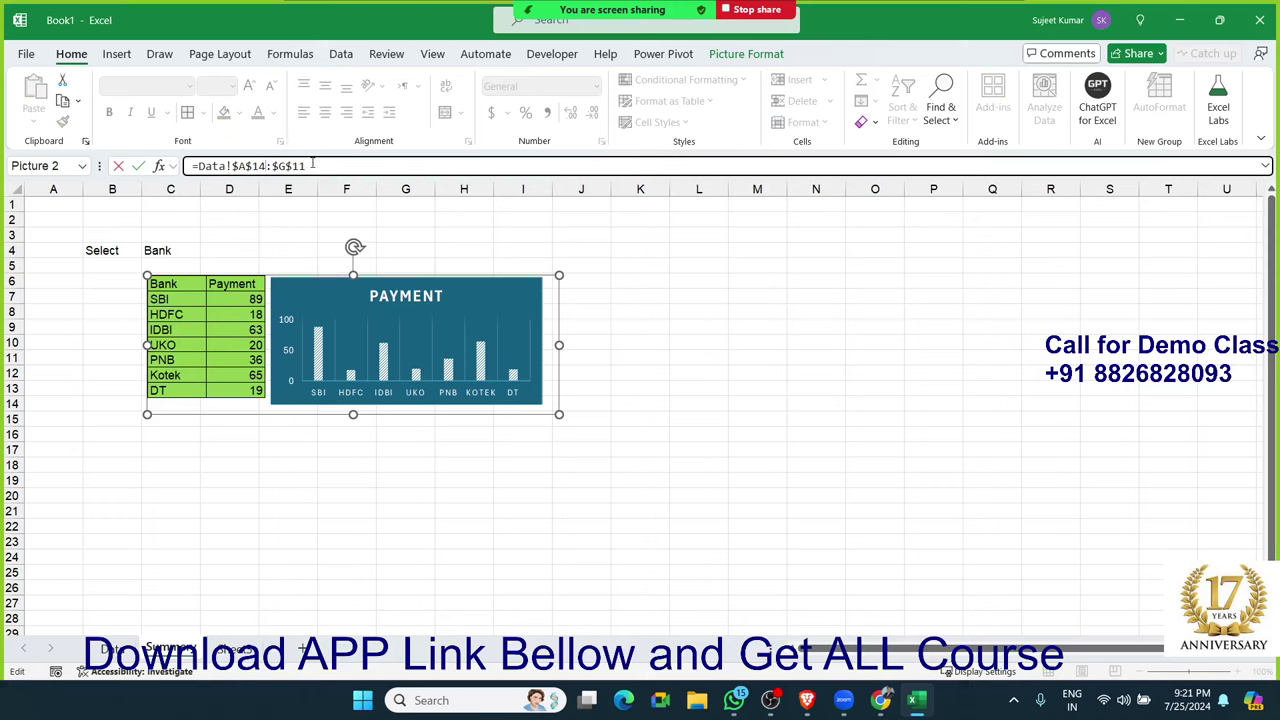
key("BackSpace")
type("i")
key("Return")
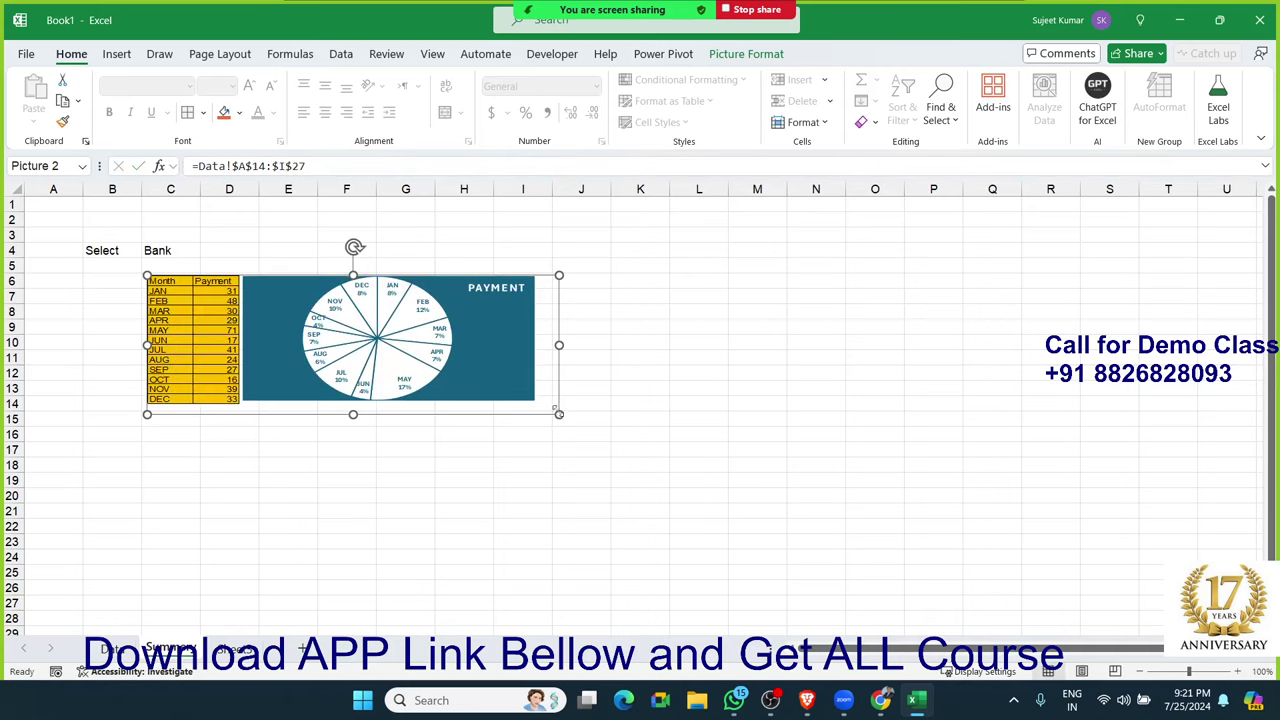
Step: Enlarge the linked picture to fit the pie chart, then jump to its source range
left_click_drag(559, 413, 673, 472)
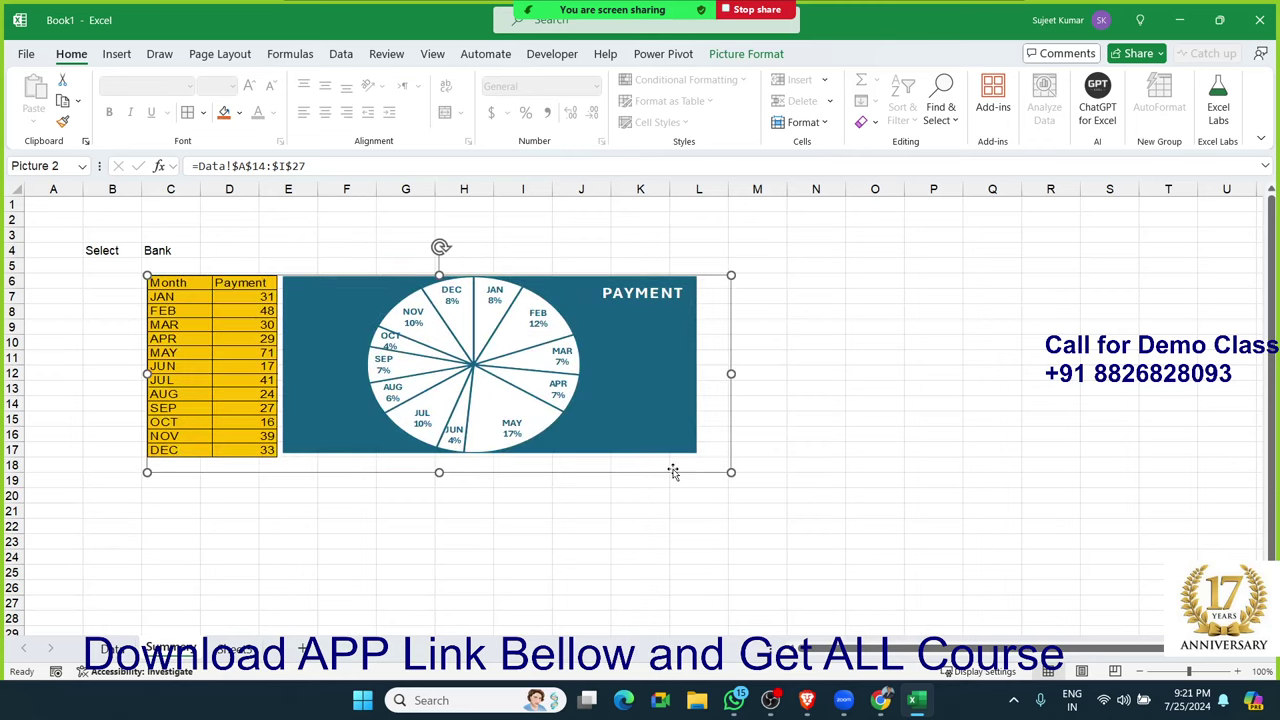
left_click_drag(232, 166, 334, 176)
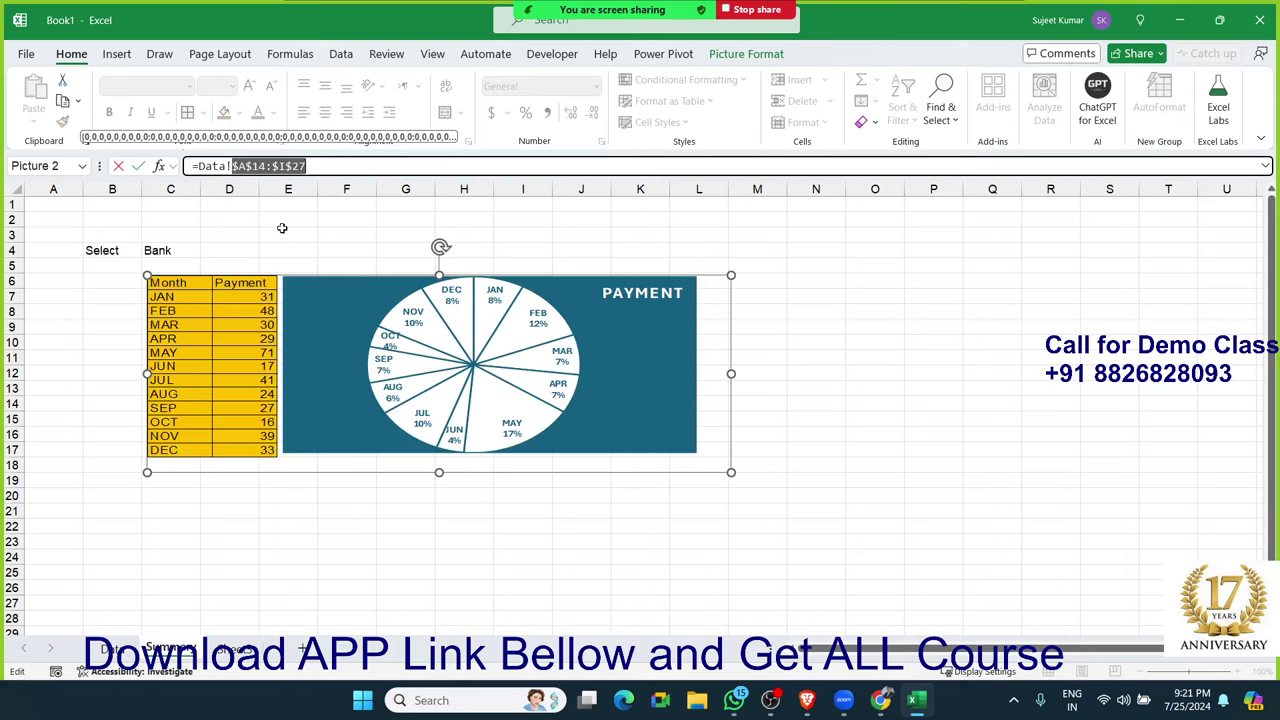
key("Escape")
Step: Define the name Bank for Data!$A$3:$G$11
left_click(115, 648)
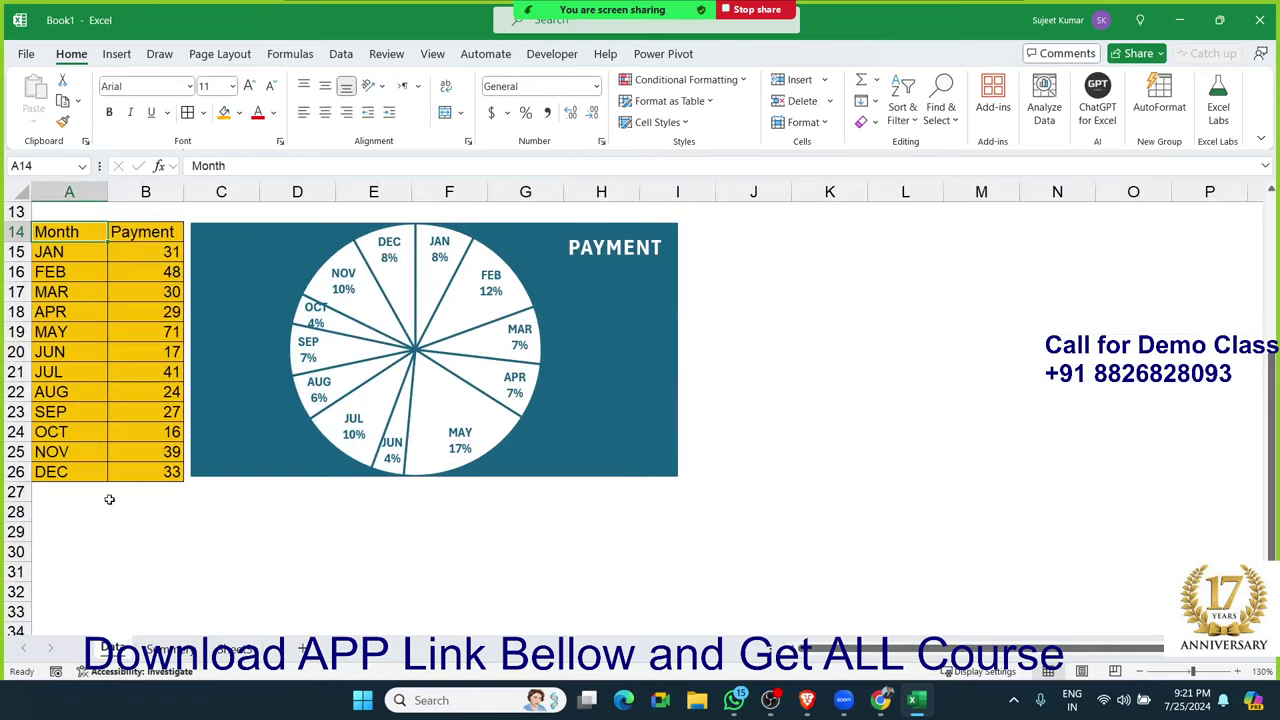
scroll(109, 499, "up", 4)
mouse_move(55, 252)
left_mouse_down()
mouse_move(438, 281)
mouse_move(527, 427)
left_mouse_up()
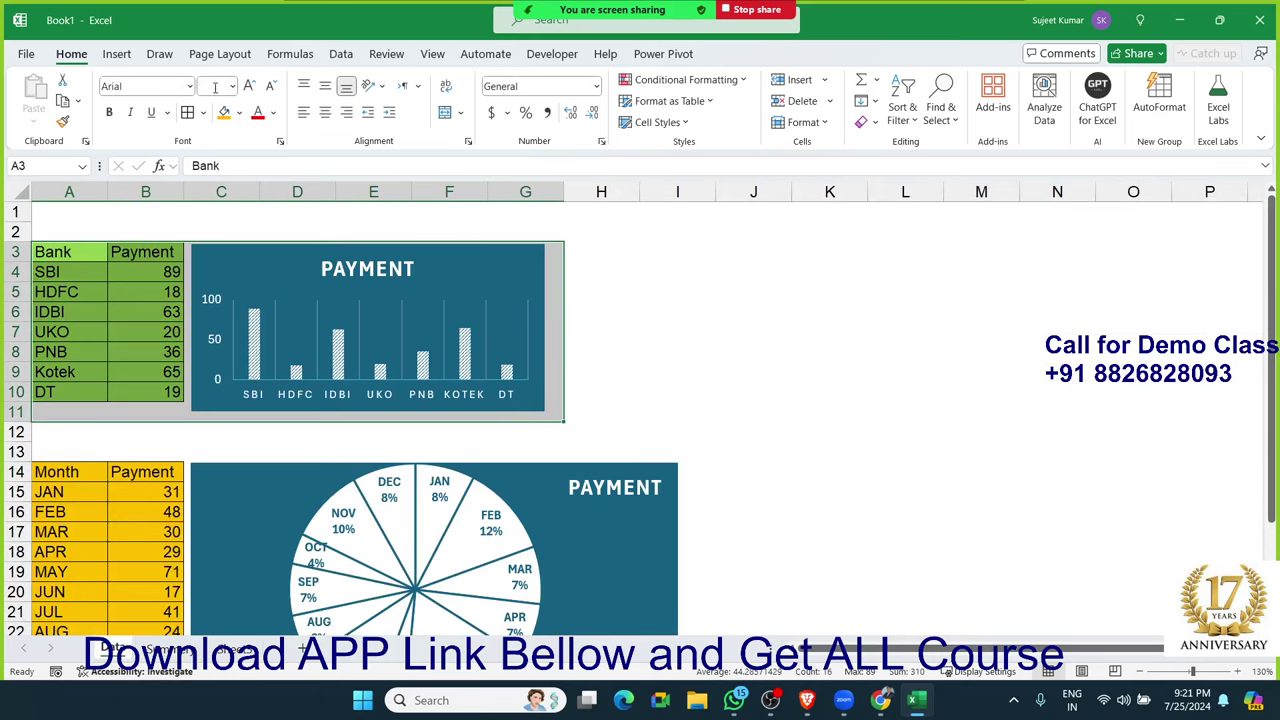
left_click(288, 55)
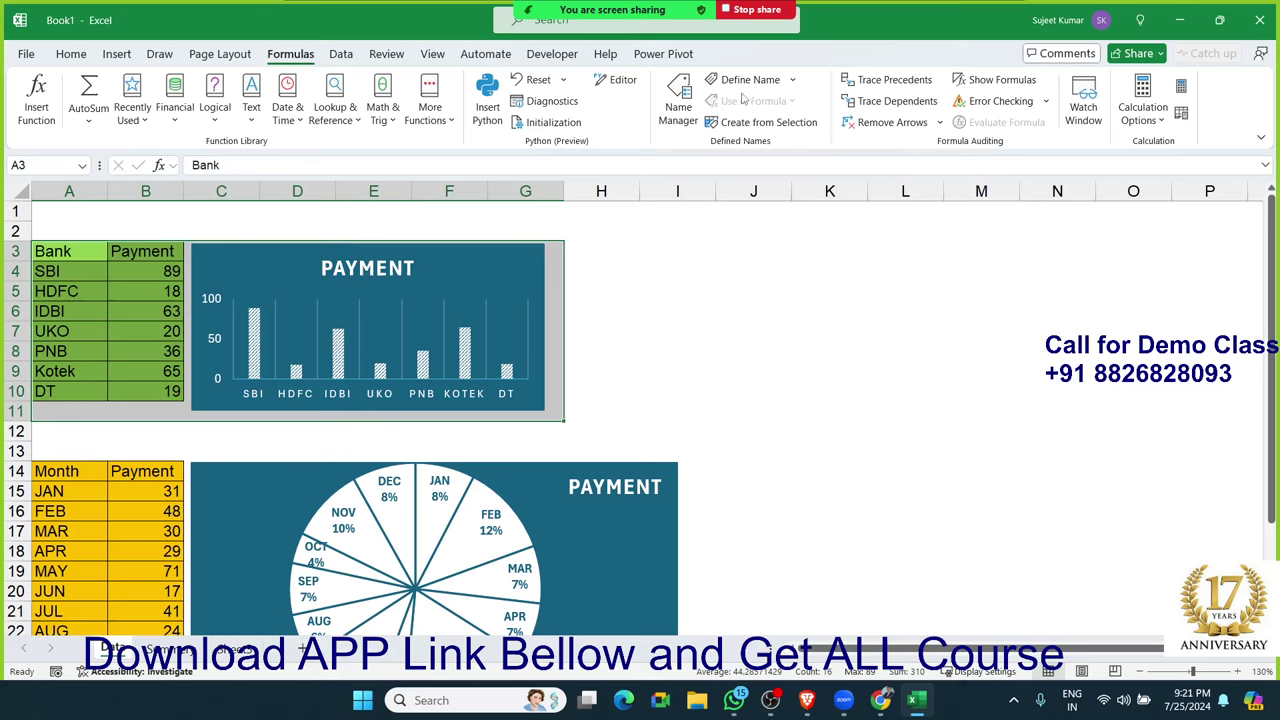
key("ctrl+q")
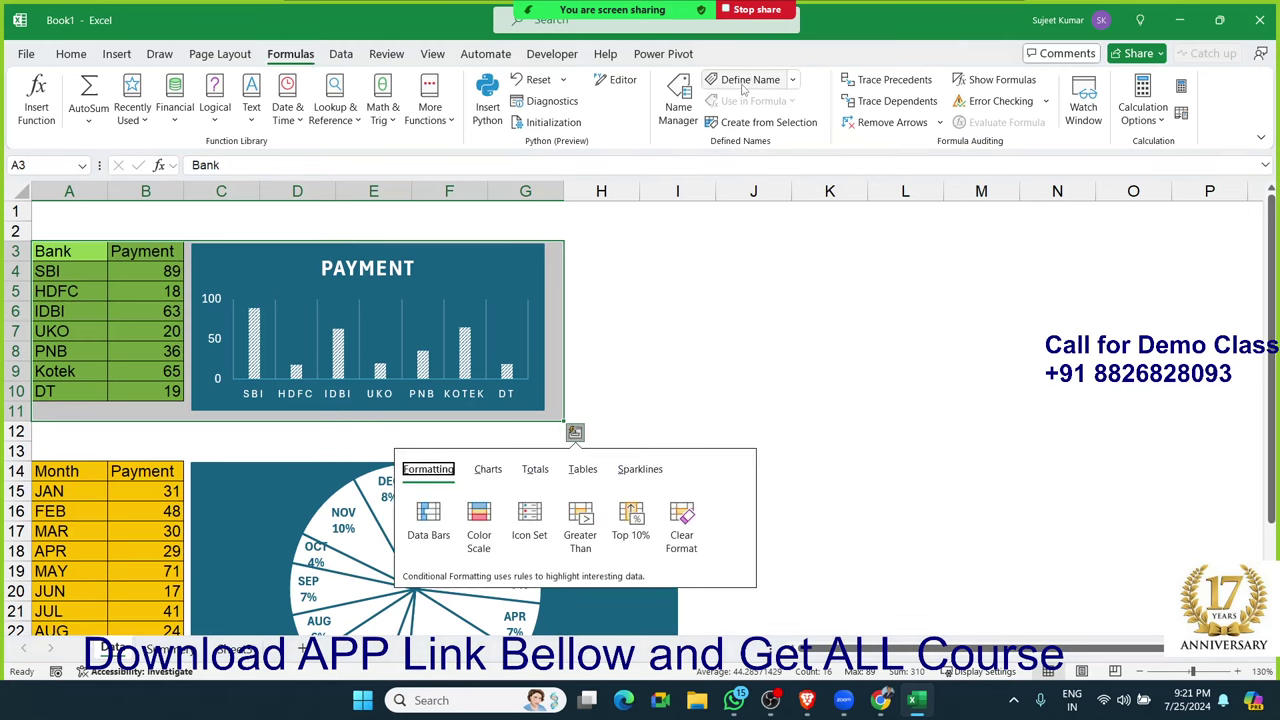
left_click(745, 80)
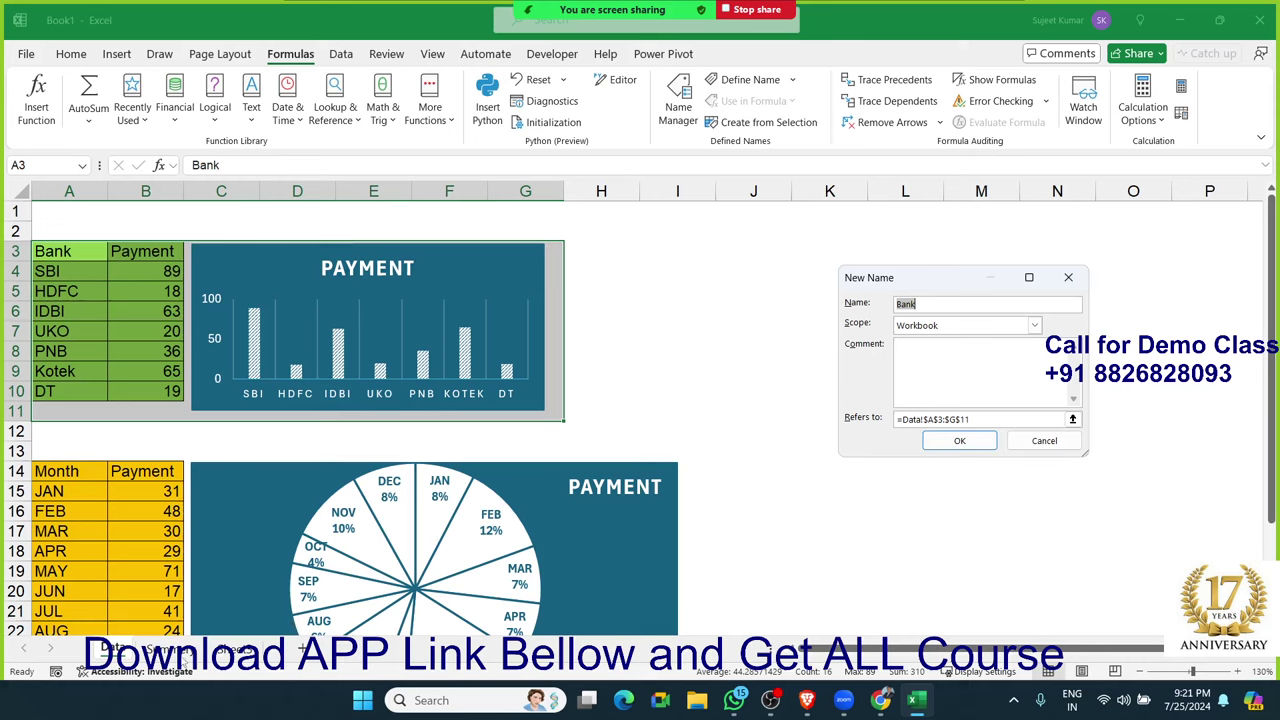
left_click(968, 448)
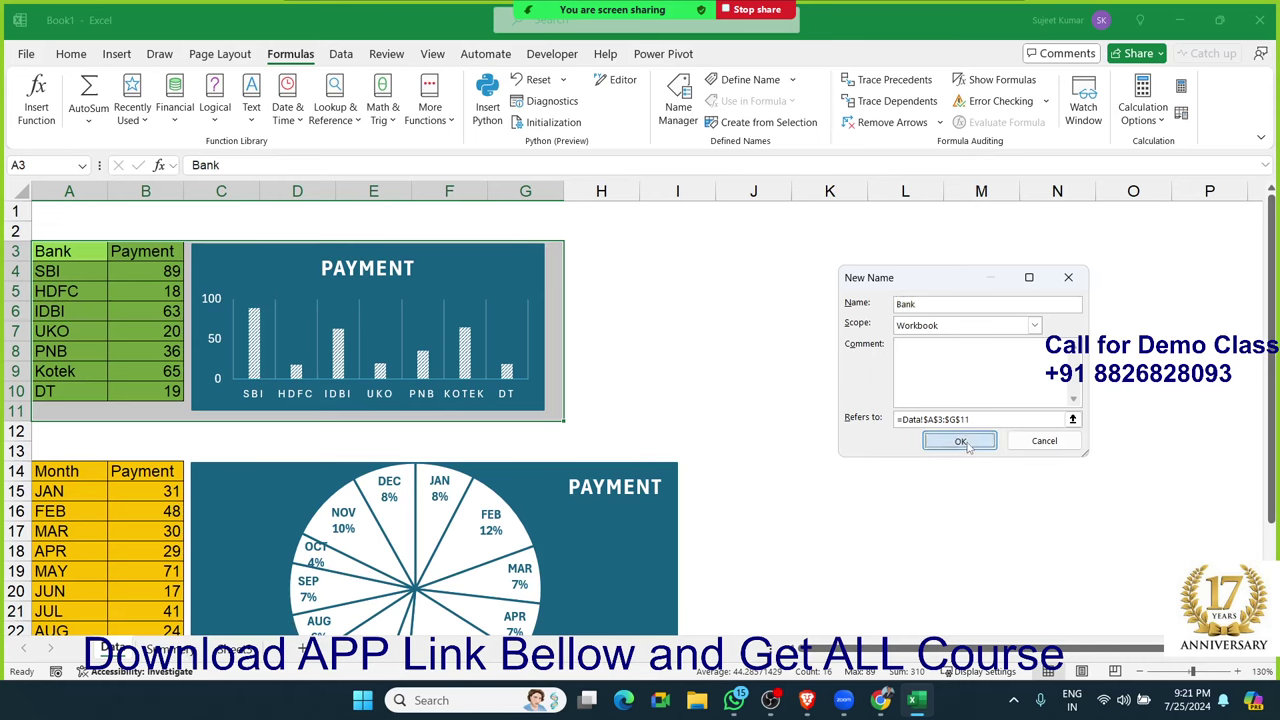
Step: Name the block A14:I27 Month, then select the linked picture on the Summary sheet
left_click(168, 649)
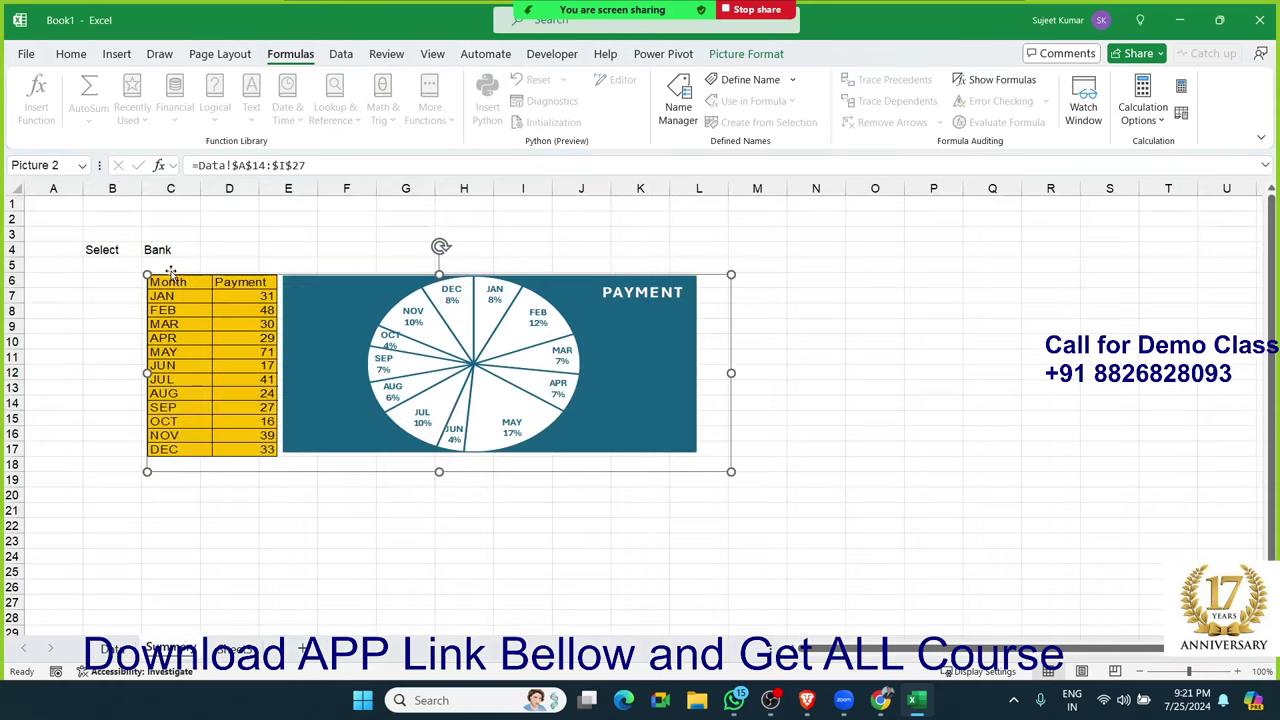
left_click(175, 250)
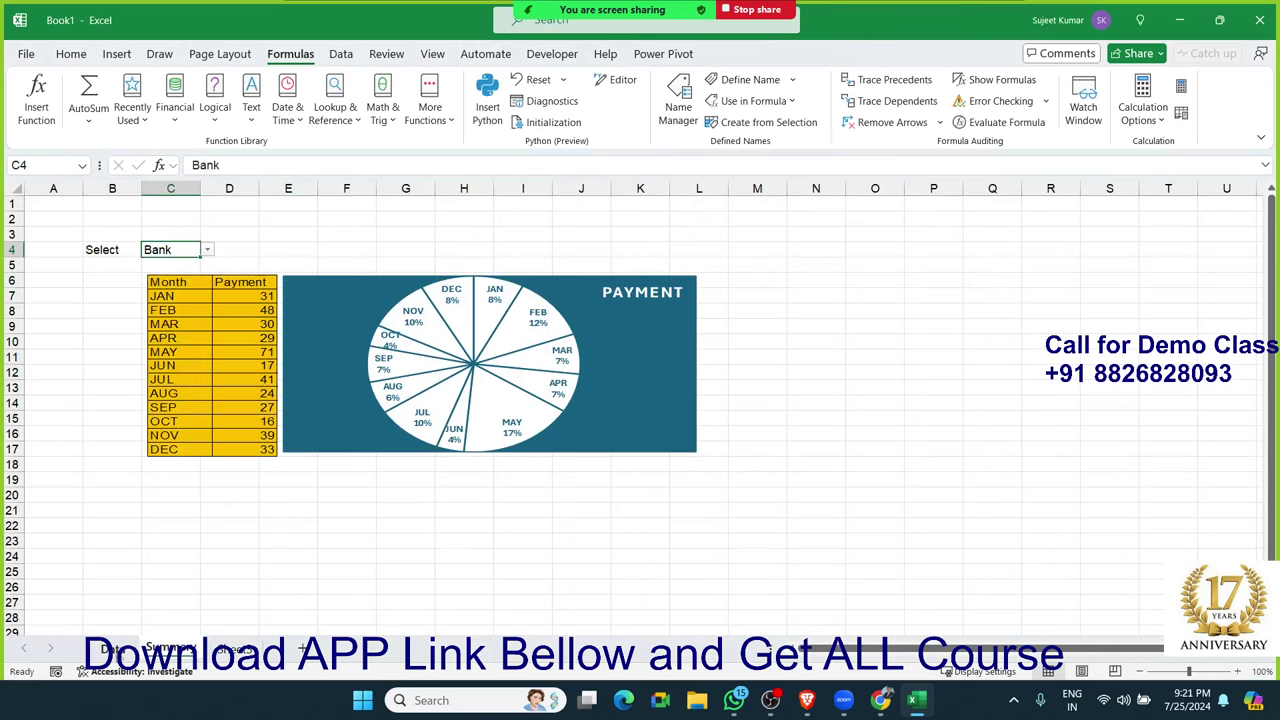
left_click(116, 650)
left_click_drag(60, 474, 140, 478)
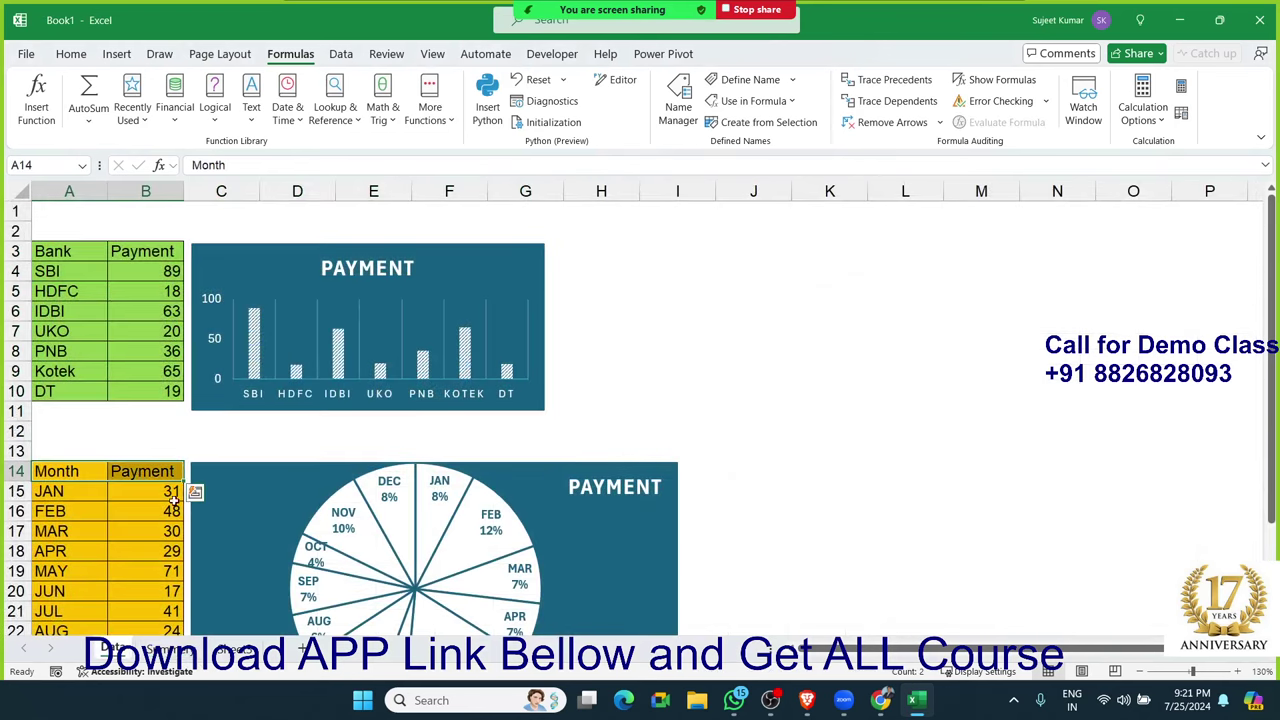
scroll(309, 522, "down", 3)
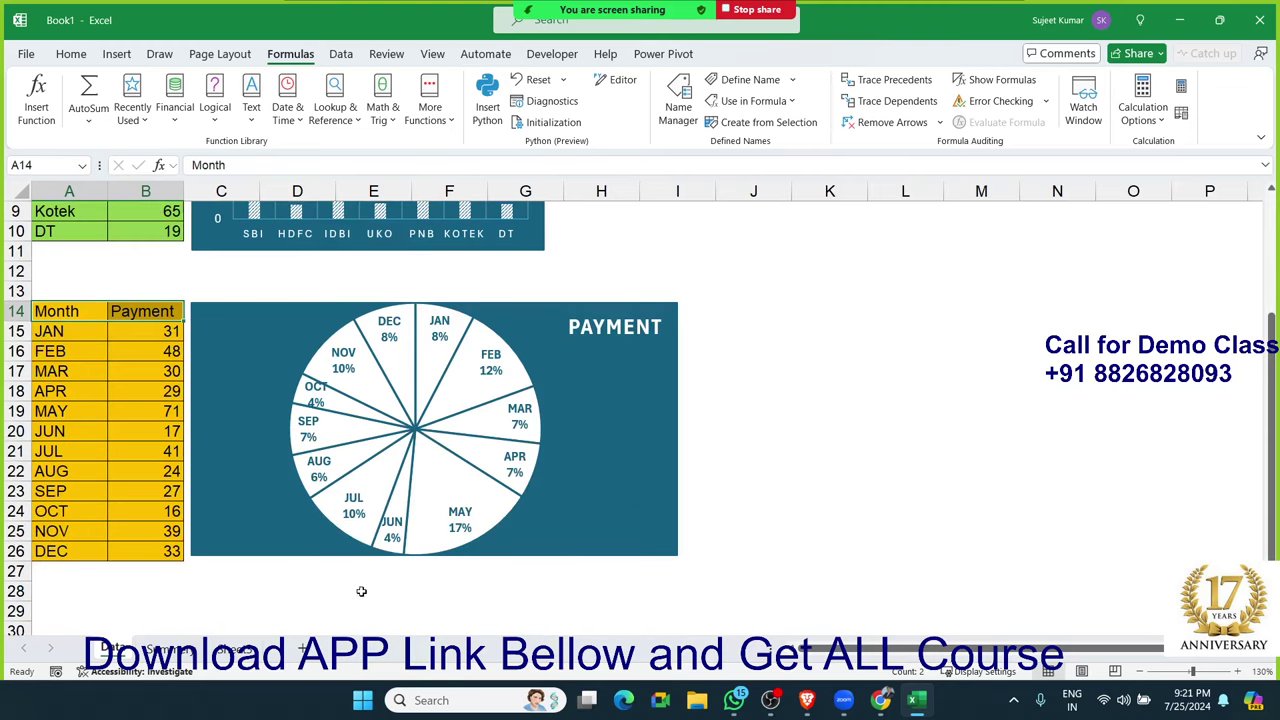
left_click(697, 571, "shift")
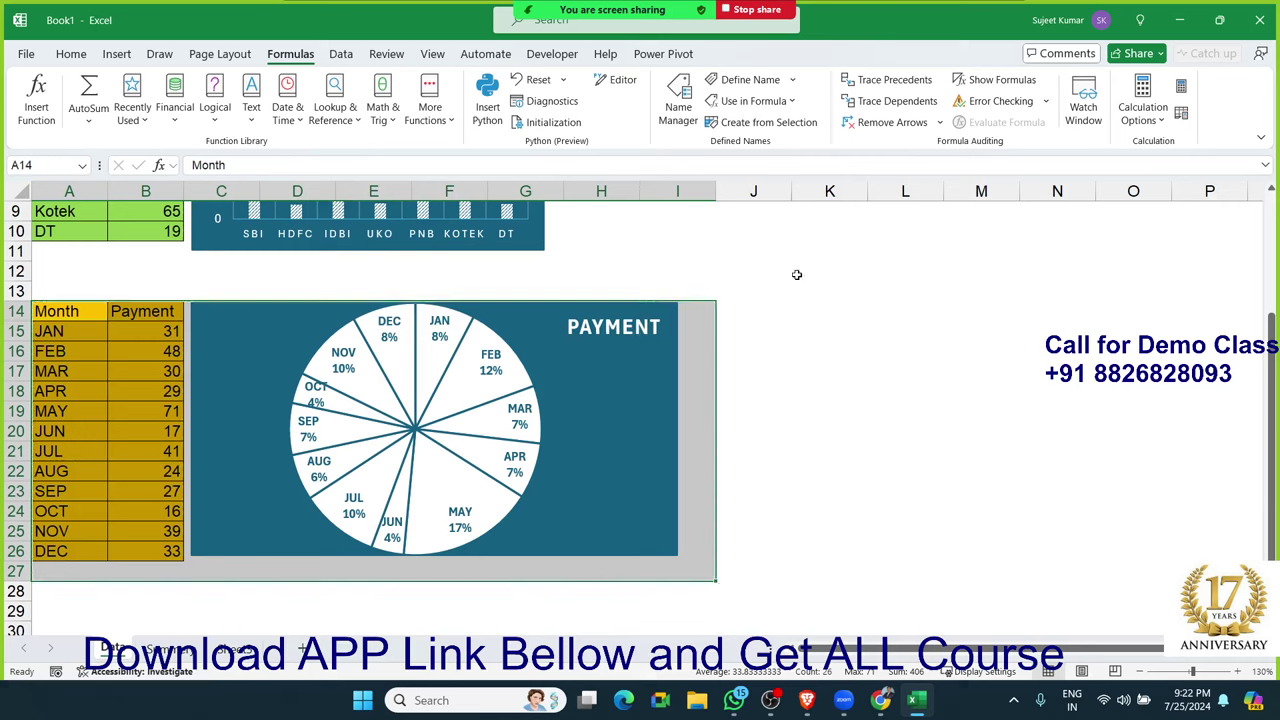
left_click(748, 80)
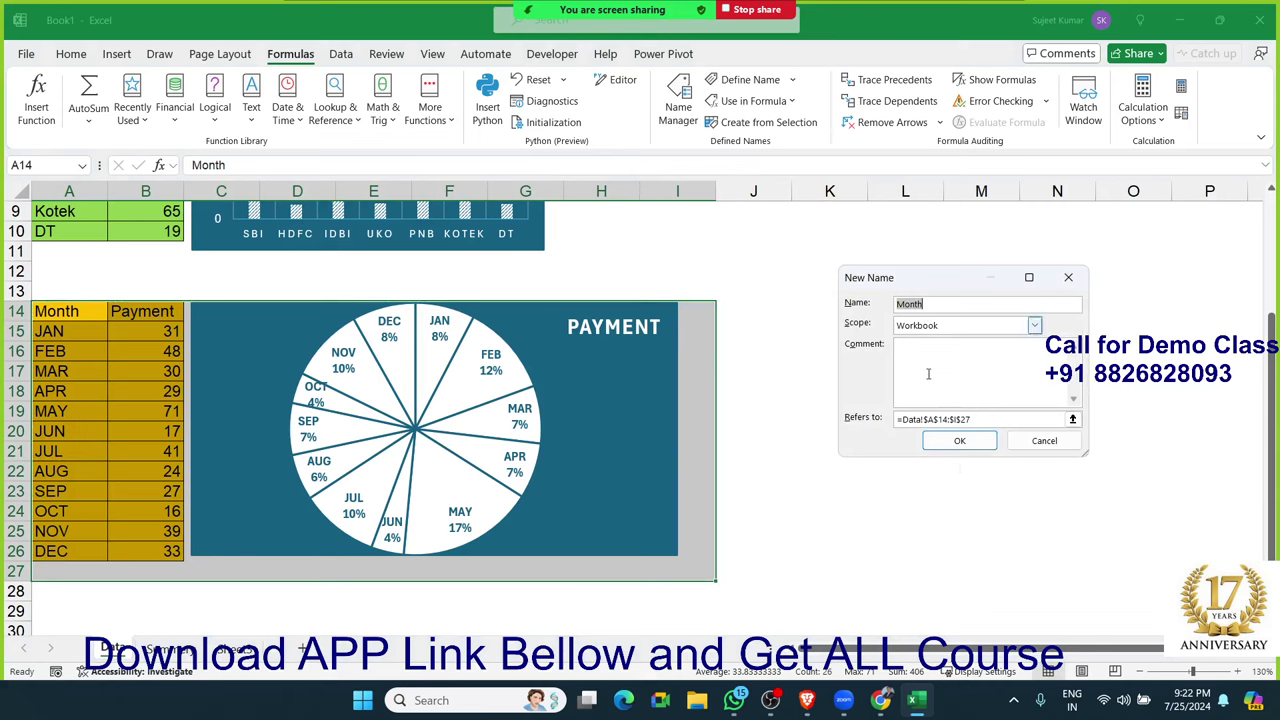
left_click(946, 442)
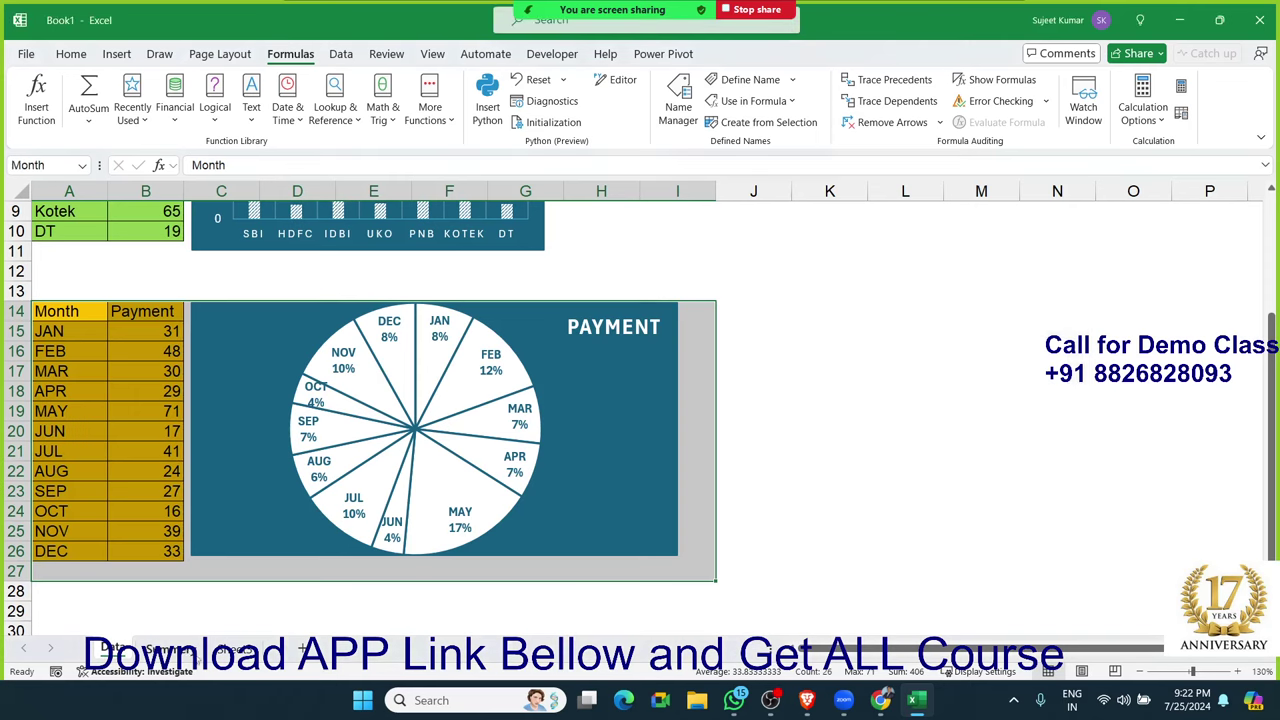
left_click(188, 652)
left_click(239, 361)
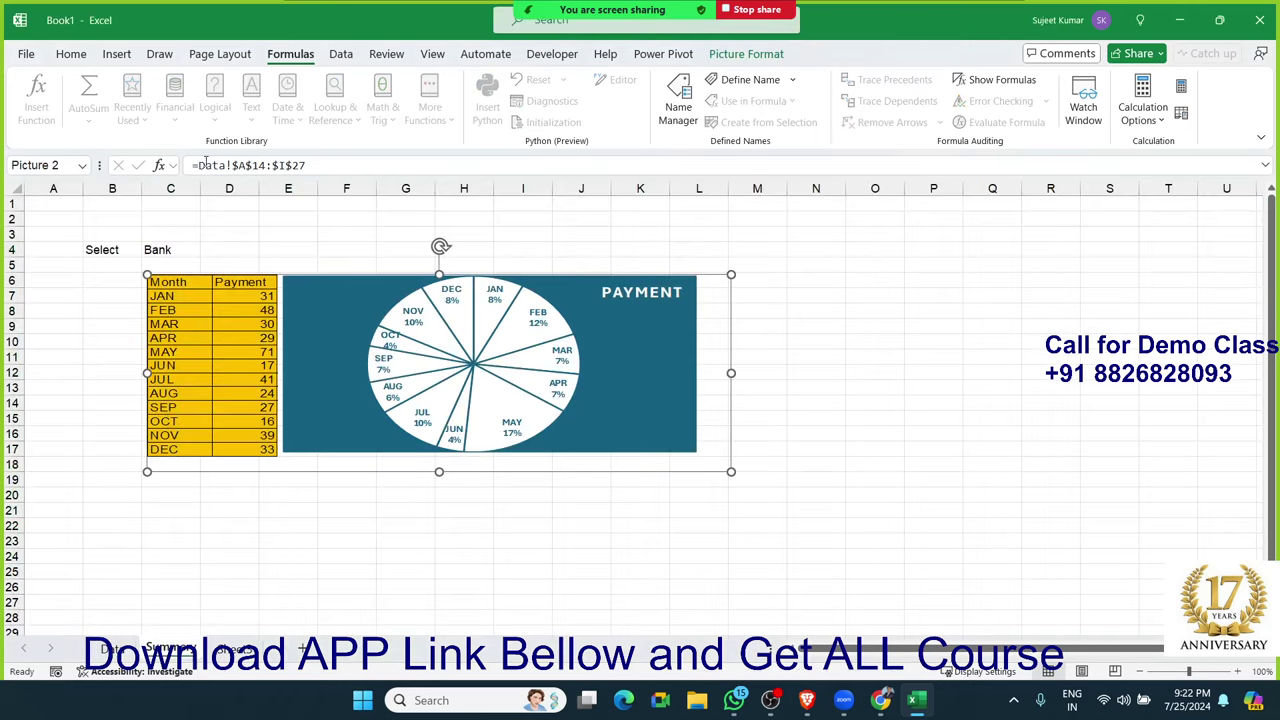
Step: Replace the picture's range reference with the defined name =Month, fixing a typo
left_click_drag(200, 165, 384, 168)
type("=Mo")
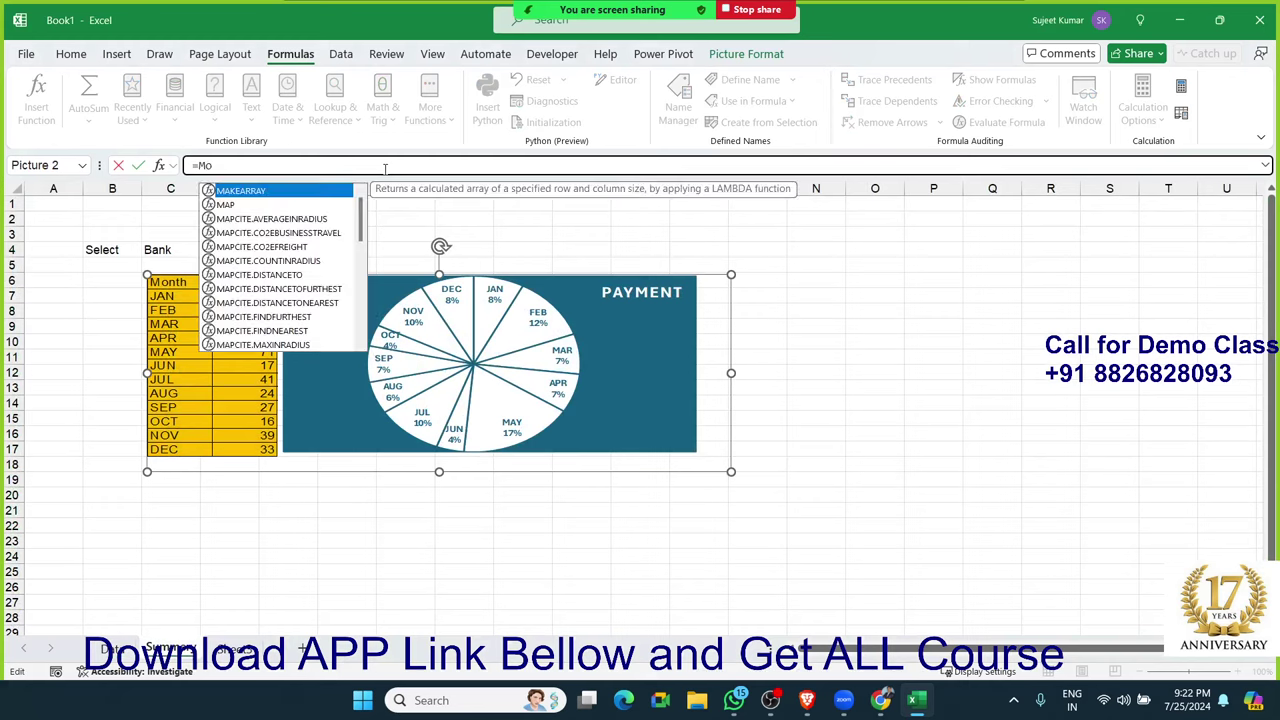
type("nht")
key("Return")
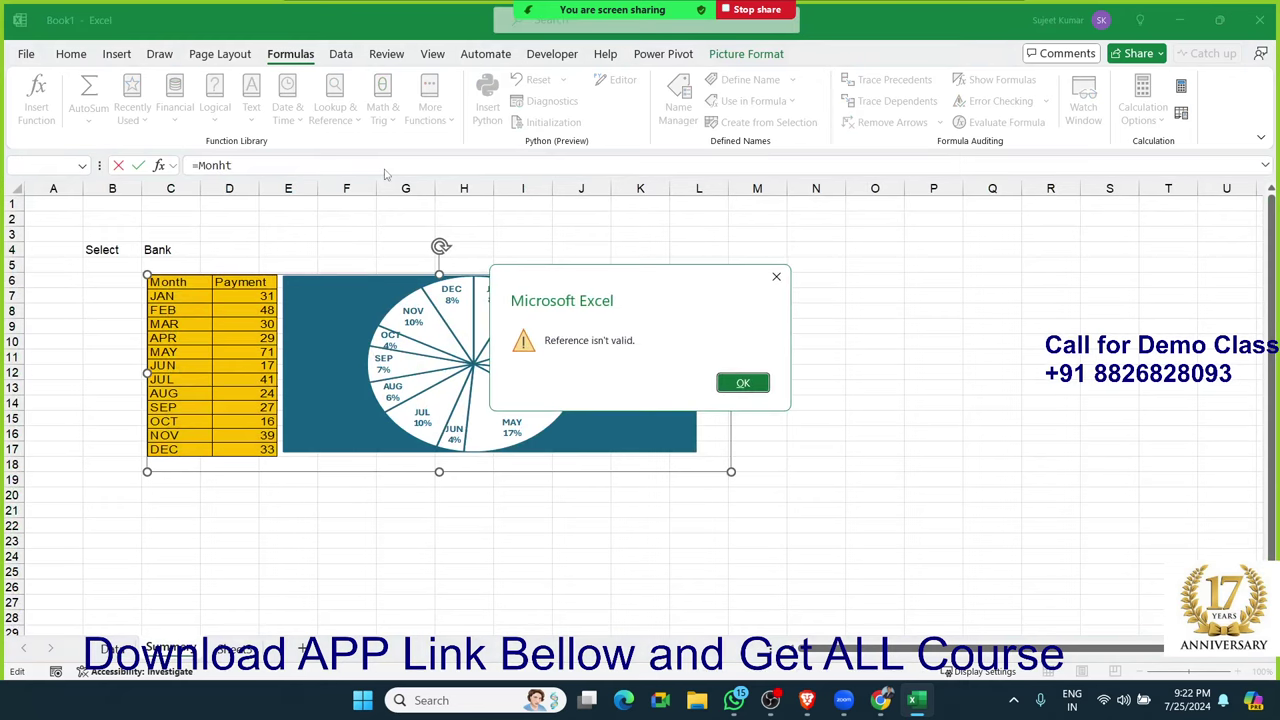
key("Return")
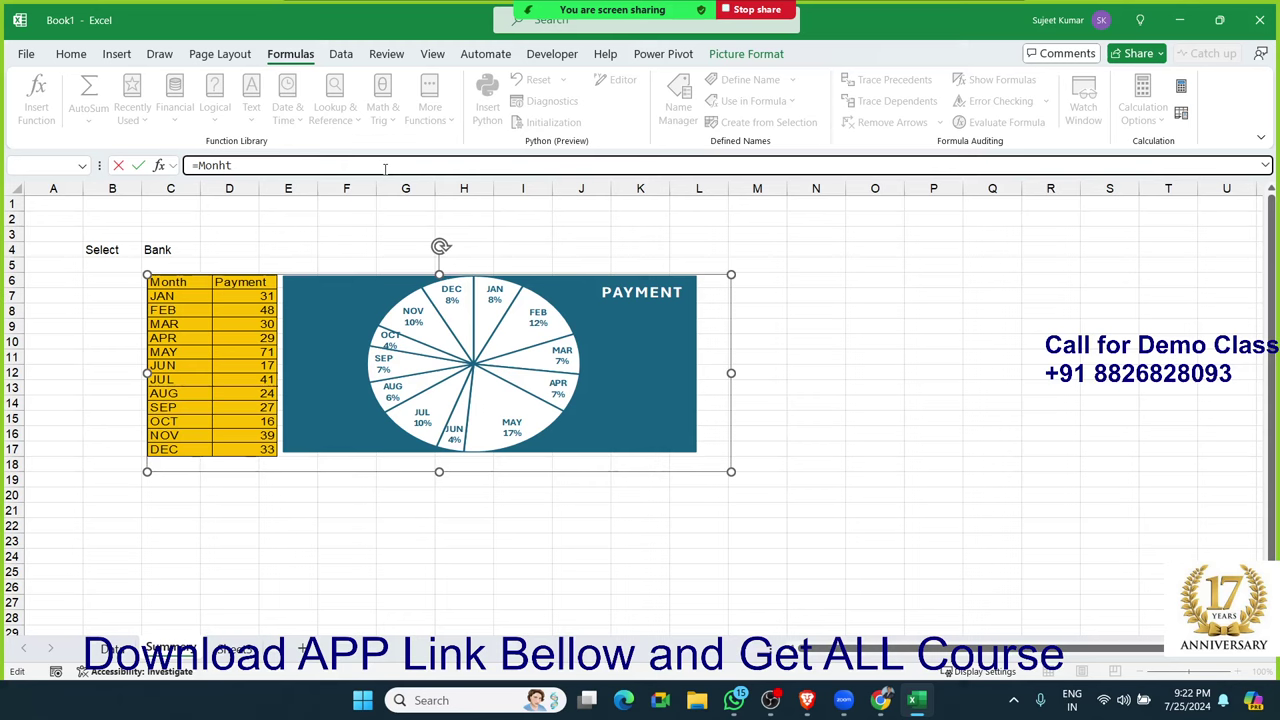
key("Return")
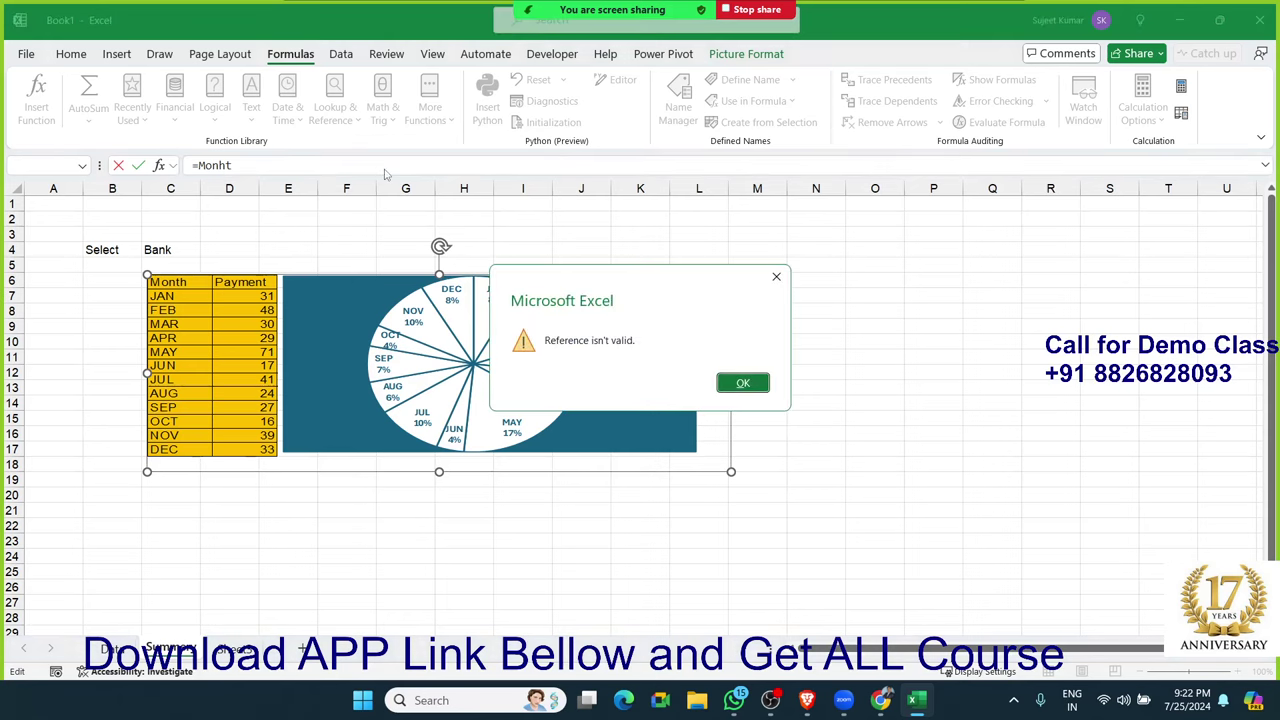
key("Return")
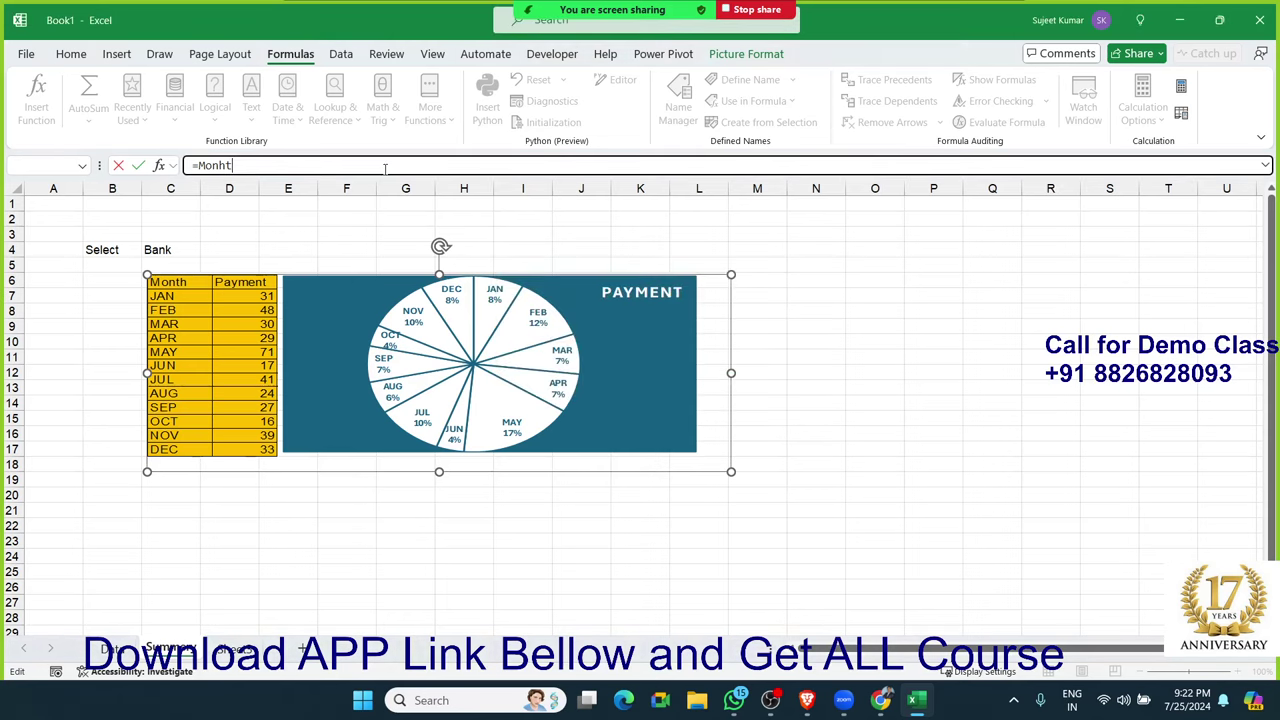
key("BackSpace")
key("BackSpace")
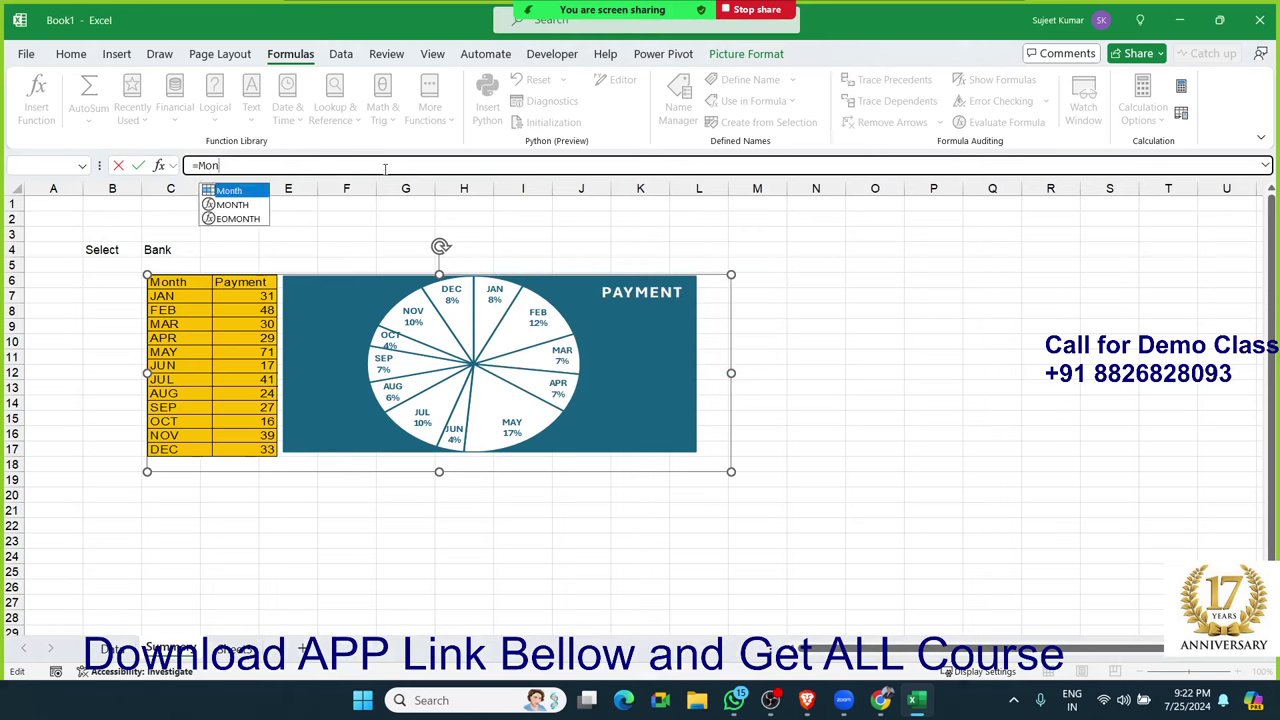
key("Tab")
key("Return")
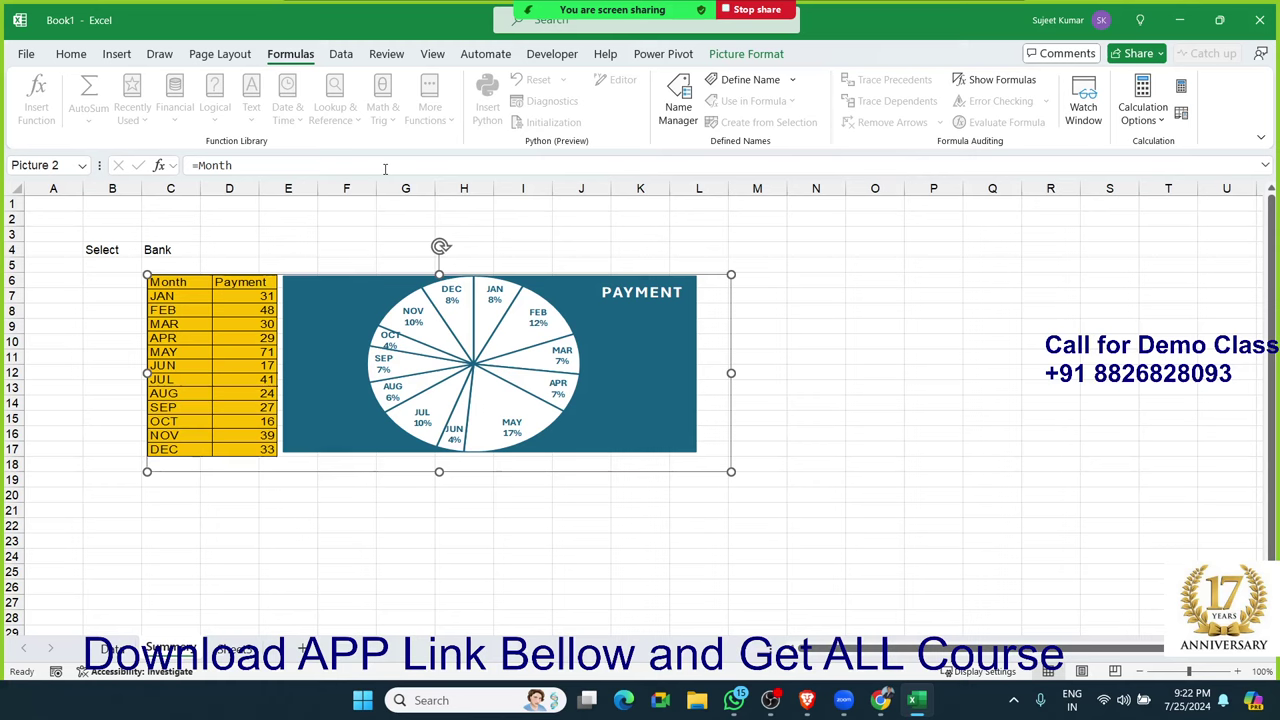
Step: Test the picture by switching its reference to =Bank, then back to =Month
double_click(289, 168)
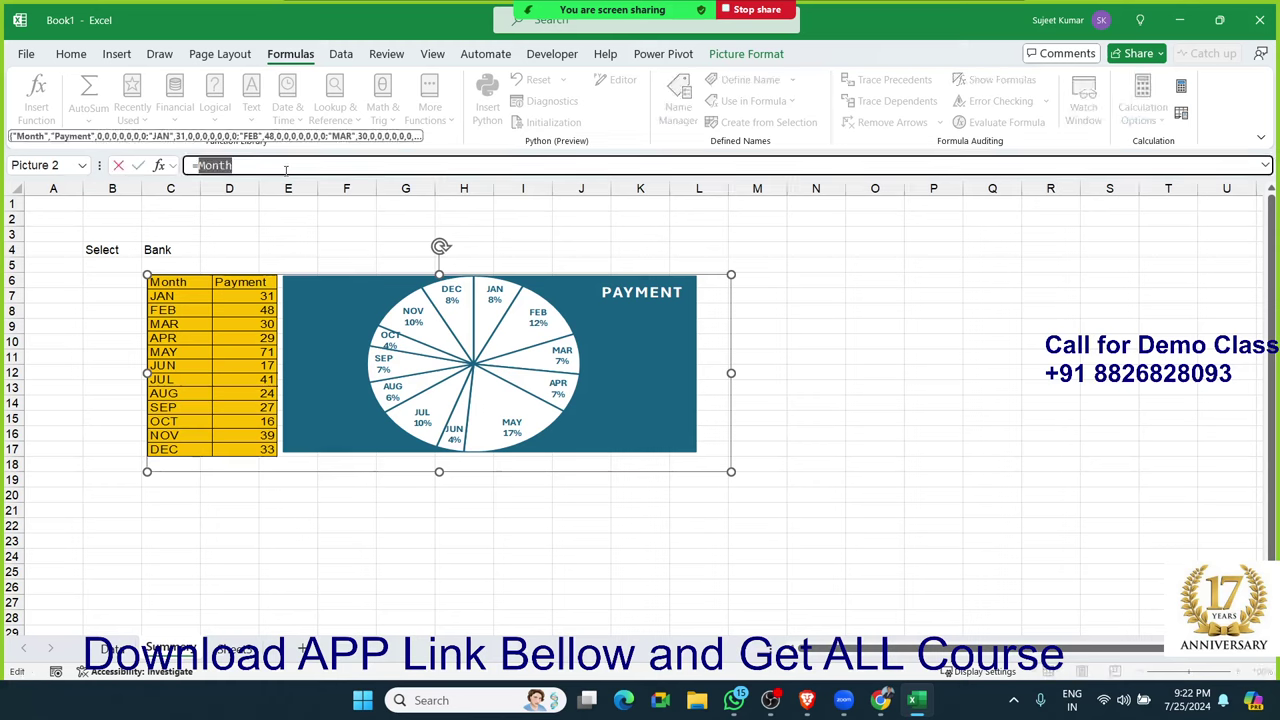
type("bank")
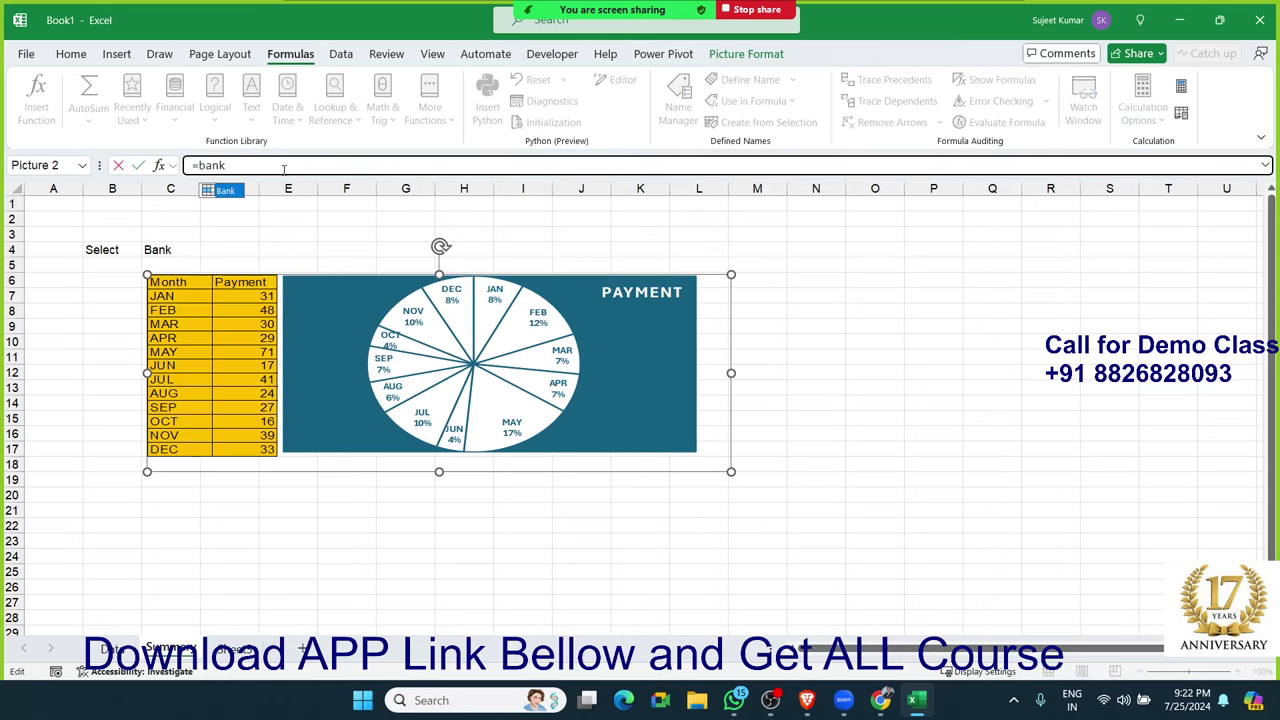
key("Return")
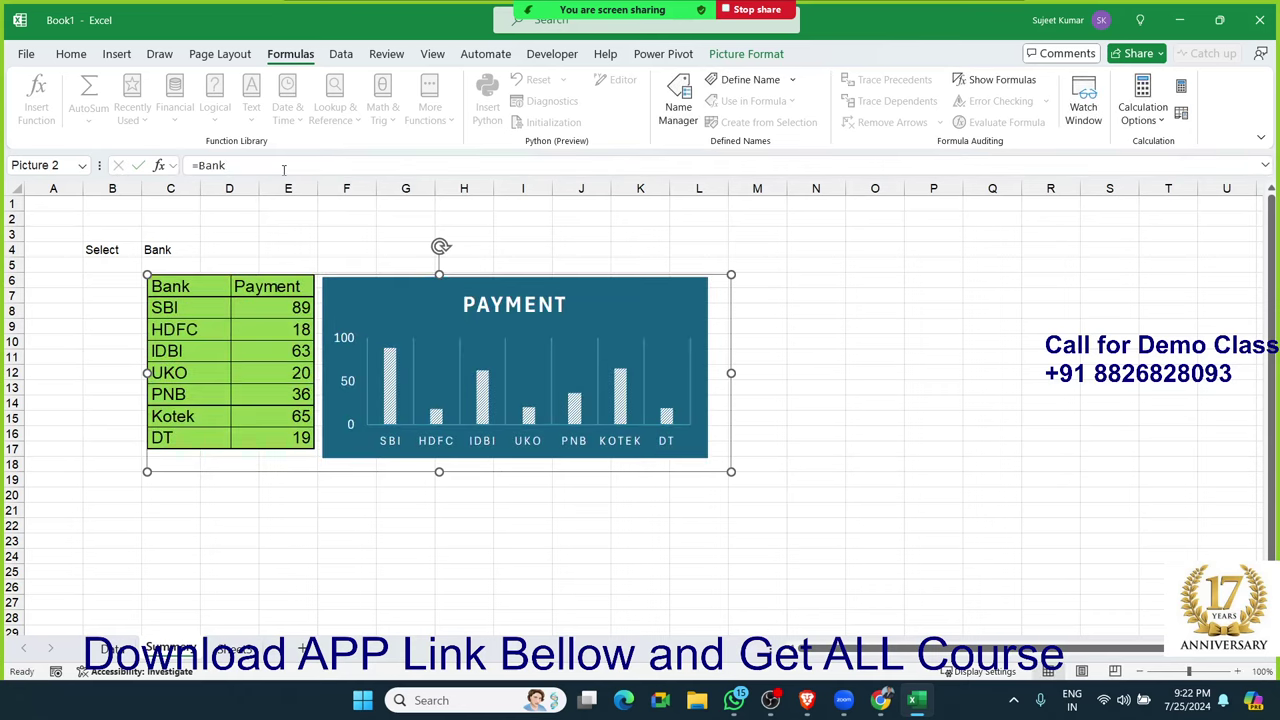
double_click(284, 167)
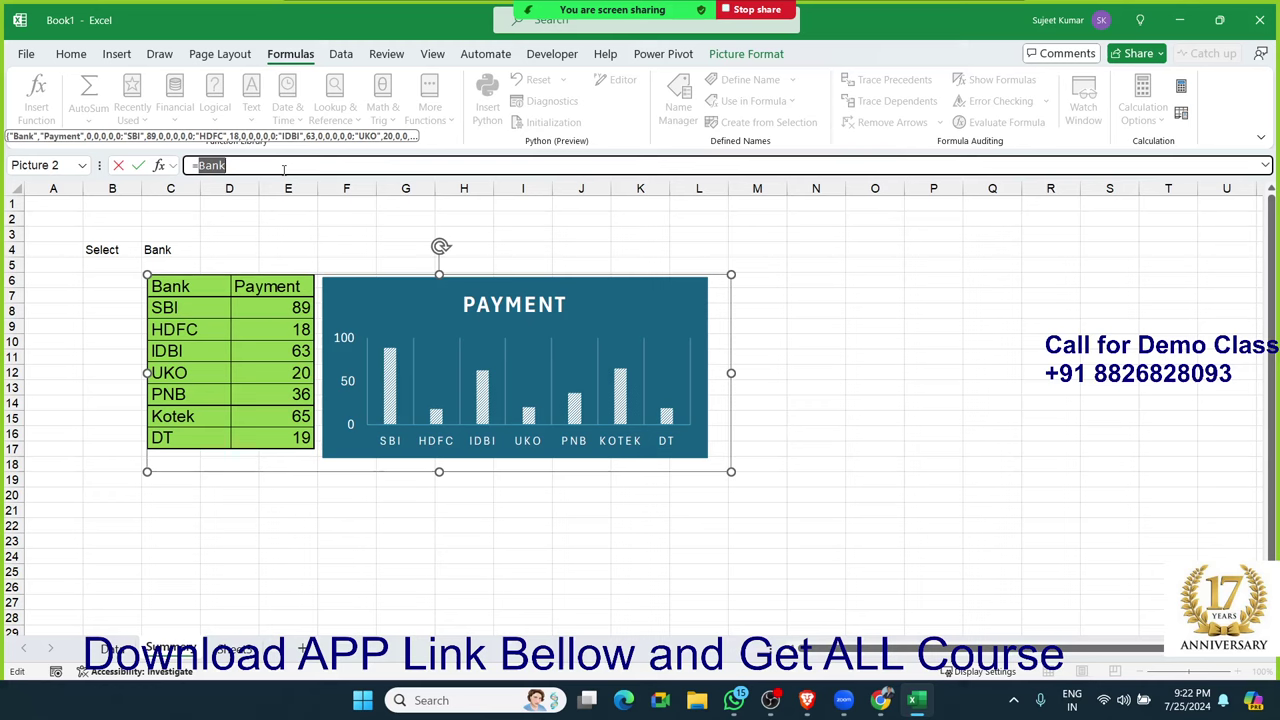
type("Month")
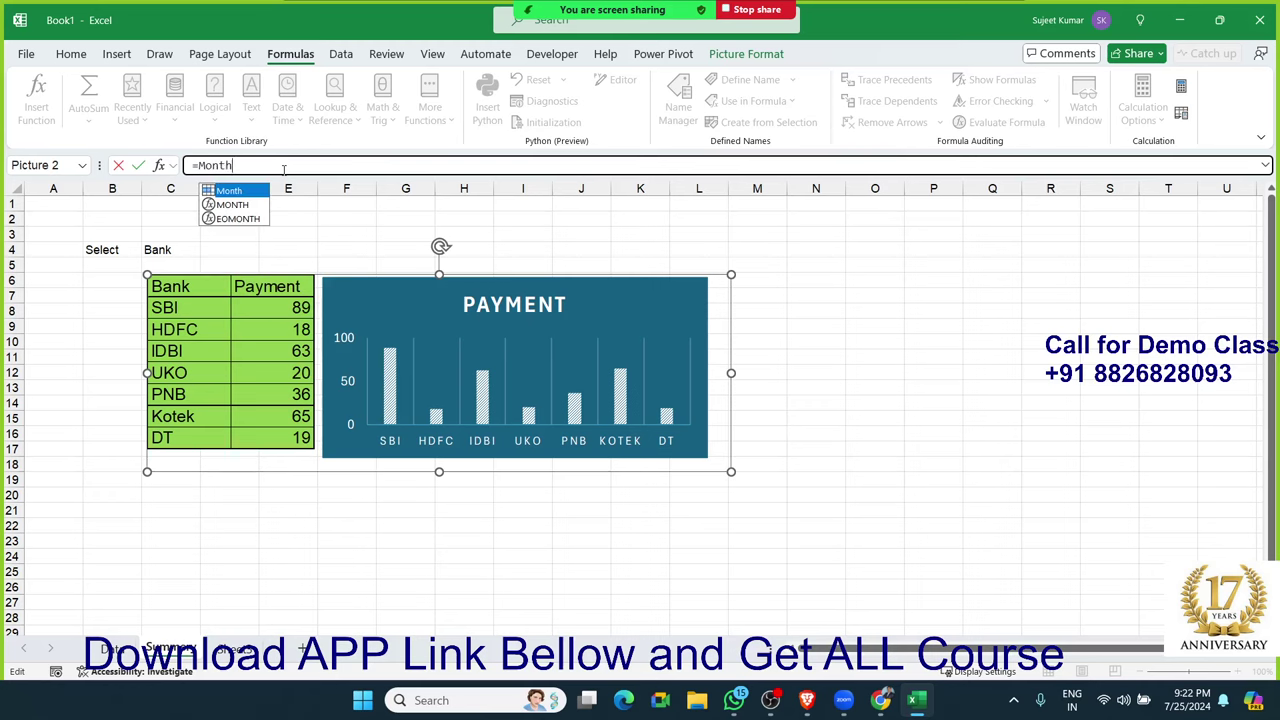
key("Return")
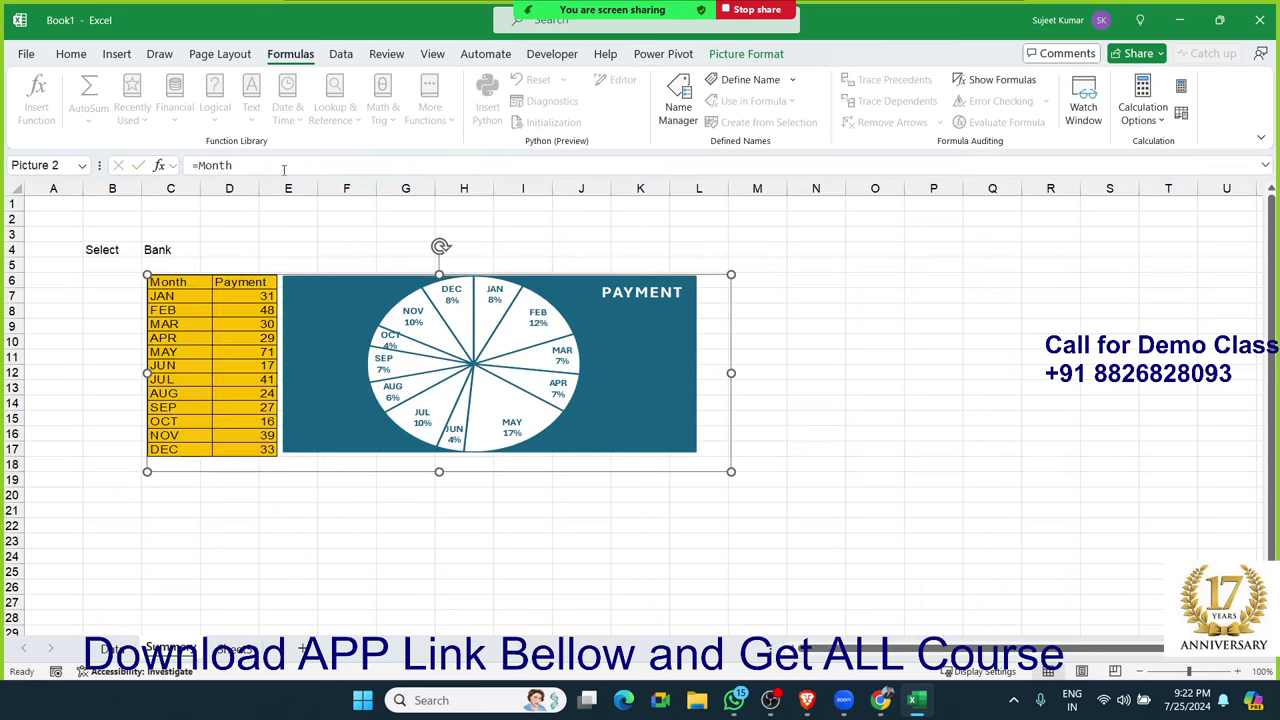
Step: Check C4's Month/Bank list, leaving Bank selected
left_click(190, 256)
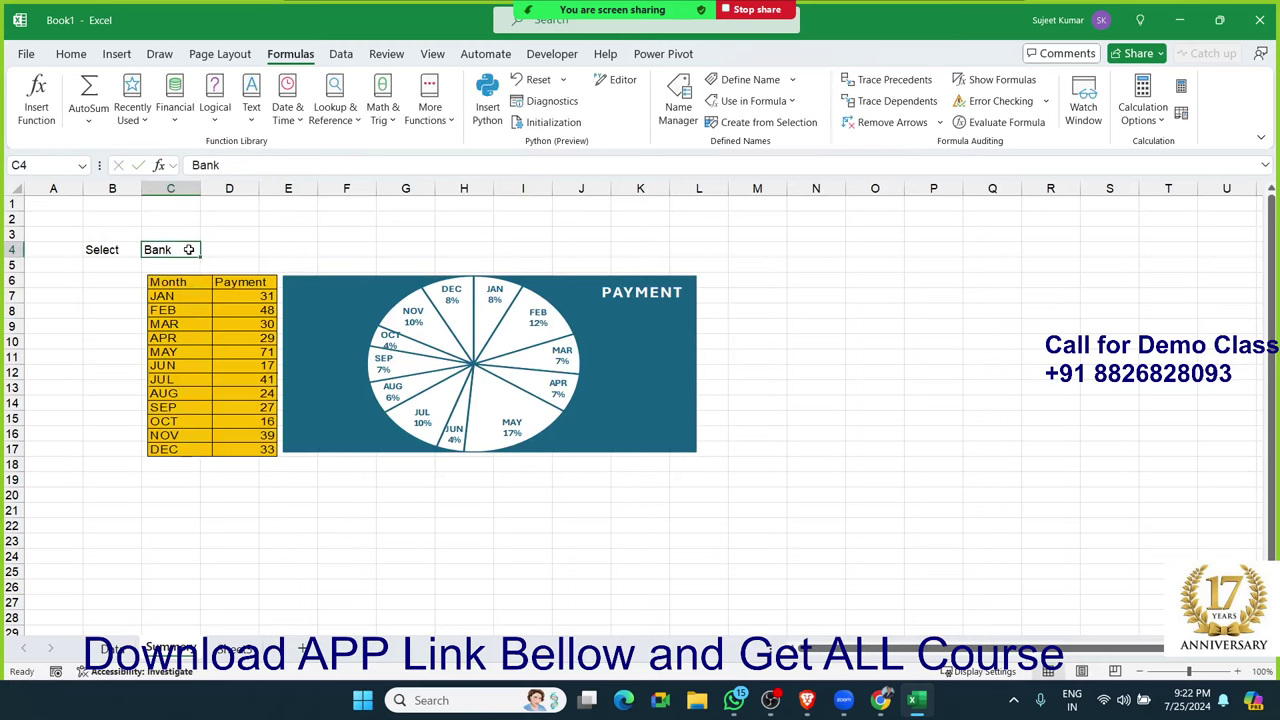
left_click(208, 252)
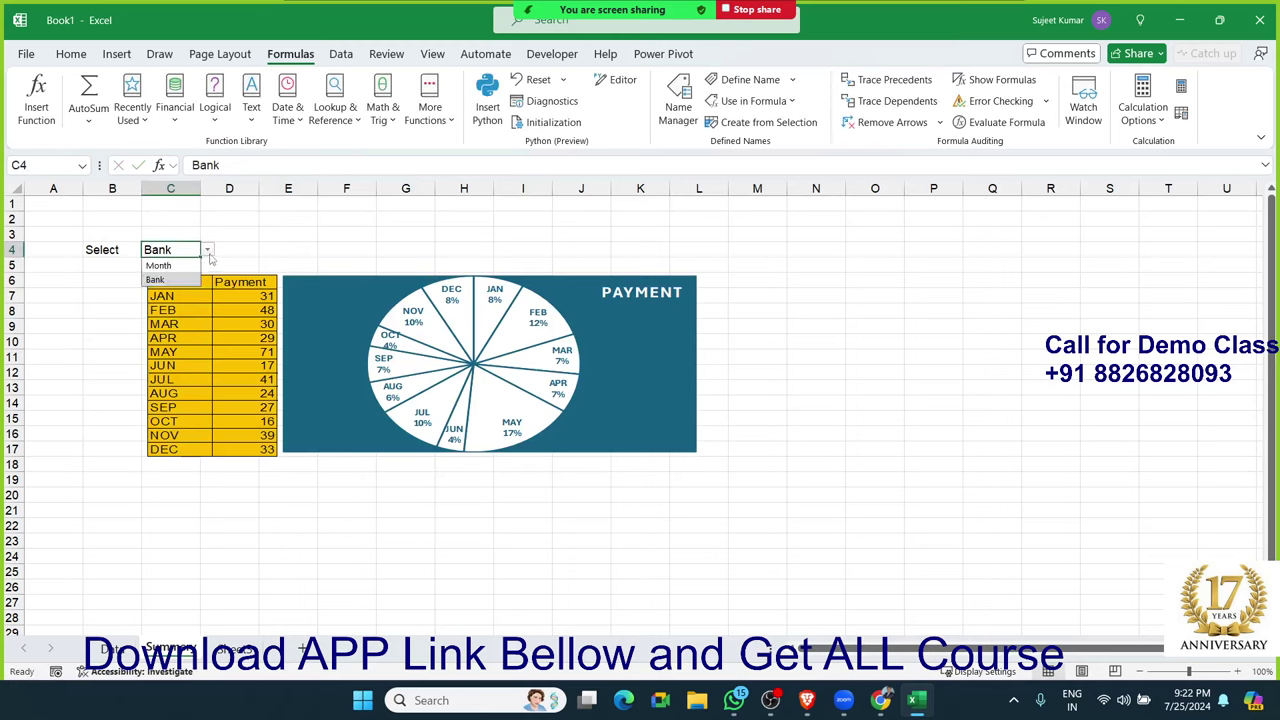
left_click(209, 254)
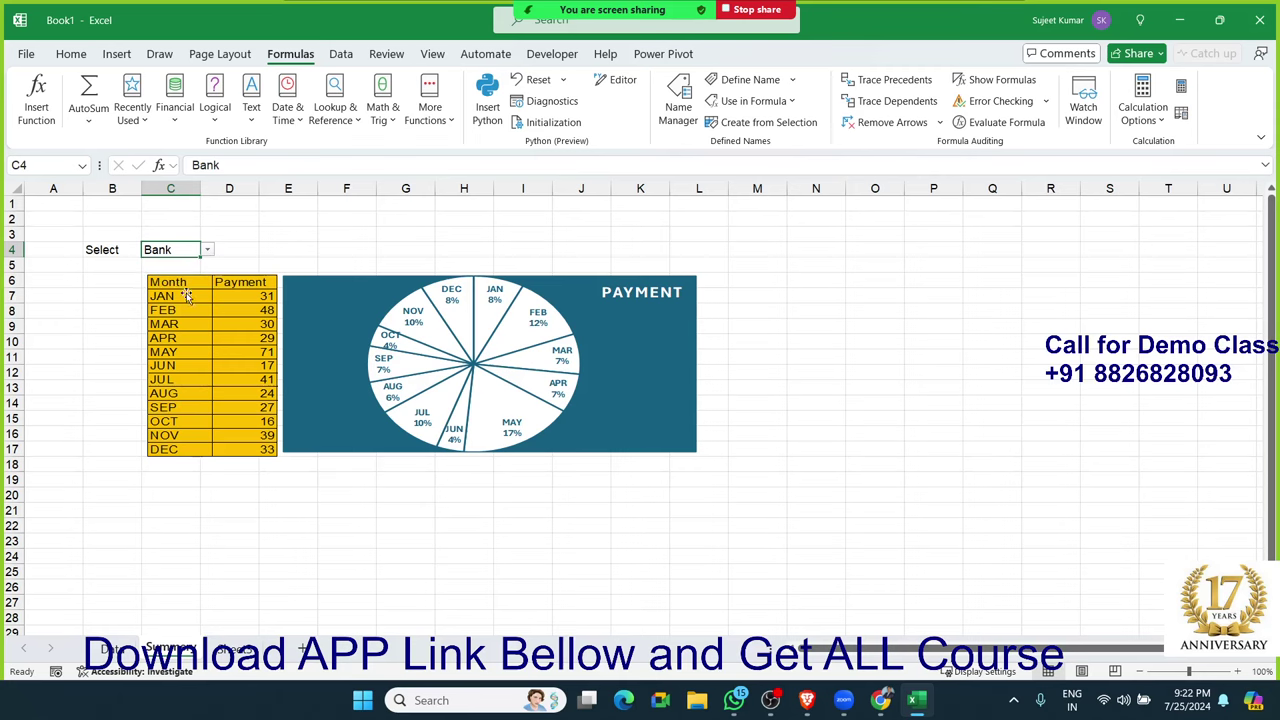
left_click(110, 323)
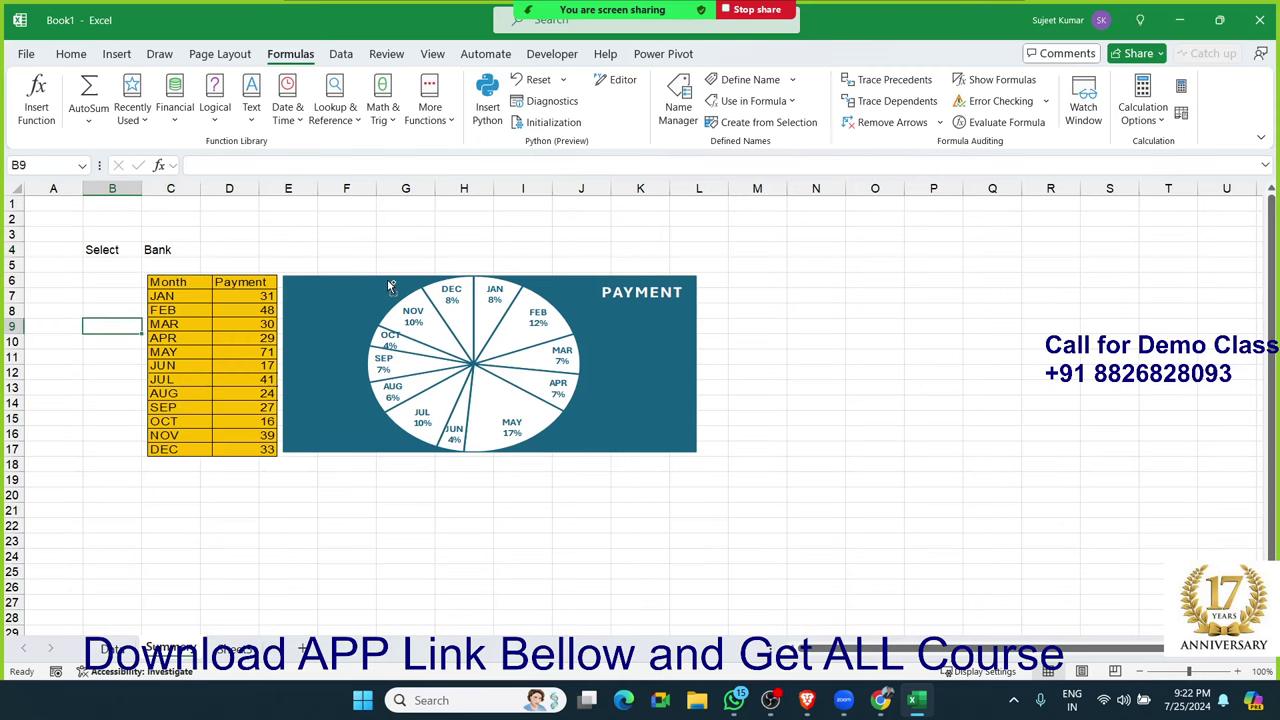
scroll(390, 285, "up", 3, "ctrl")
scroll(388, 277, "up", 2, "ctrl")
Step: Enter =SUM(Bank) in D2 as a total
left_click(422, 249)
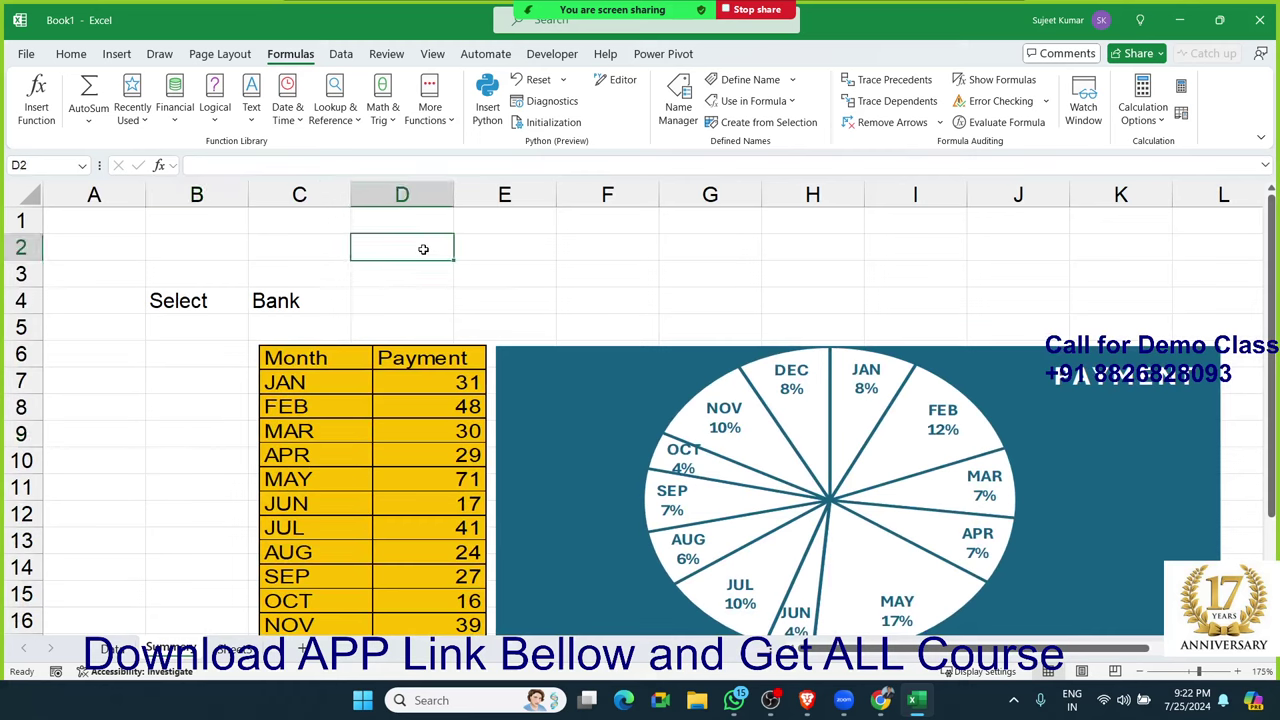
type("=sum")
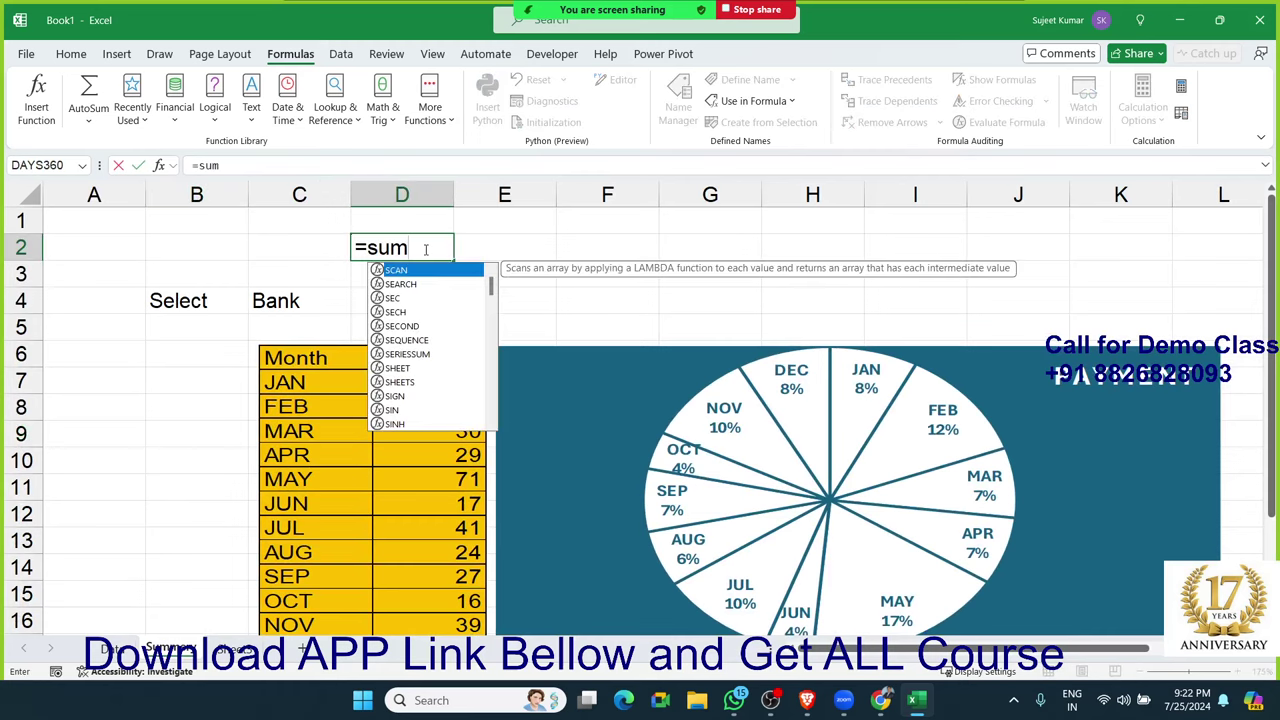
key("Tab")
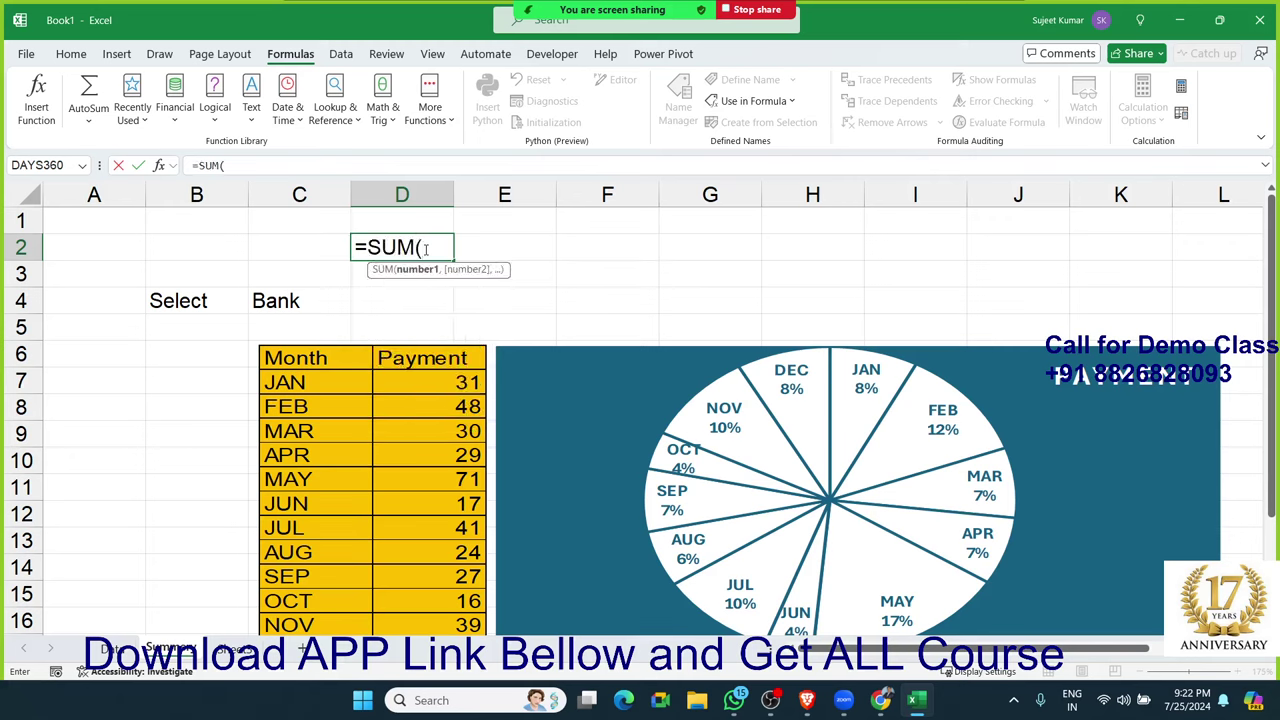
type("b")
key("Down")
key("Tab")
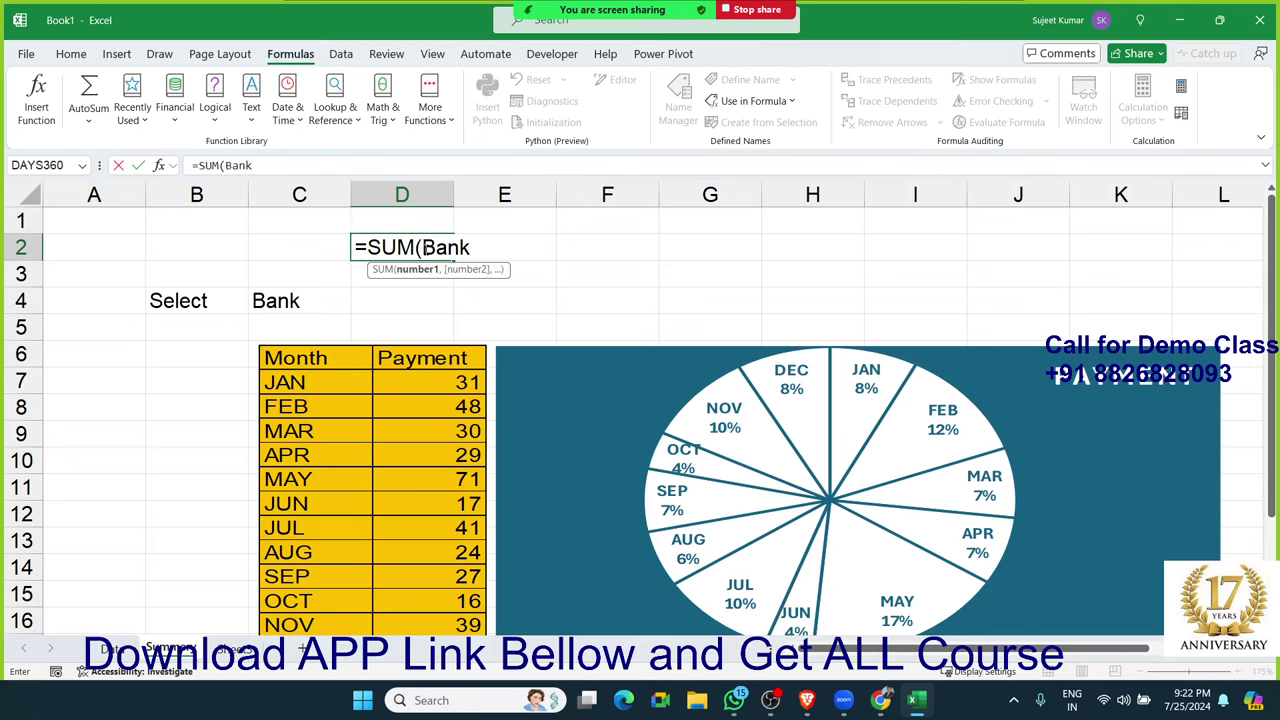
type(")")
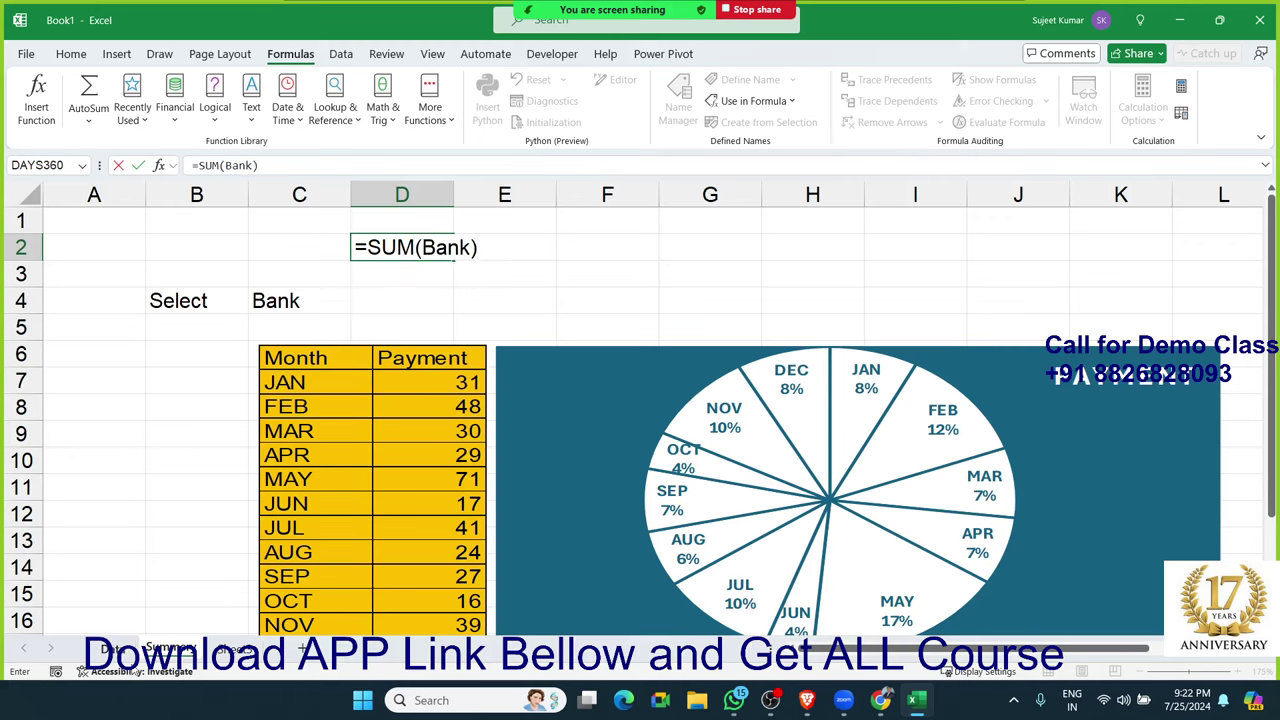
key("Return")
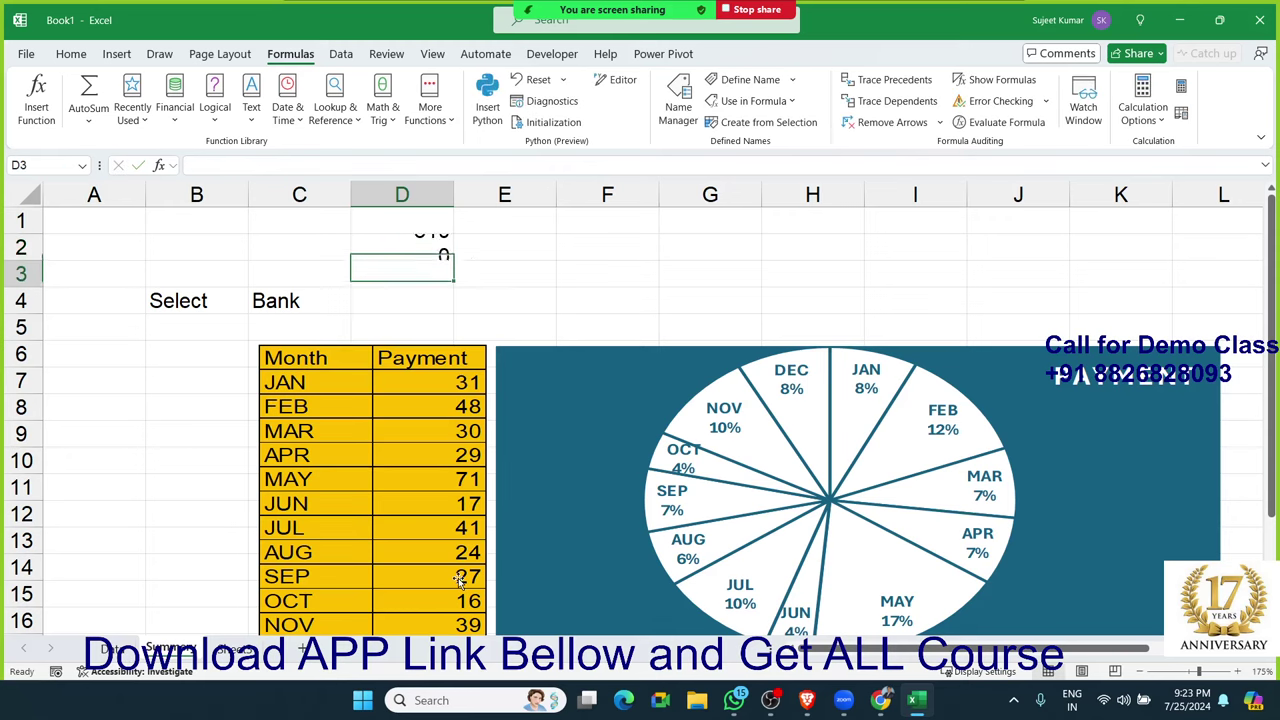
key("Up")
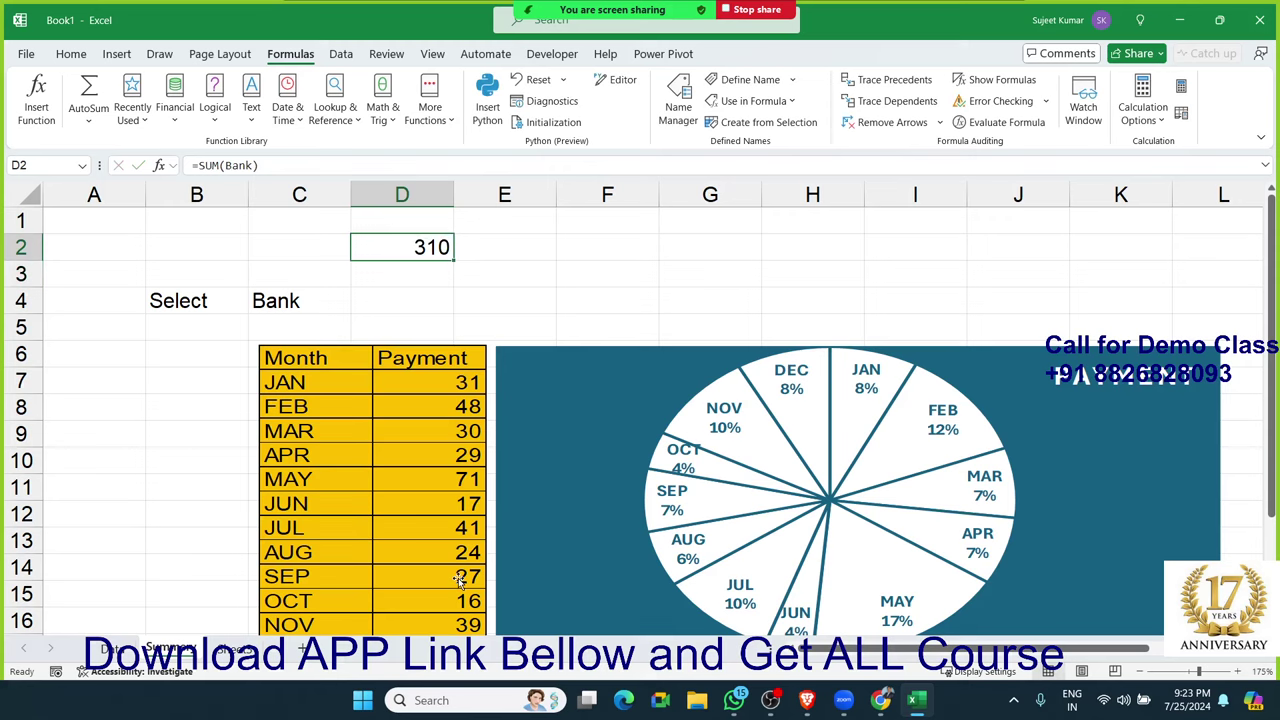
Step: Enter =SUM(C4) in E2, then reopen it to edit the C4 reference
key("Right")
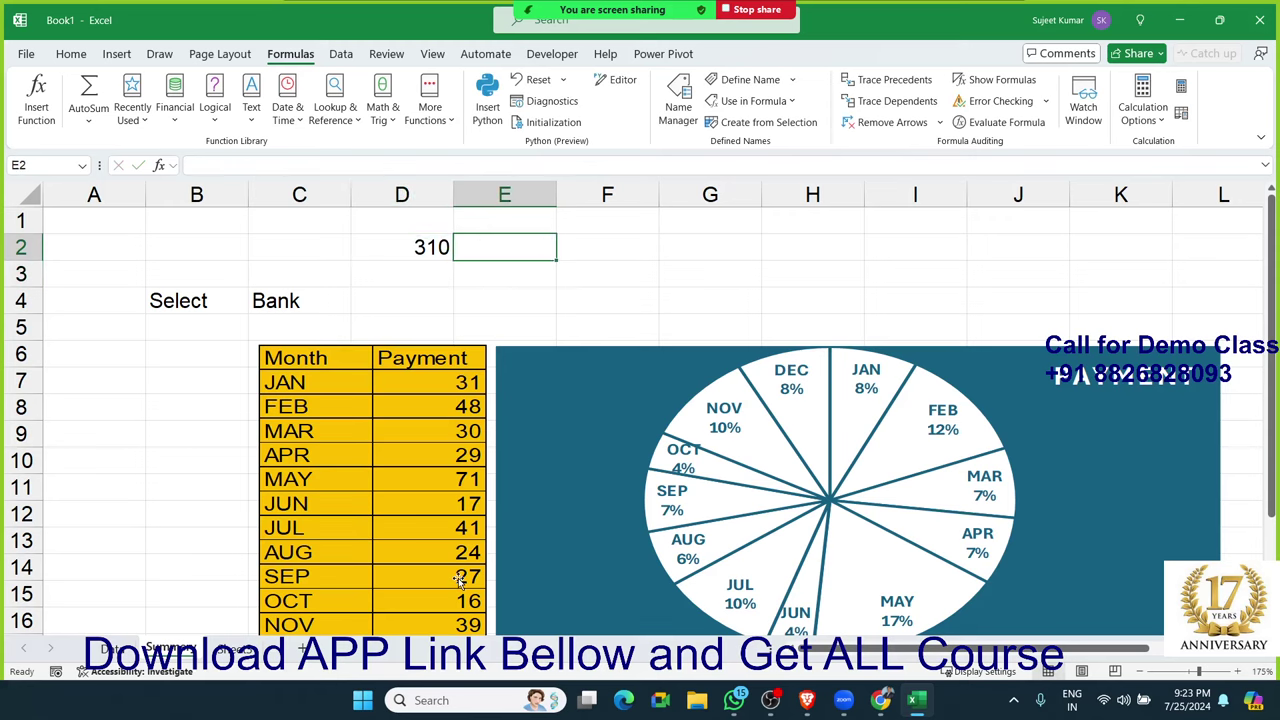
type("=sum")
key("Tab")
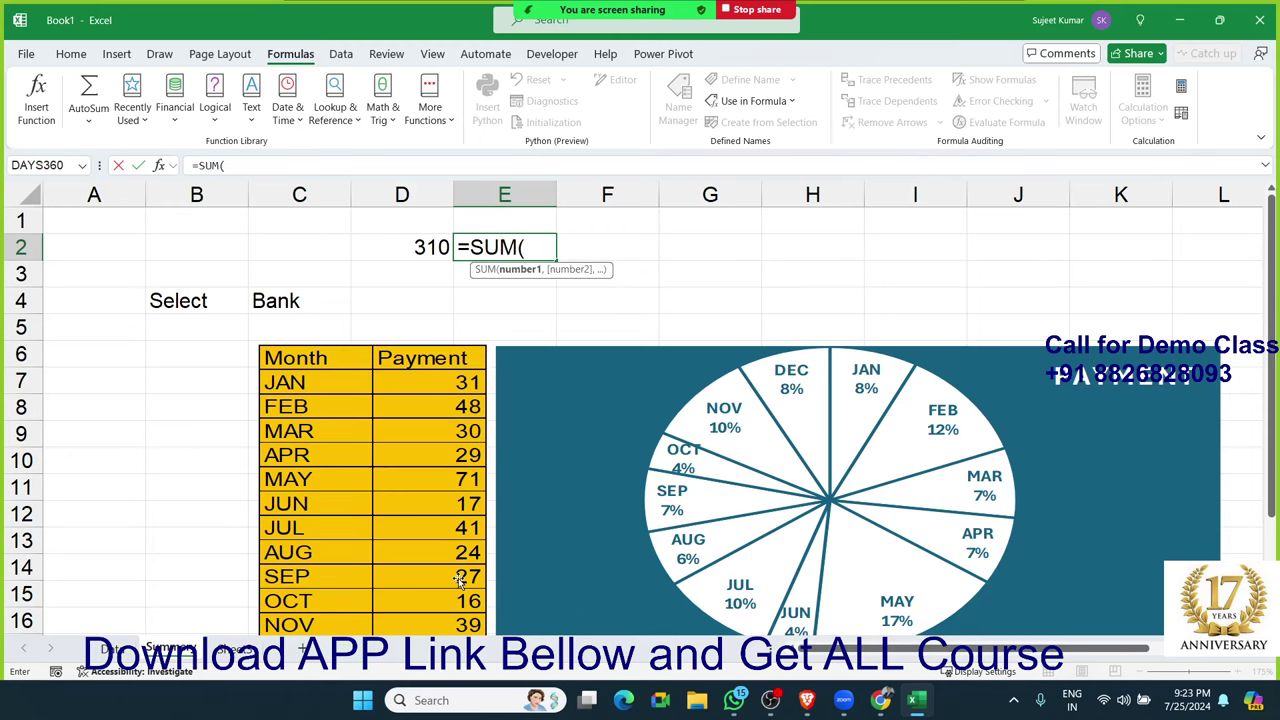
left_click(305, 305)
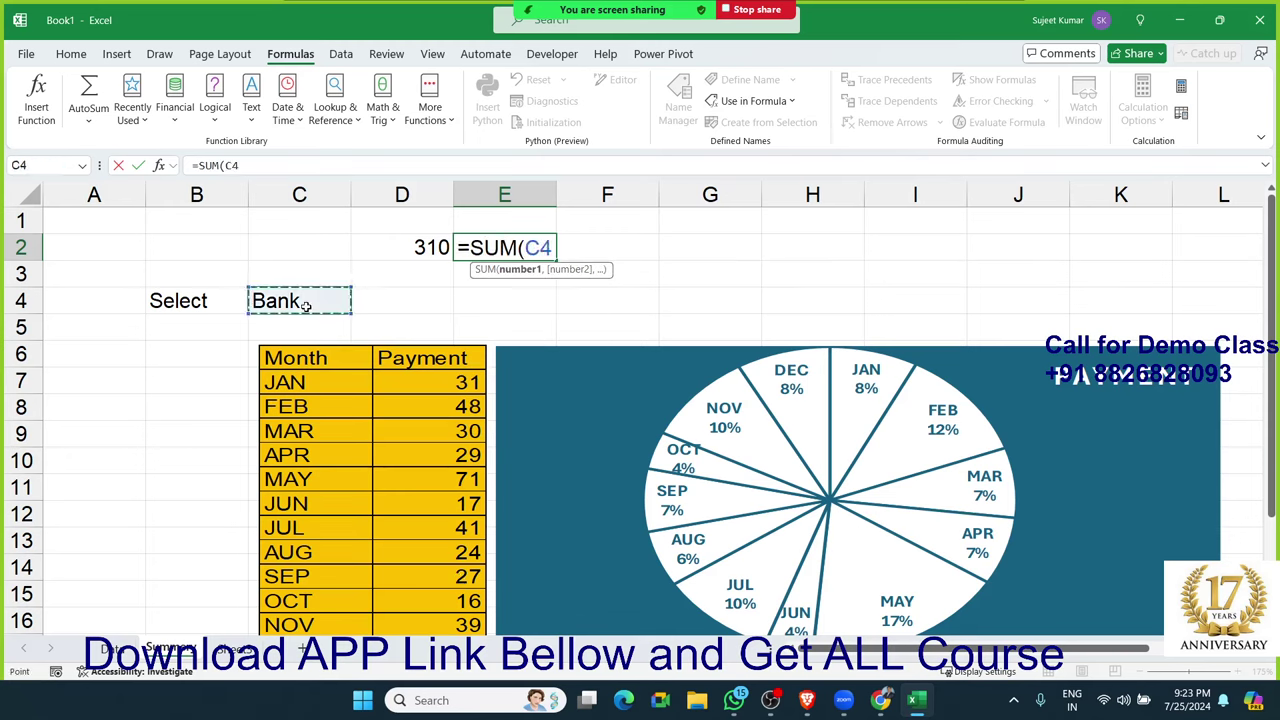
type(")")
key("Return")
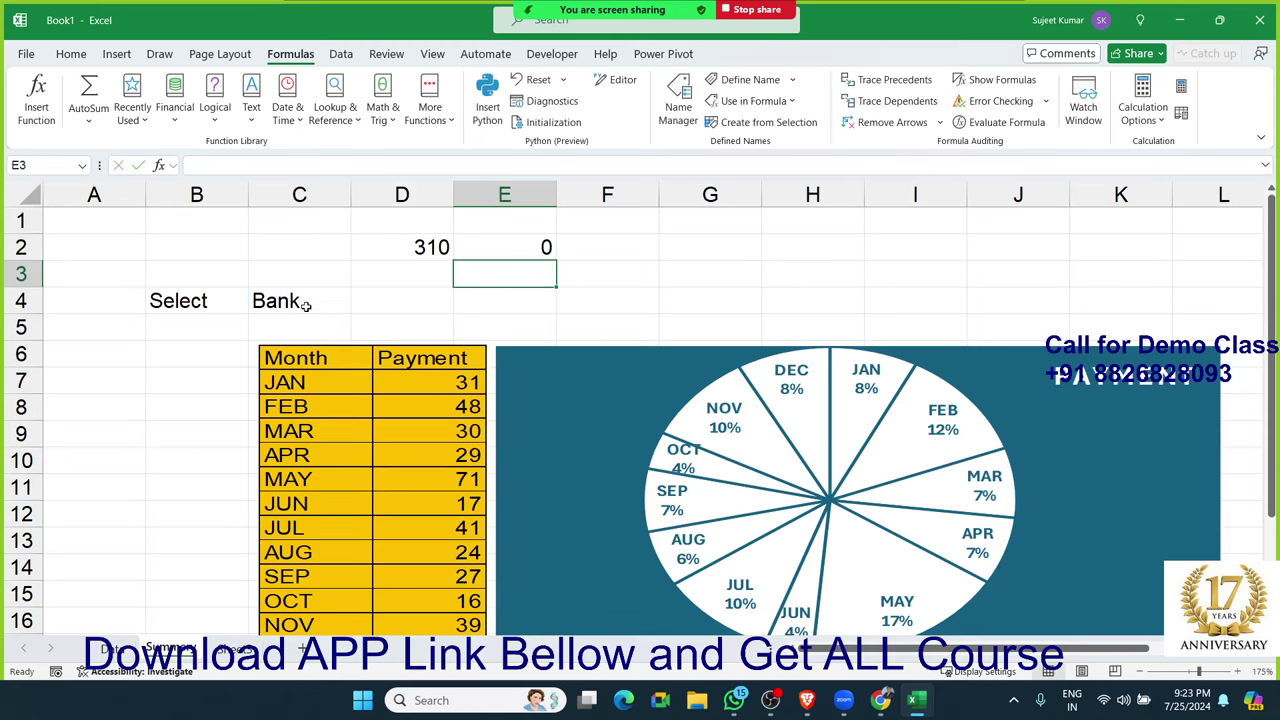
key("Up")
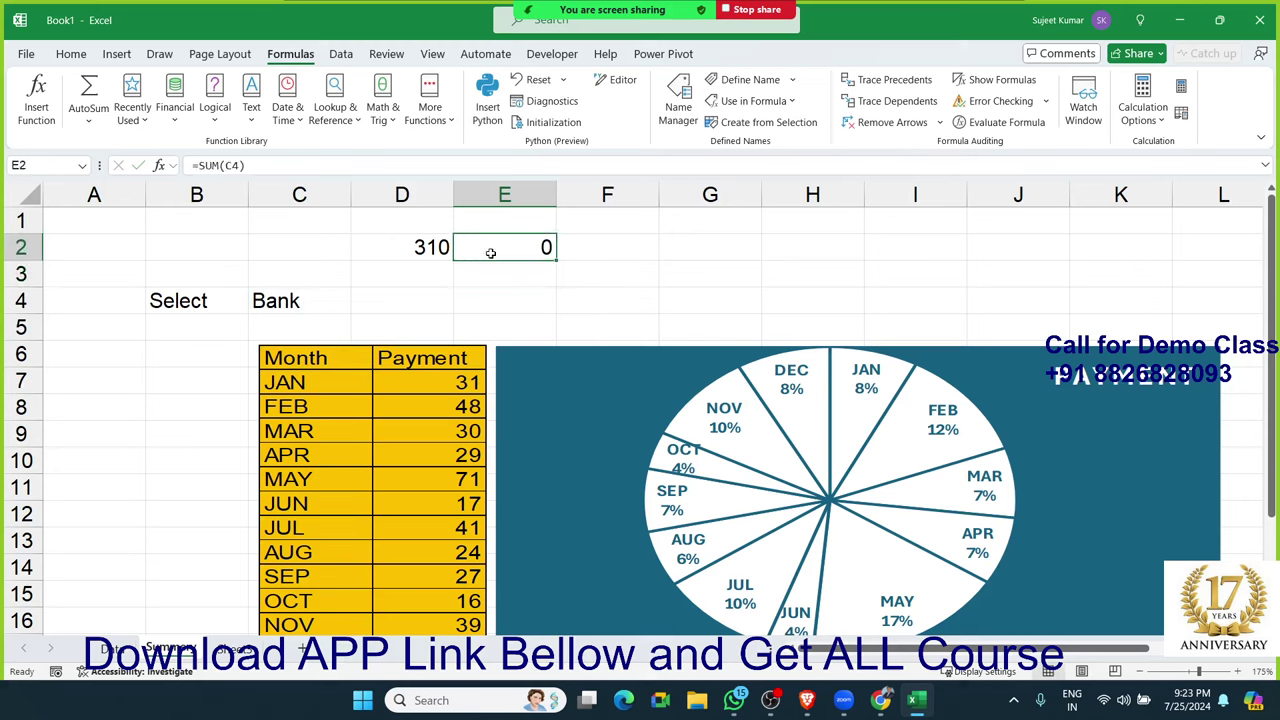
double_click(497, 249)
key("shift+Left")
key("shift+Left")
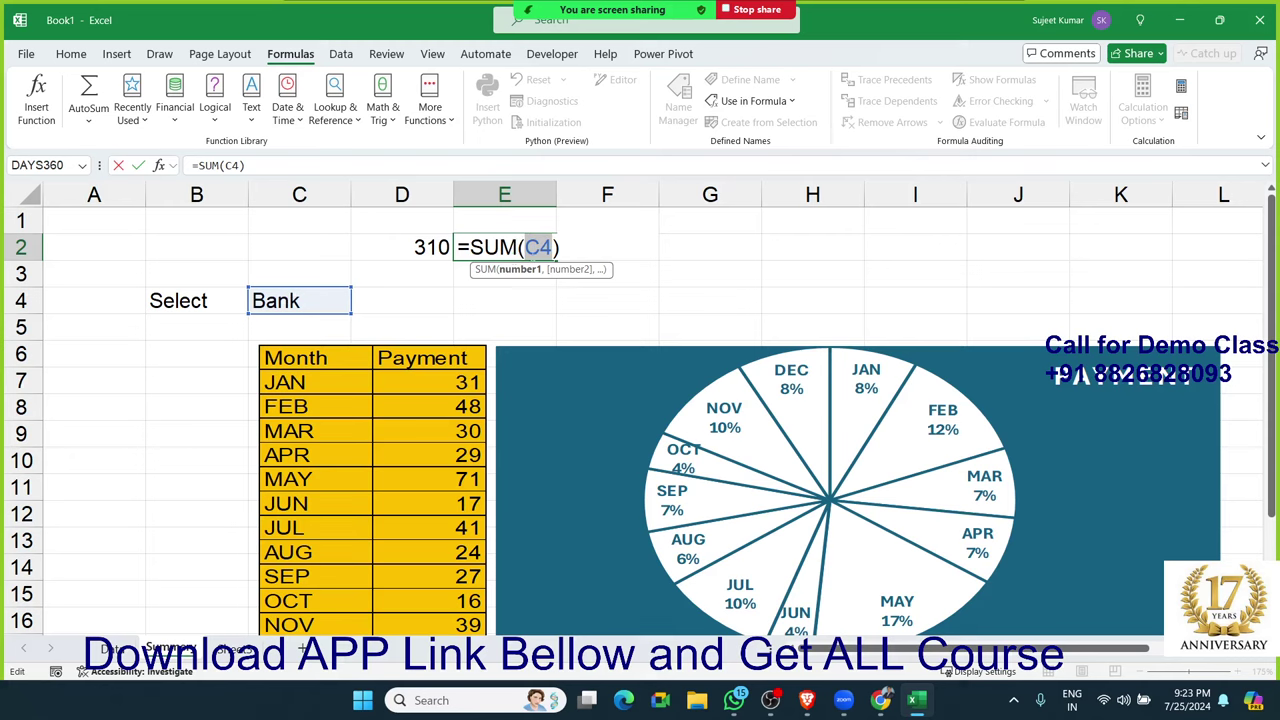
Step: Wrap E2's C4 reference in INDIRECT, giving =SUM(INDIRECT(C4)) which returns 310
left_click(538, 247)
type("id")
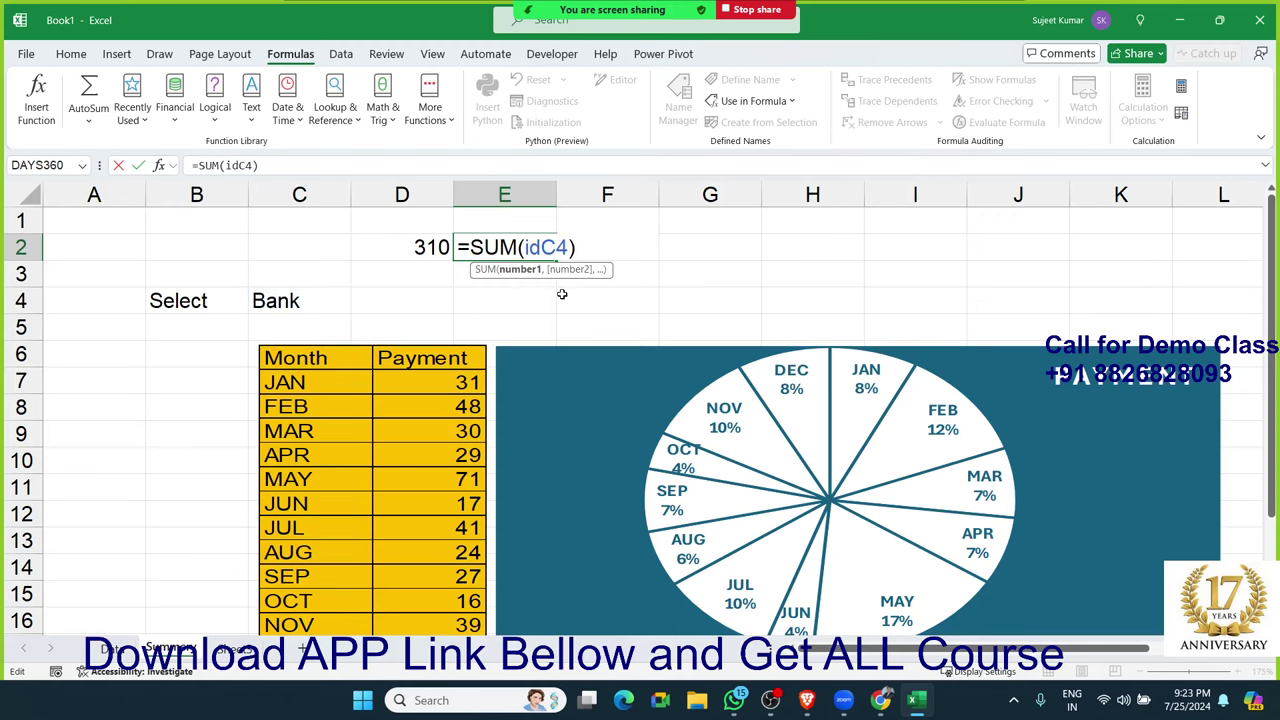
key("BackSpace")
type("n")
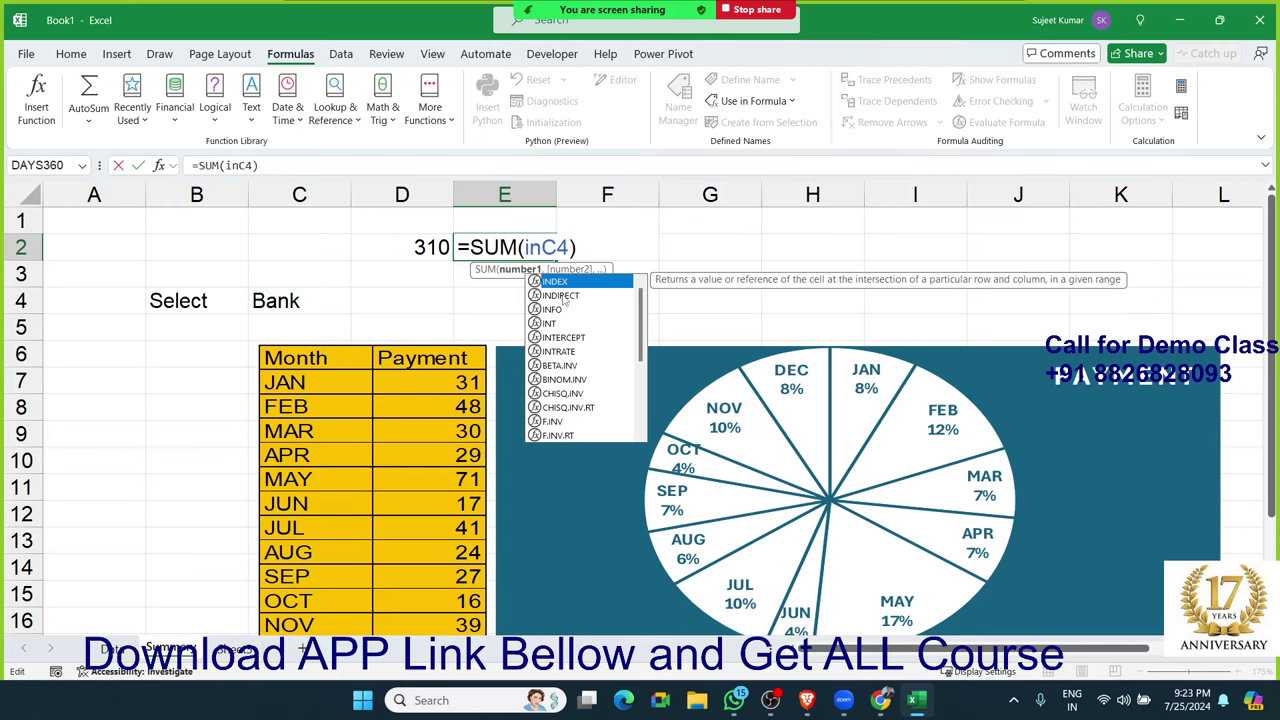
double_click(562, 296)
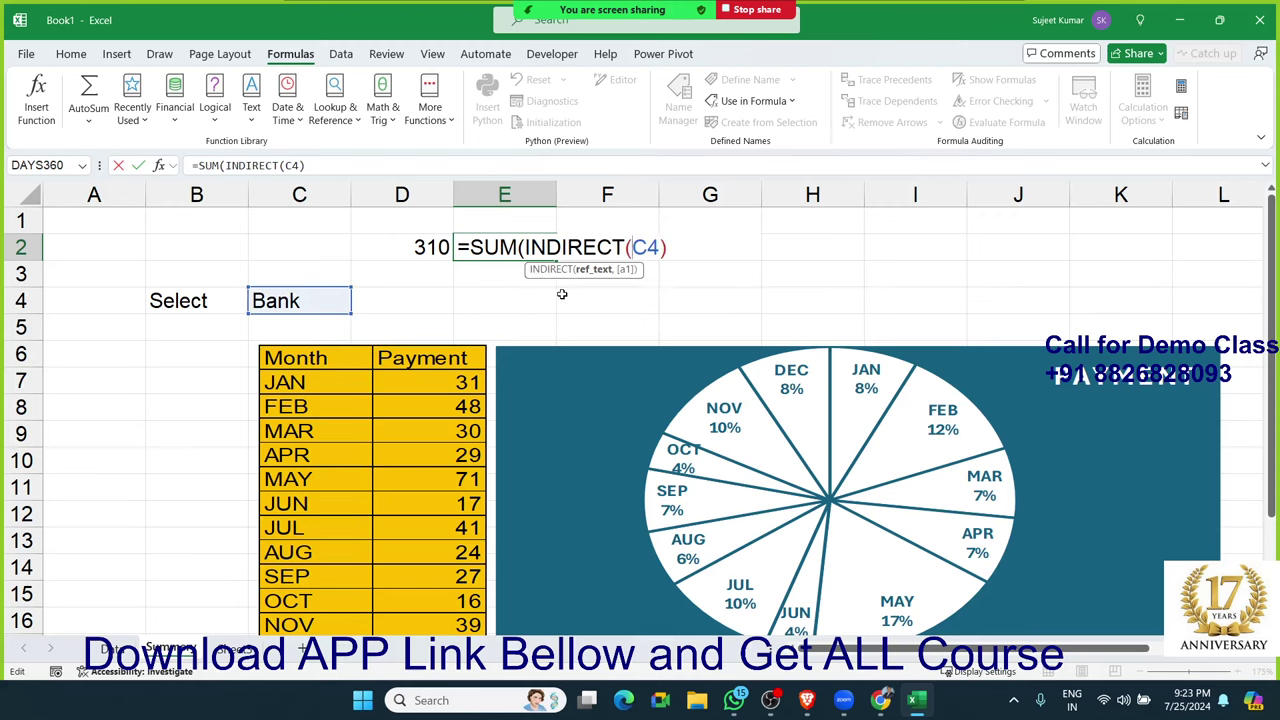
key("Return")
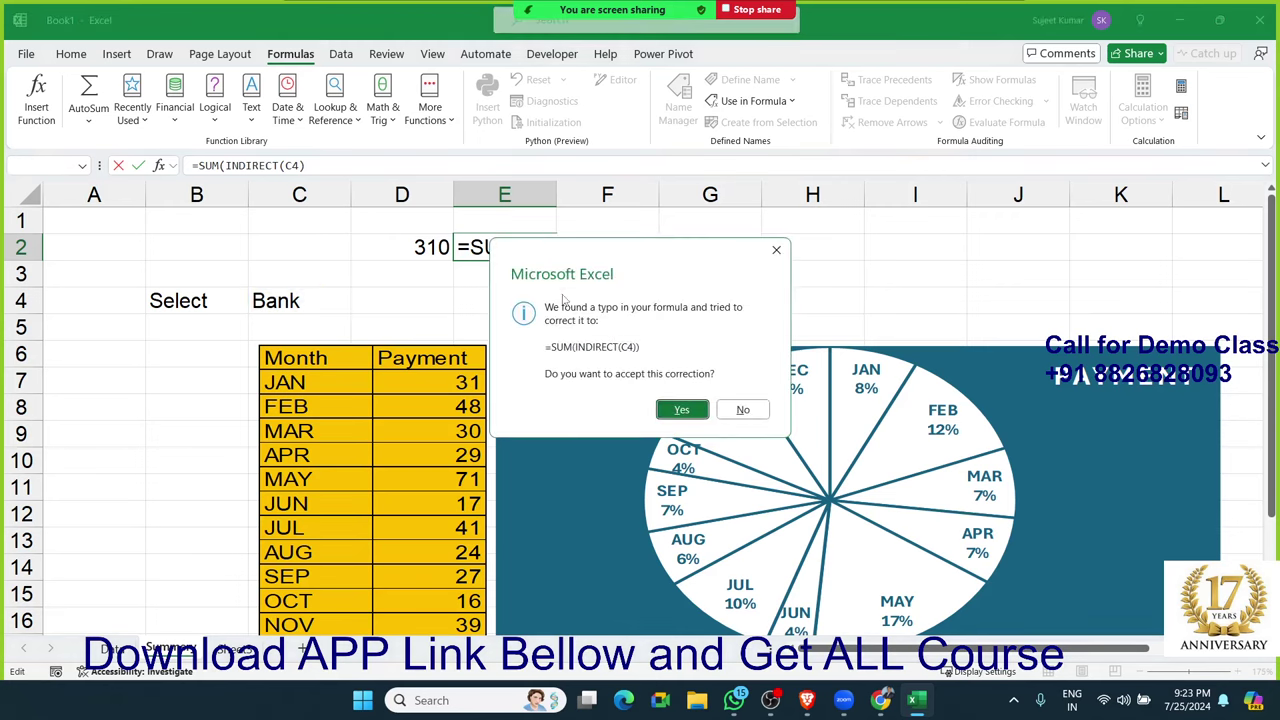
key("Return")
key("Up")
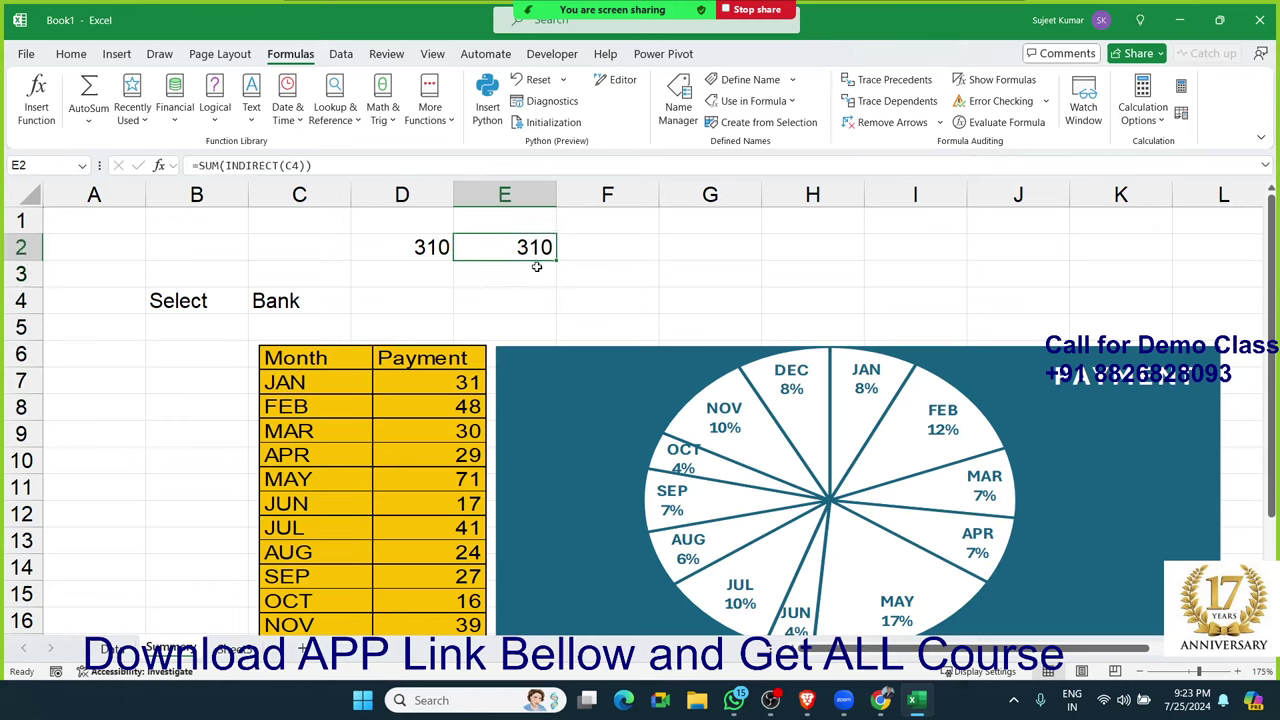
left_click(1004, 122)
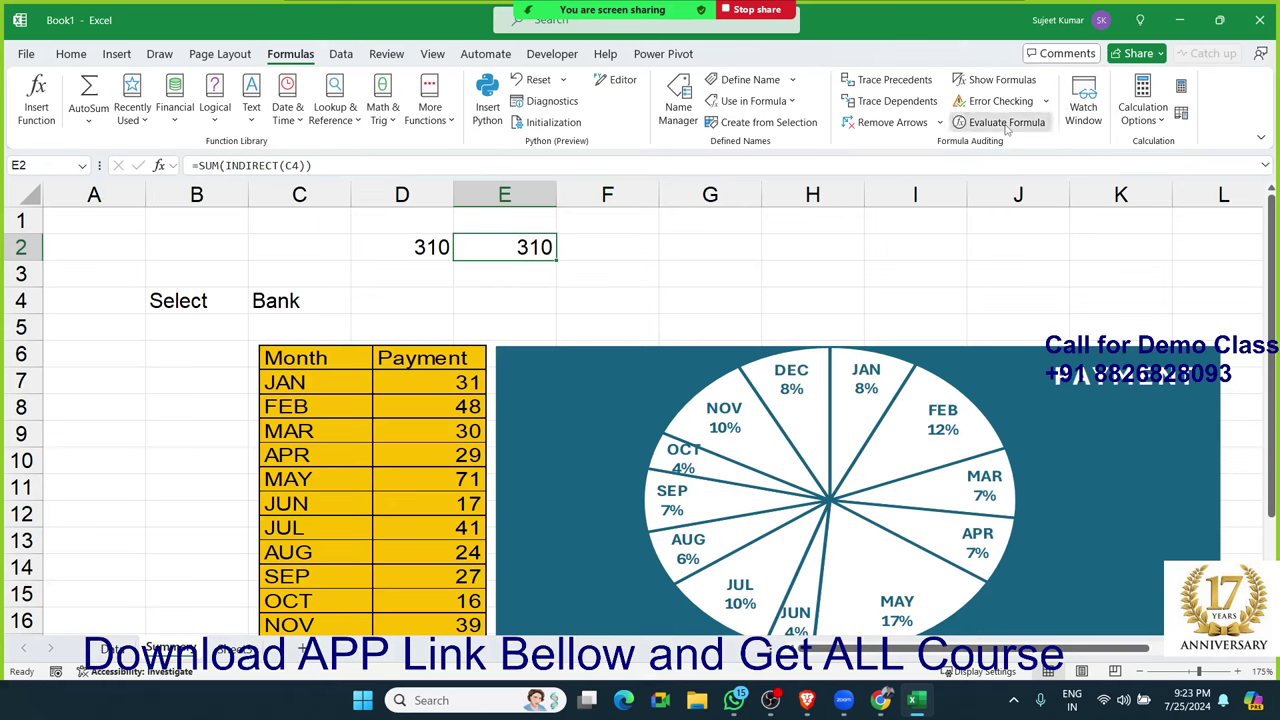
left_click_drag(858, 265, 815, 238)
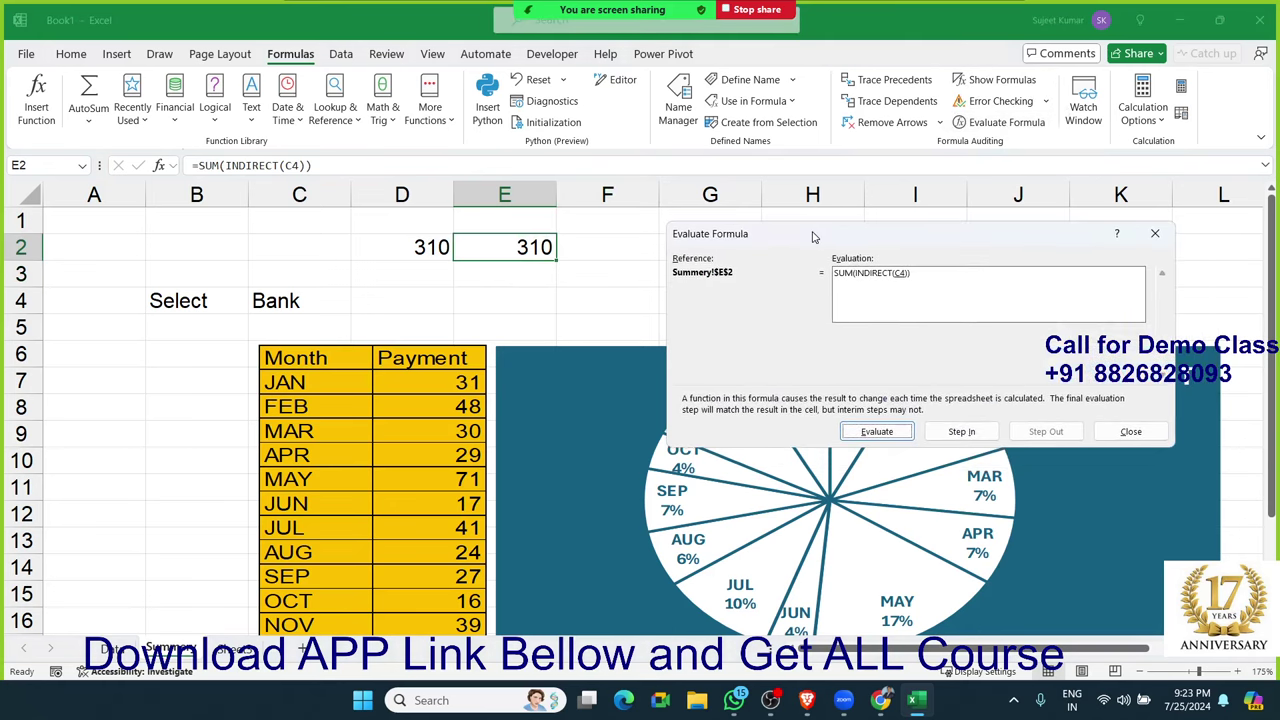
left_click(877, 431)
left_click(886, 432)
left_click(877, 431)
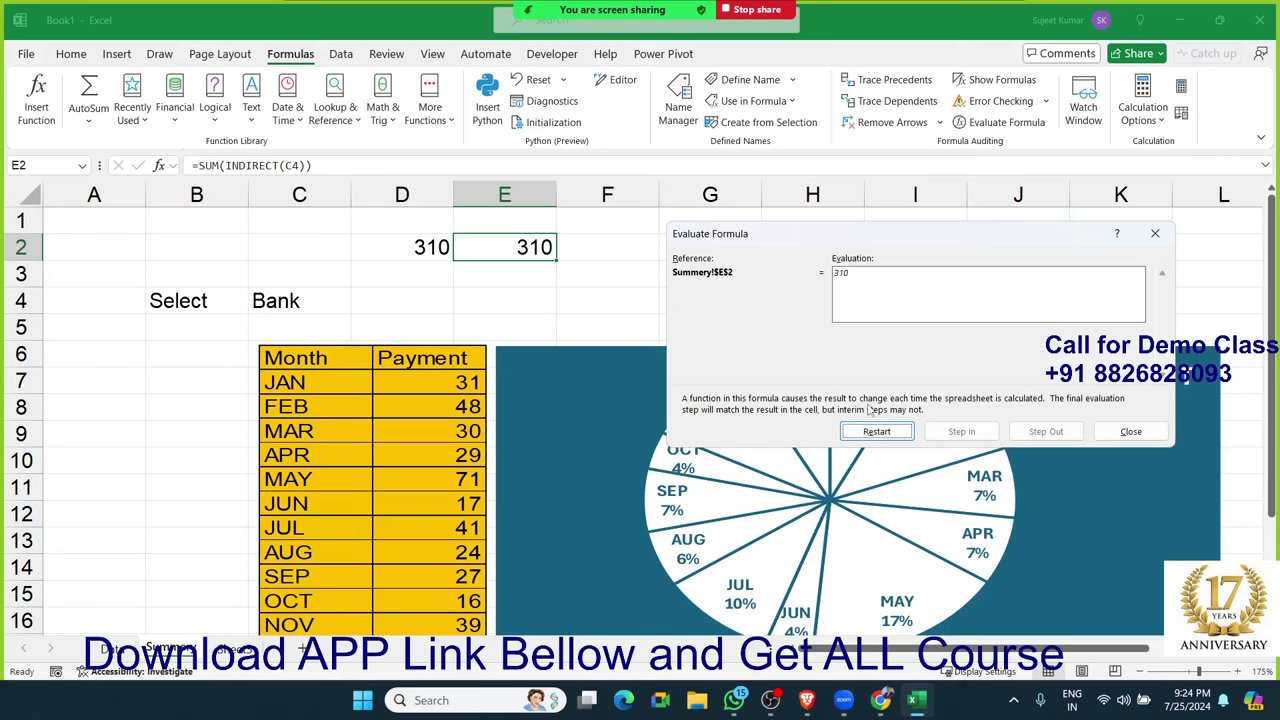
left_click(1130, 431)
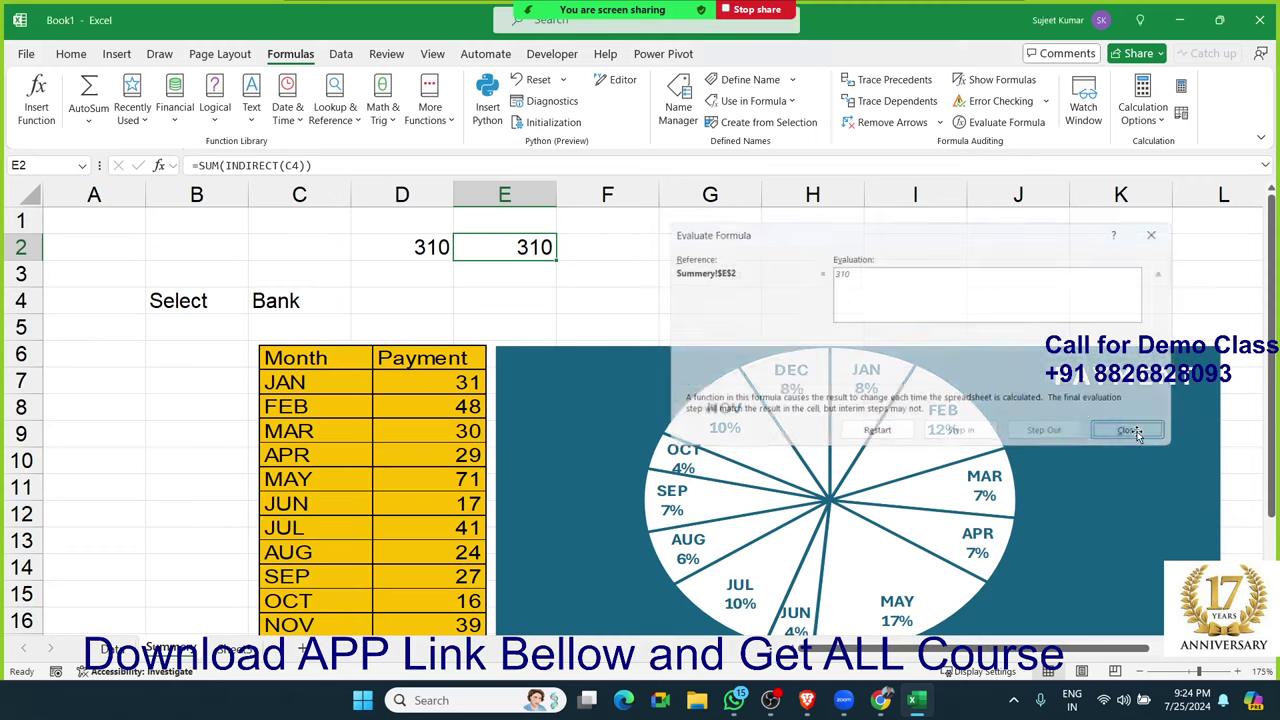
left_click(815, 297)
left_click(676, 358)
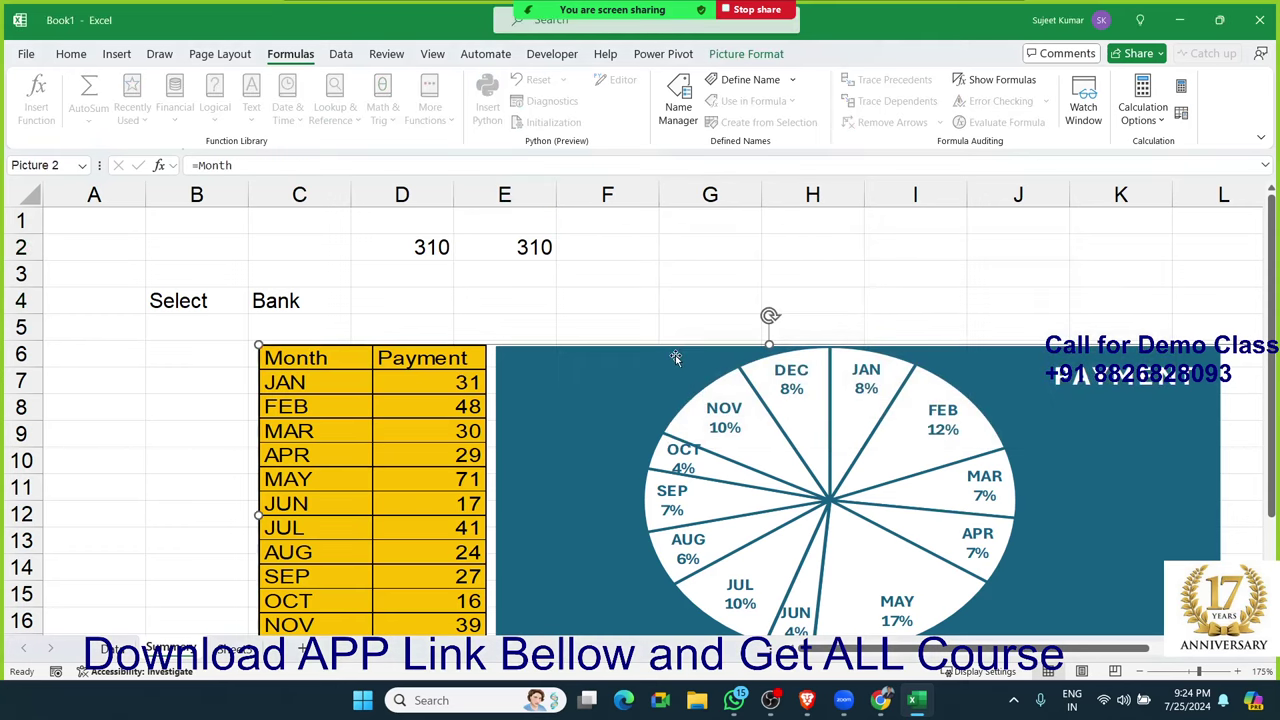
double_click(197, 167)
key("BackSpace")
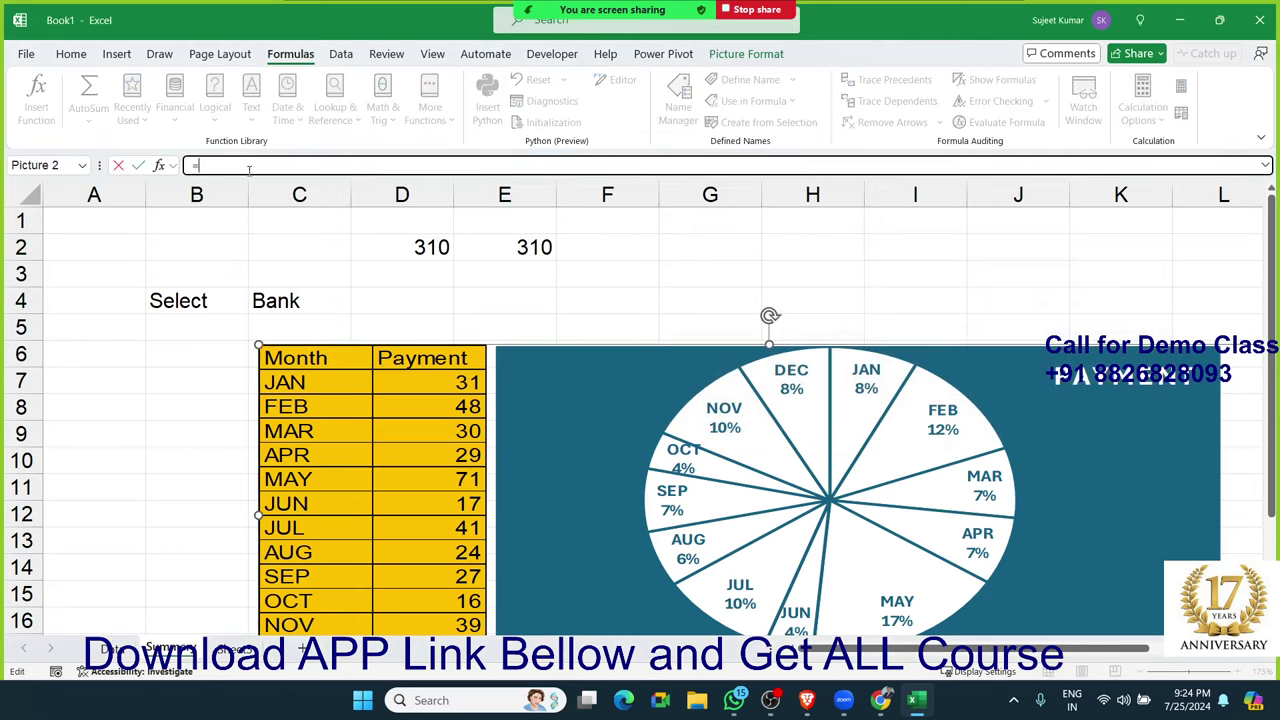
left_click(265, 300)
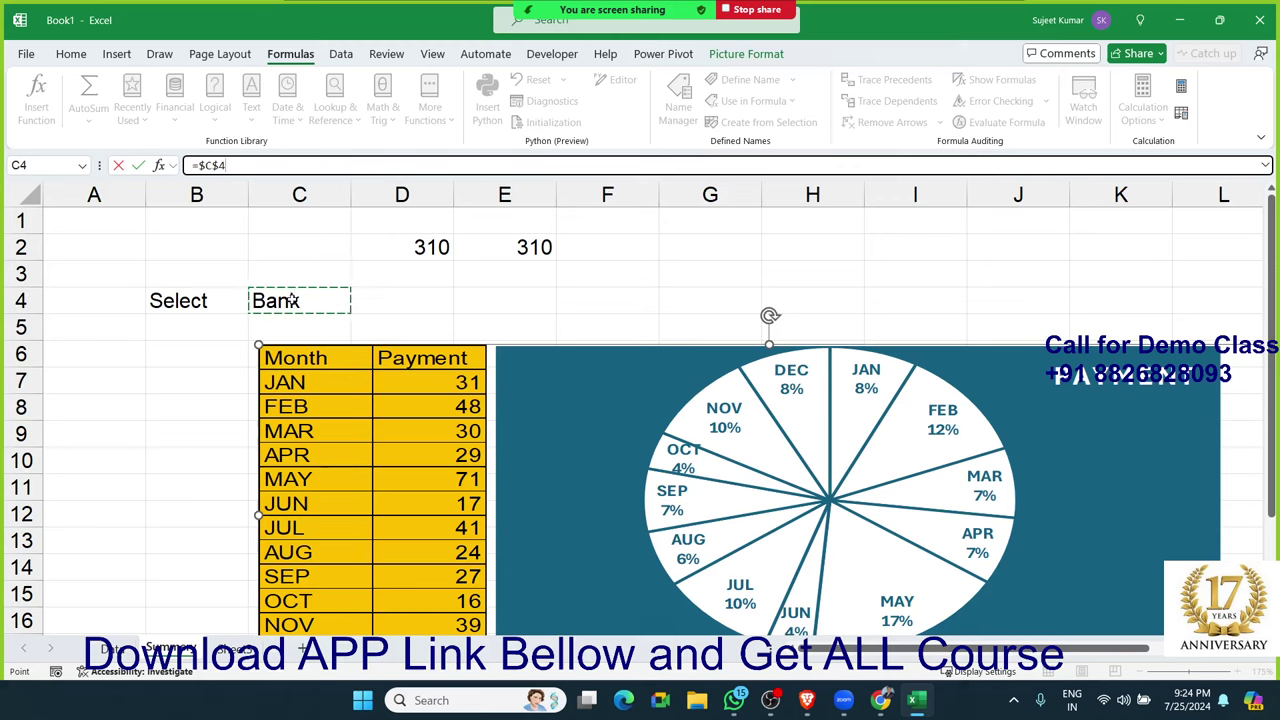
key("Return")
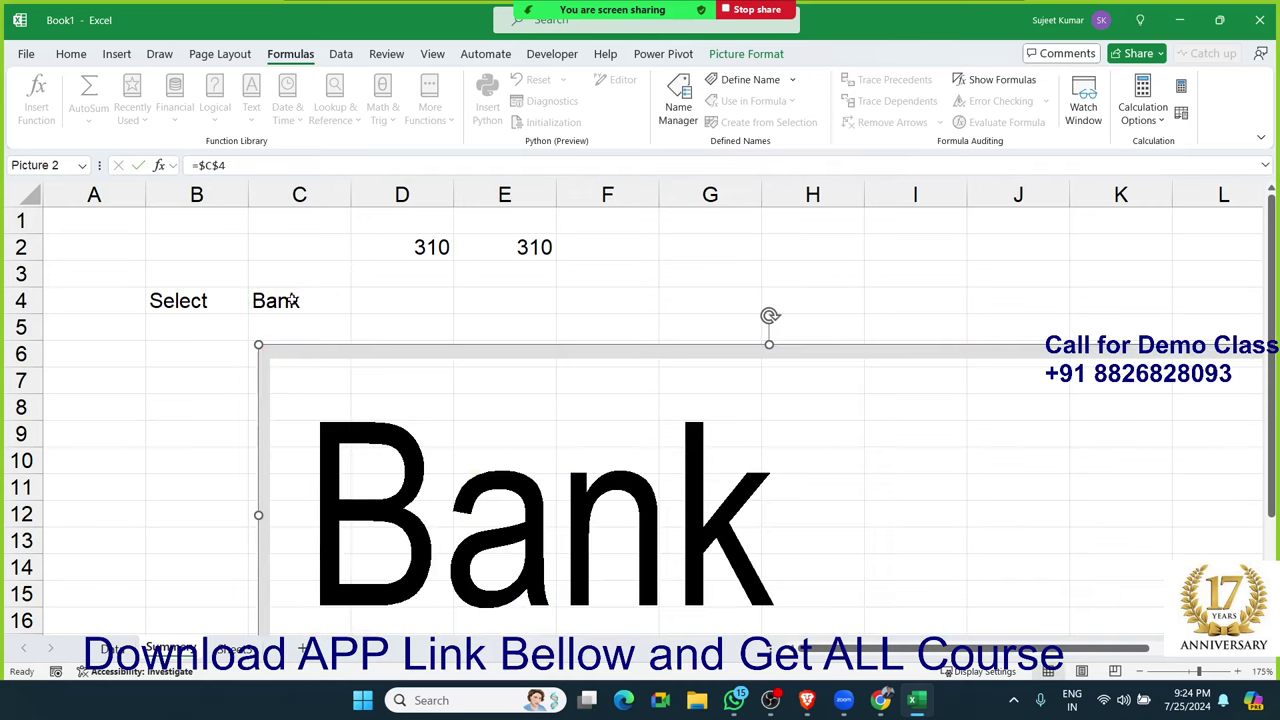
scroll(294, 334, "down", 2)
scroll(306, 354, "down", 4)
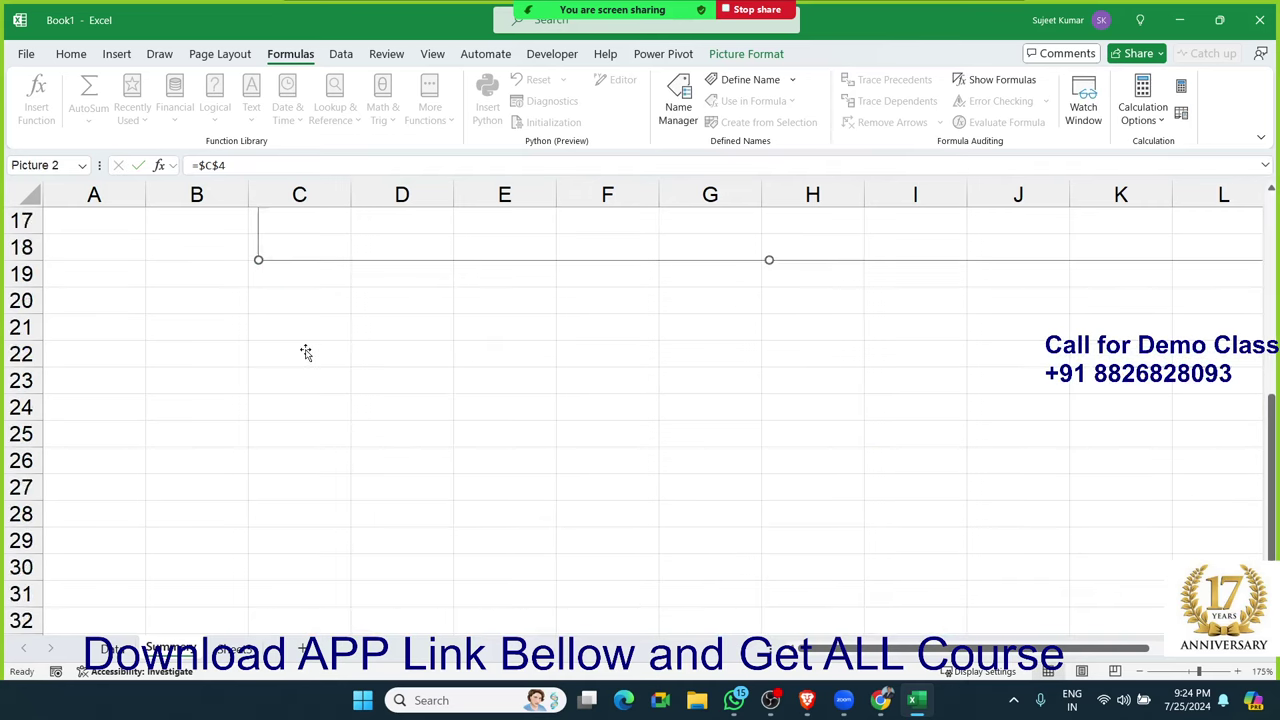
scroll(306, 352, "up", 5)
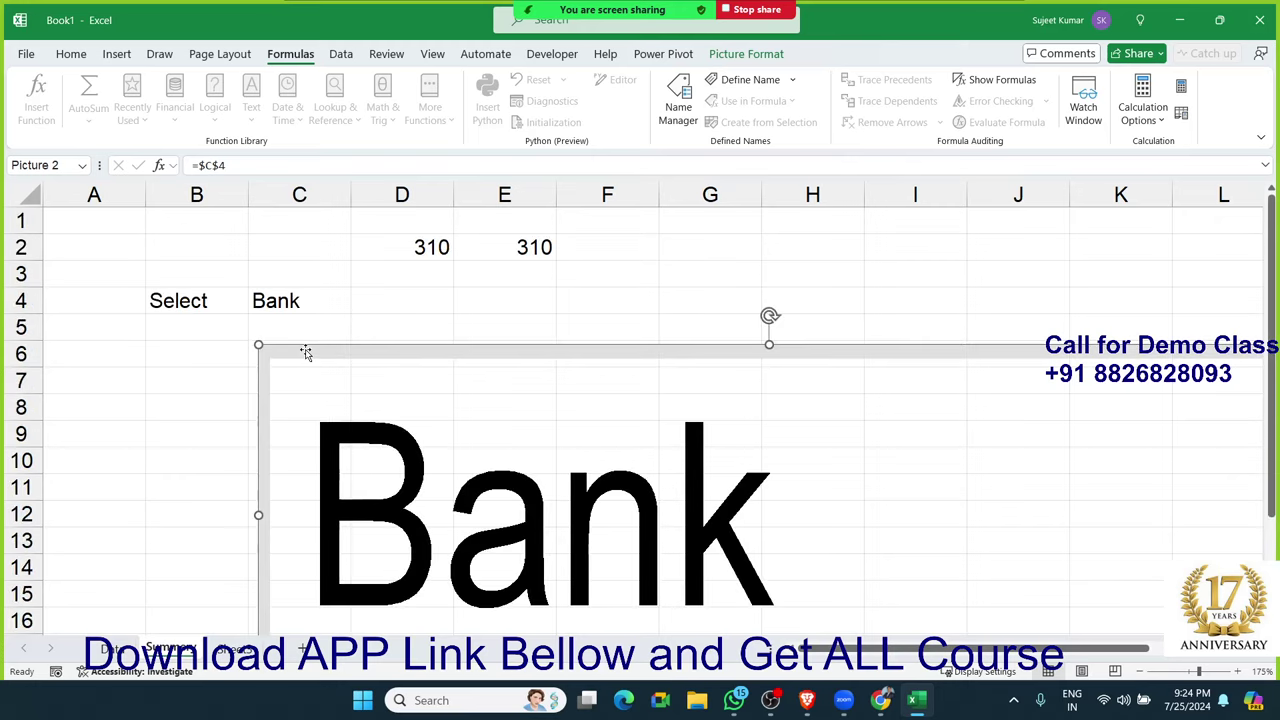
double_click(216, 175)
type("Month")
key("Return")
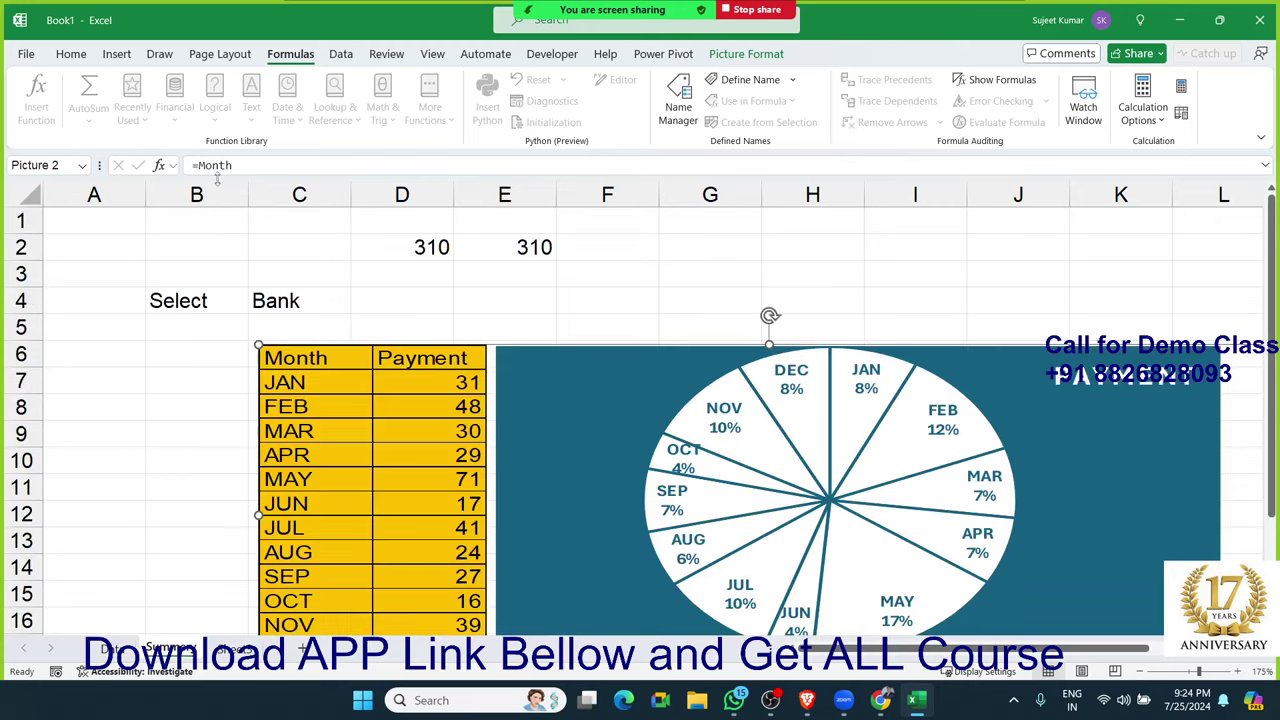
left_click_drag(198, 166, 262, 170)
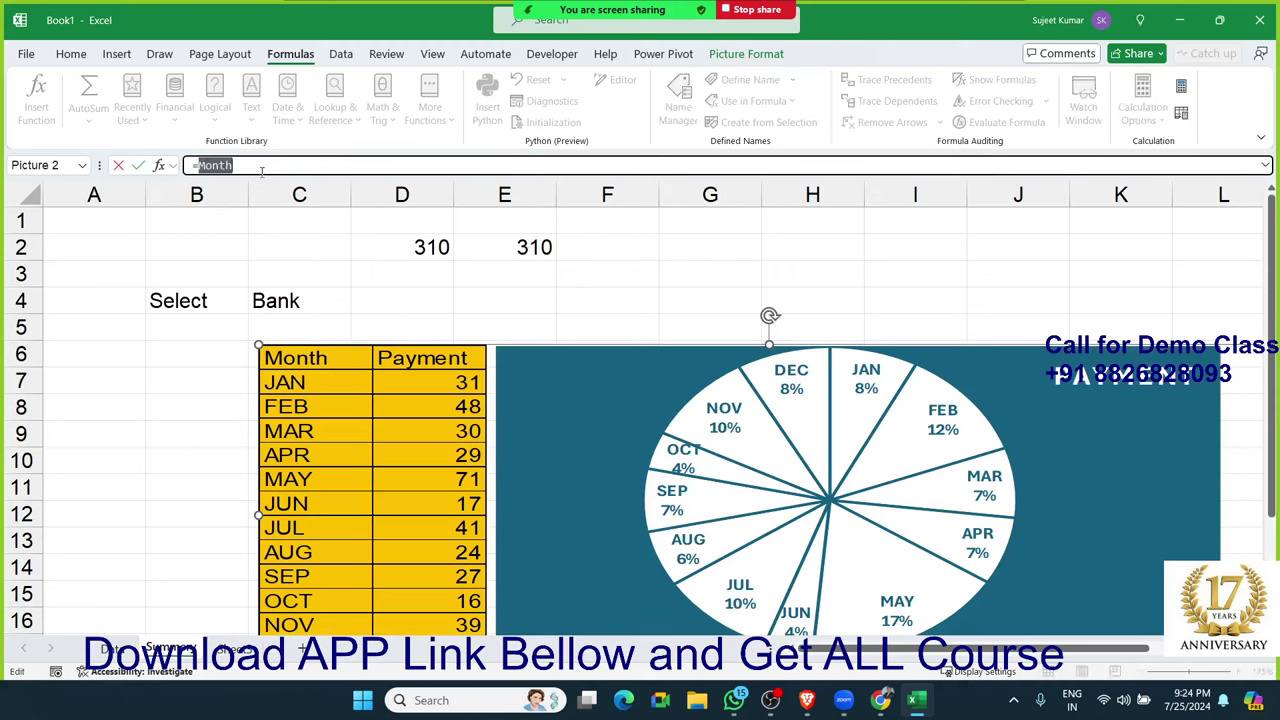
type("ind")
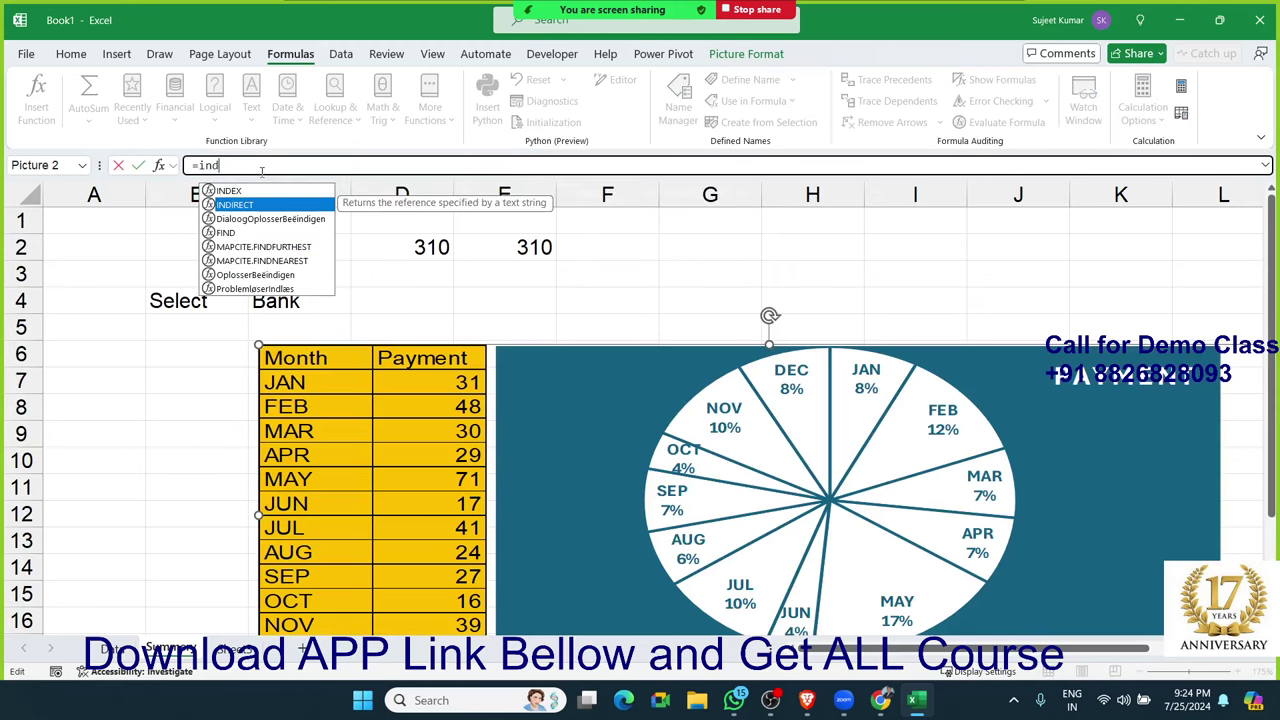
key("Tab")
left_click(298, 302)
key("F4")
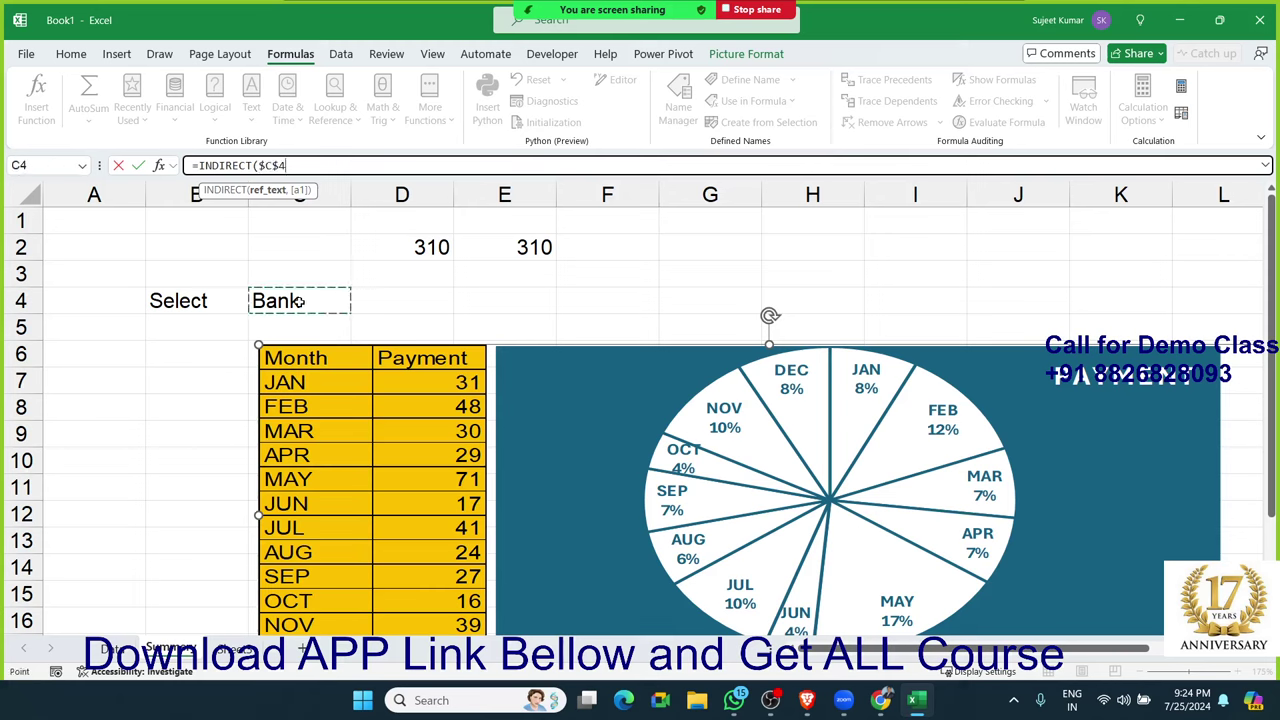
type(")")
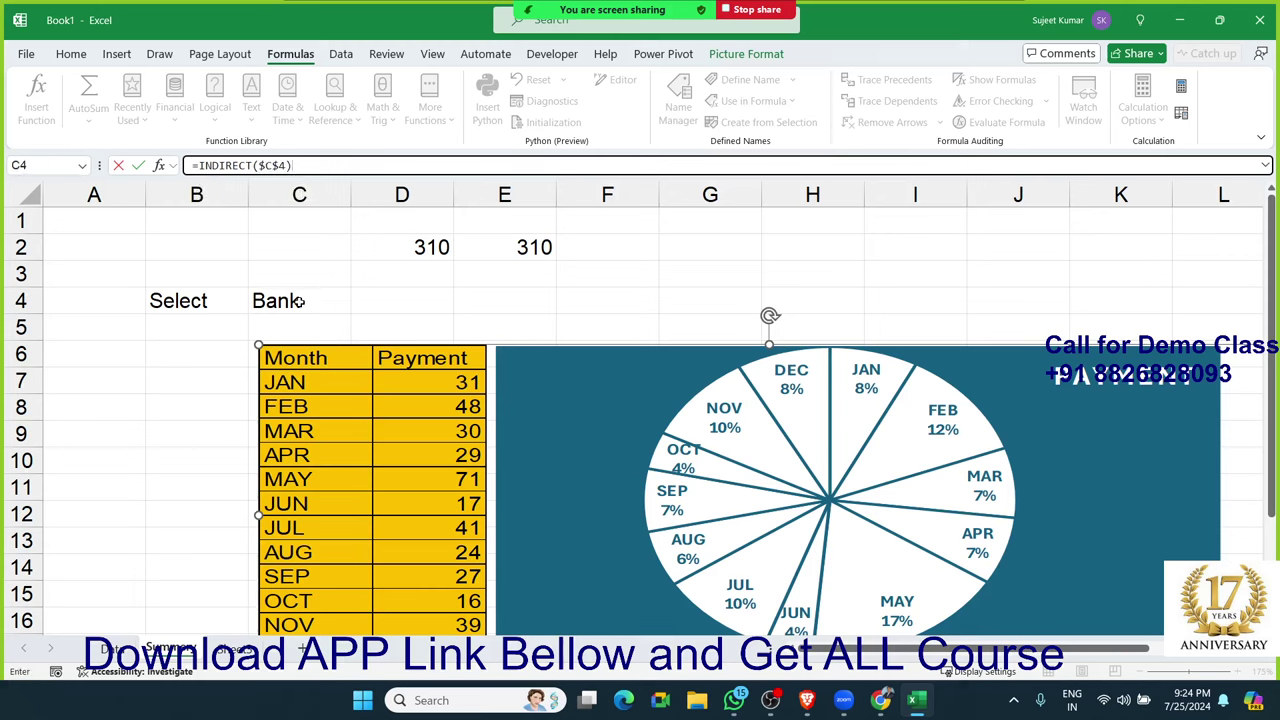
key("Return")
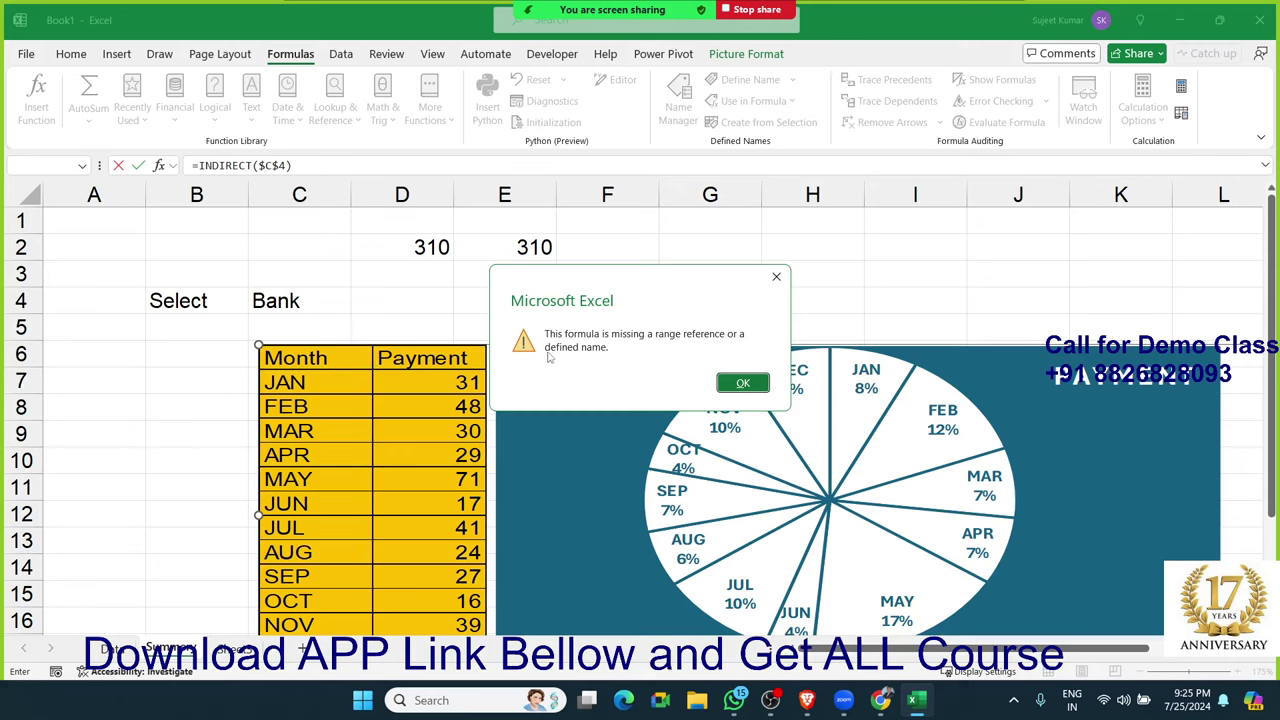
key("Return")
key("Escape")
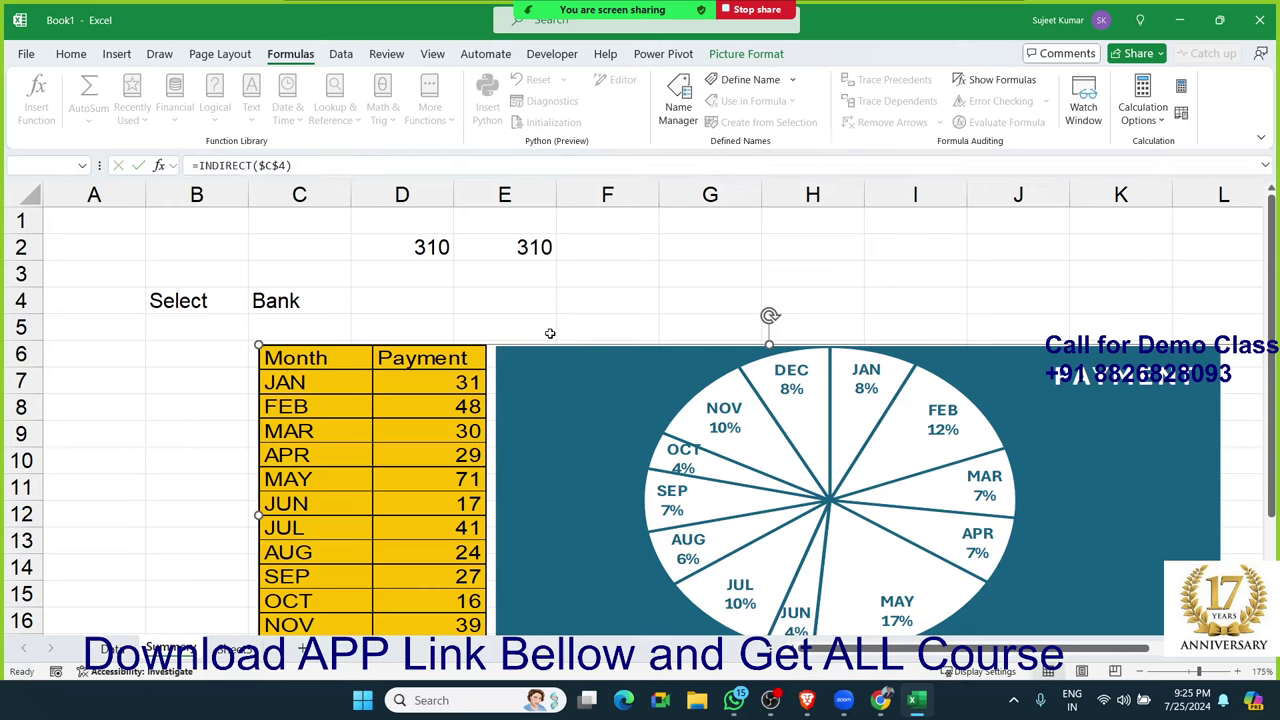
Step: Create the workbook name Show with Refers to =INDIRECT(Summery!$C$4)
left_click(648, 313)
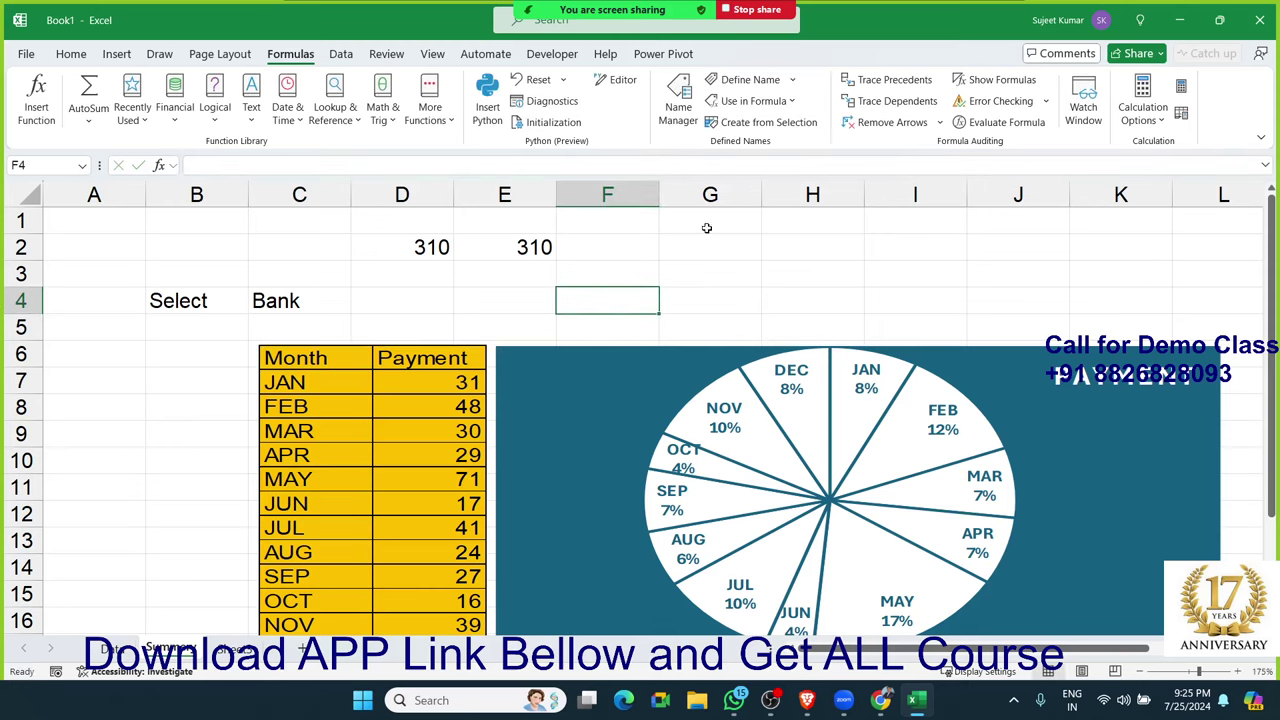
left_click(750, 79)
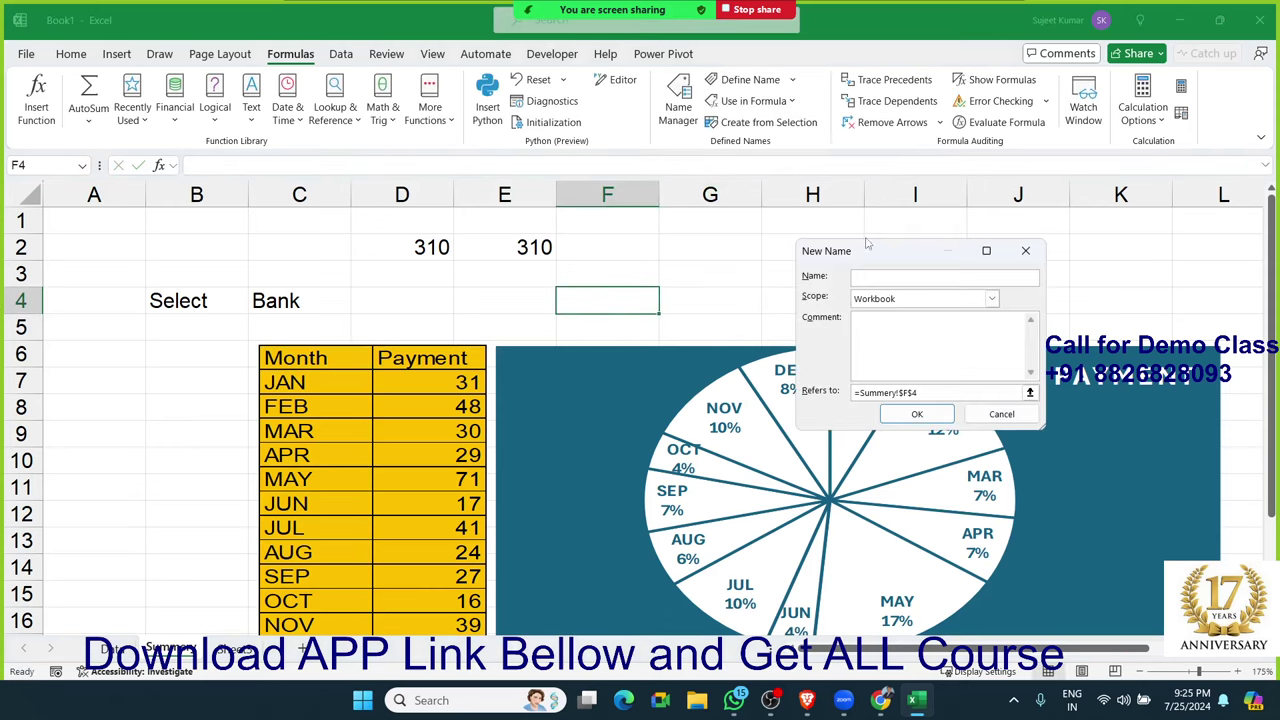
left_click_drag(879, 252, 708, 247)
type("Sh")
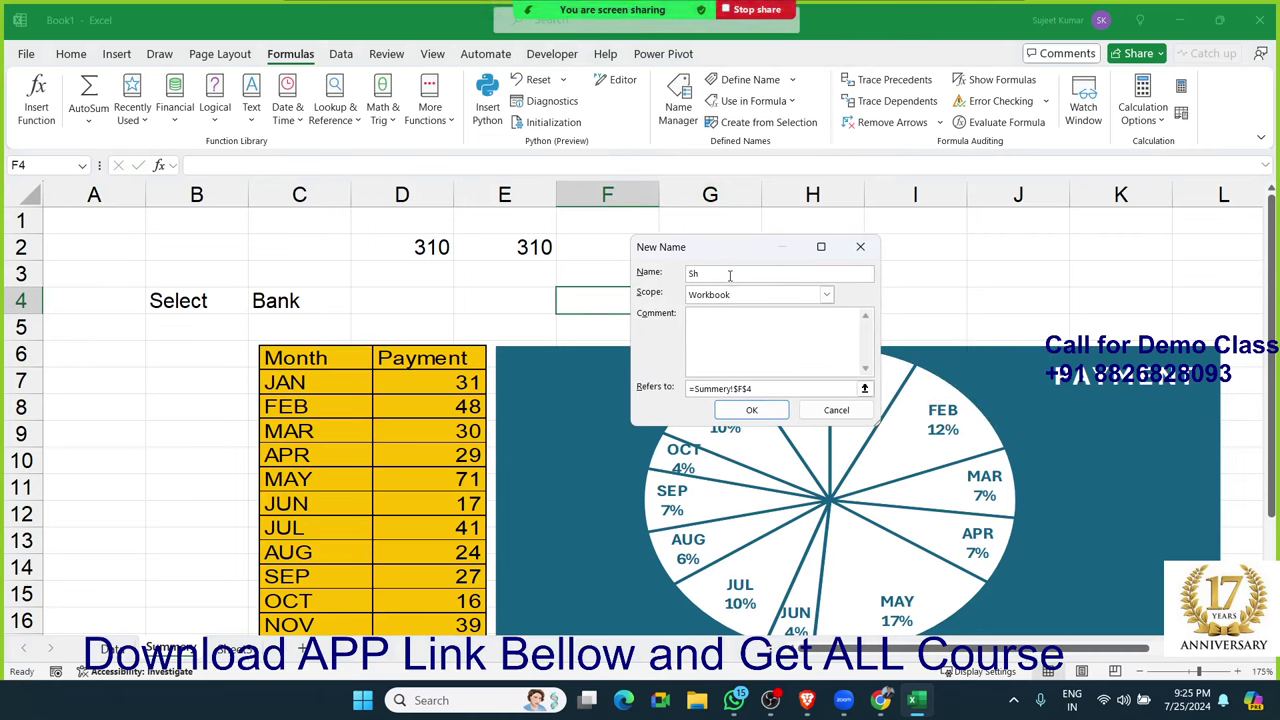
type("ow")
left_click_drag(752, 388, 688, 388)
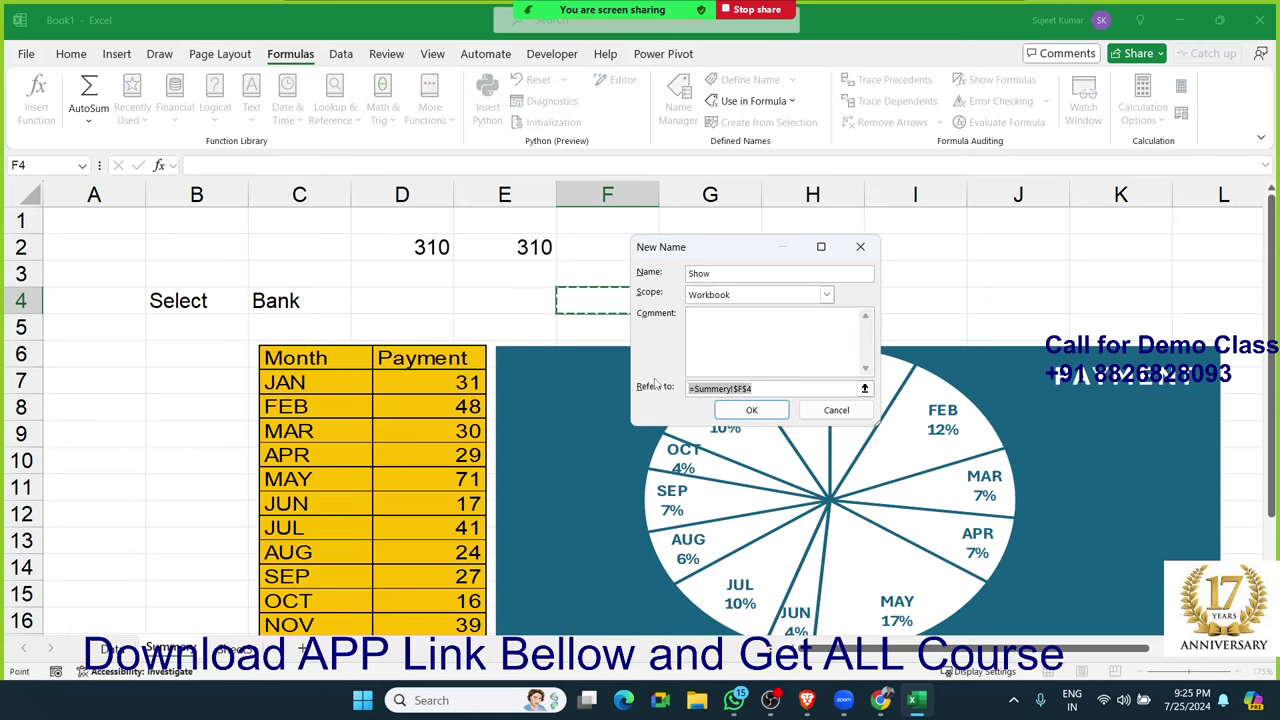
type("=in")
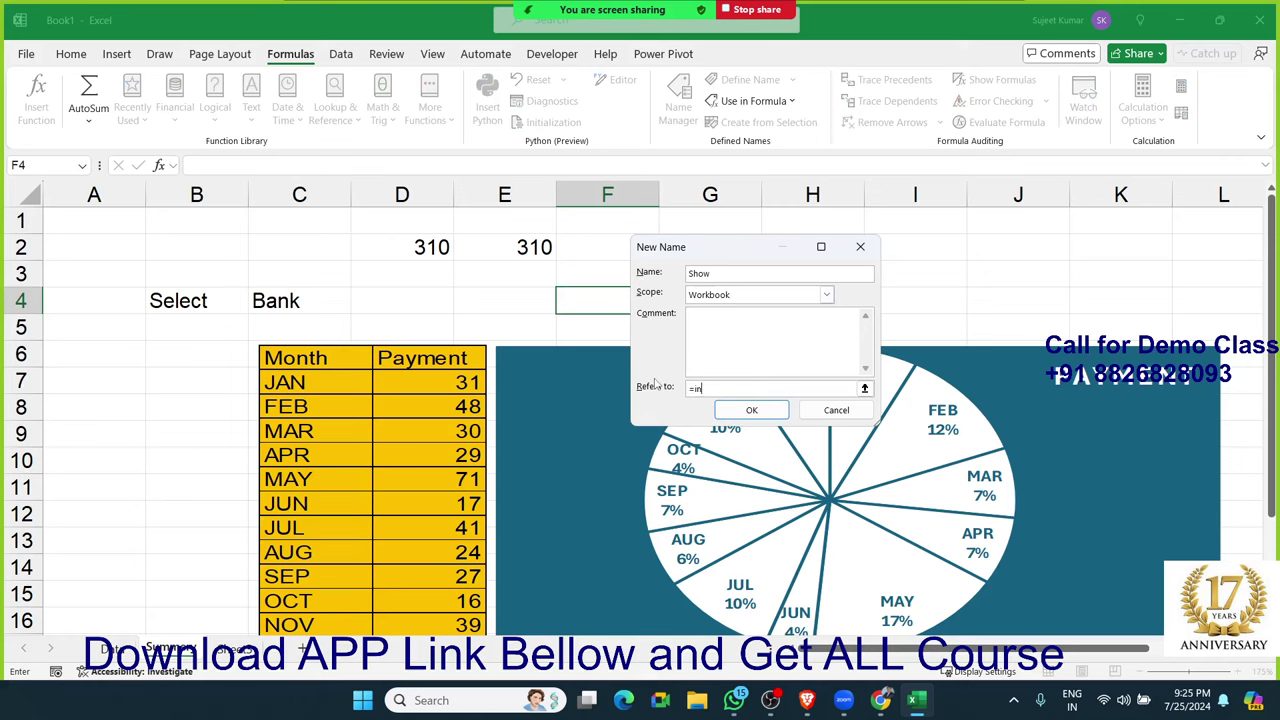
type("direct(")
left_click(280, 302)
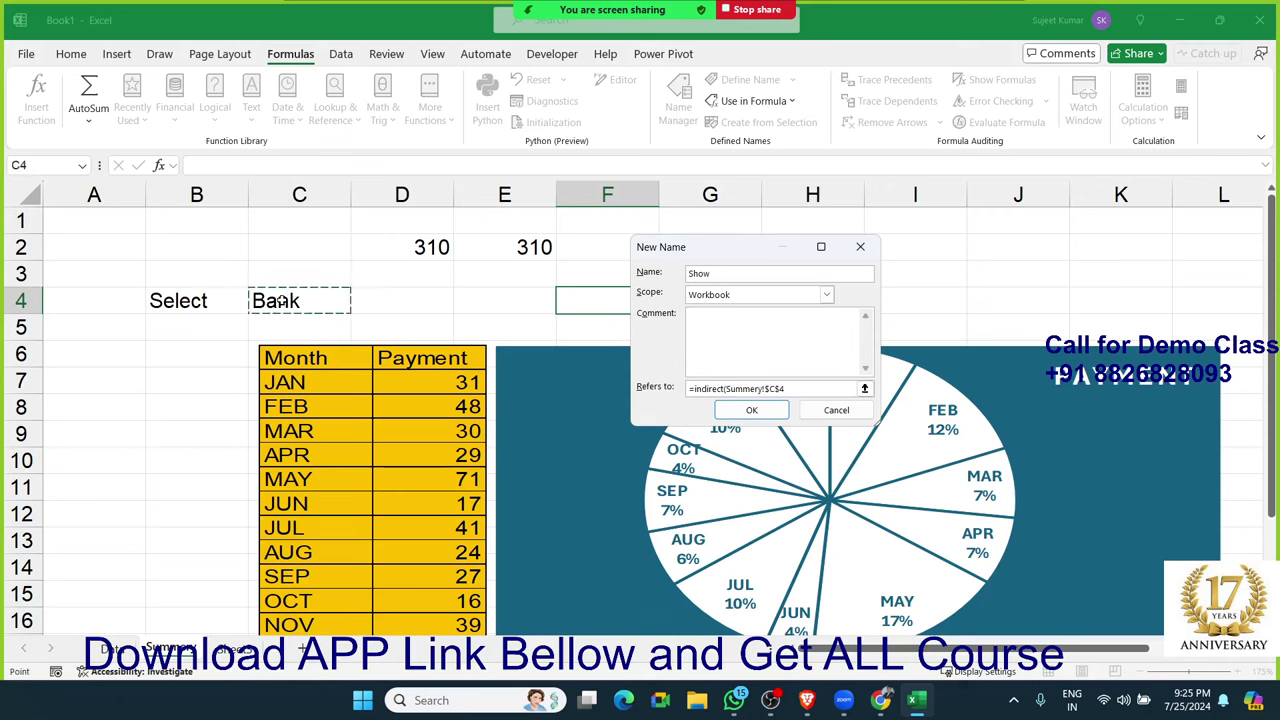
type(")")
left_click(722, 410)
Step: Change the linked picture's formula from =Month to =Show
left_click(650, 404)
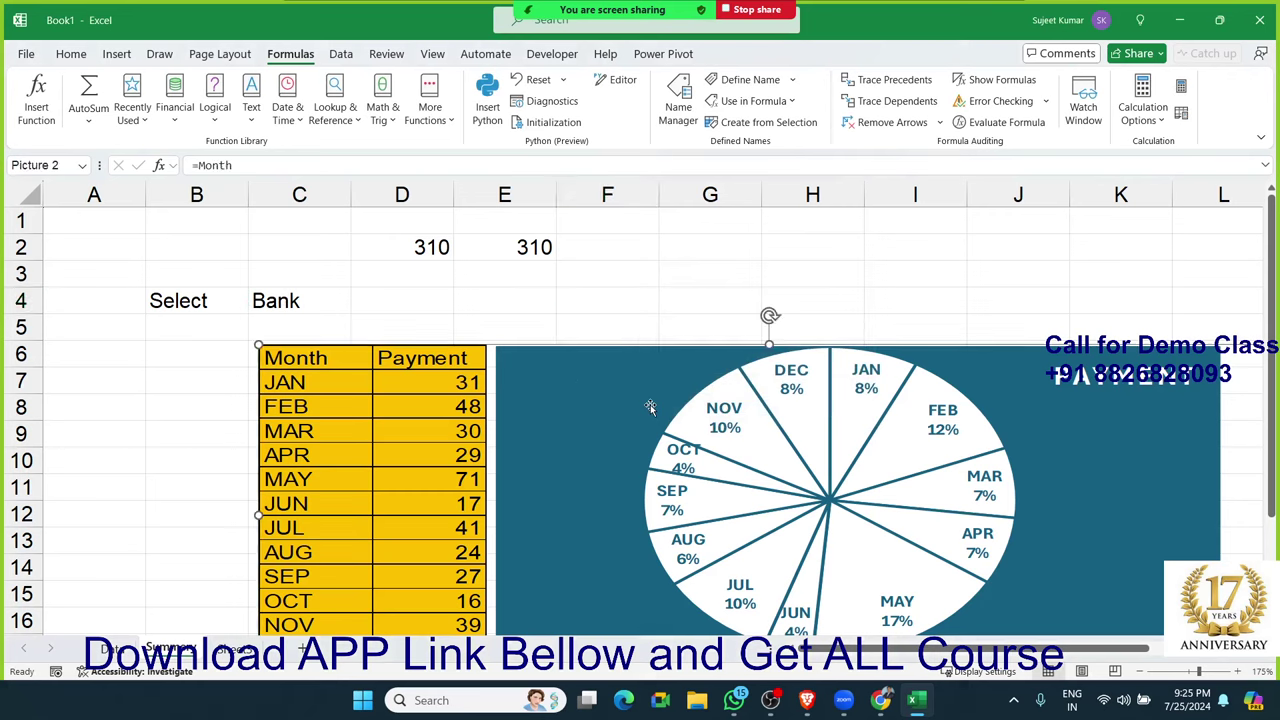
double_click(215, 165)
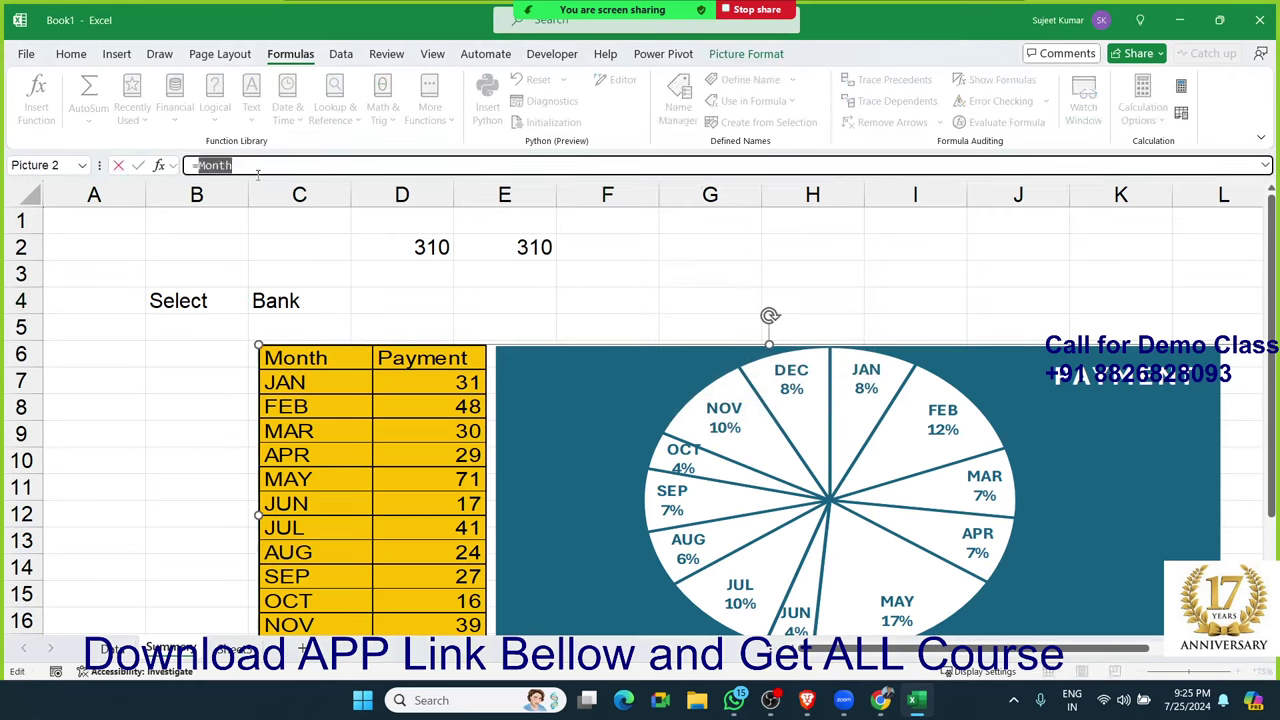
type("show")
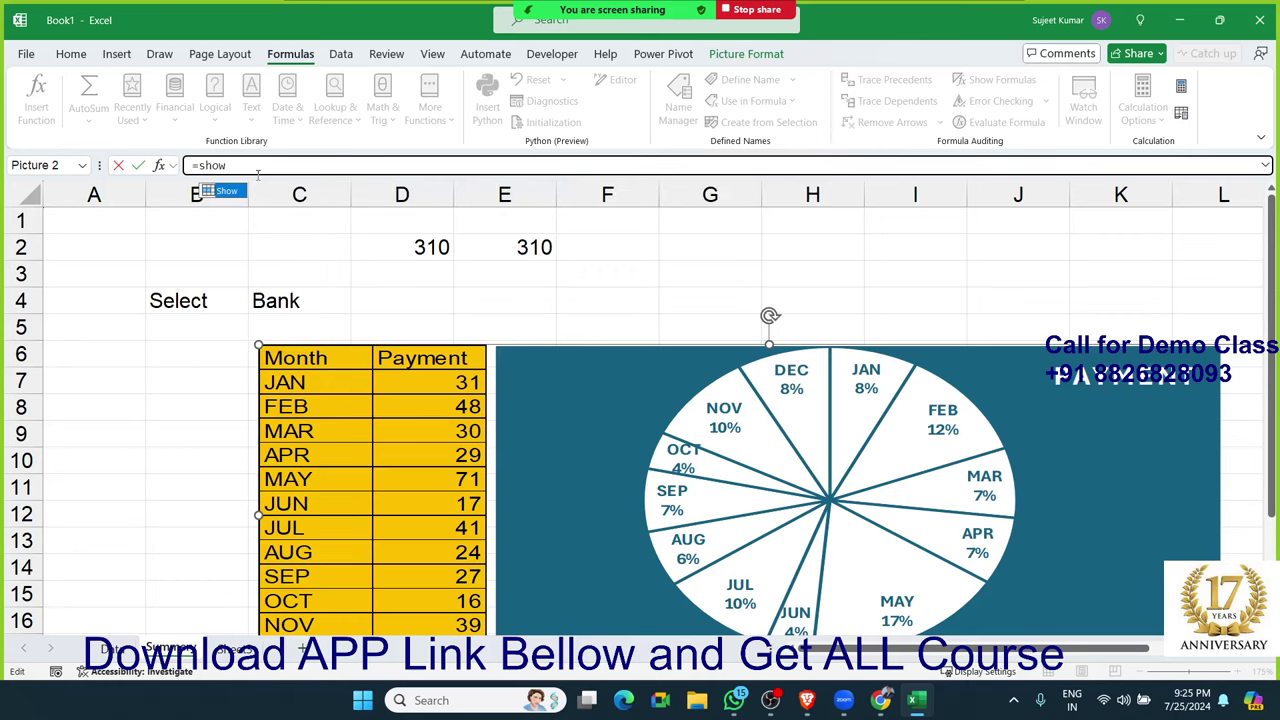
key("Tab")
key("Return")
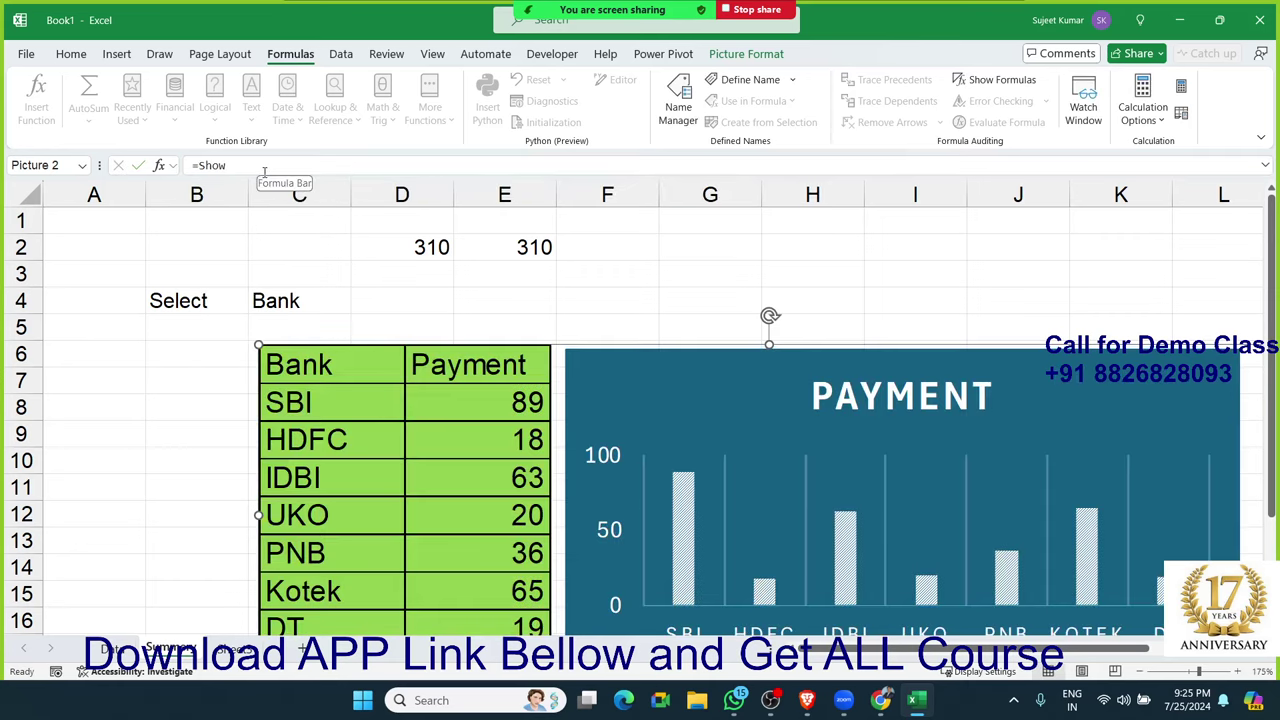
Step: Set the selector cell C4 to Month from its dropdown
left_click(290, 296)
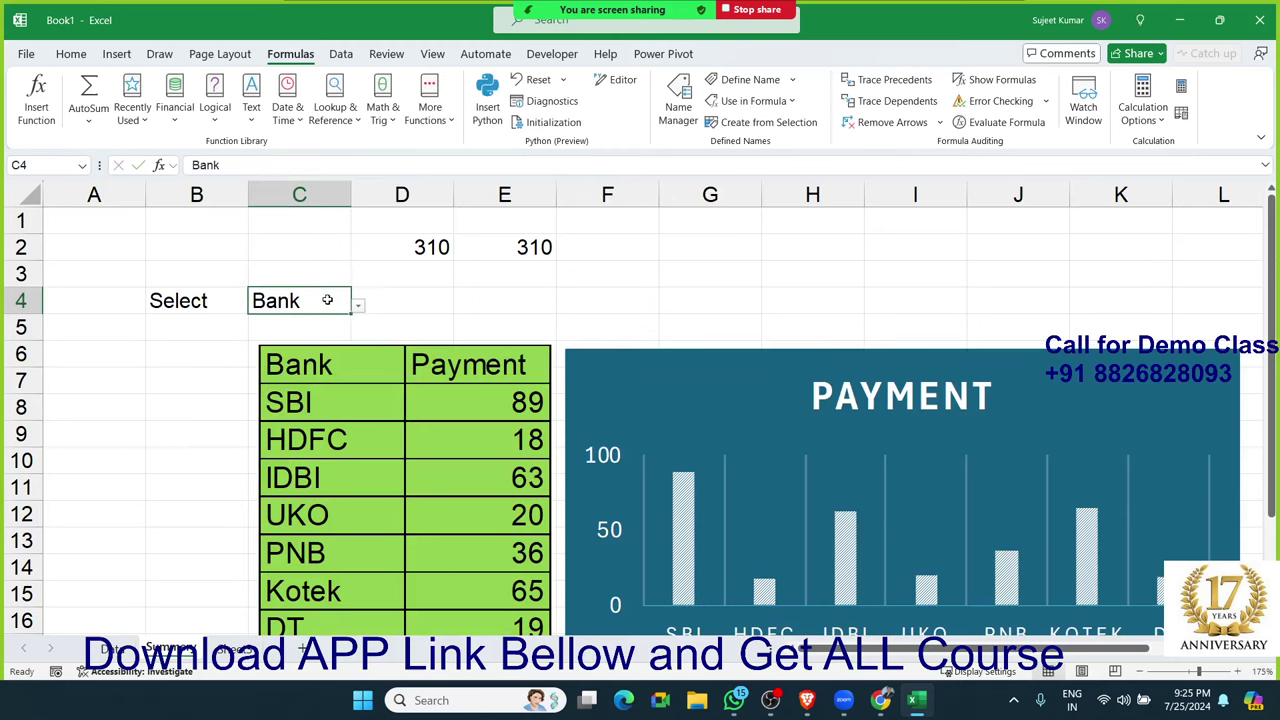
left_click(357, 307)
left_click(266, 322)
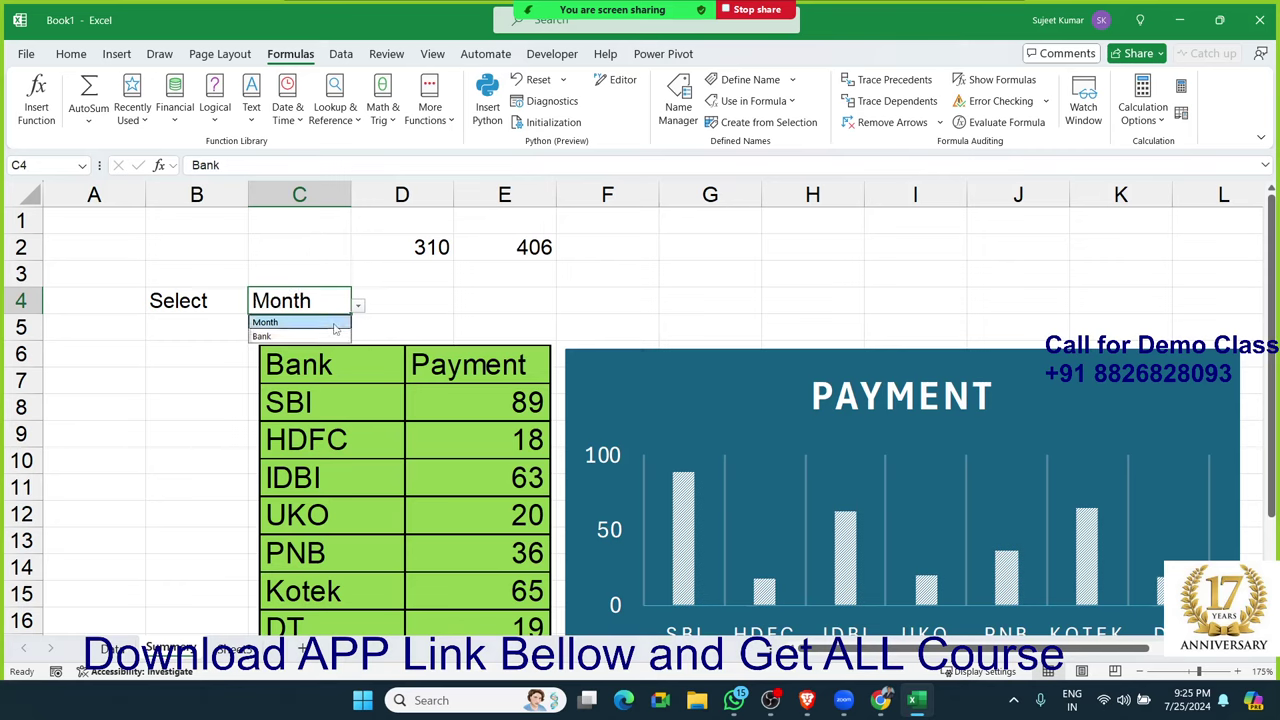
left_click(680, 110)
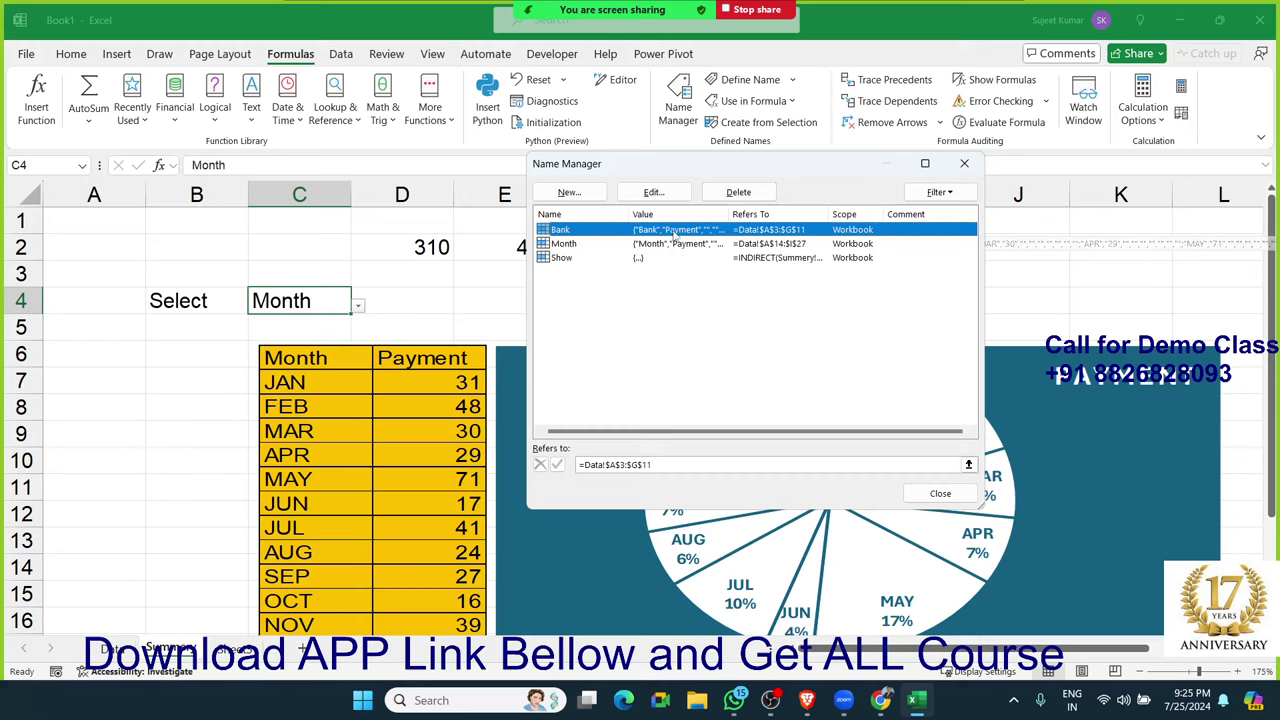
left_click(940, 493)
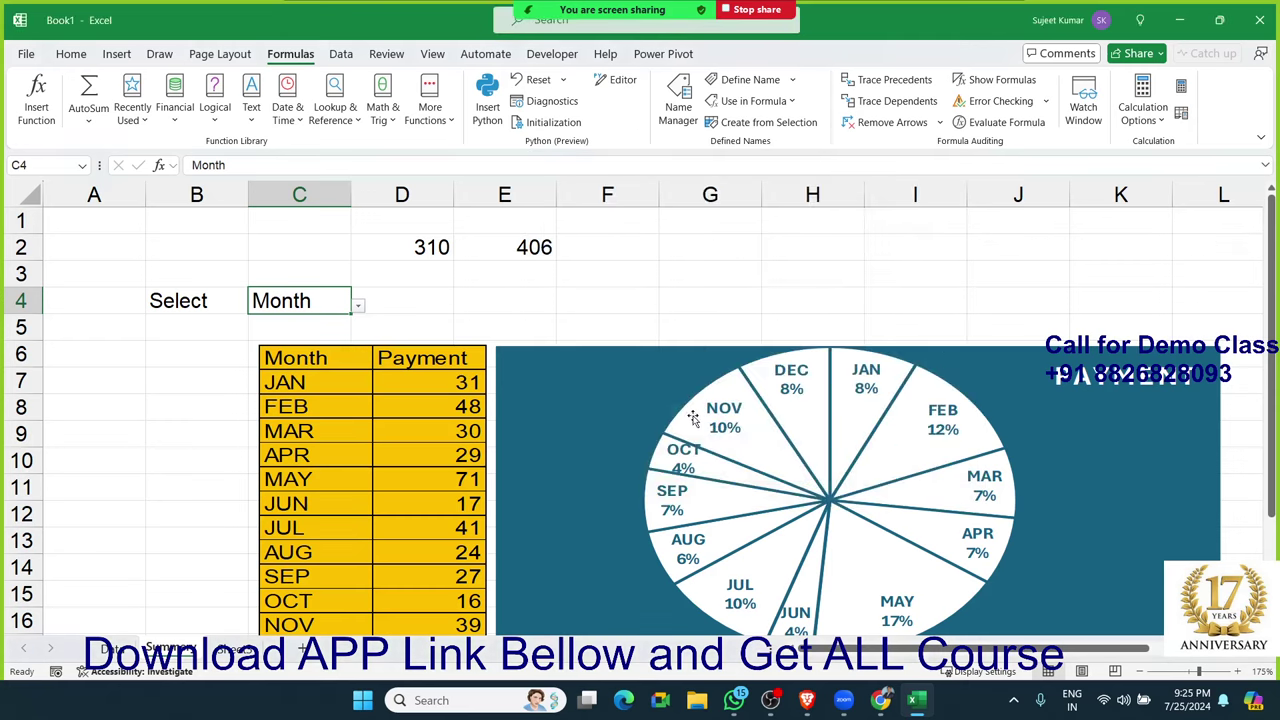
left_click(692, 417)
left_click(337, 302)
left_click(357, 305)
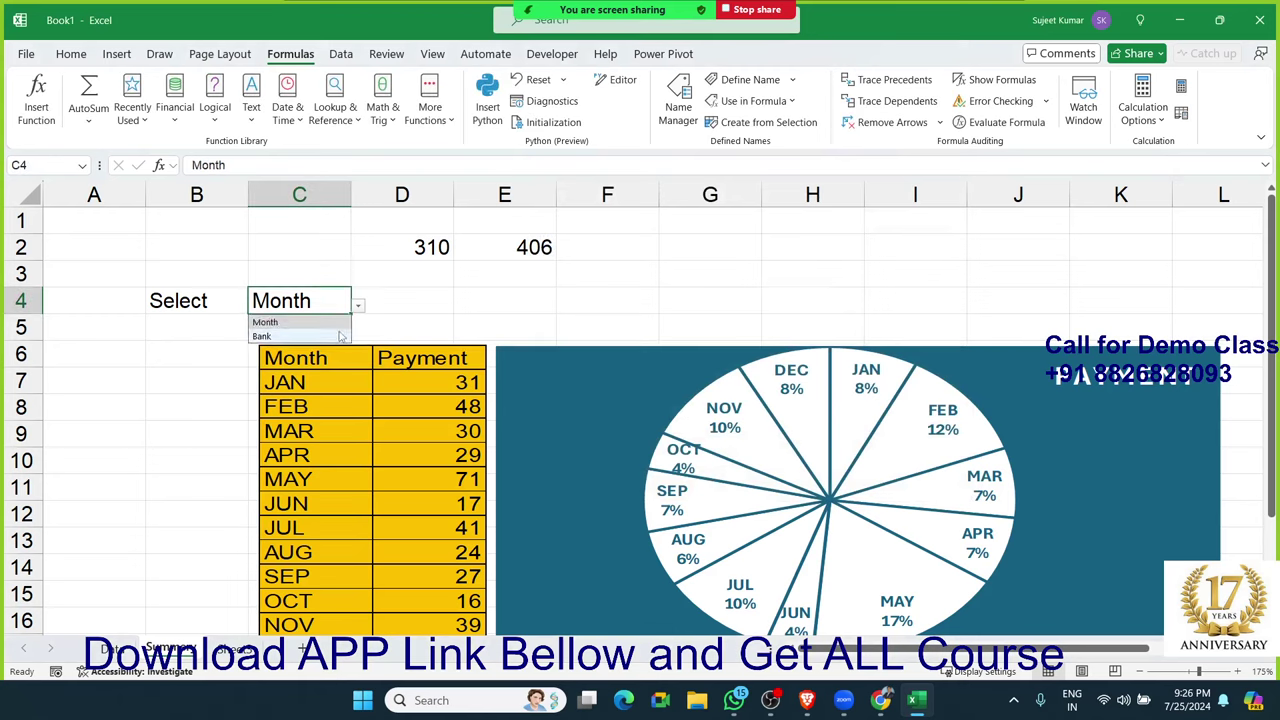
left_click(341, 336)
left_click(356, 298)
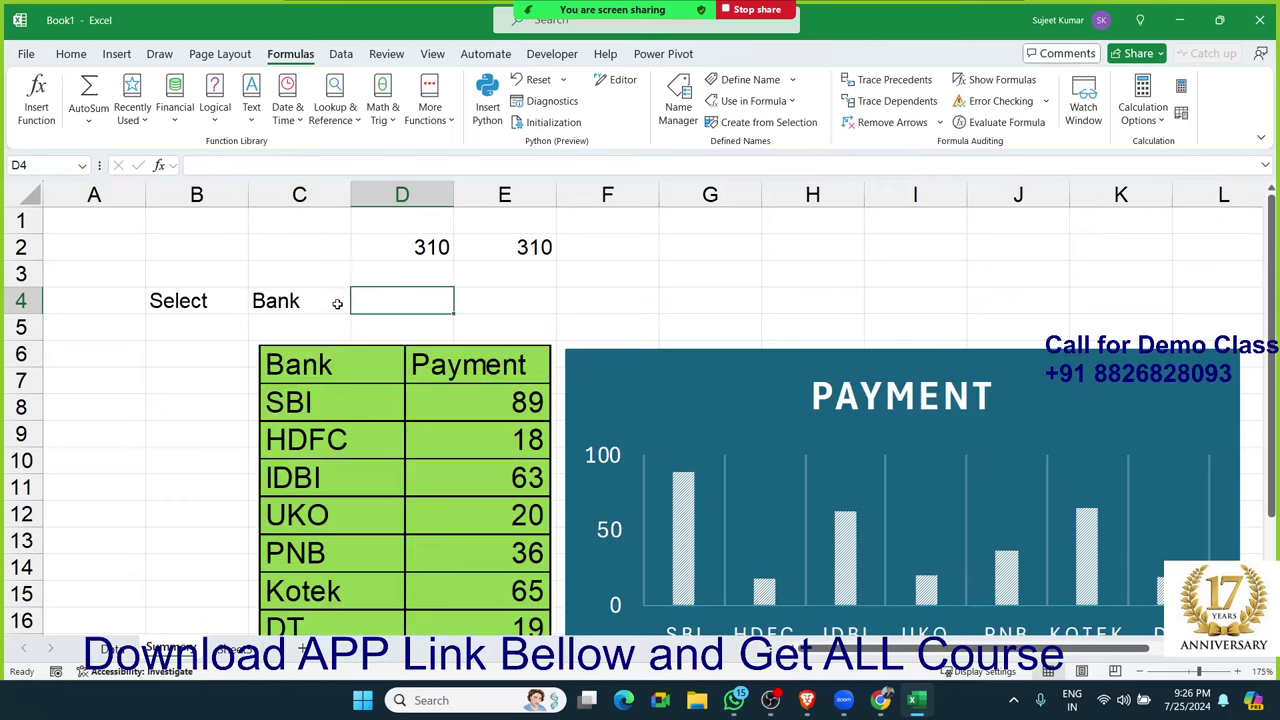
left_click(337, 302)
left_click(357, 305)
left_click(346, 320)
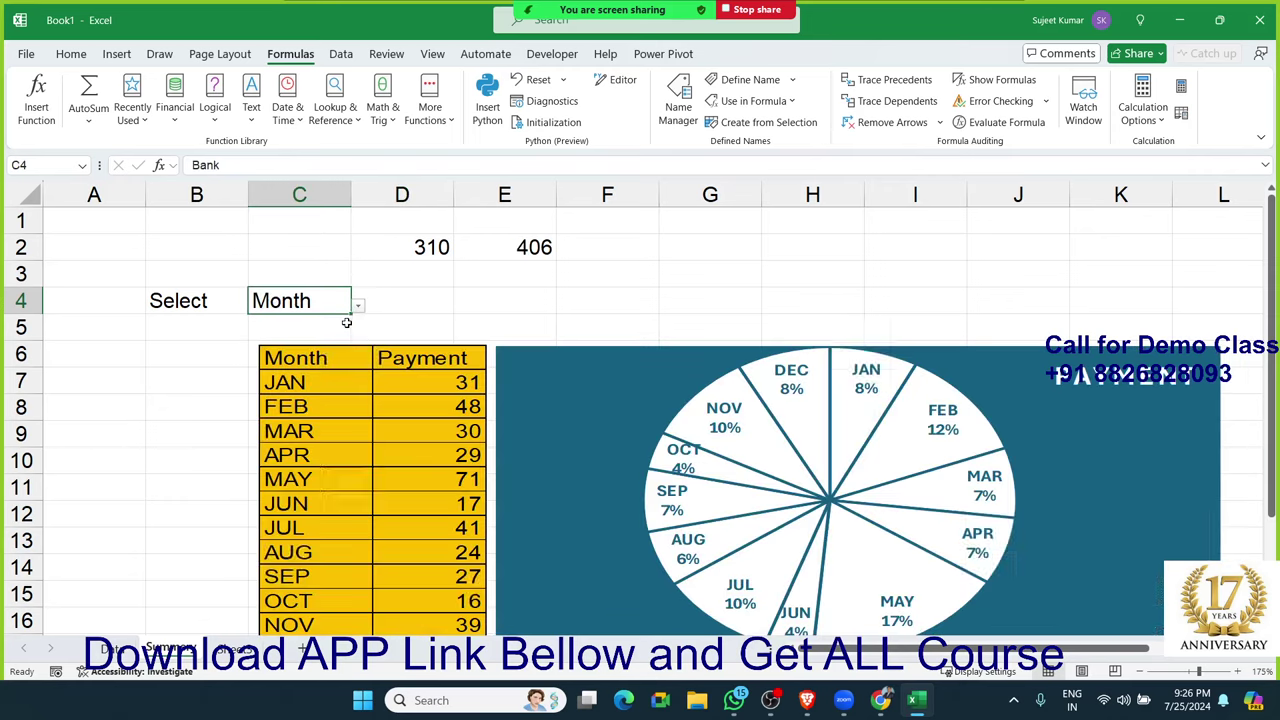
left_click(357, 305)
left_click(343, 336)
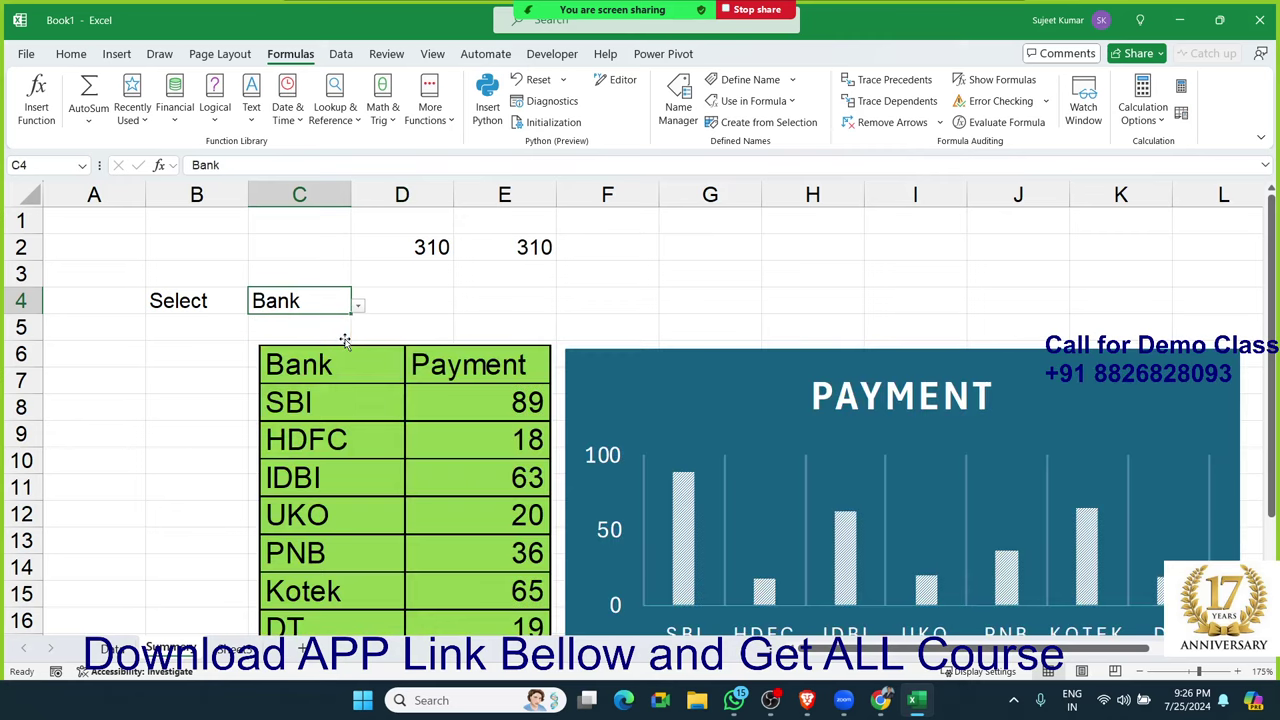
left_click(357, 305)
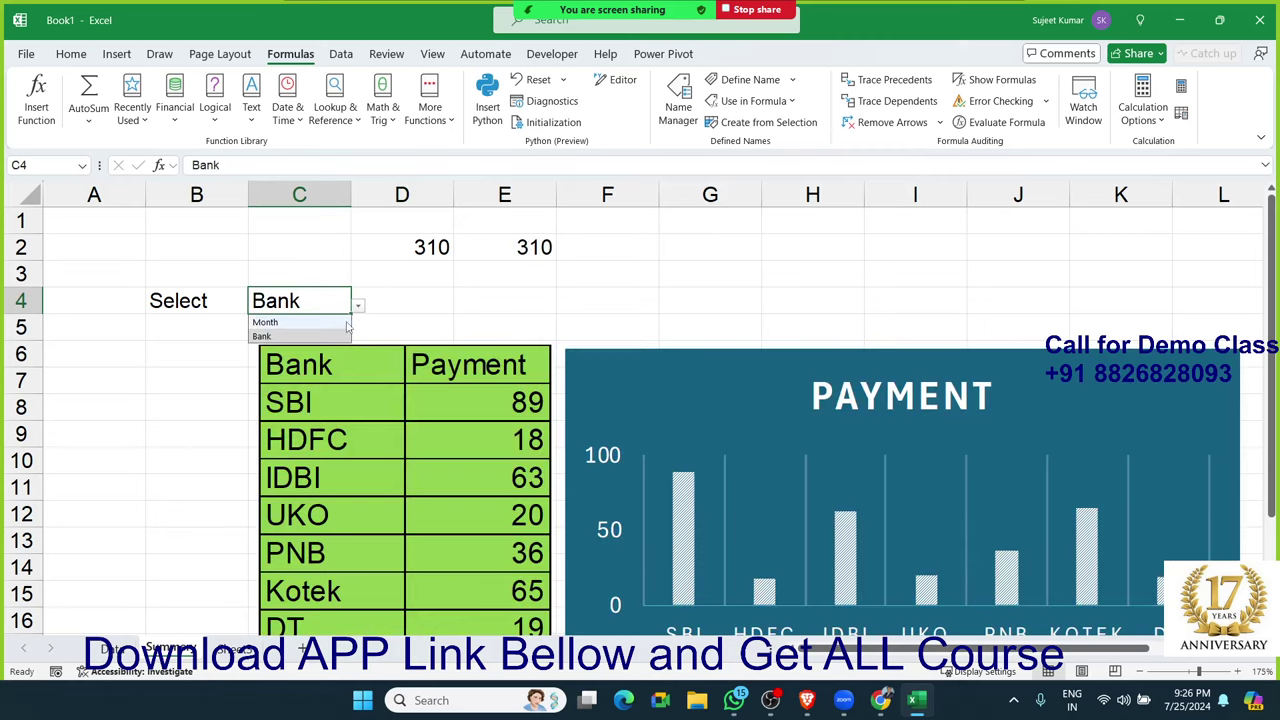
left_click(346, 322)
left_click(357, 306)
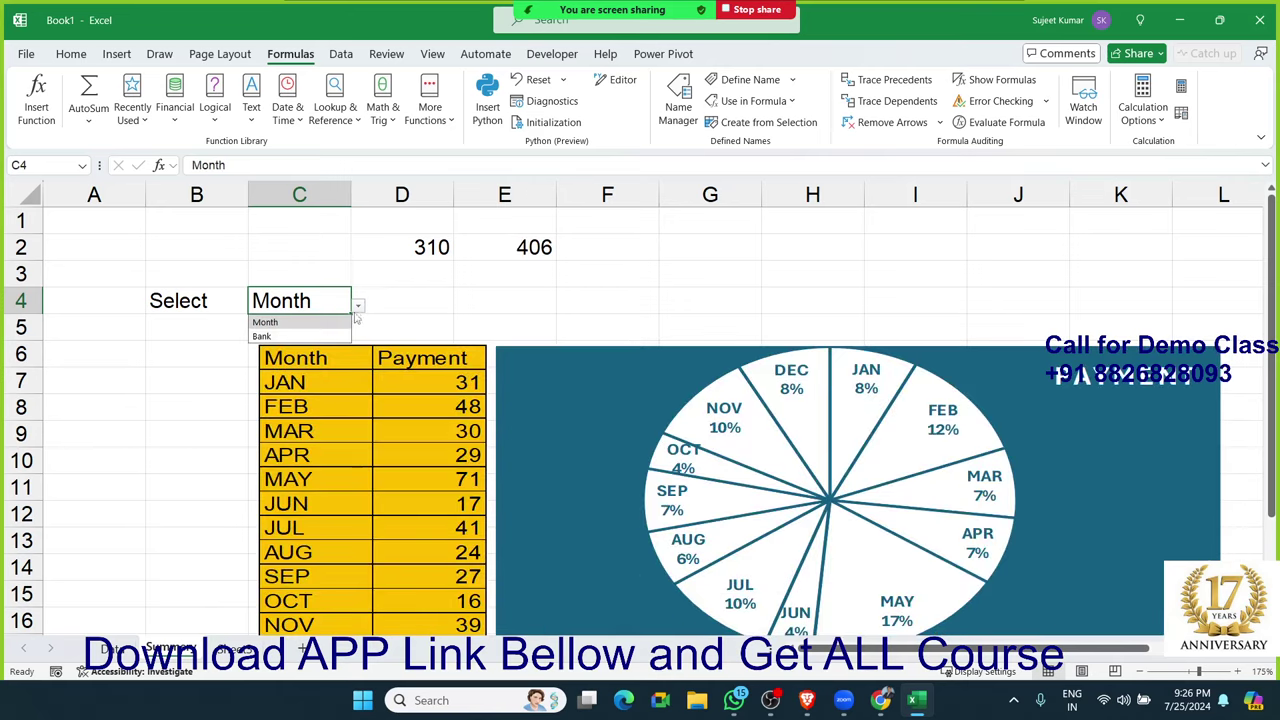
left_click(343, 336)
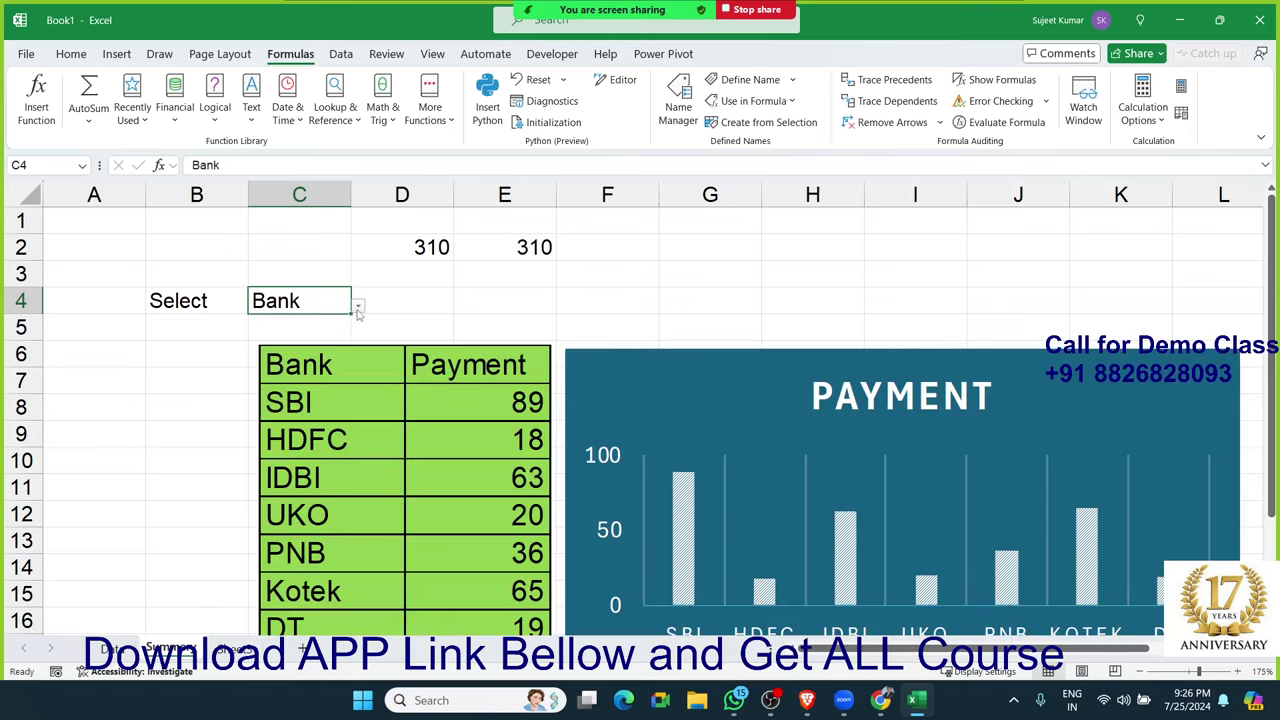
left_click(357, 306)
left_click(337, 322)
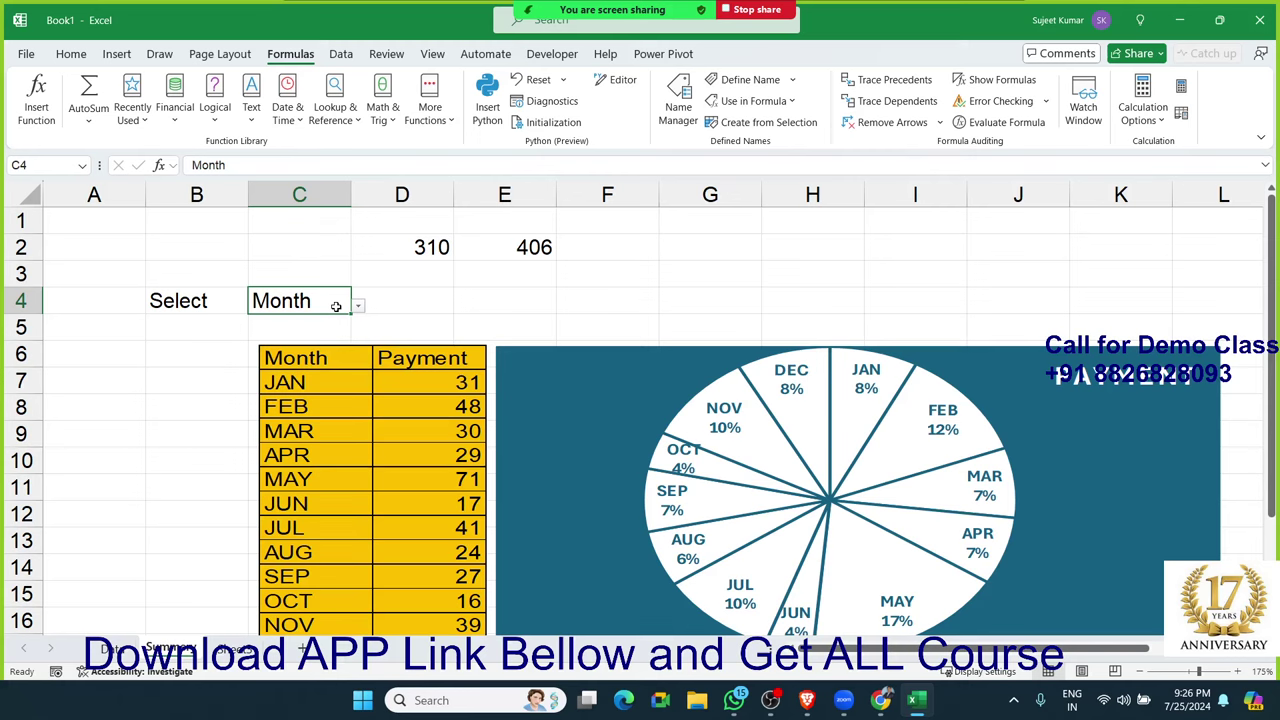
Step: On the Data sheet, select the blank range A28:I37 below the source tables
left_click(621, 406)
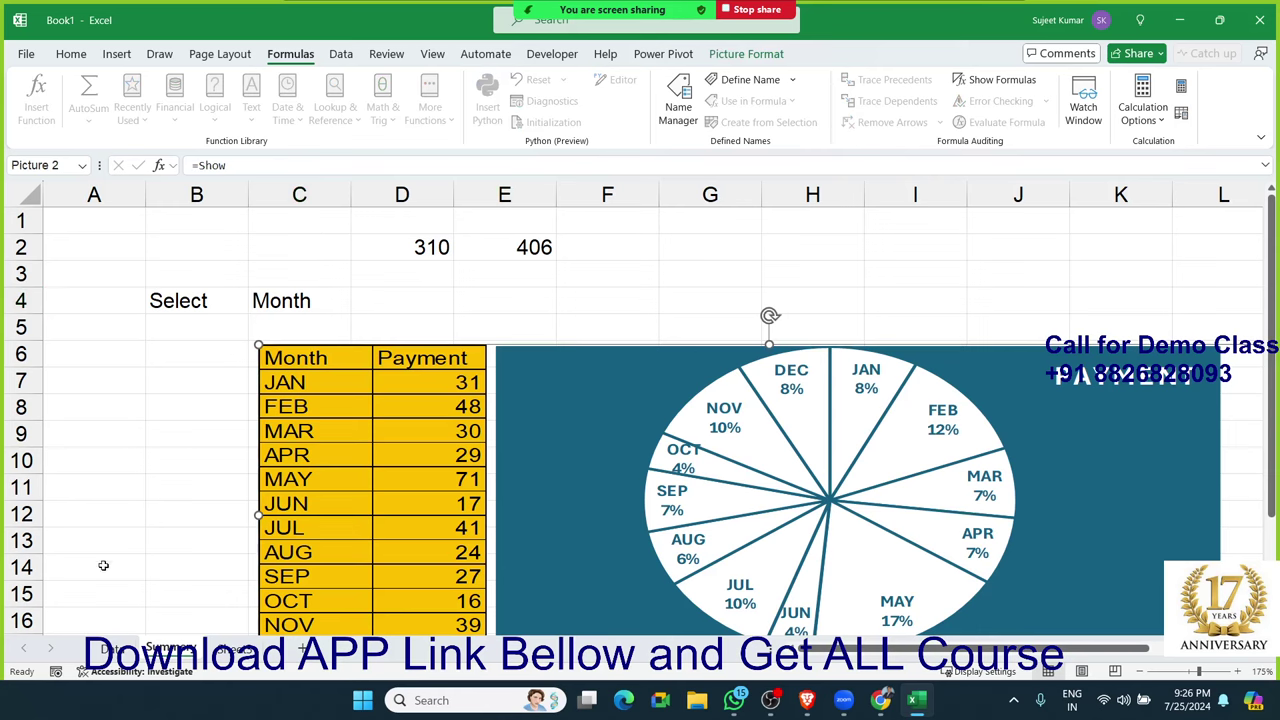
left_click(120, 647)
scroll(186, 470, "down", 3)
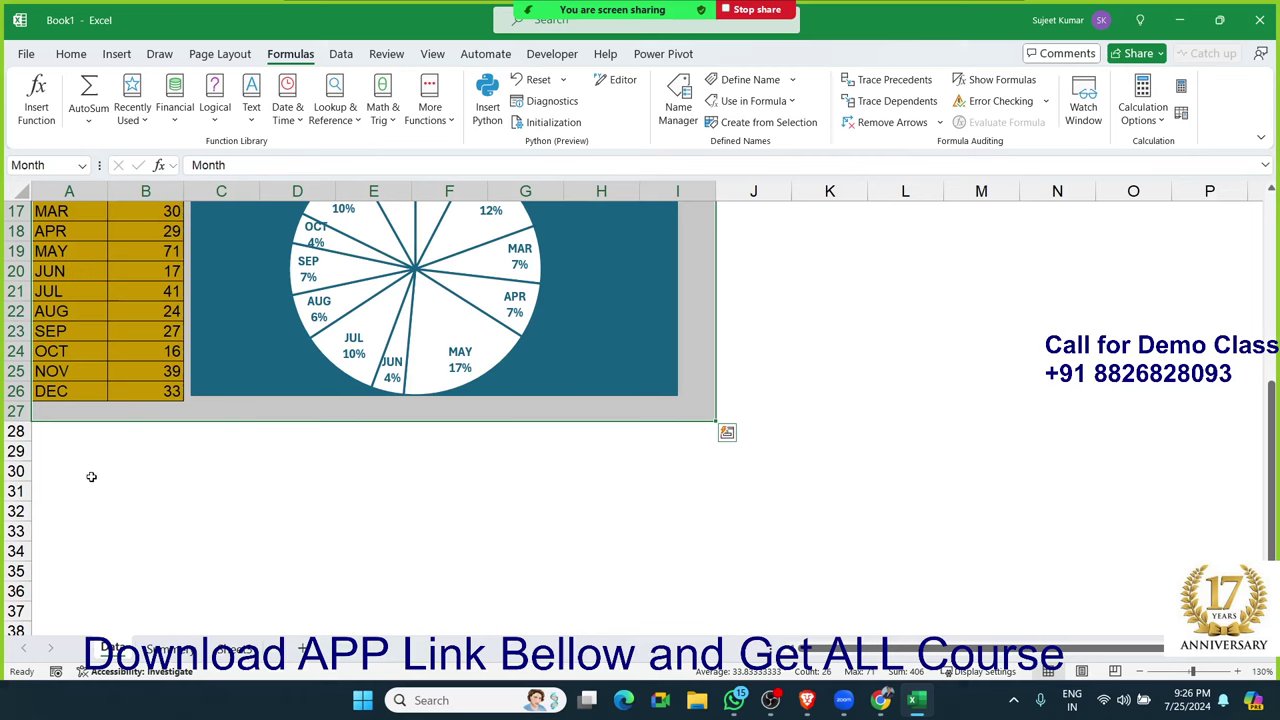
left_click_drag(73, 436, 644, 614)
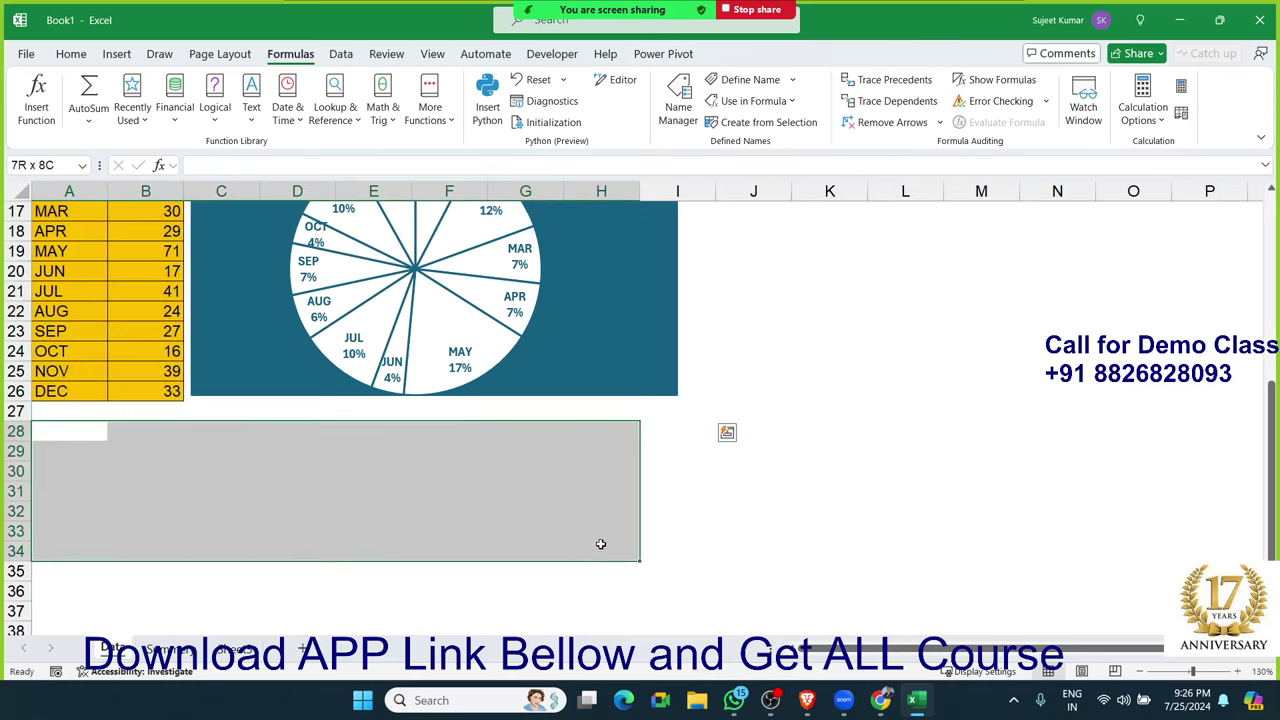
scroll(634, 603, "down", 4)
scroll(514, 617, "up", 5)
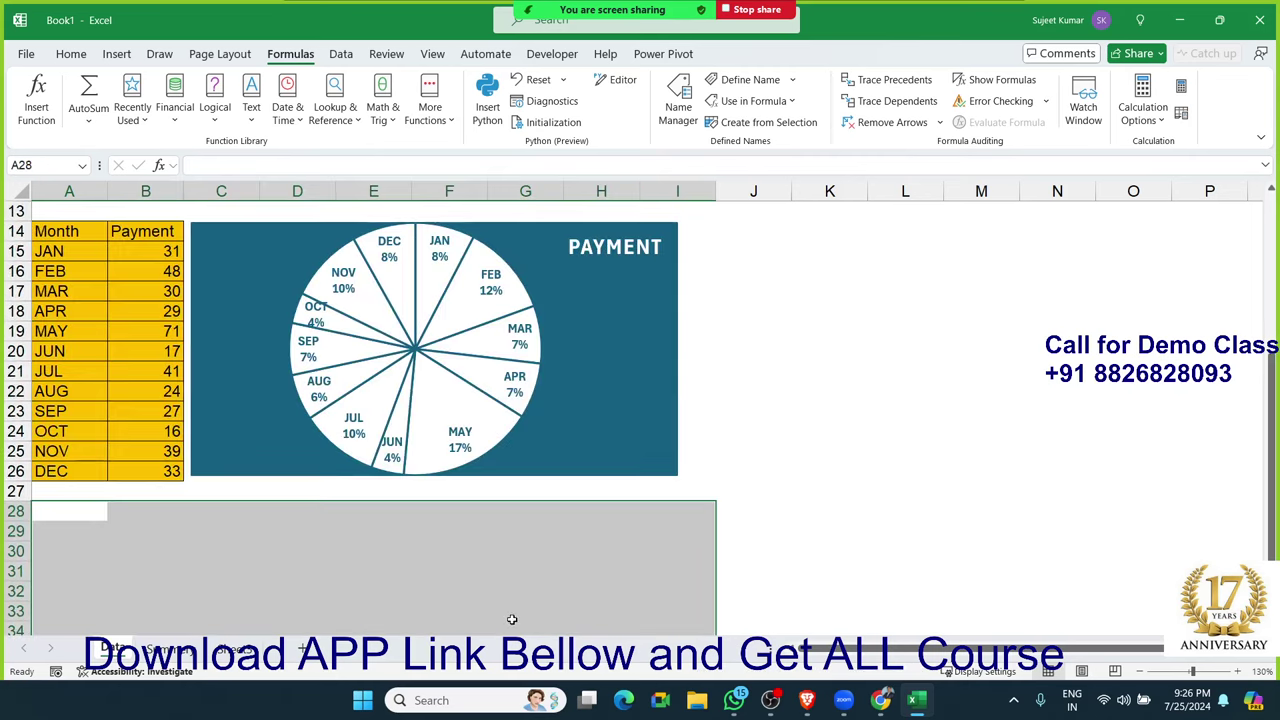
Step: Back on the Summary sheet, shrink the linked picture slightly
left_click(192, 647)
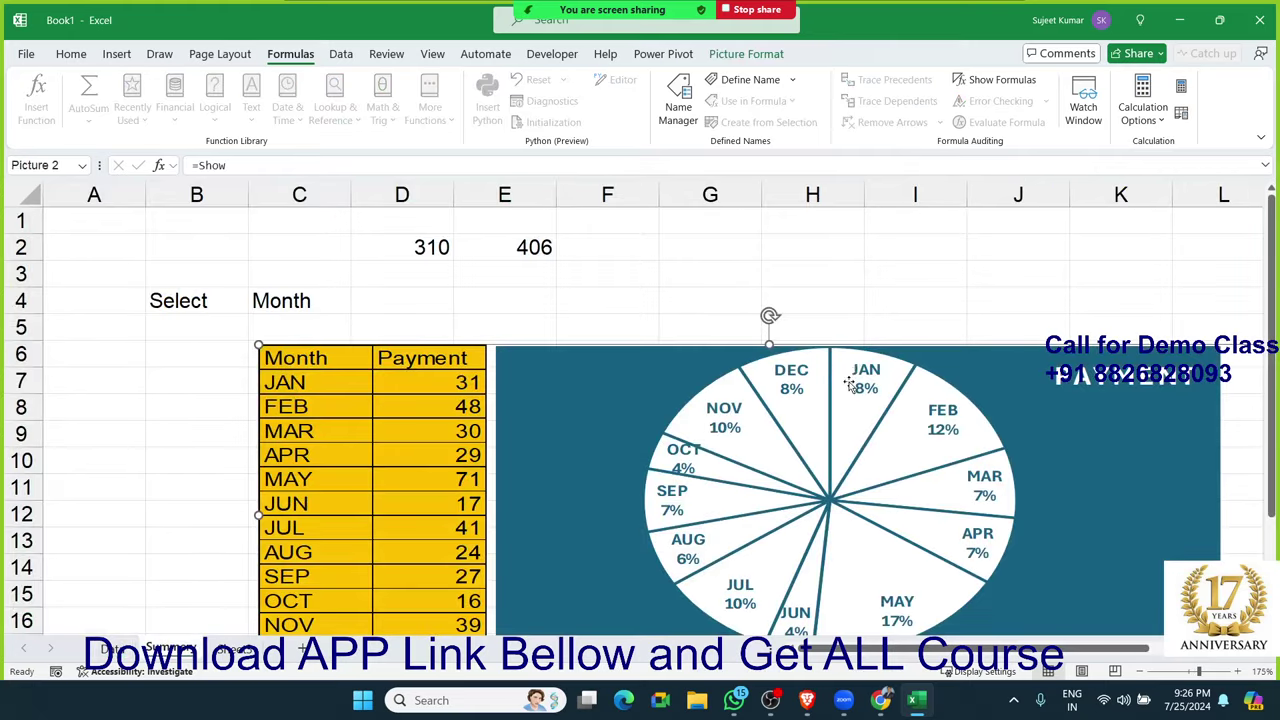
scroll(850, 385, "down", 4)
scroll(1015, 435, "up", 2)
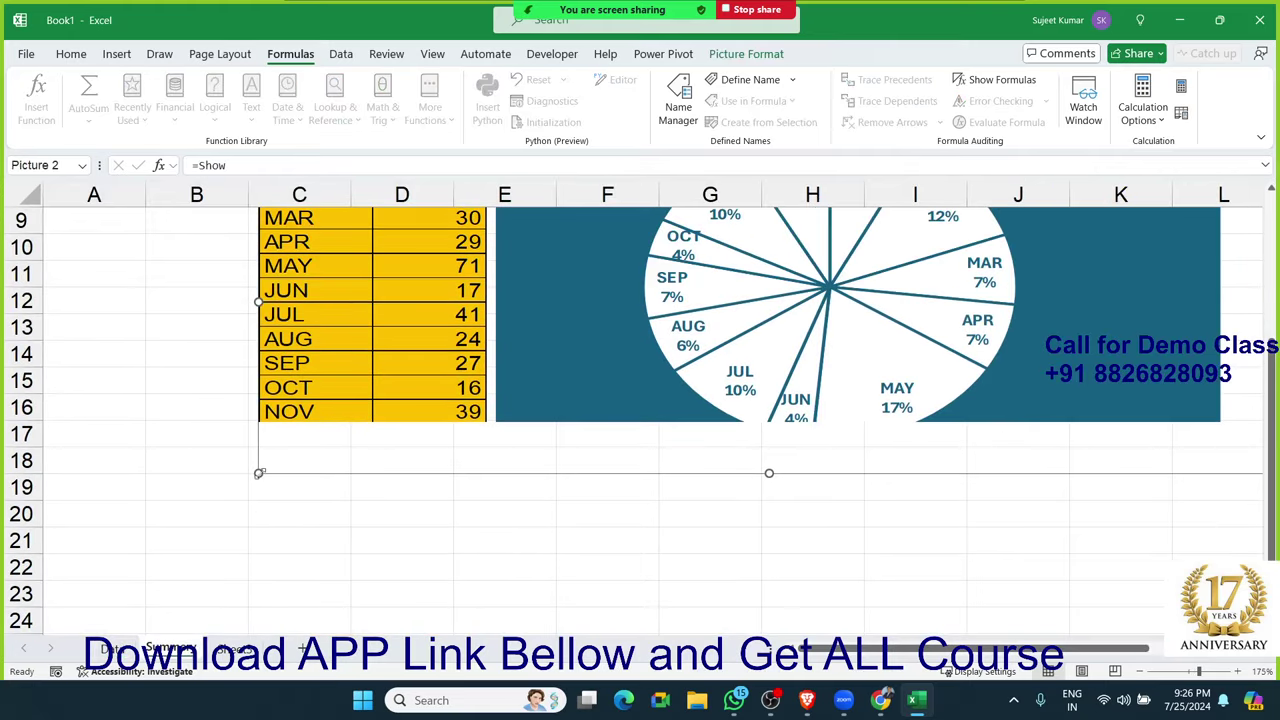
mouse_move(262, 470)
left_mouse_down()
mouse_move(426, 378)
mouse_move(380, 432)
mouse_move(359, 351)
left_mouse_up()
scroll(316, 443, "up", 3)
scroll(316, 443, "up", 1)
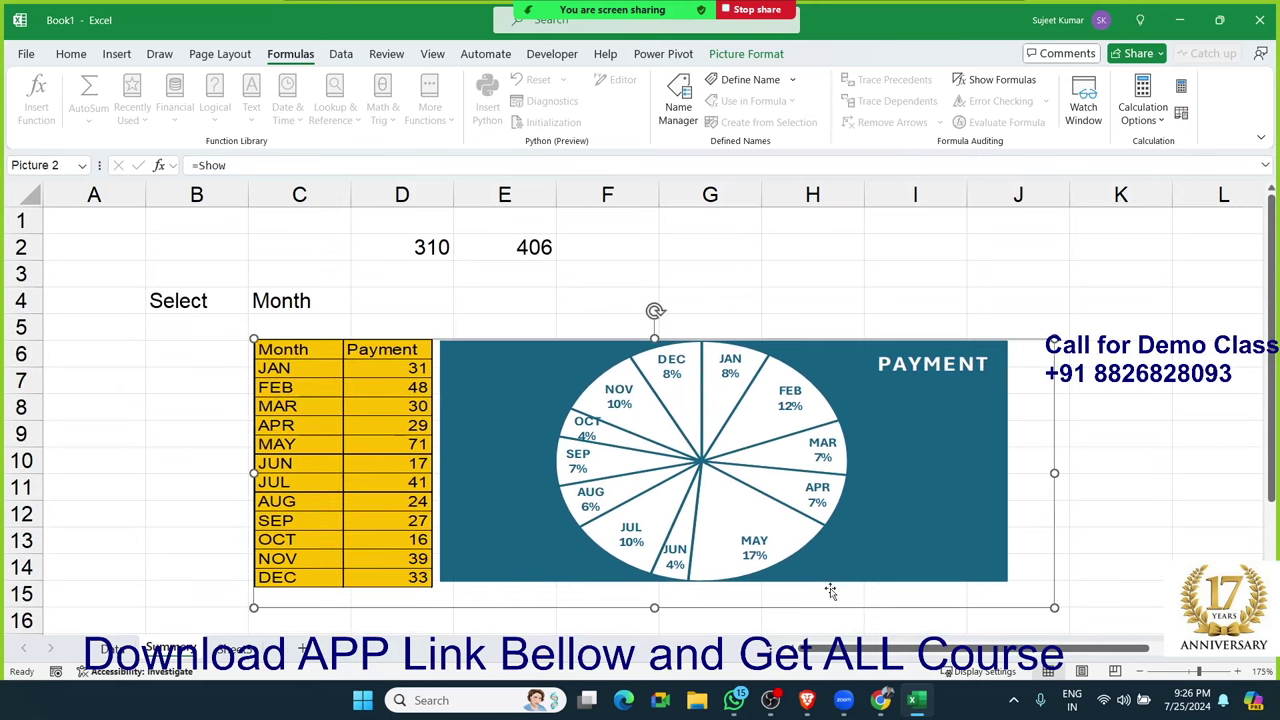
left_click_drag(1054, 607, 993, 589)
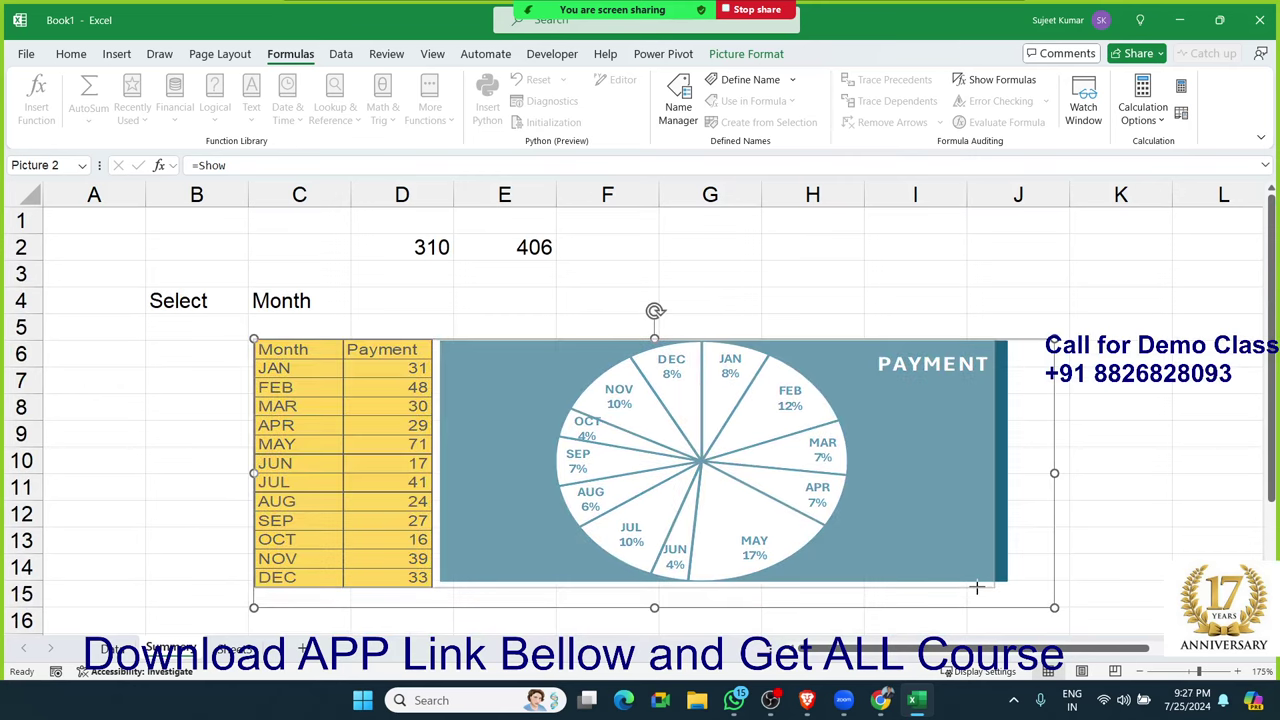
Step: Compare the Data sheet's Month table with the Summary picture, deselecting the picture
left_click(108, 649)
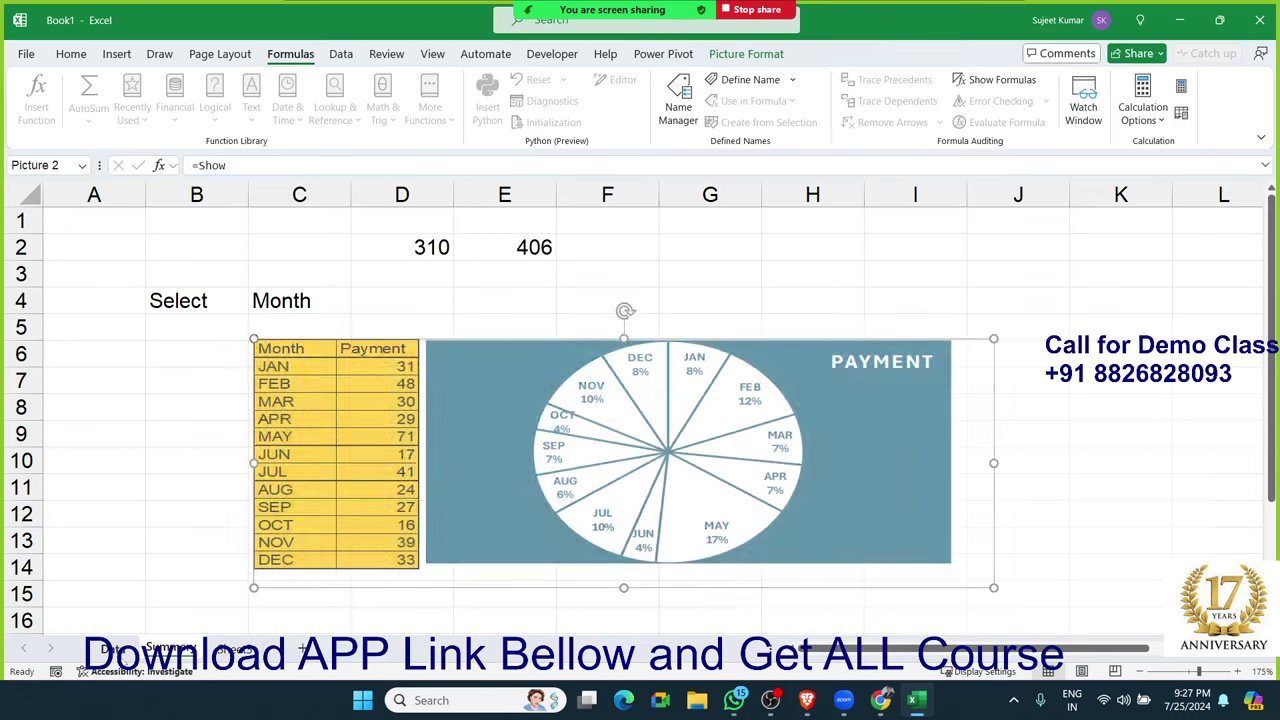
left_click(150, 649)
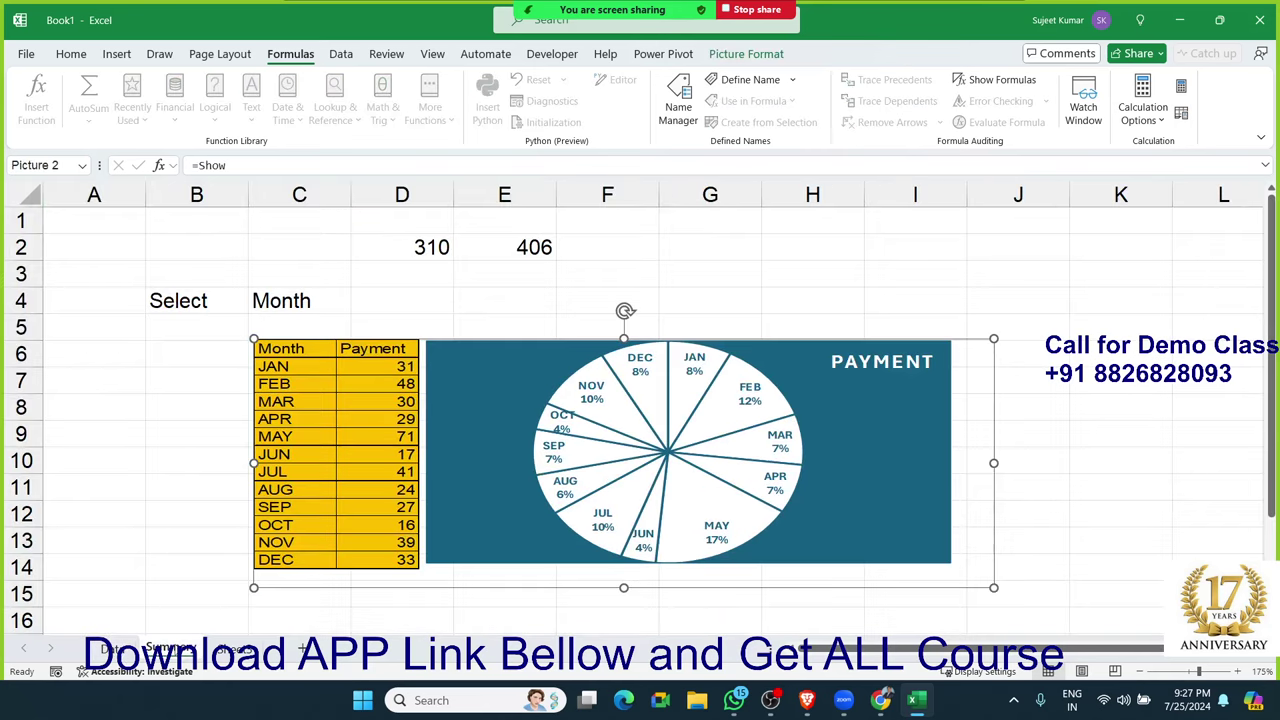
left_click(186, 495)
left_click(115, 652)
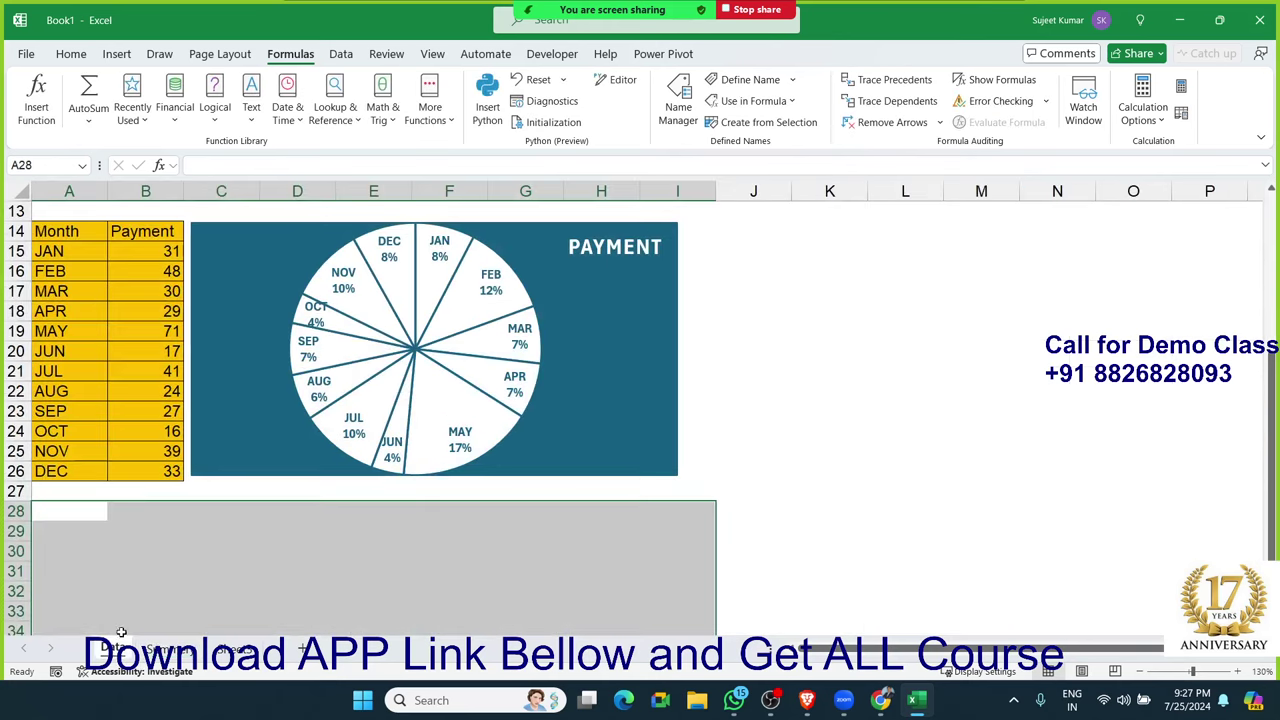
Step: Review the Bank and Month tables and charts on the Data sheet
left_click(155, 530)
scroll(134, 522, "up", 4)
scroll(134, 522, "down", 4)
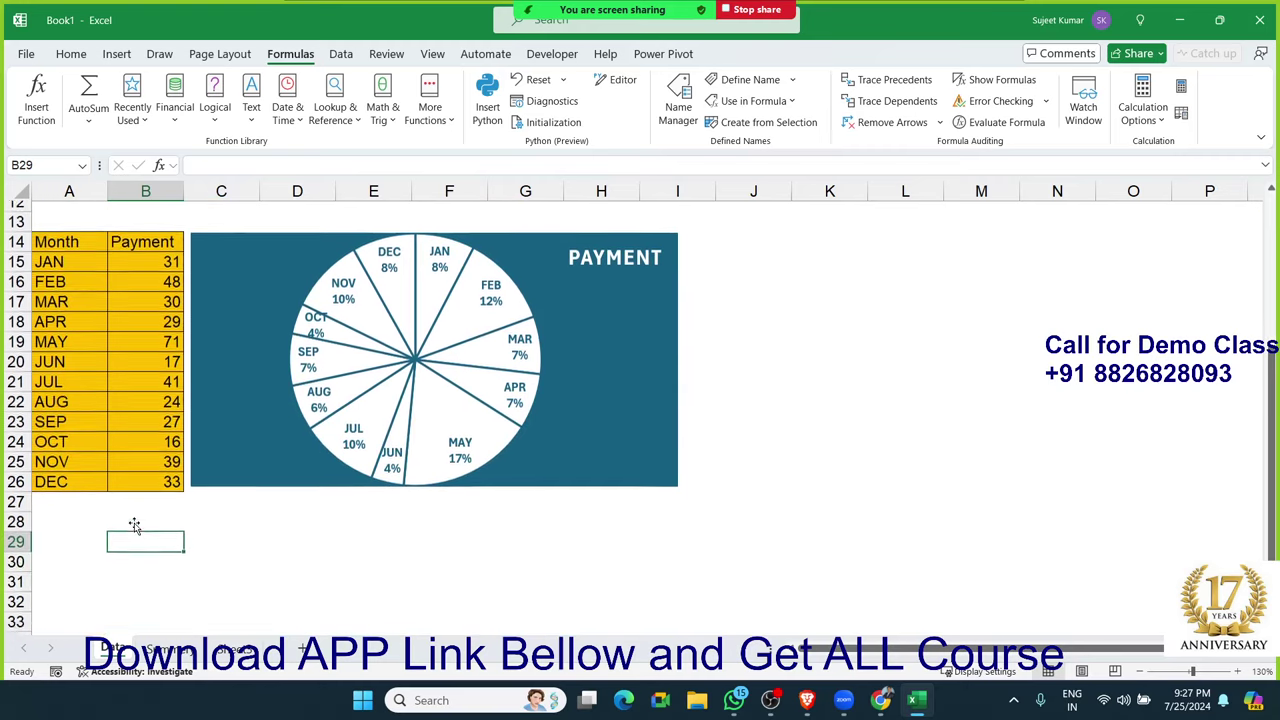
scroll(134, 522, "up", 4)
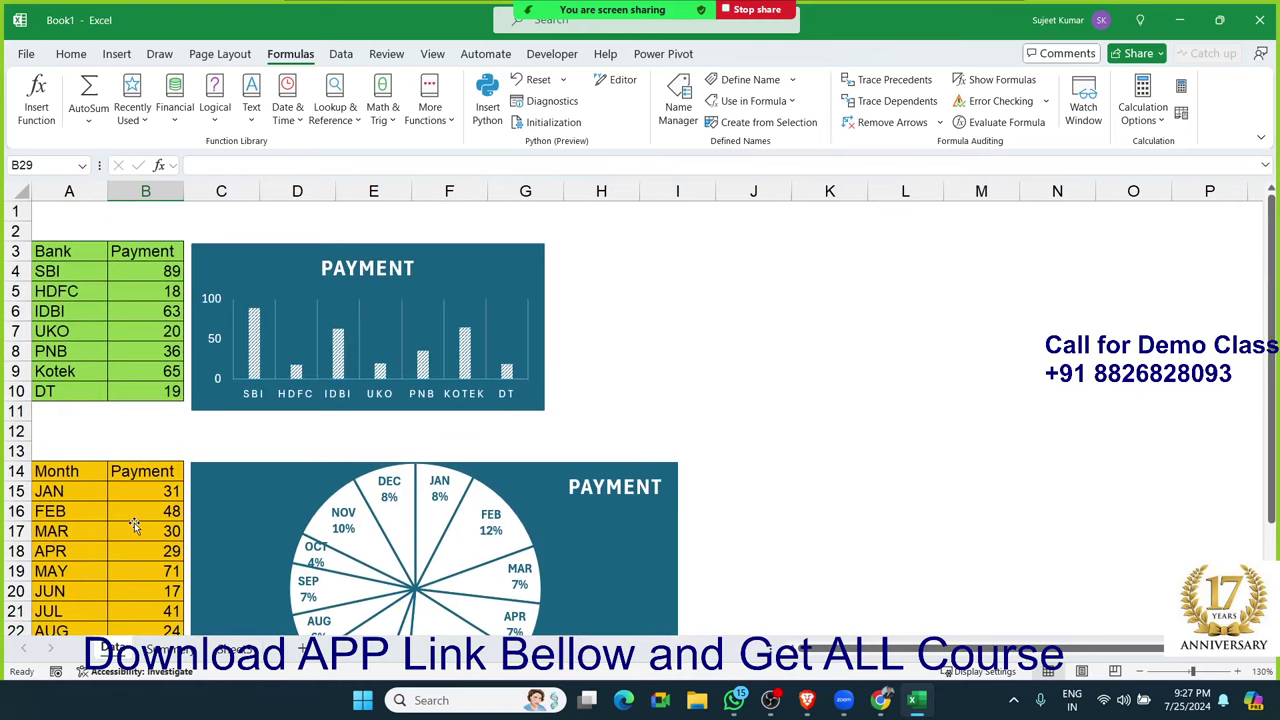
scroll(134, 522, "down", 2)
scroll(134, 522, "down", 1)
scroll(134, 522, "down", 1)
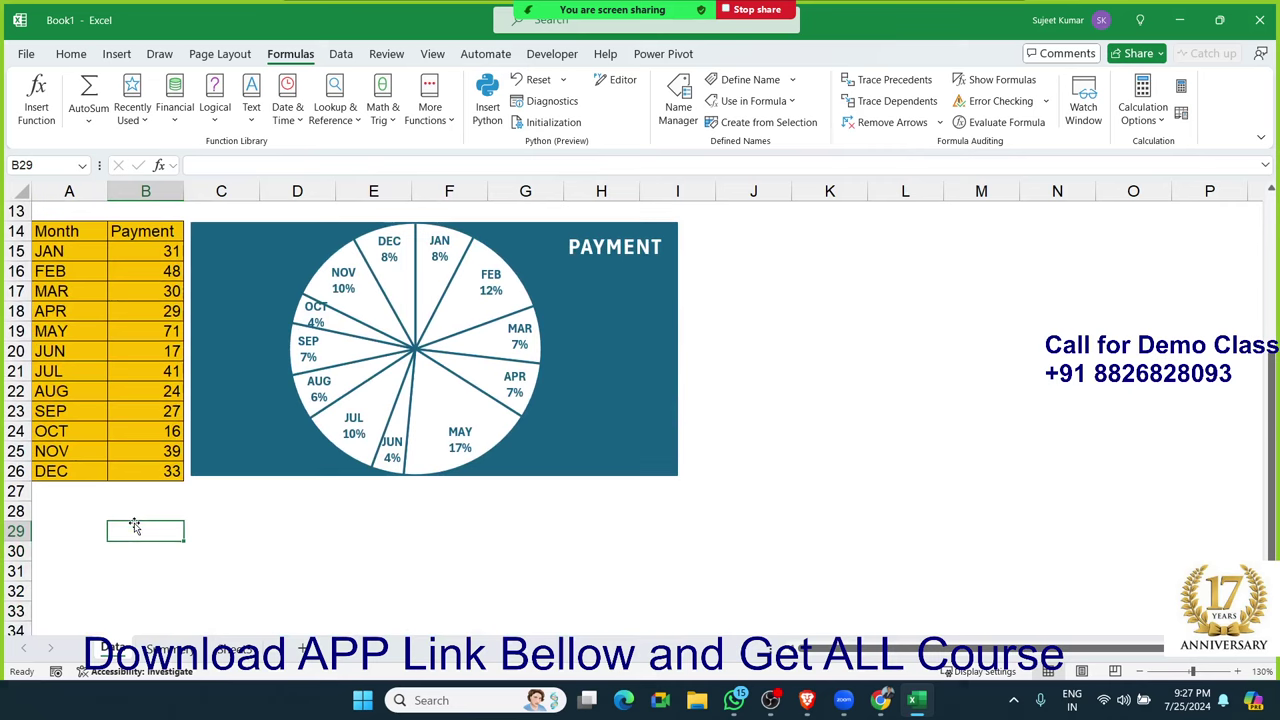
scroll(134, 526, "down", 1)
scroll(134, 526, "down", 1)
scroll(134, 526, "up", 3)
scroll(134, 522, "up", 3)
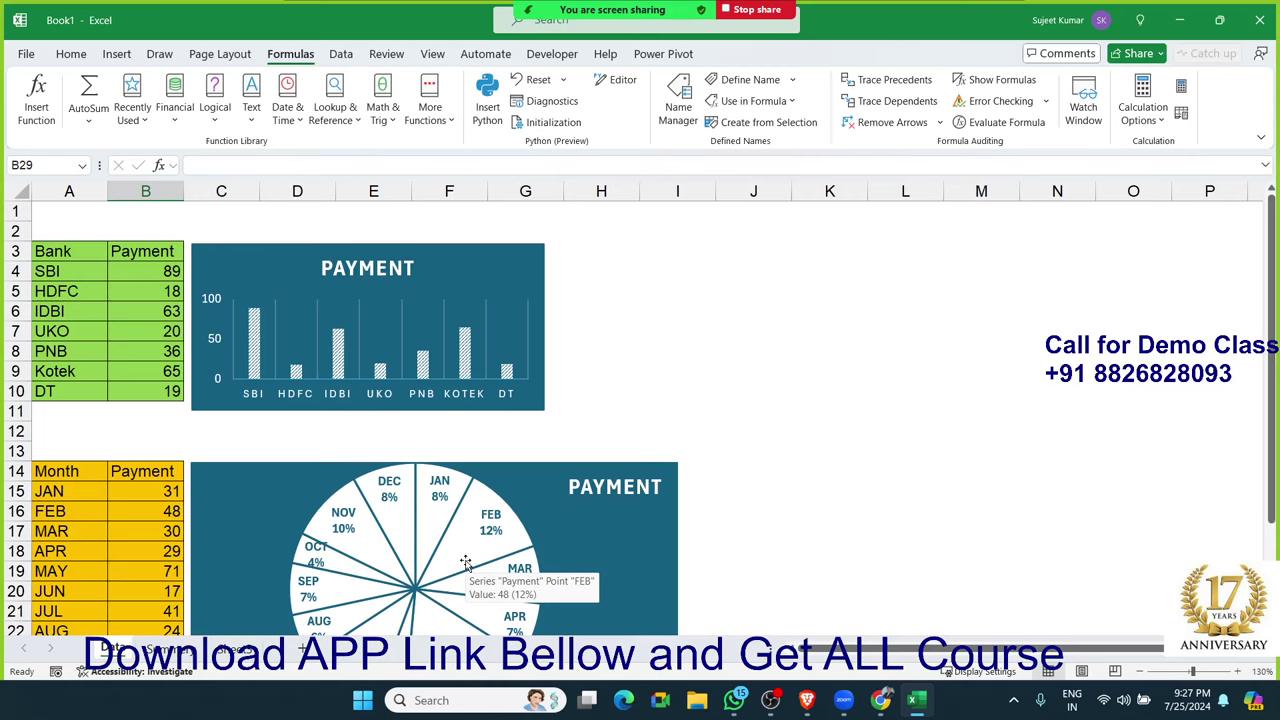
scroll(465, 562, "down", 1)
scroll(400, 550, "down", 1)
scroll(323, 531, "down", 2)
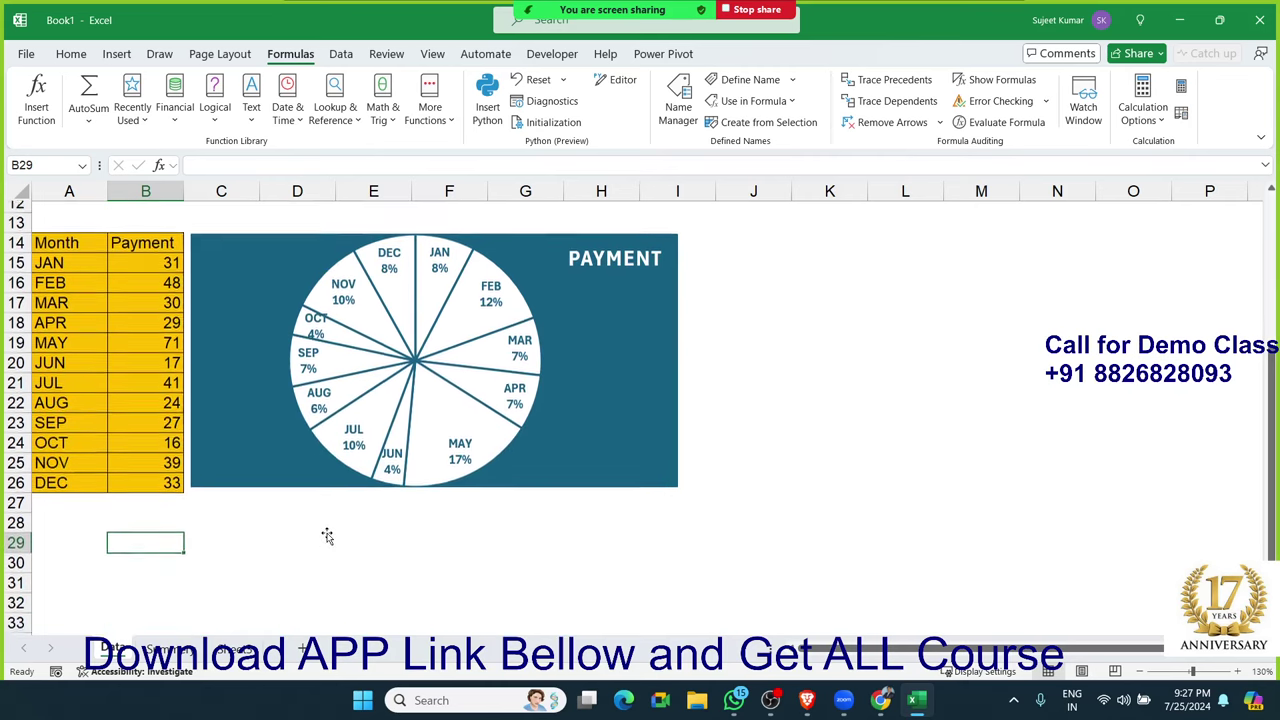
scroll(325, 537, "up", 3)
scroll(325, 537, "up", 2)
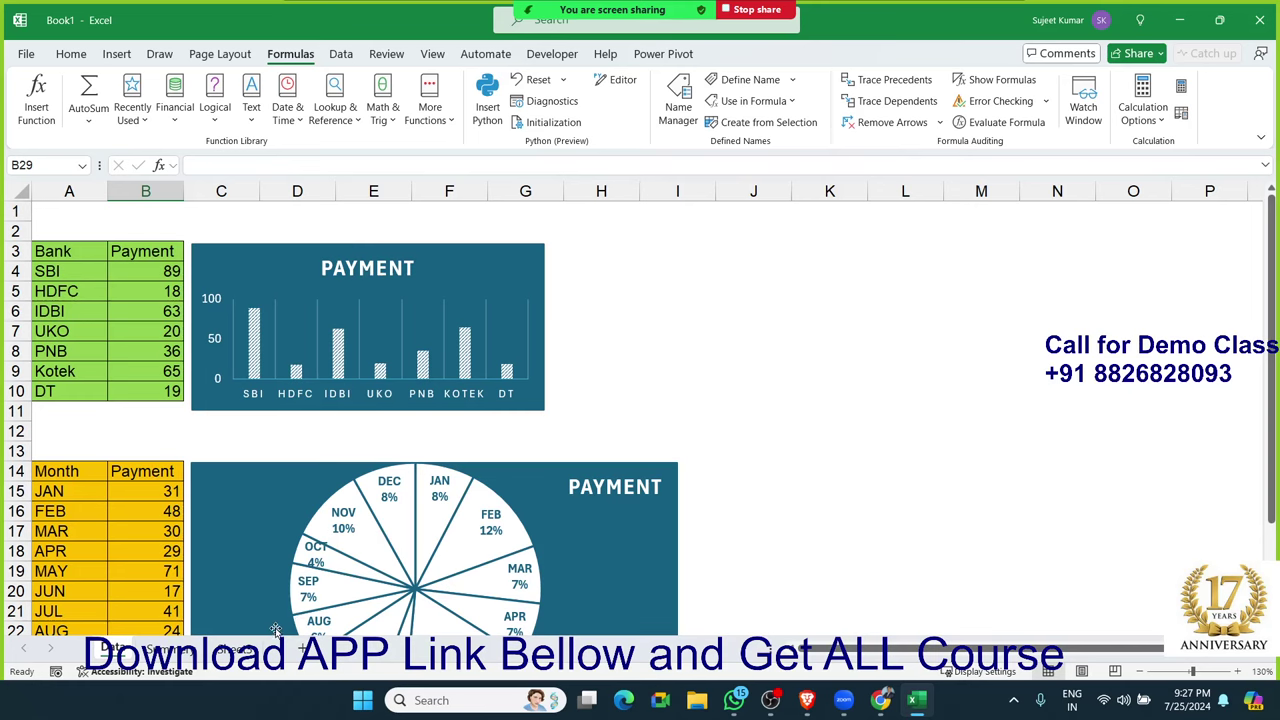
Step: Check C4 on Summary, then select the Bank table's SBI to IDBI rows
left_click(185, 652)
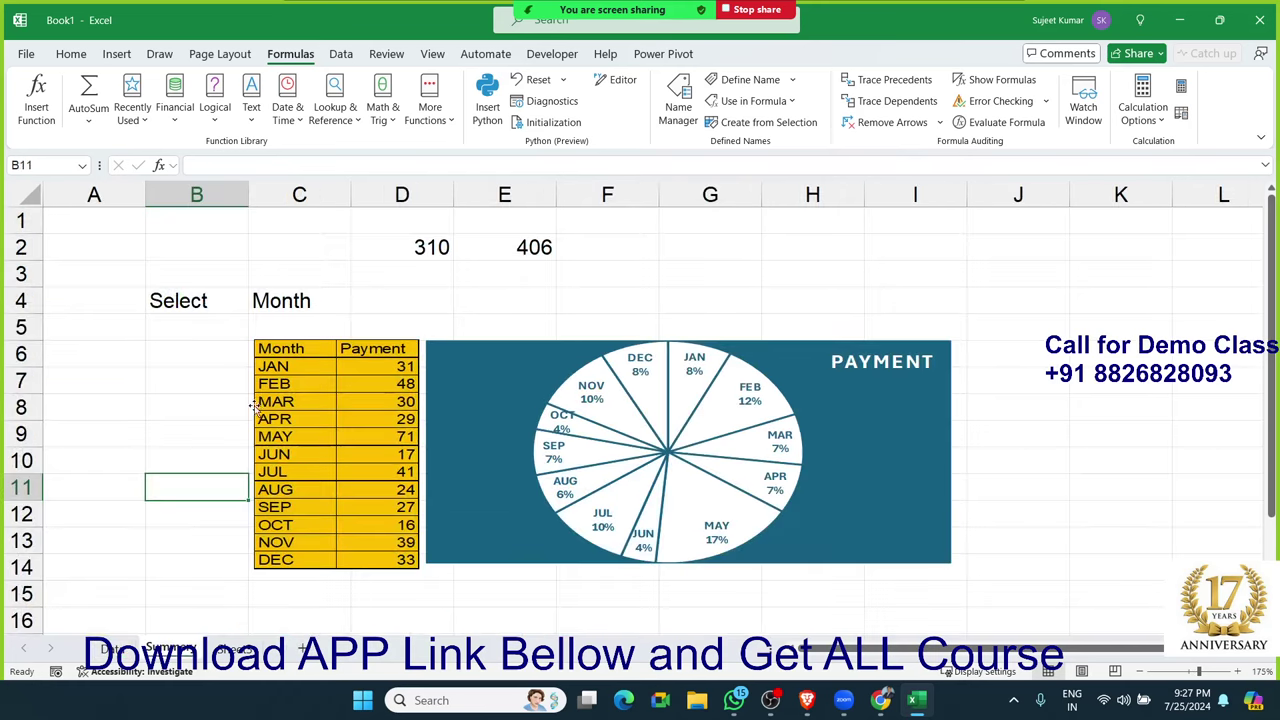
left_click(330, 302)
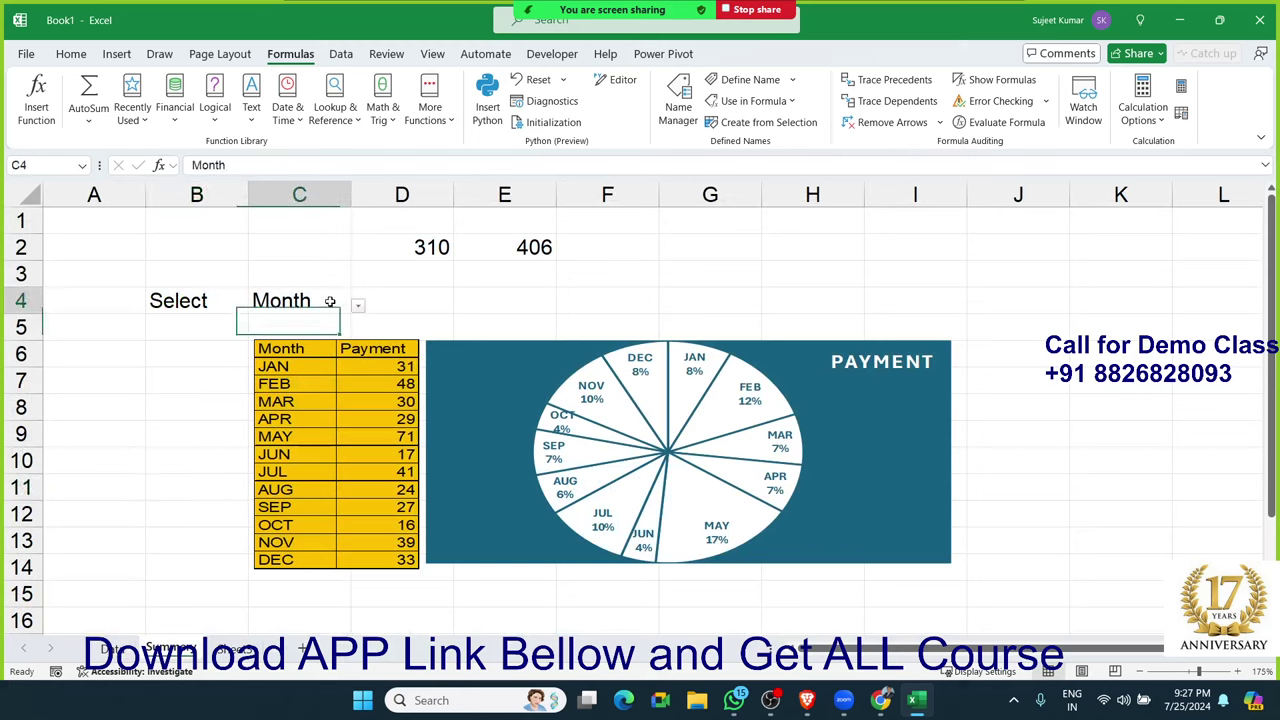
left_click(116, 650)
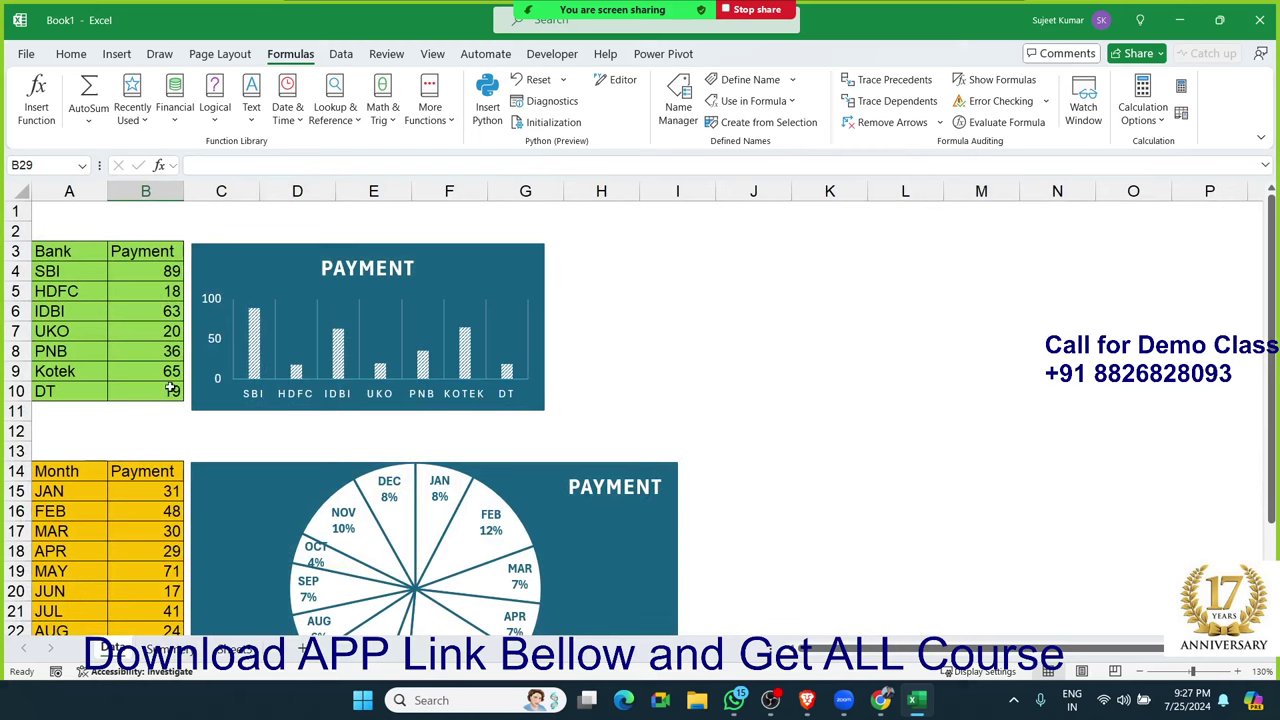
mouse_move(172, 390)
left_mouse_down()
mouse_move(80, 290)
mouse_move(66, 250)
mouse_move(140, 350)
left_mouse_up()
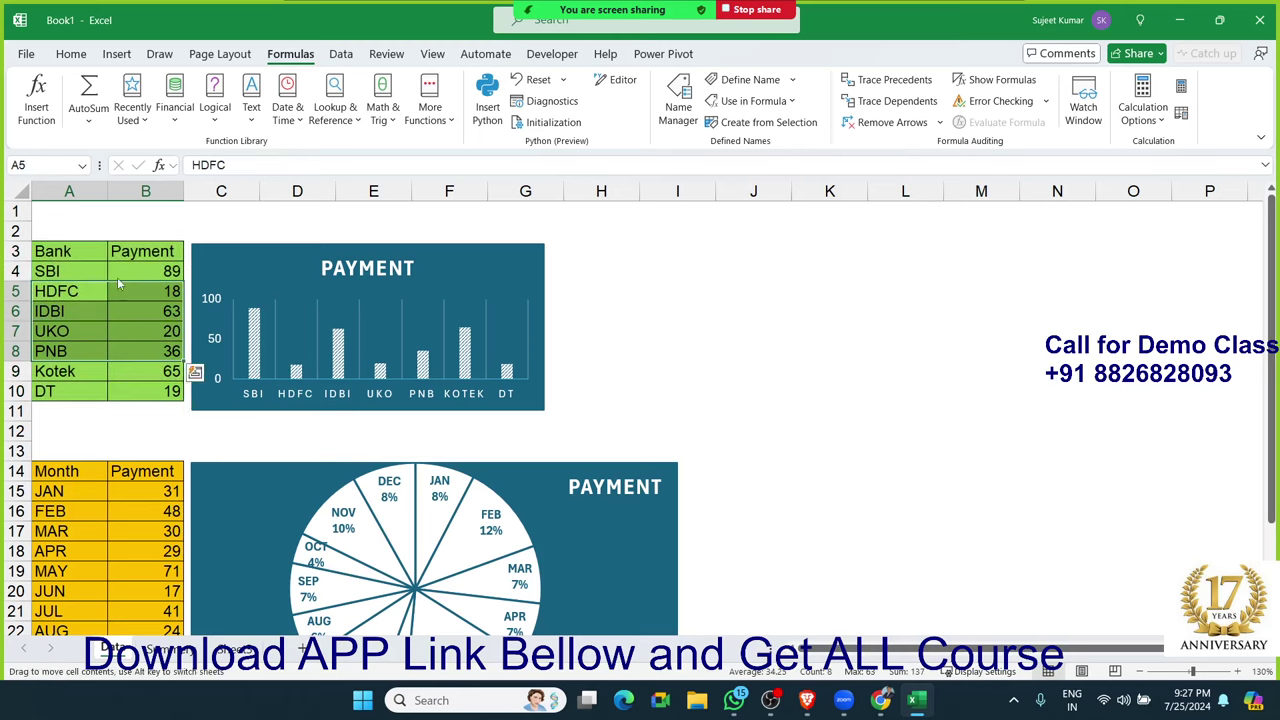
left_click_drag(103, 262, 150, 390)
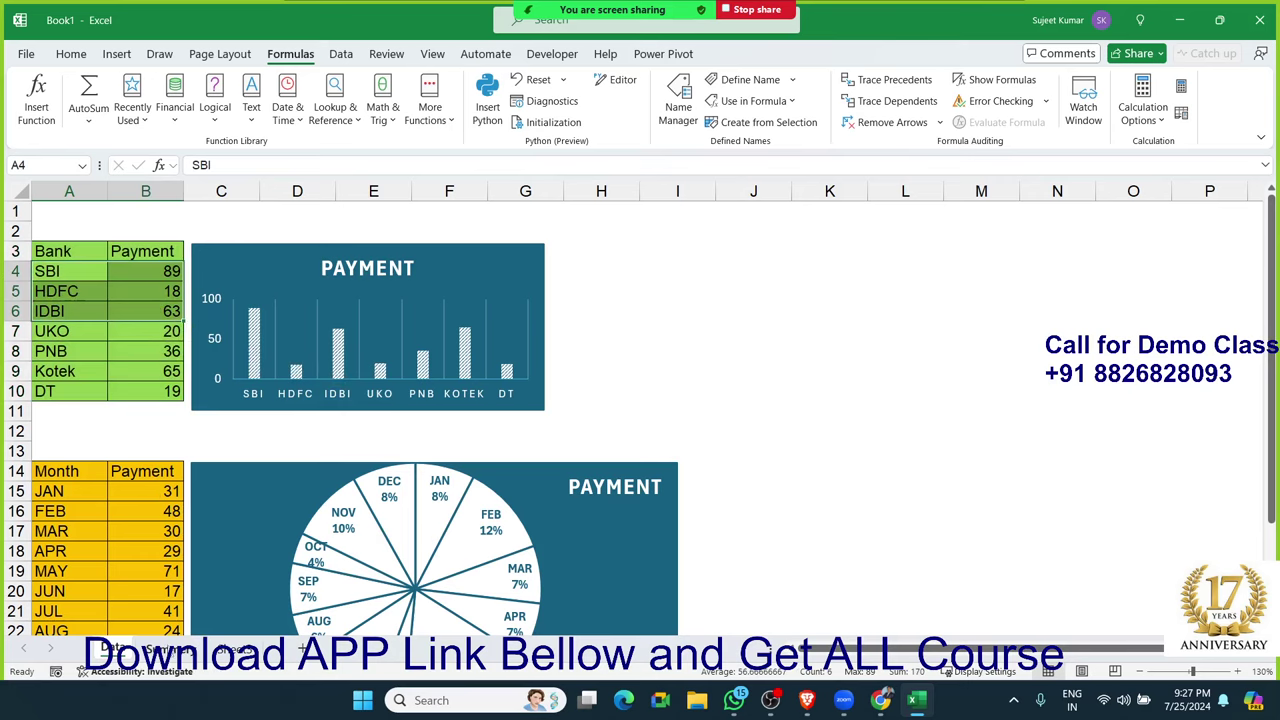
left_click(168, 649)
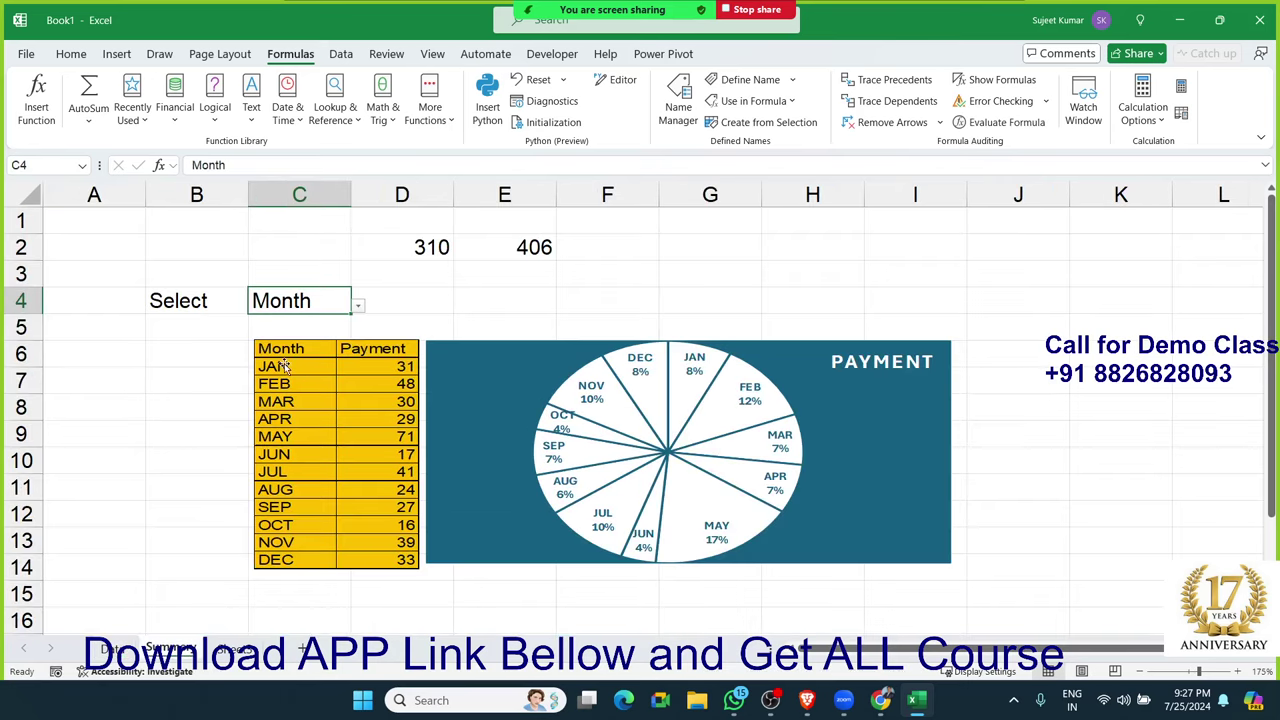
Step: Inspect payment cells B8 (PNB) and B23 (SEP), then select the Bank table and chart area
left_click(116, 650)
left_click(151, 350)
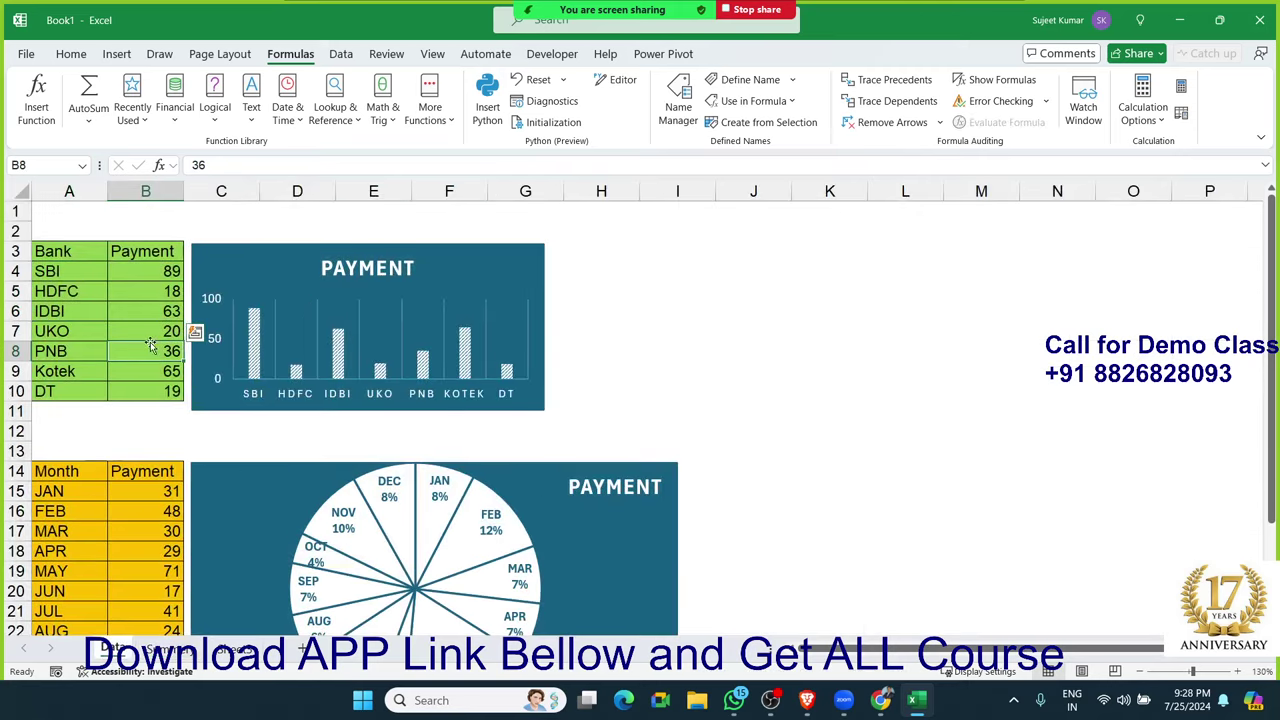
scroll(150, 440, "down", 3)
left_click(137, 493)
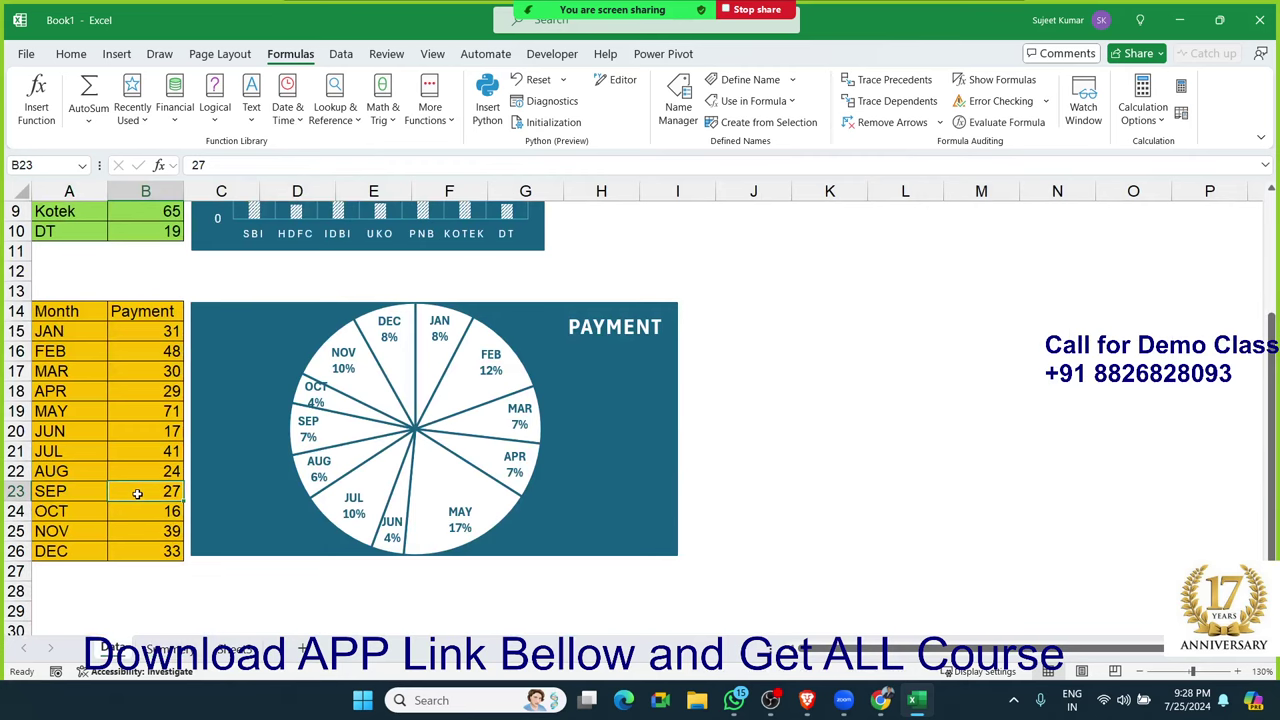
scroll(137, 493, "up", 3)
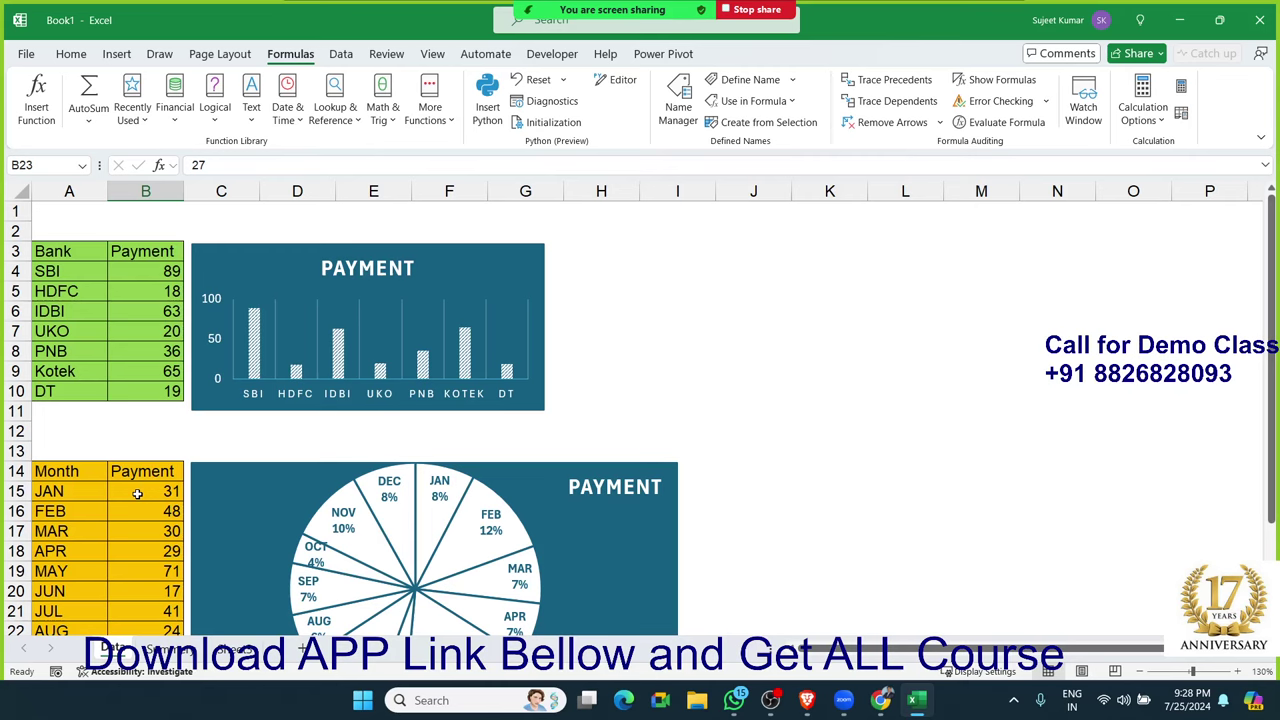
left_click_drag(57, 257, 548, 367)
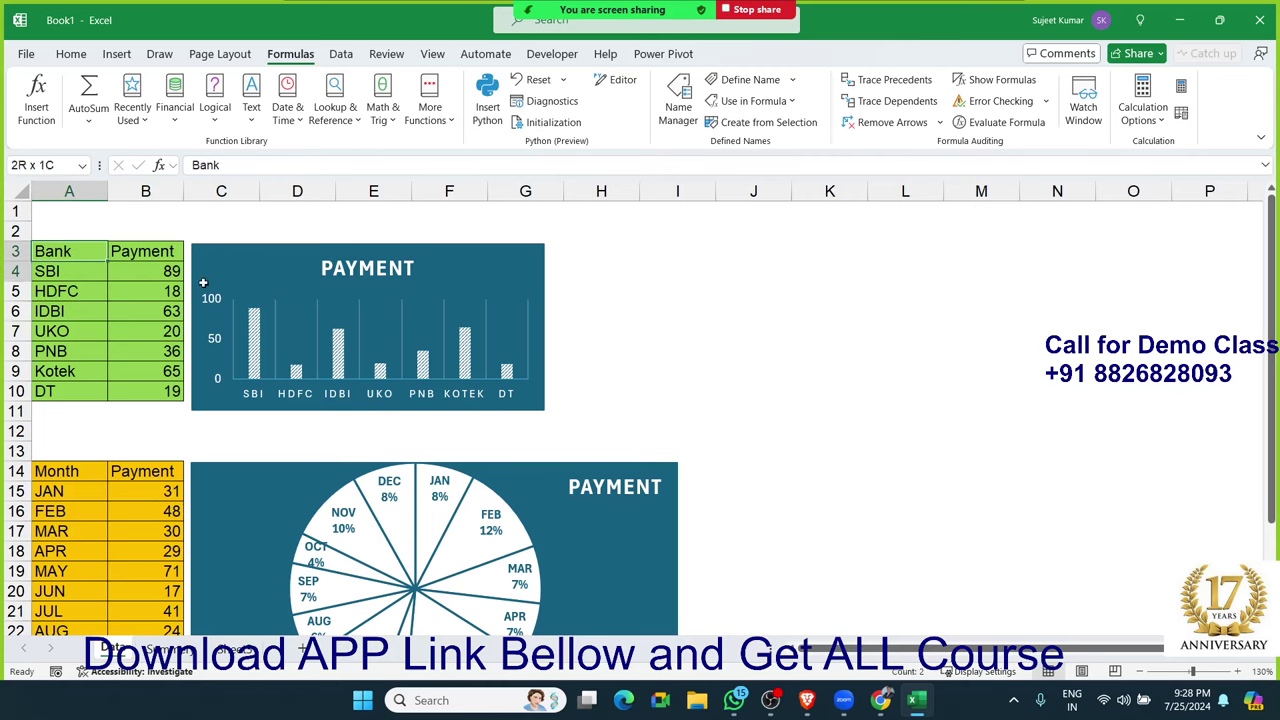
Step: Inspect the linked picture's formula on the Summary sheet
left_click(153, 649)
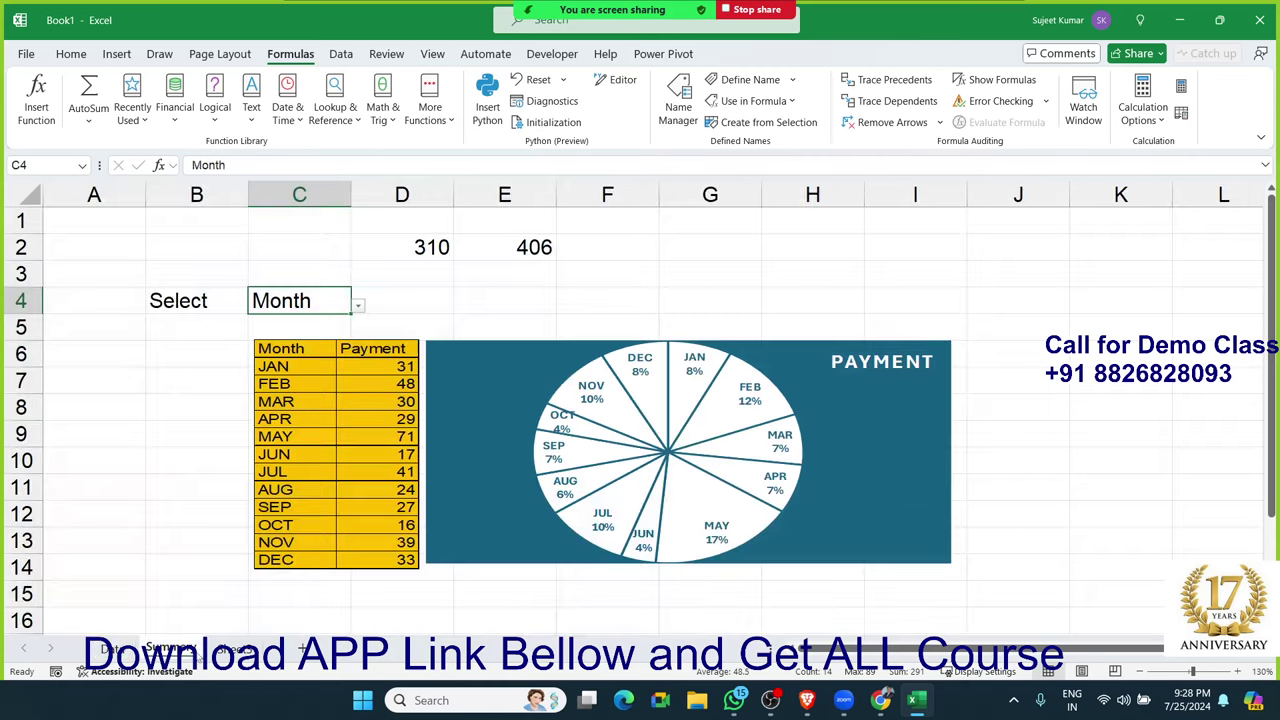
left_click(401, 487)
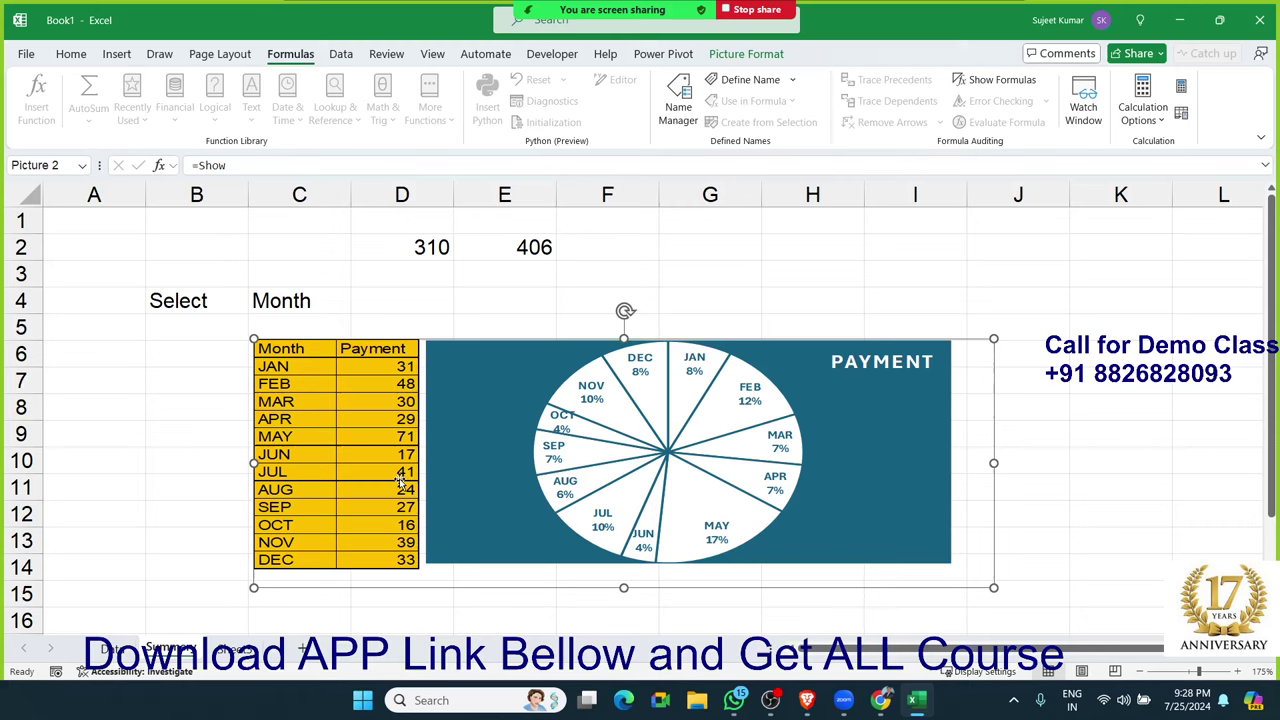
left_click(202, 421)
Step: Toggle C4's dropdown between Bank and Month, leaving it on Bank
left_click(272, 304)
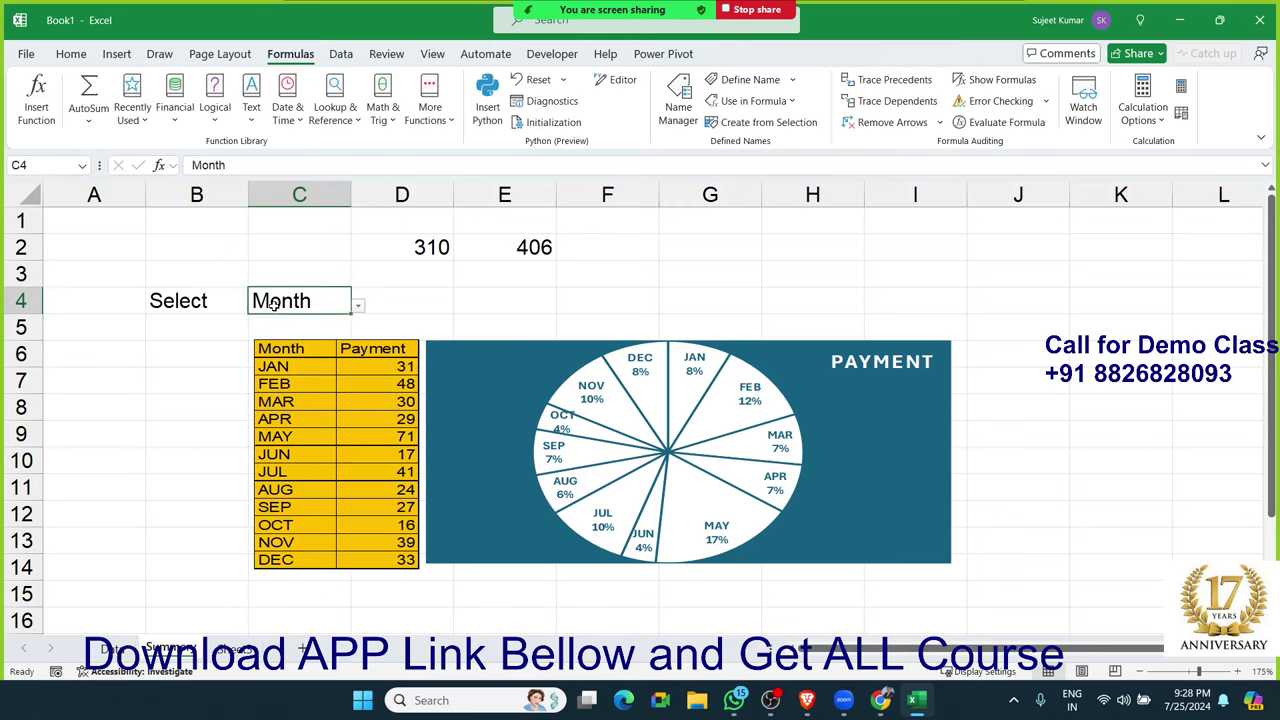
left_click(358, 306)
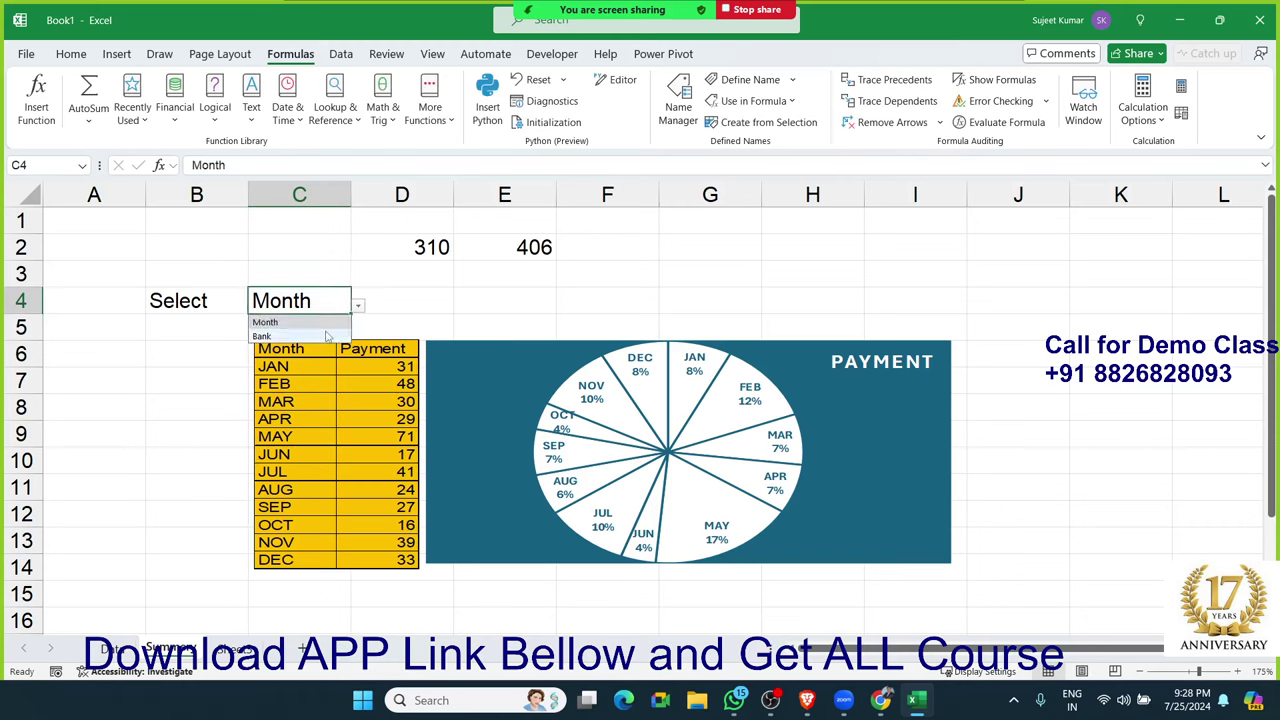
left_click(326, 336)
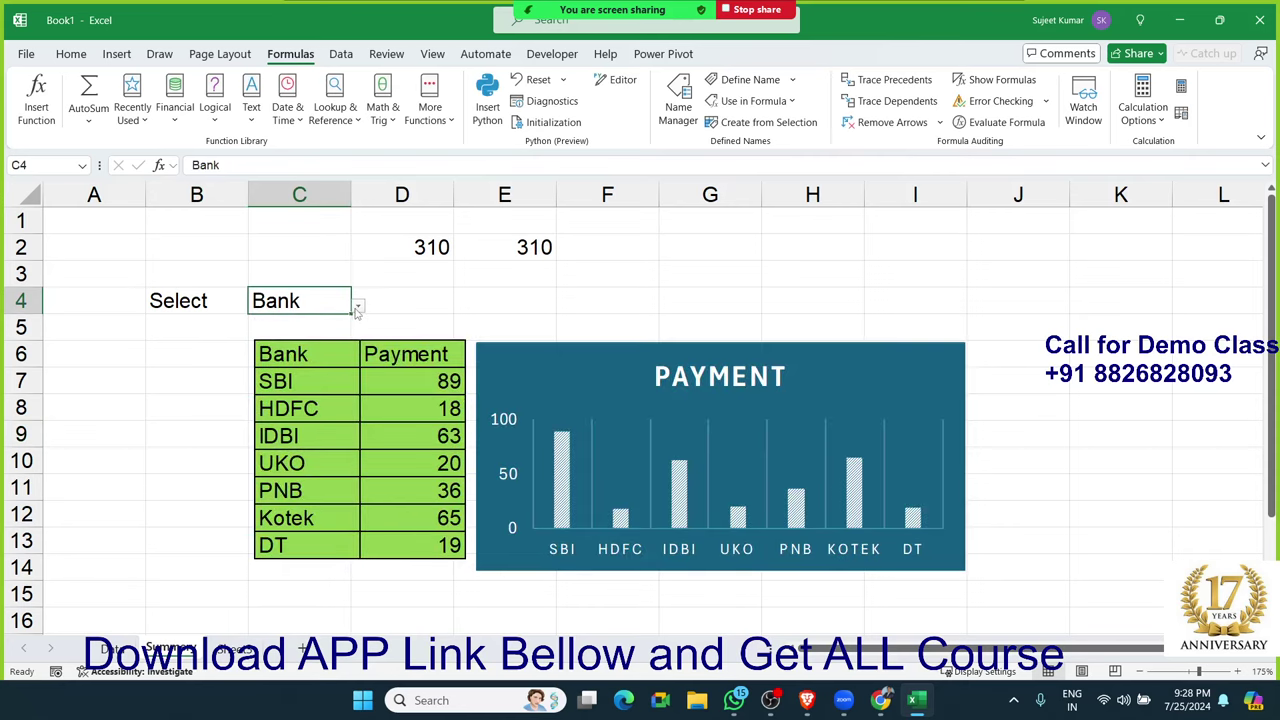
left_click(357, 311)
left_click(337, 323)
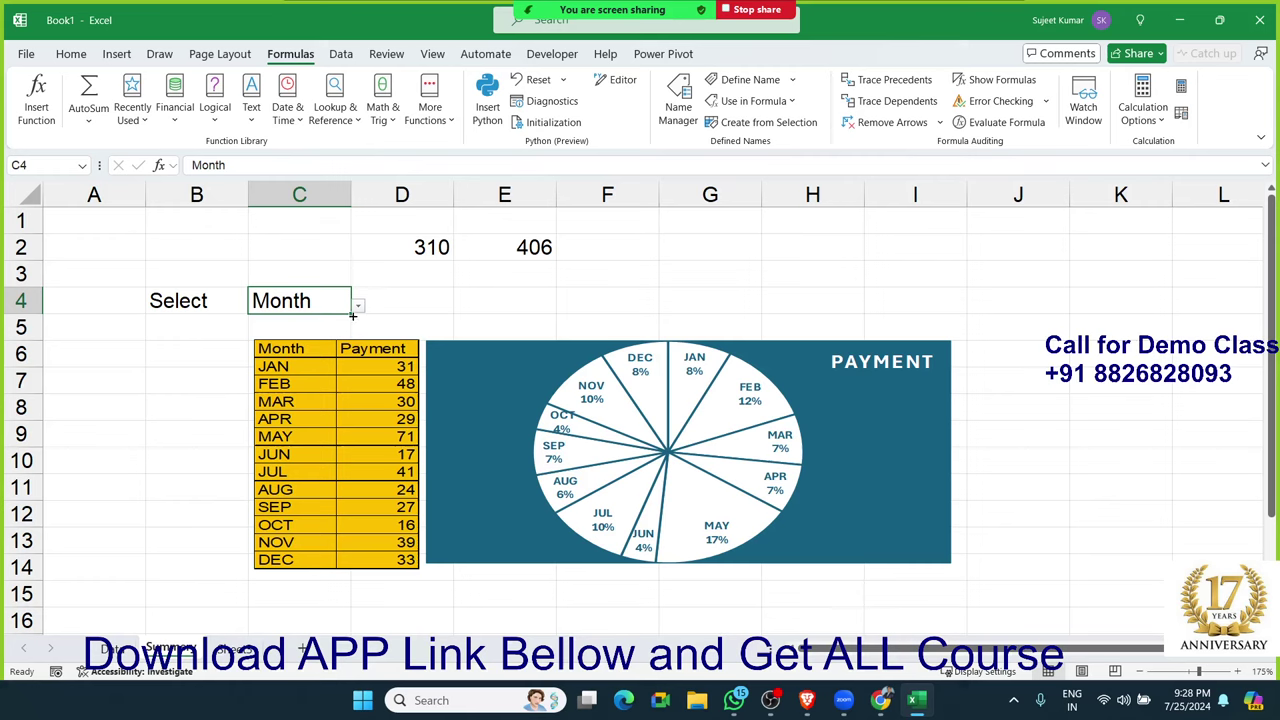
left_click(357, 307)
left_click(344, 338)
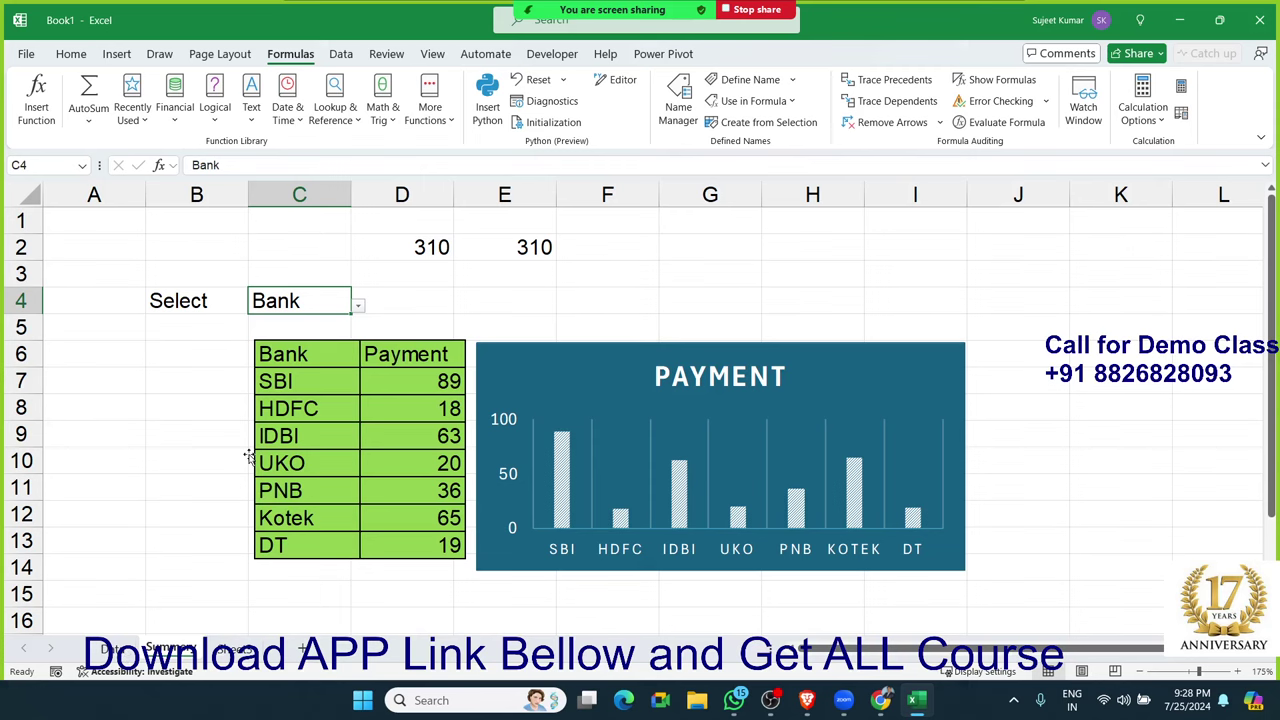
Step: Review the Bank table's payment values on the data sheet, including the MAR payment
left_click(115, 650)
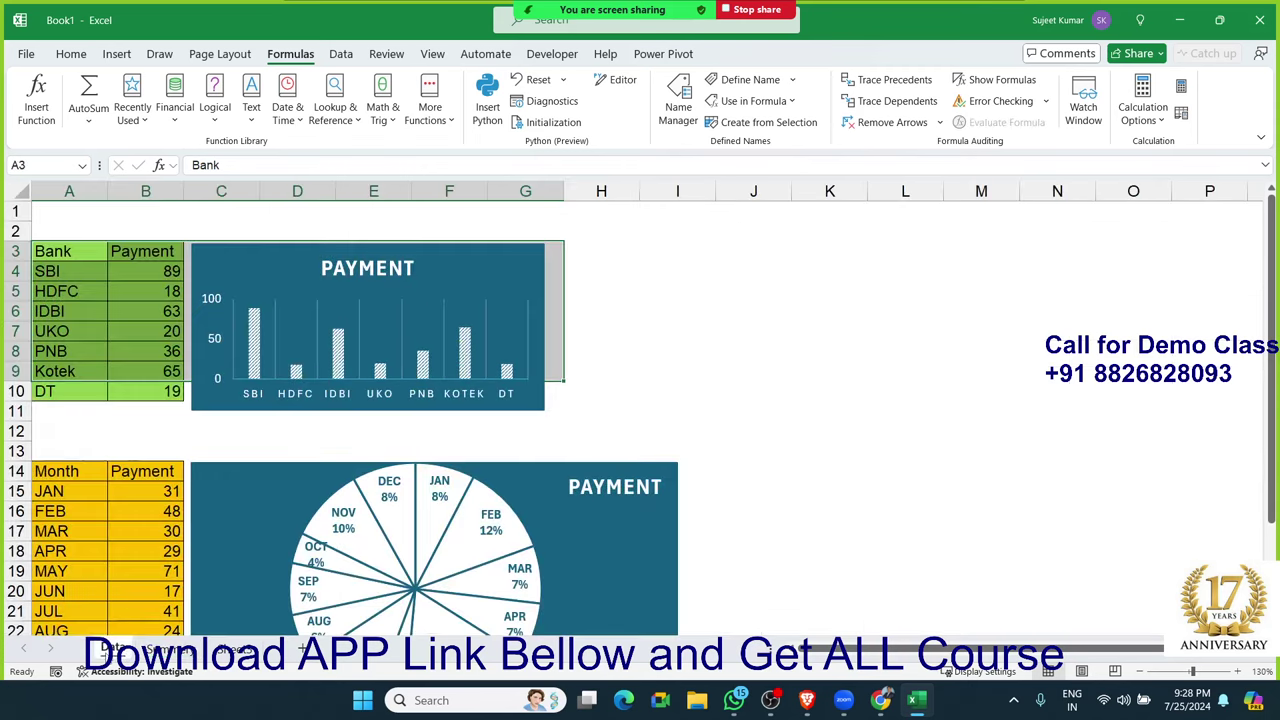
left_click(131, 315)
scroll(125, 320, "down", 2)
scroll(125, 320, "down", 1)
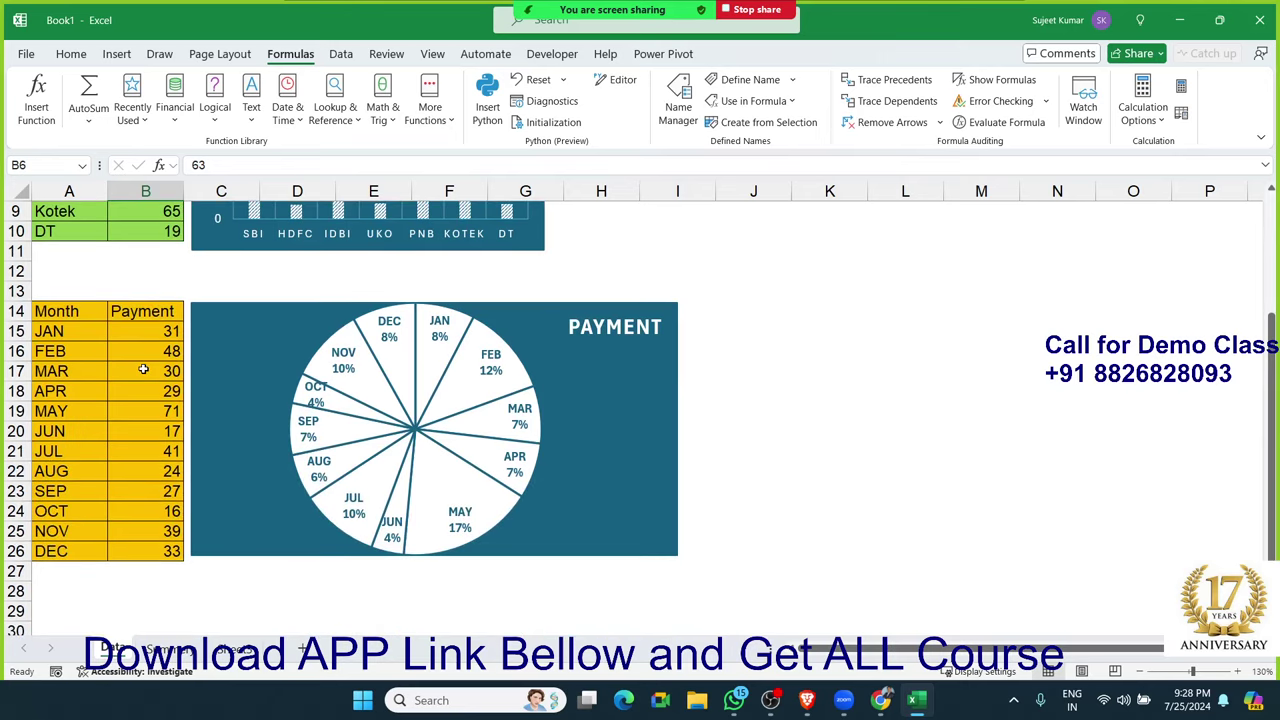
left_click(143, 368)
scroll(155, 423, "up", 3)
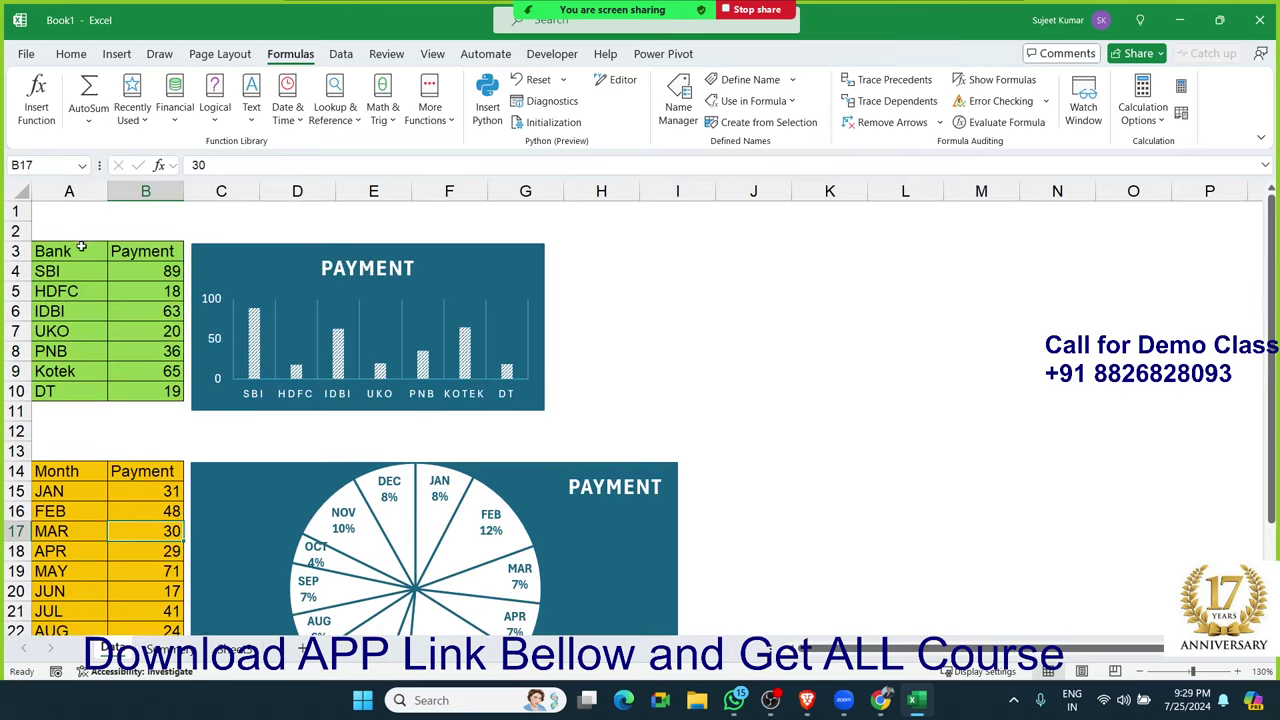
Step: Select the Bank table with its bar chart, then the top of the Month table
left_click_drag(83, 246, 540, 410)
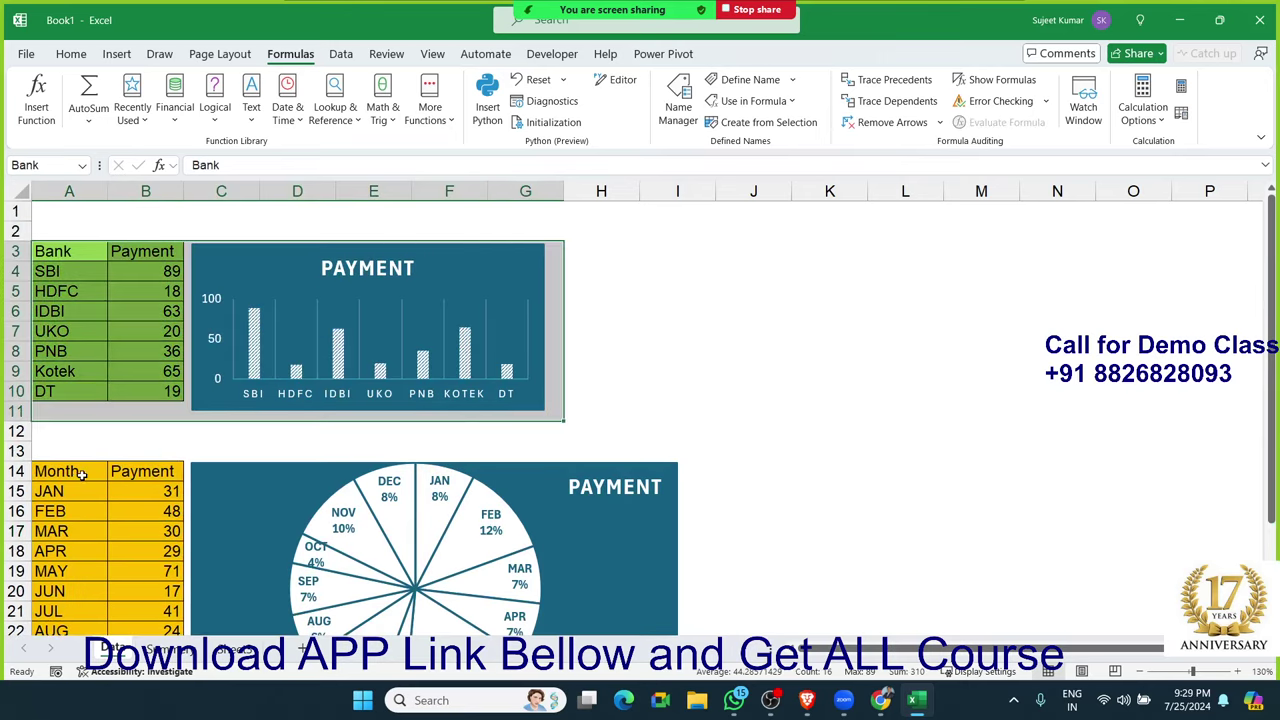
left_click_drag(82, 476, 143, 489)
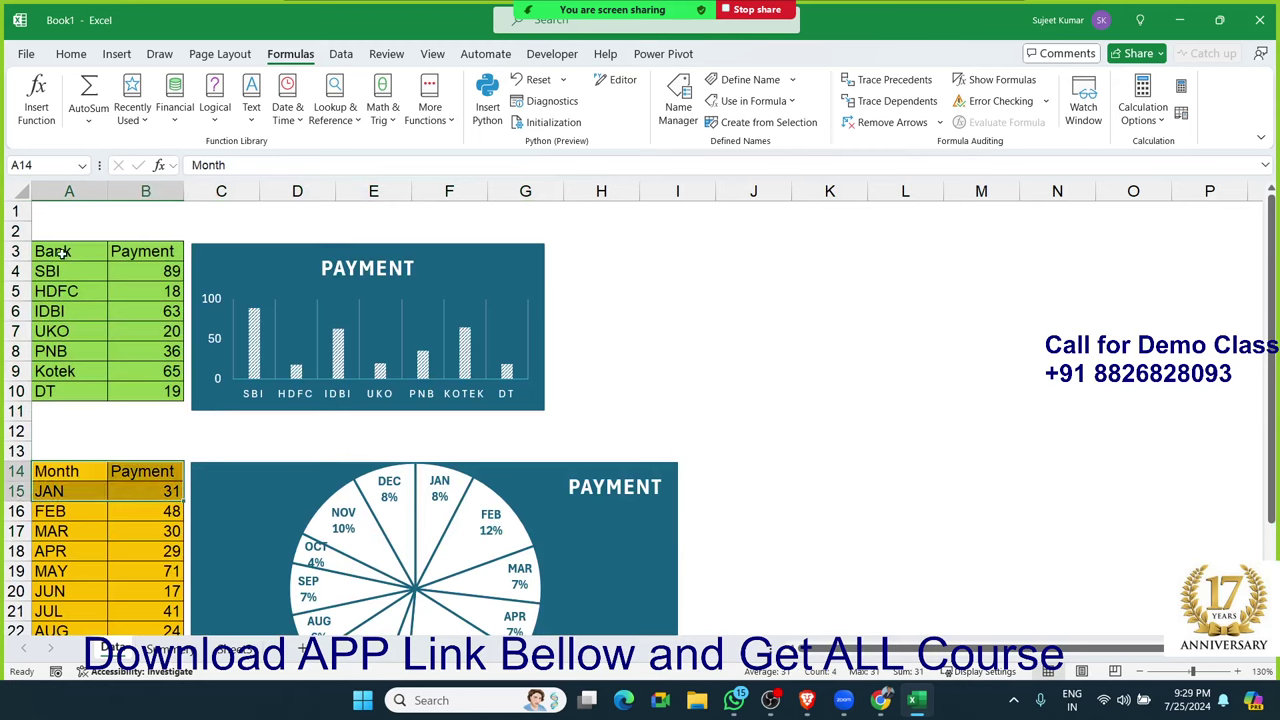
mouse_move(62, 254)
left_mouse_down()
mouse_move(523, 300)
mouse_move(540, 416)
left_mouse_up()
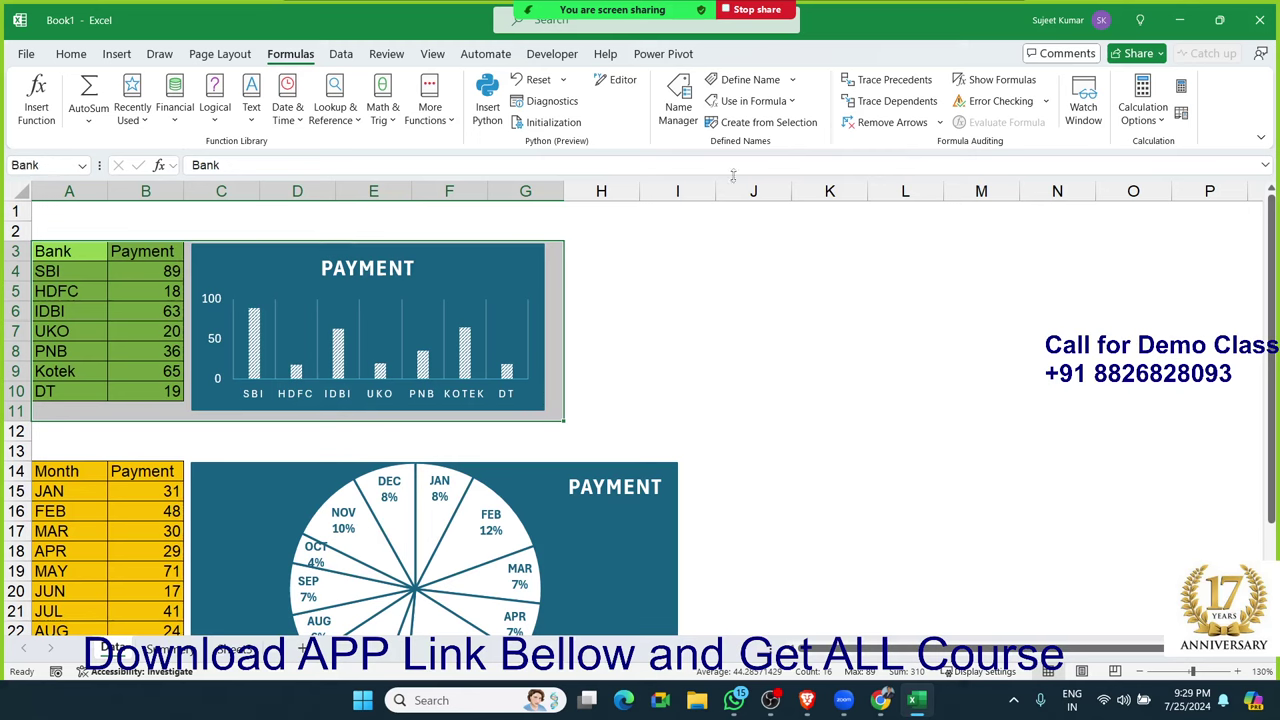
key("ctrl+q")
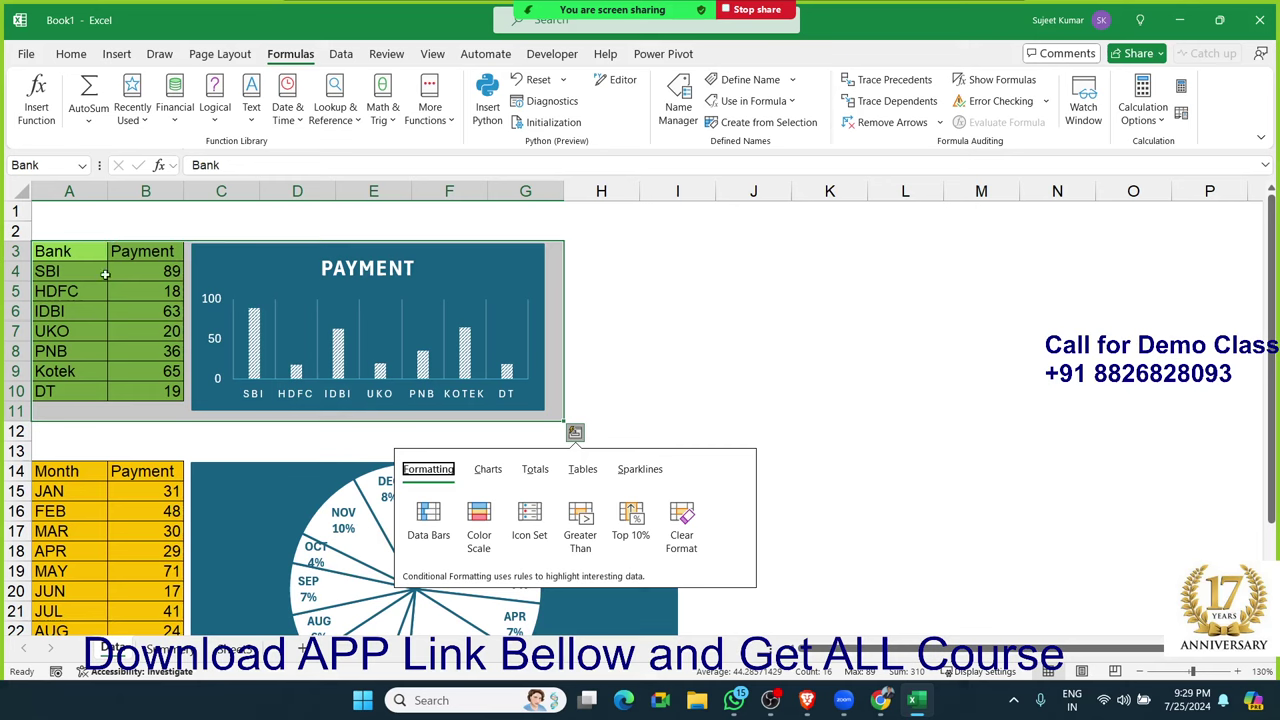
mouse_move(507, 372)
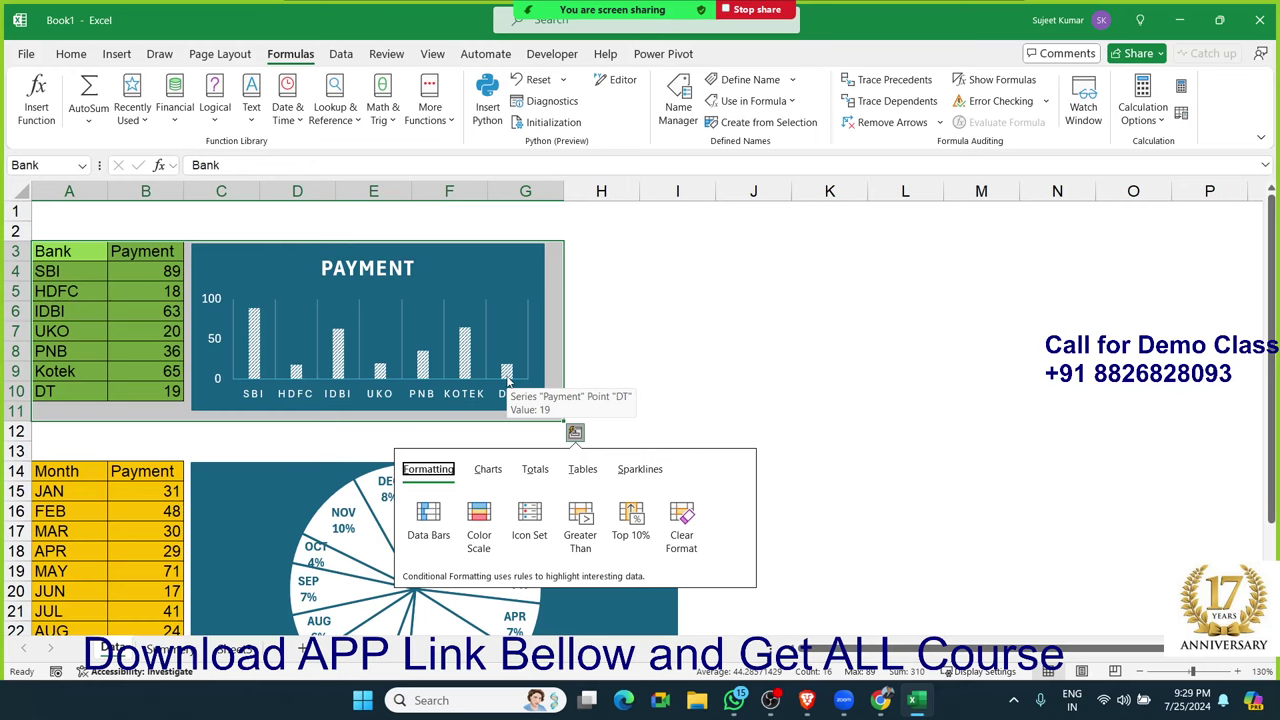
left_click_drag(44, 474, 285, 531)
scroll(291, 533, "down", 3)
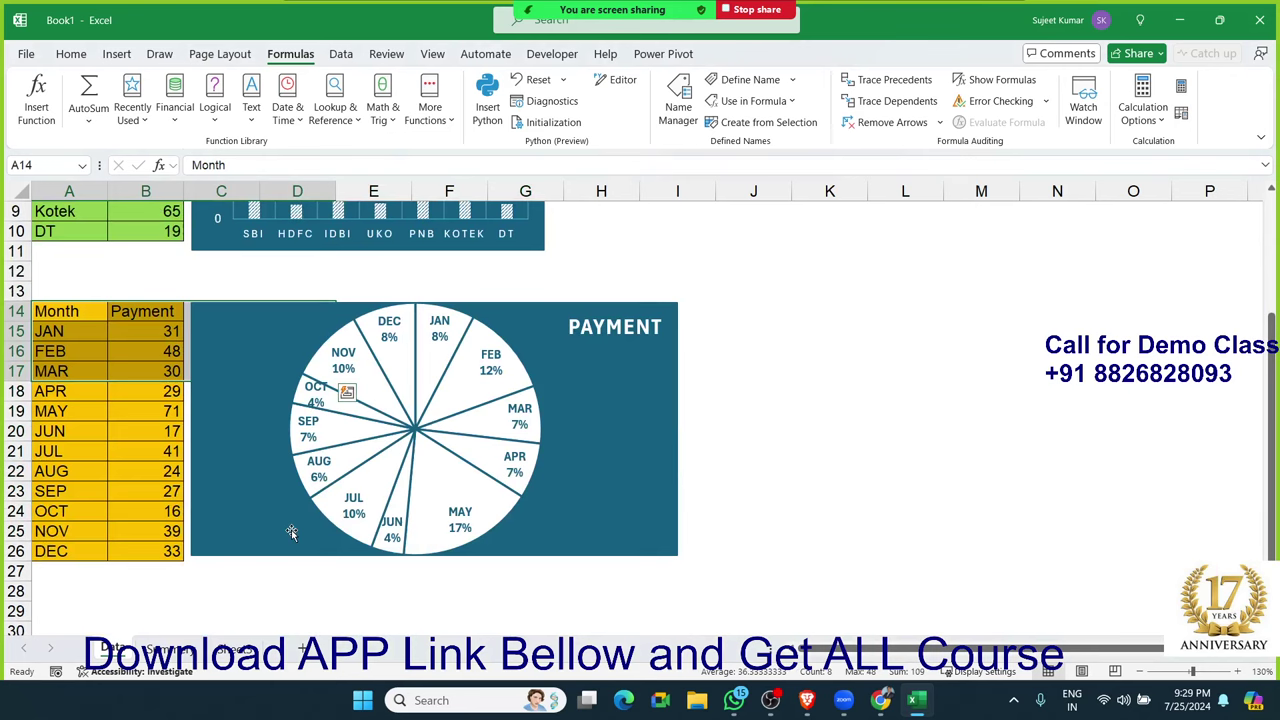
Step: Check the Month,Bank Data Validation list on selector cell C4, leaving it unchanged
left_click(188, 649)
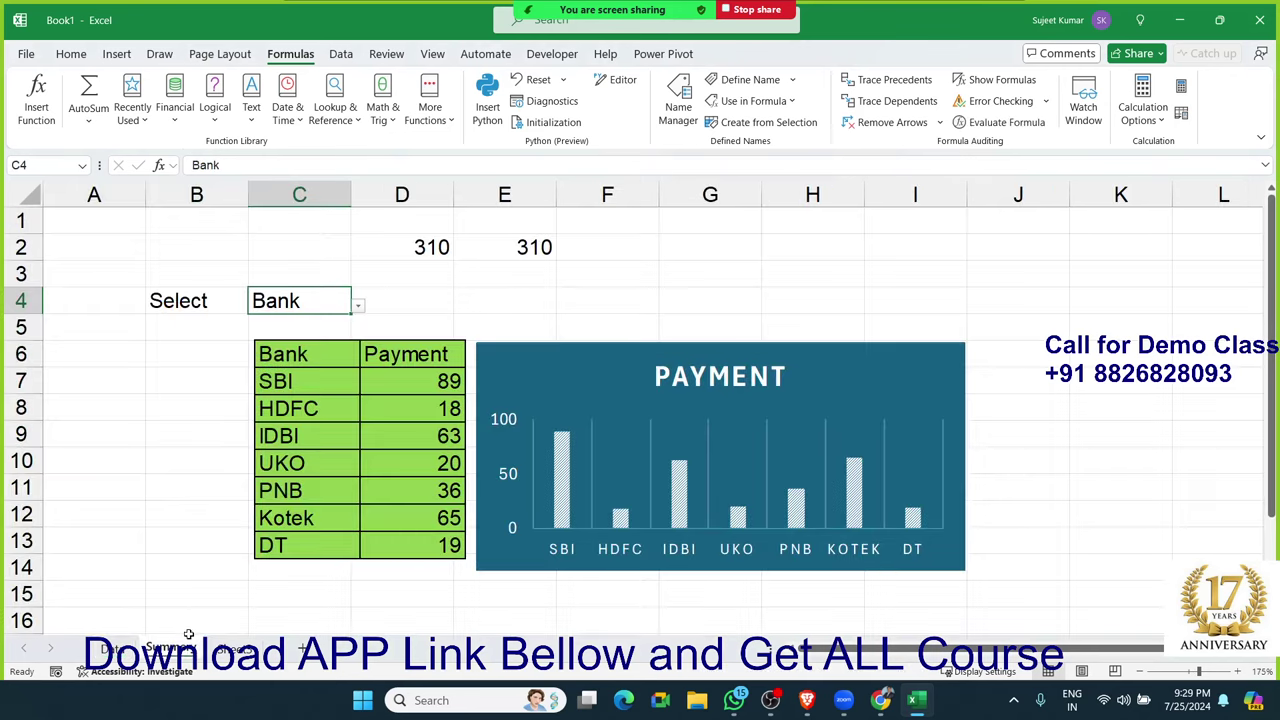
left_click(254, 340)
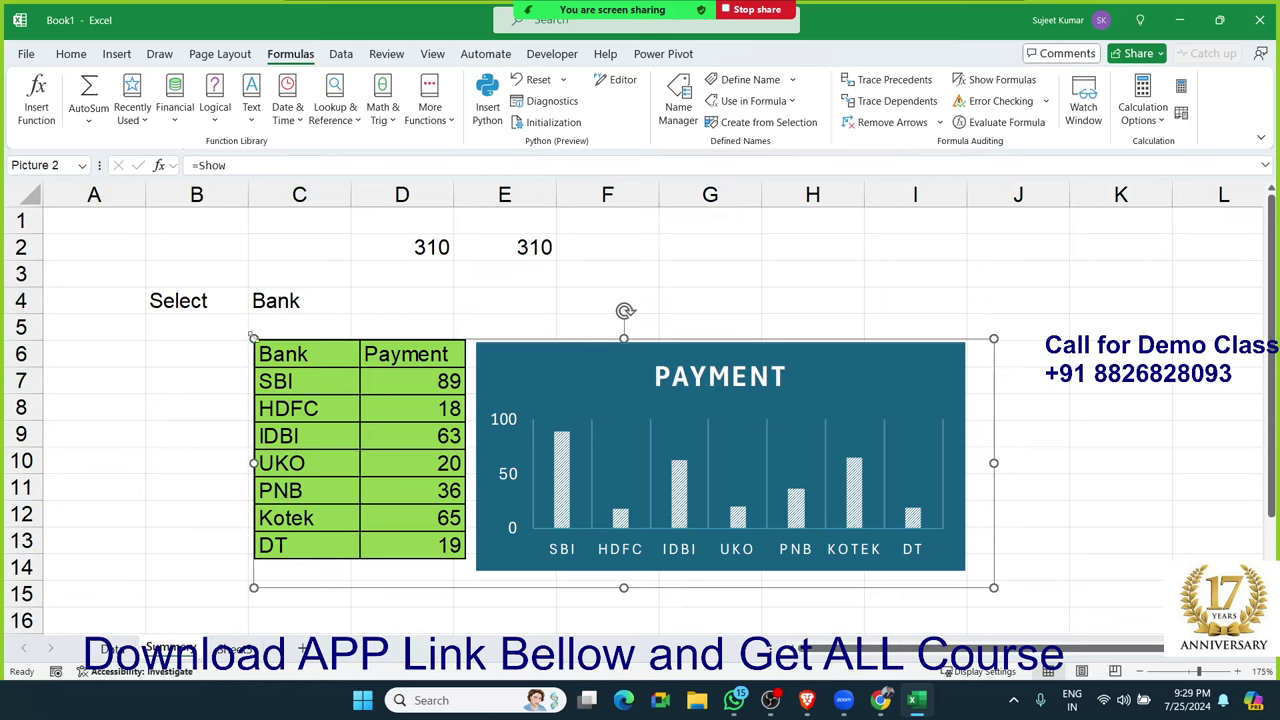
left_click(297, 302)
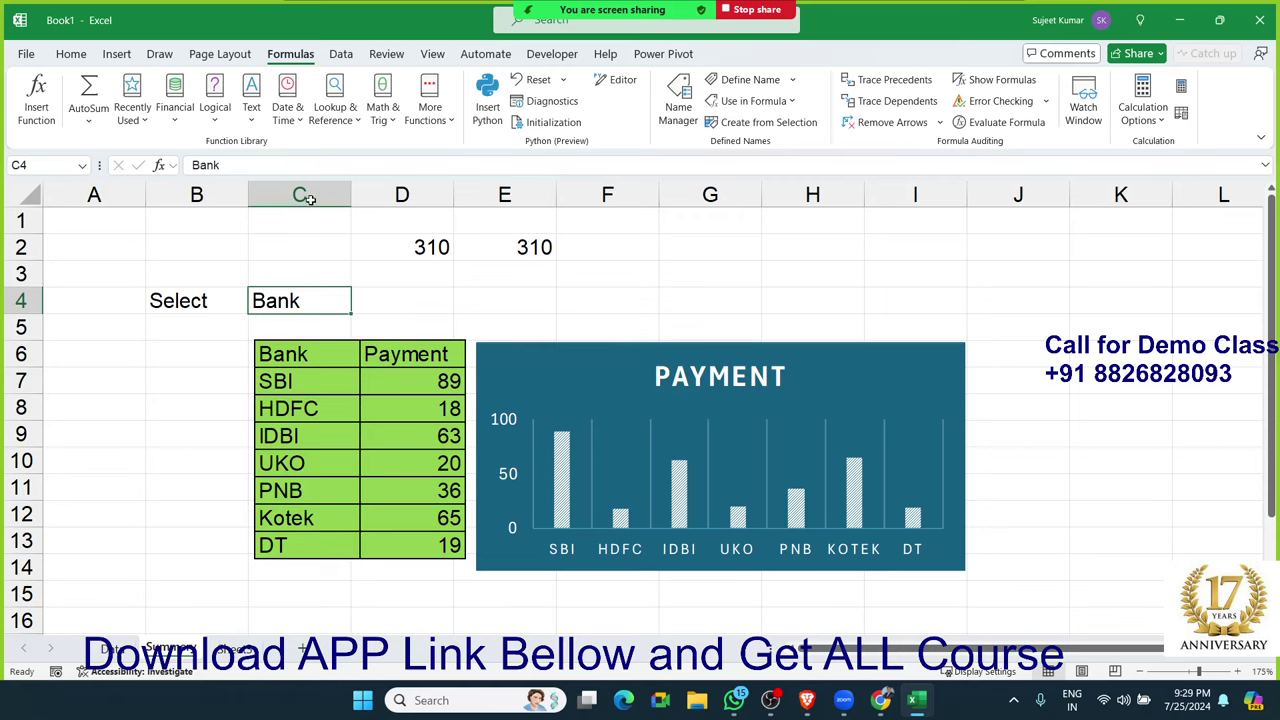
left_click(341, 54)
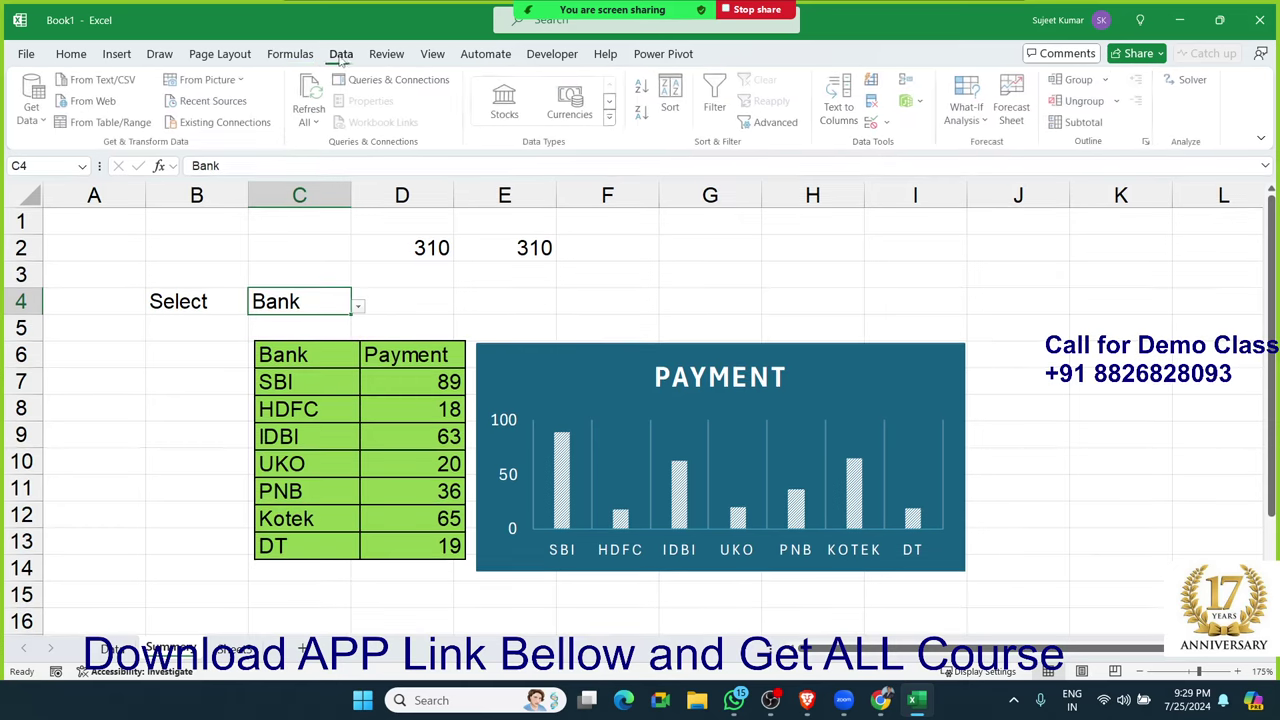
left_click(873, 122)
key("ctrl+Page_Down")
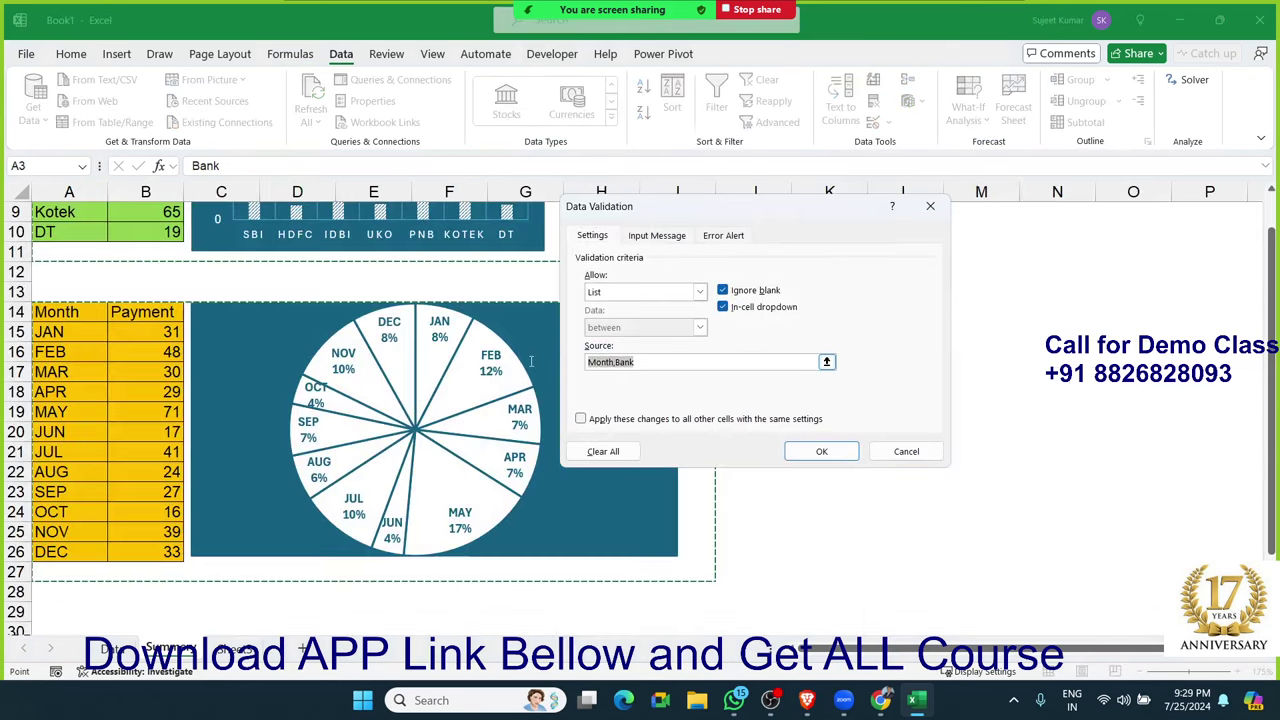
left_click(655, 361)
key("Return")
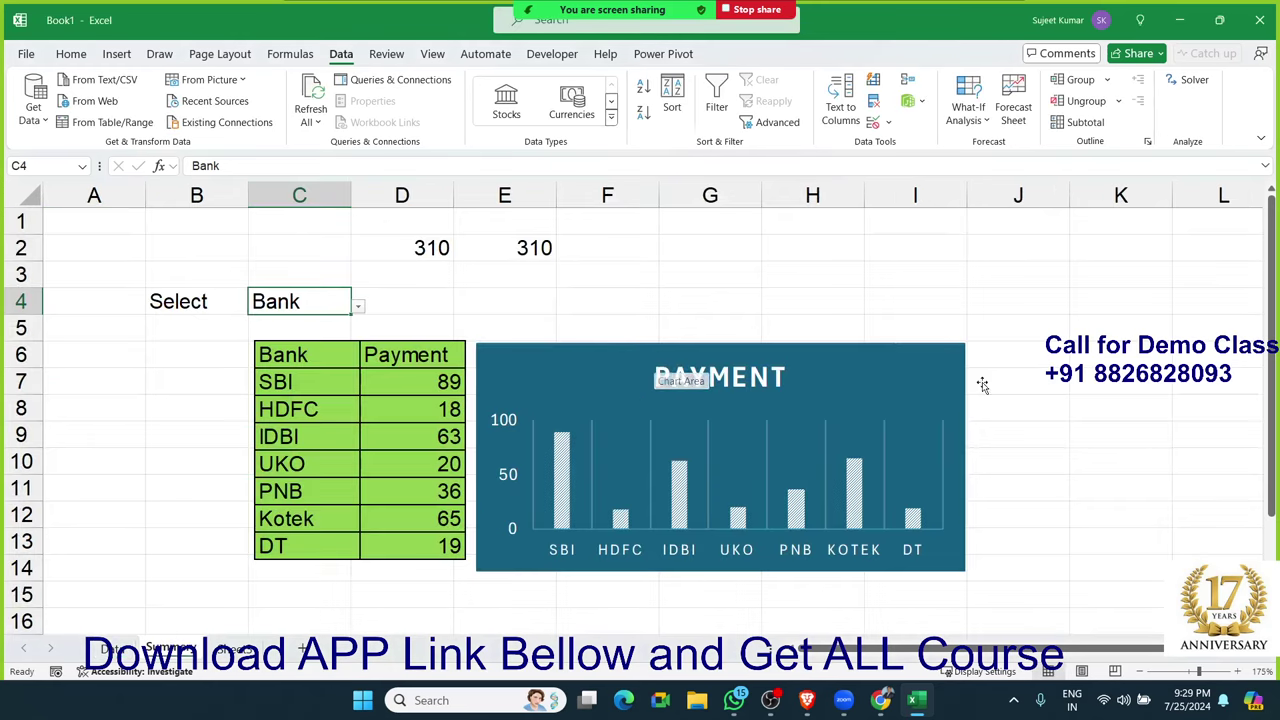
Step: Confirm Bank stays chosen in C4 and inspect the linked chart picture
left_click_drag(1142, 228, 1145, 457)
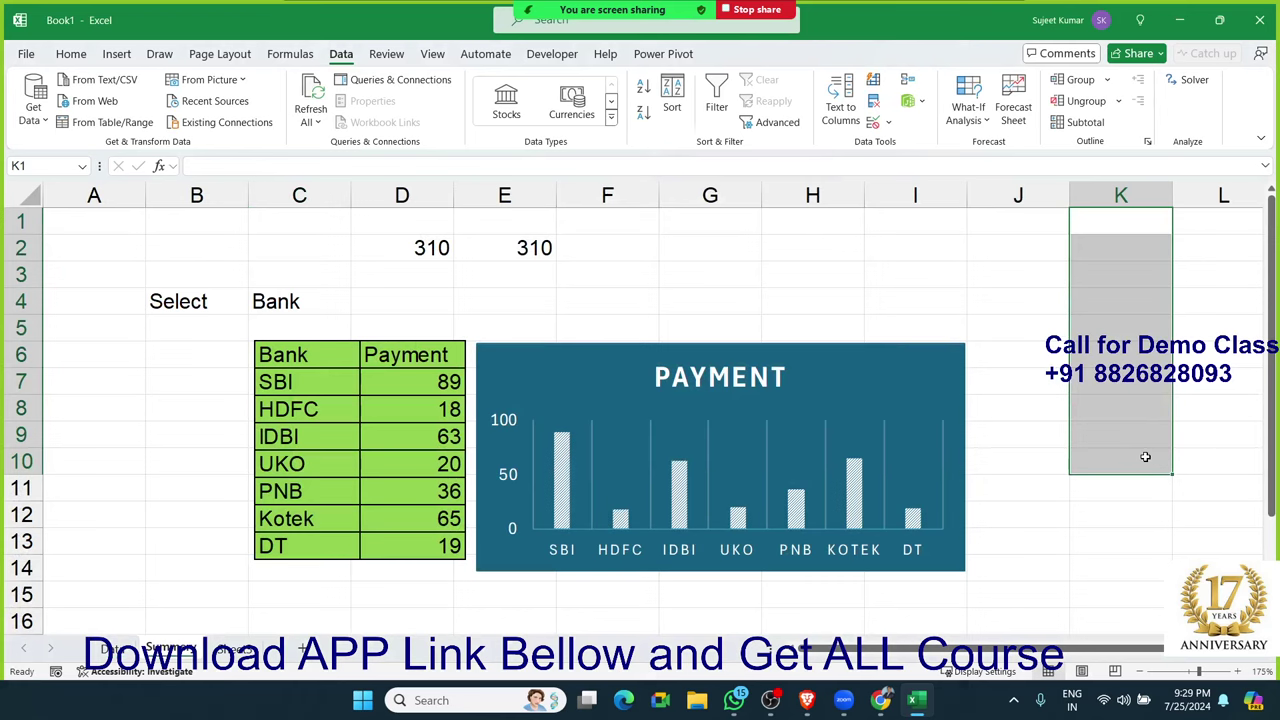
left_click(328, 314)
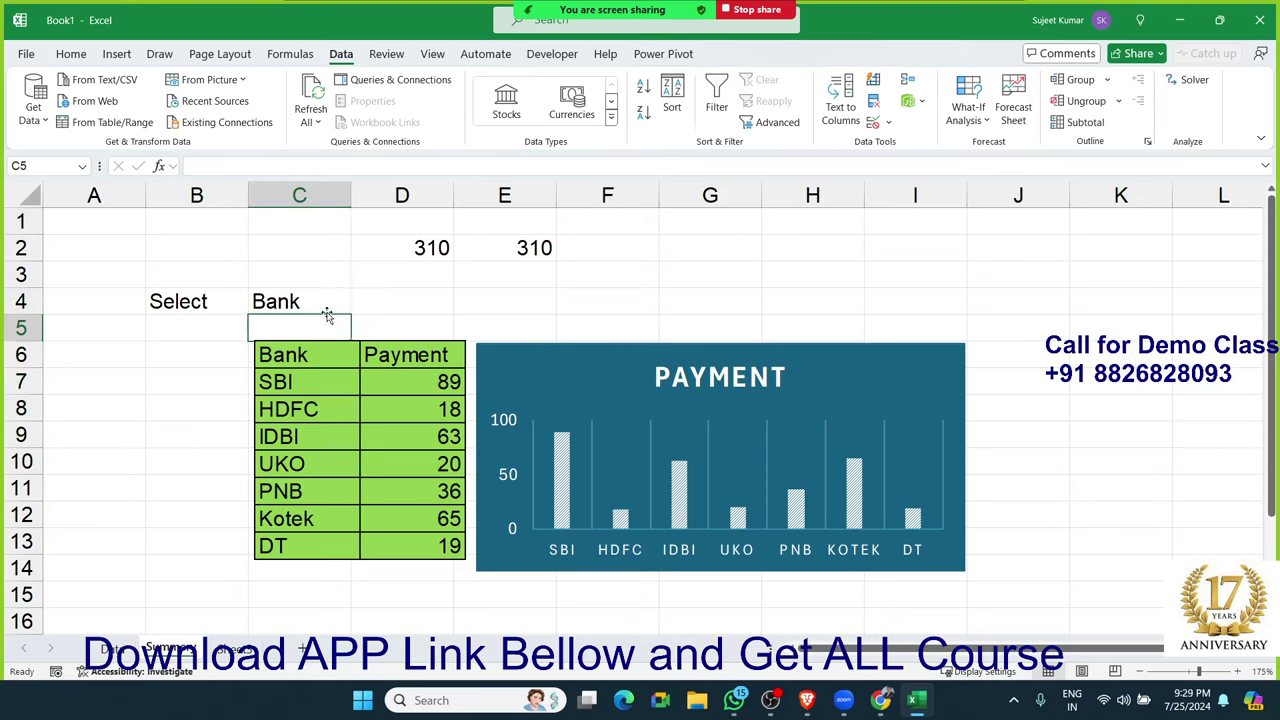
left_click(357, 308)
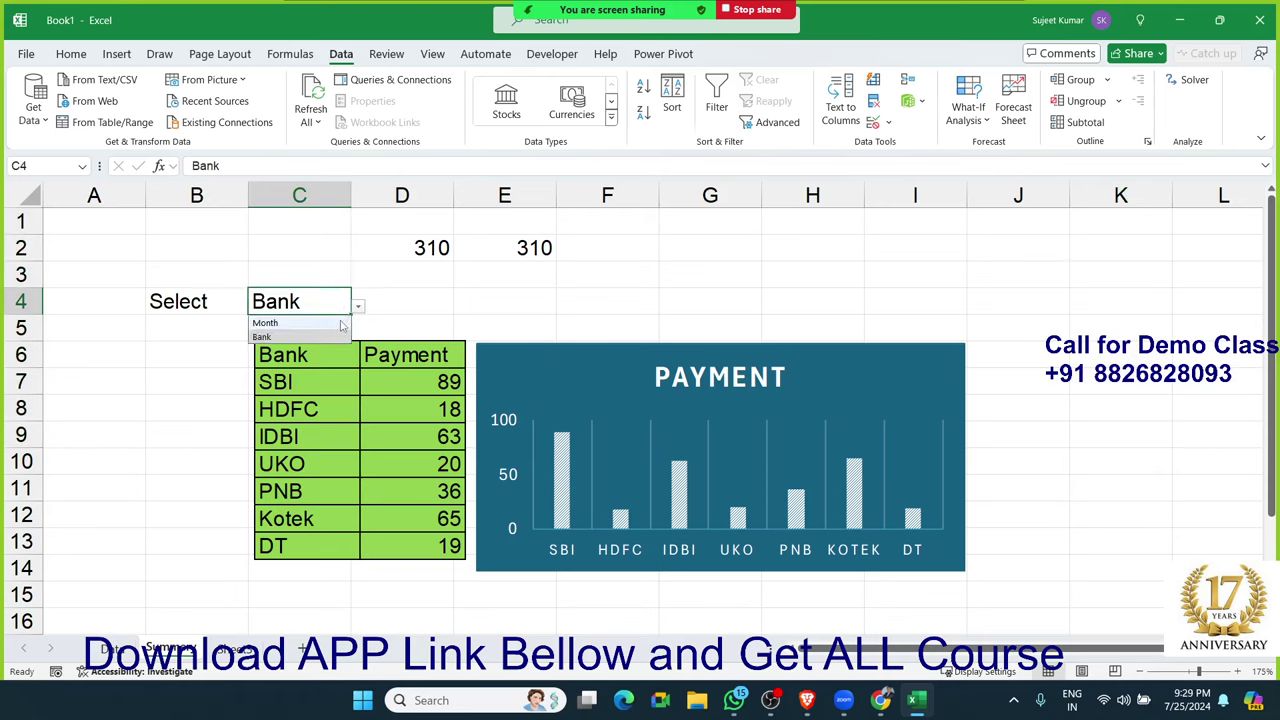
left_click(401, 302)
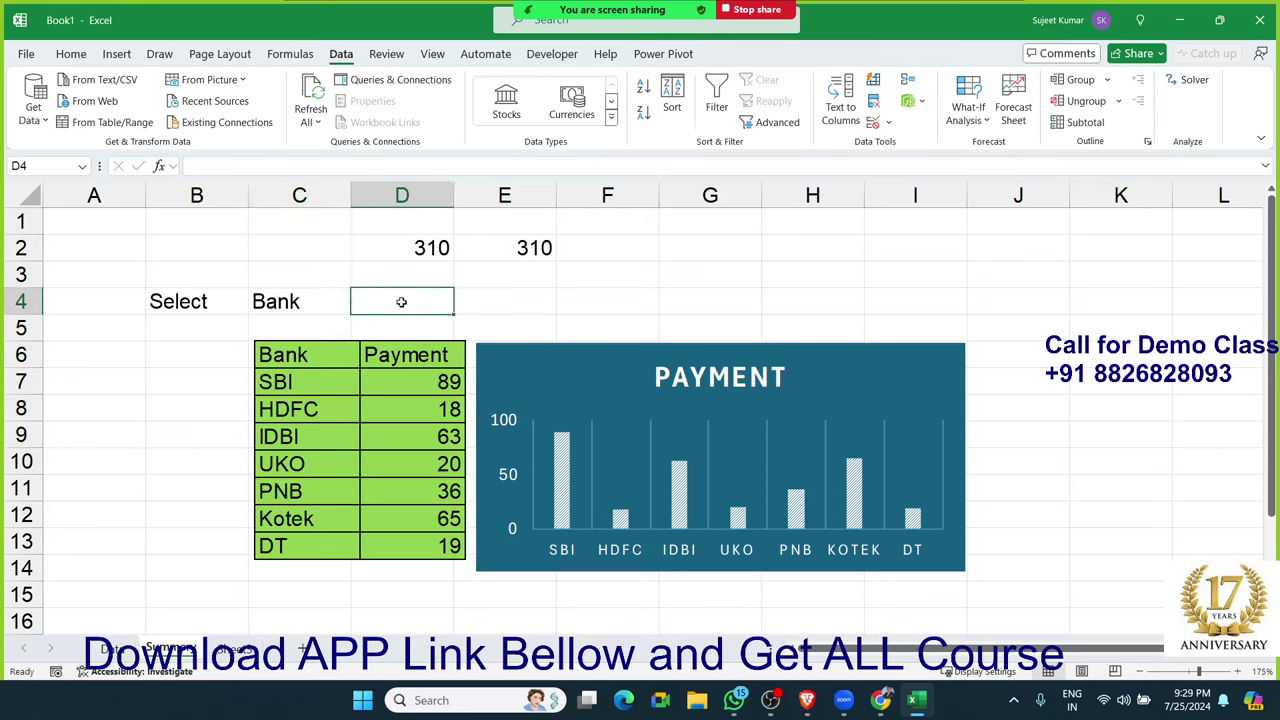
left_click(520, 420)
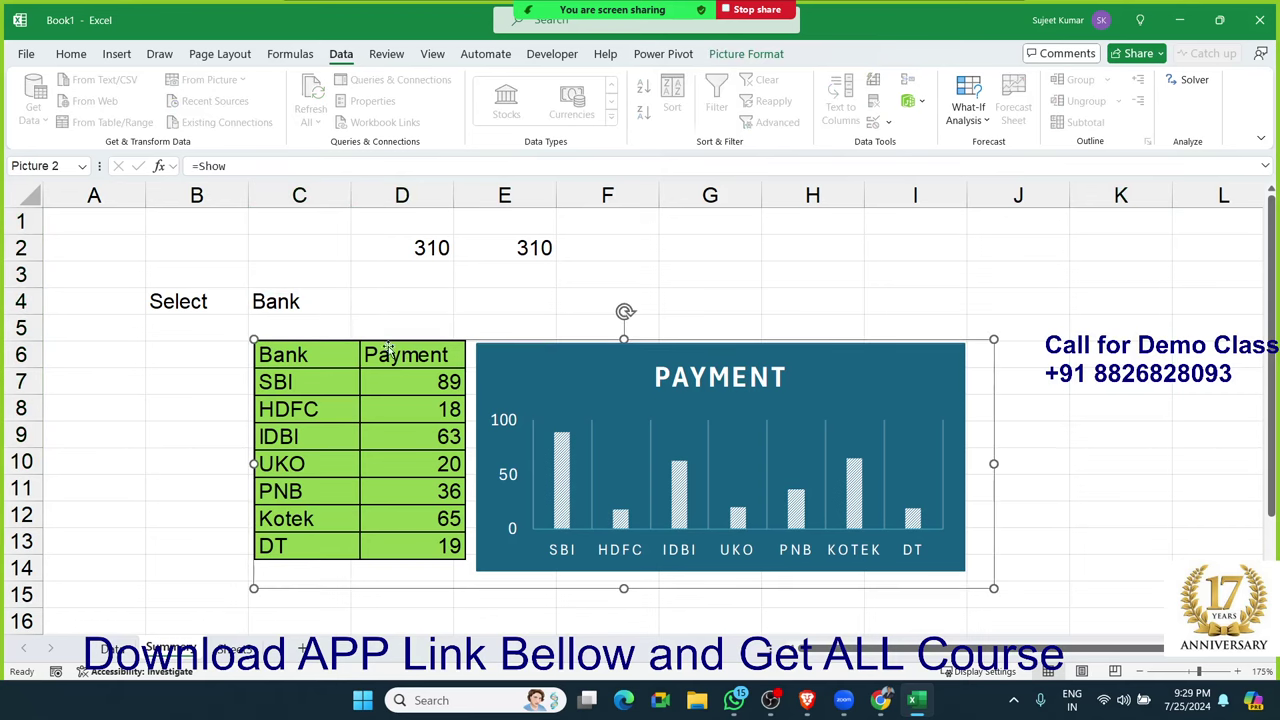
left_click(304, 304)
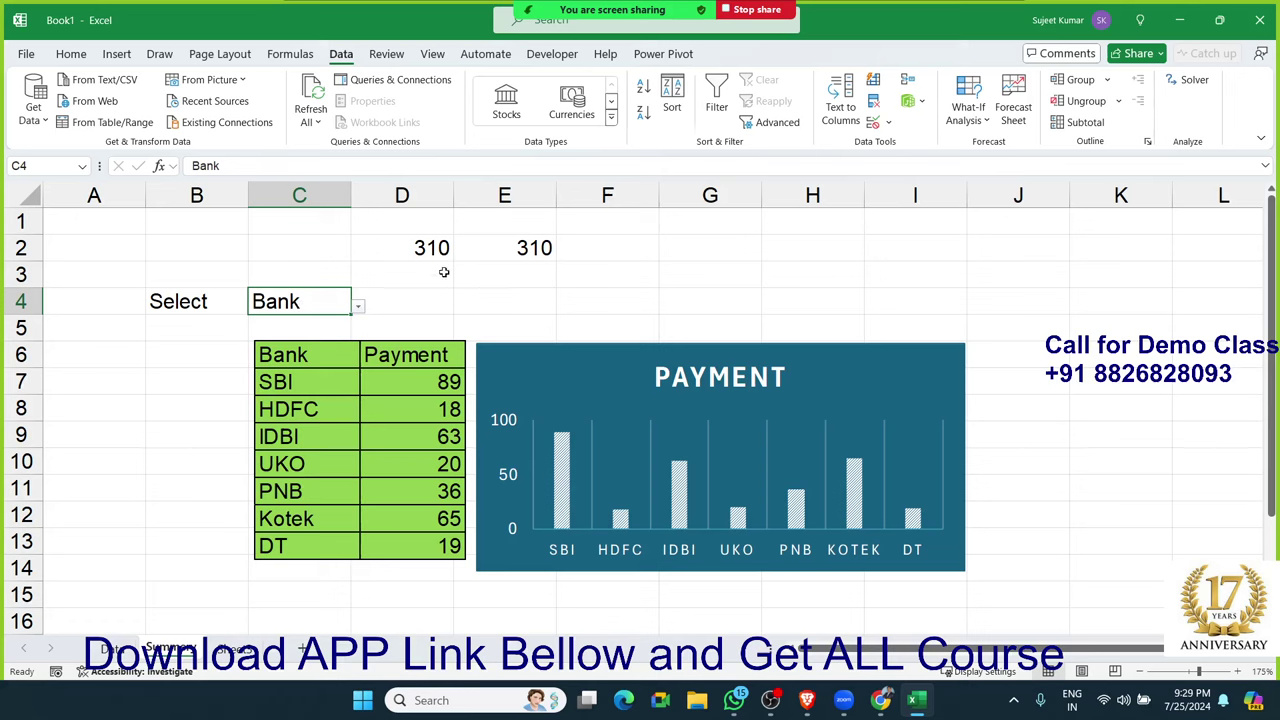
Step: Check the 310 total formula in E2 and the linked picture's =Show formula
left_click(517, 248)
double_click(520, 249)
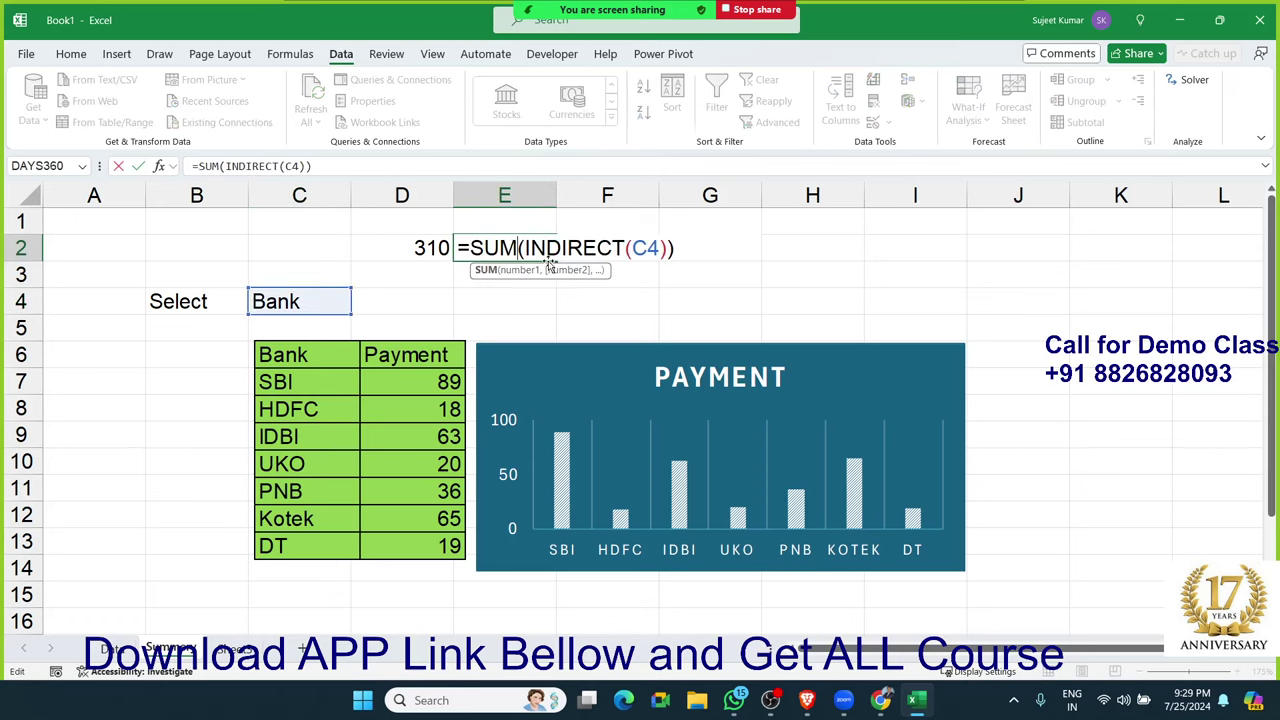
key("Escape")
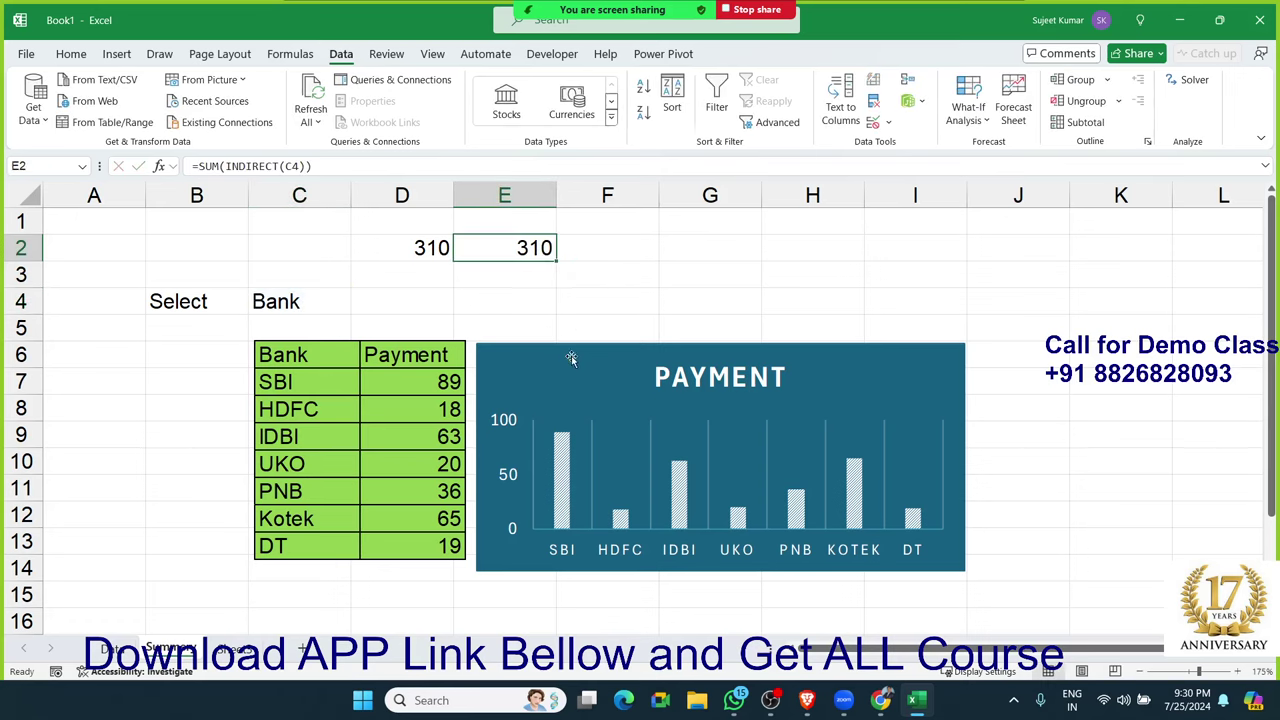
left_click(571, 358)
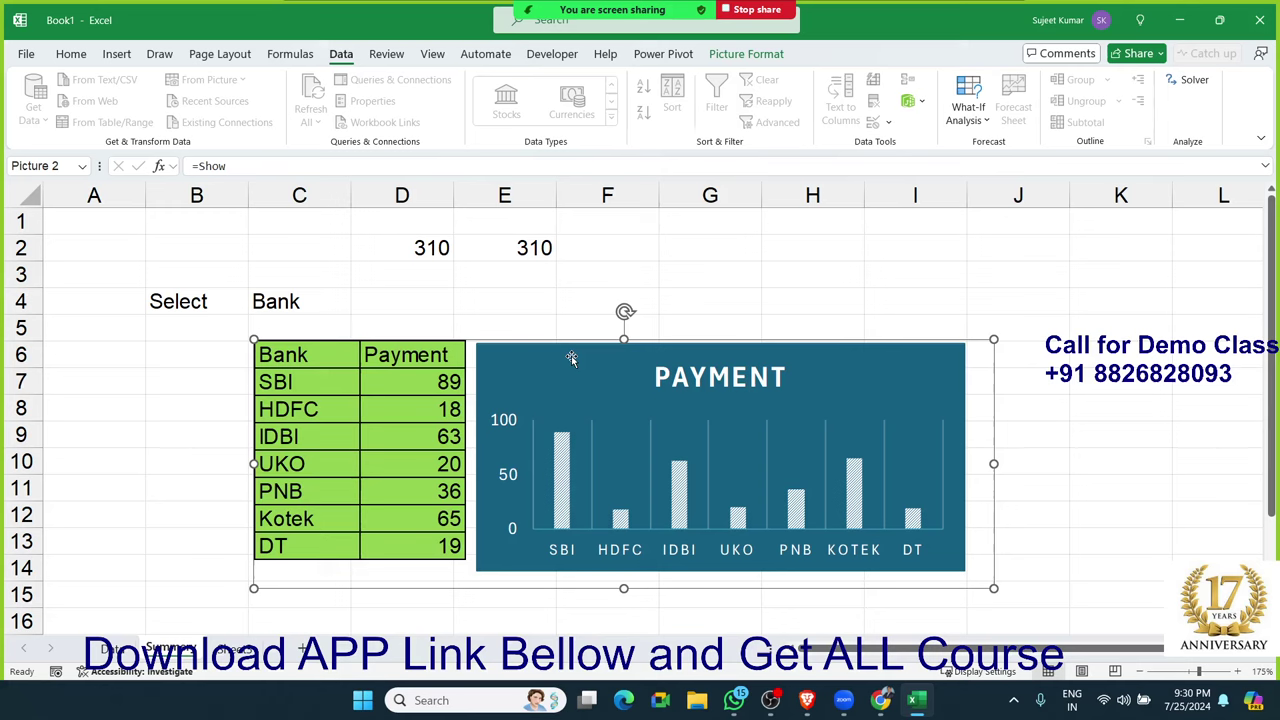
left_click(661, 265)
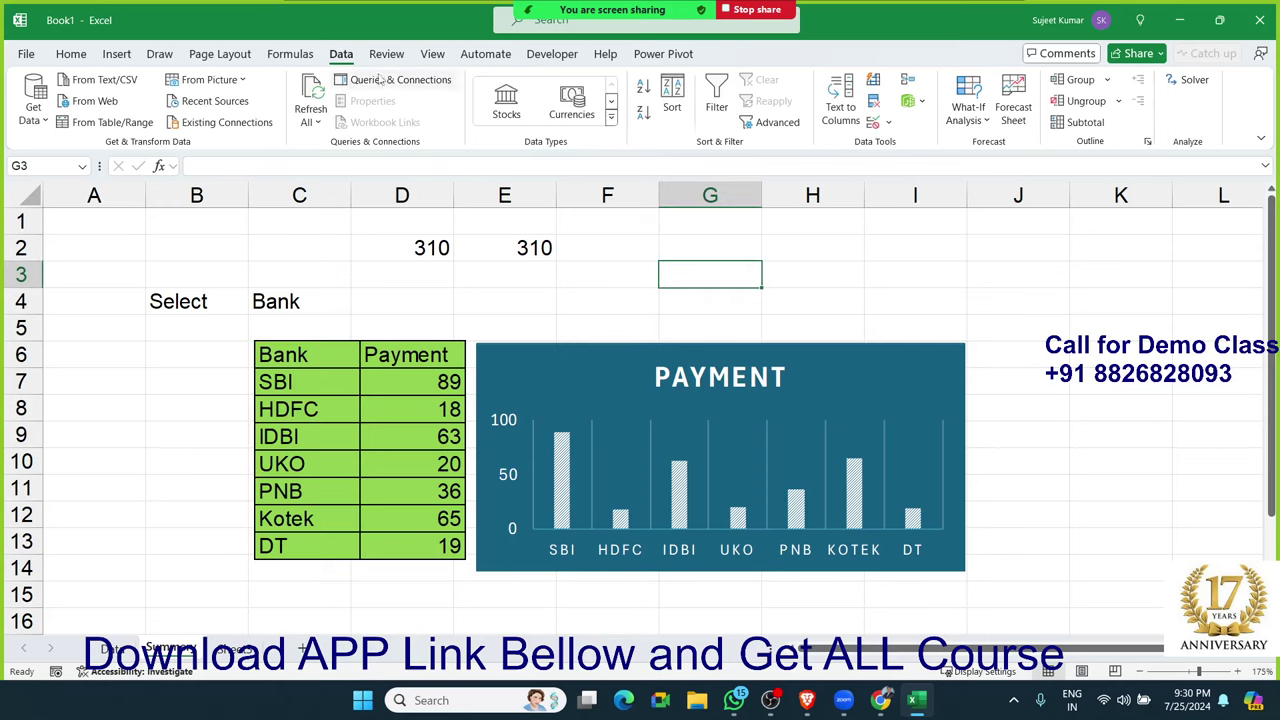
Step: Review the Show name's INDIRECT formula referencing Summery!$C$4 in Name Manager
left_click(290, 54)
left_click(678, 107)
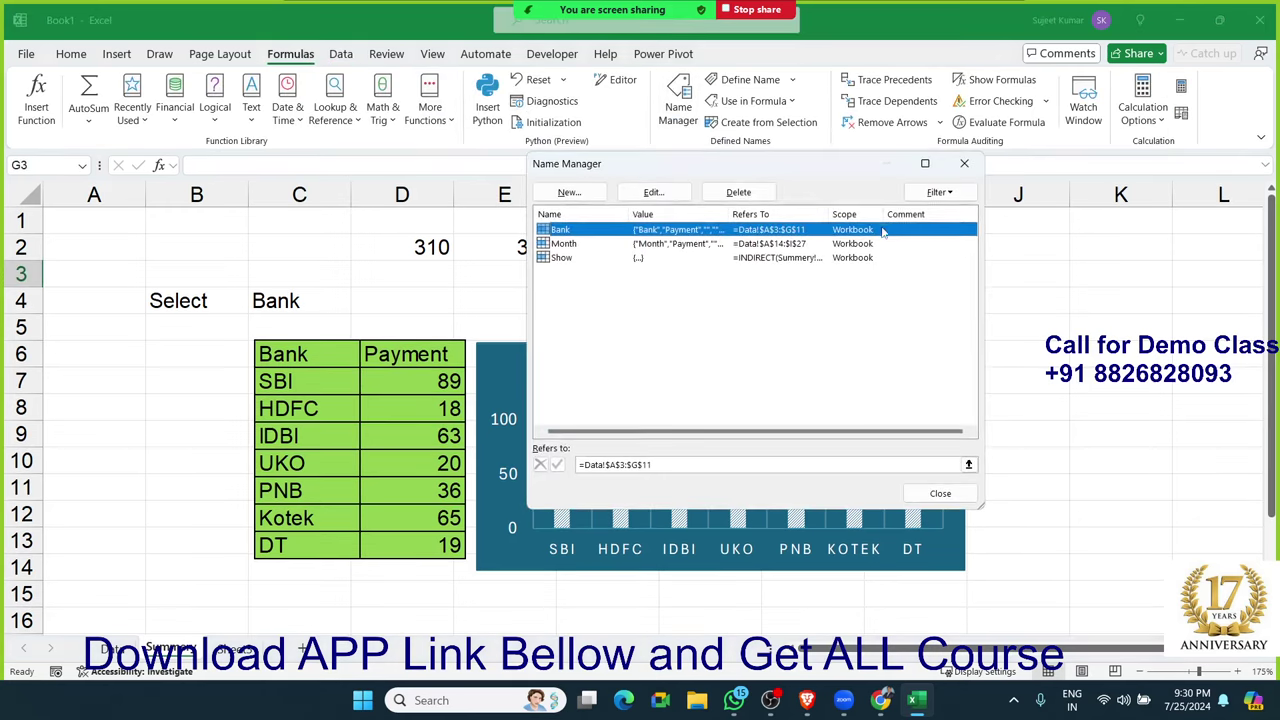
left_click_drag(683, 178, 918, 139)
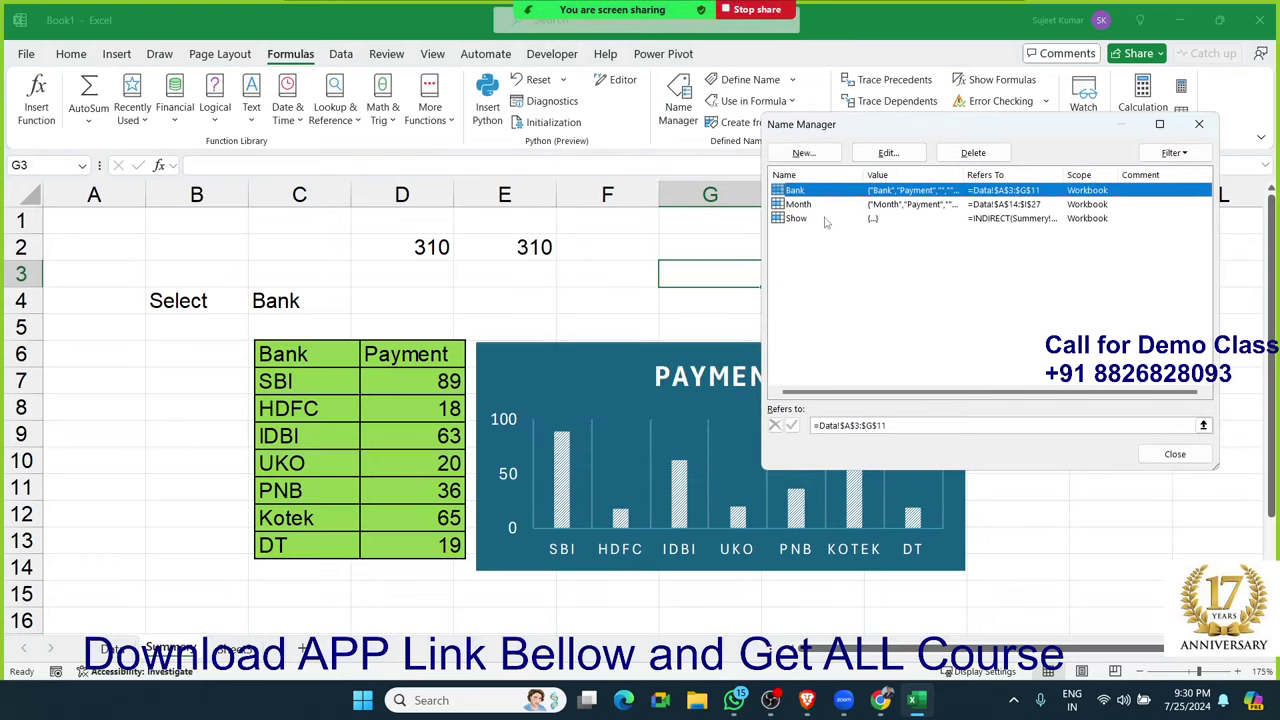
left_click(826, 220)
left_click(833, 430)
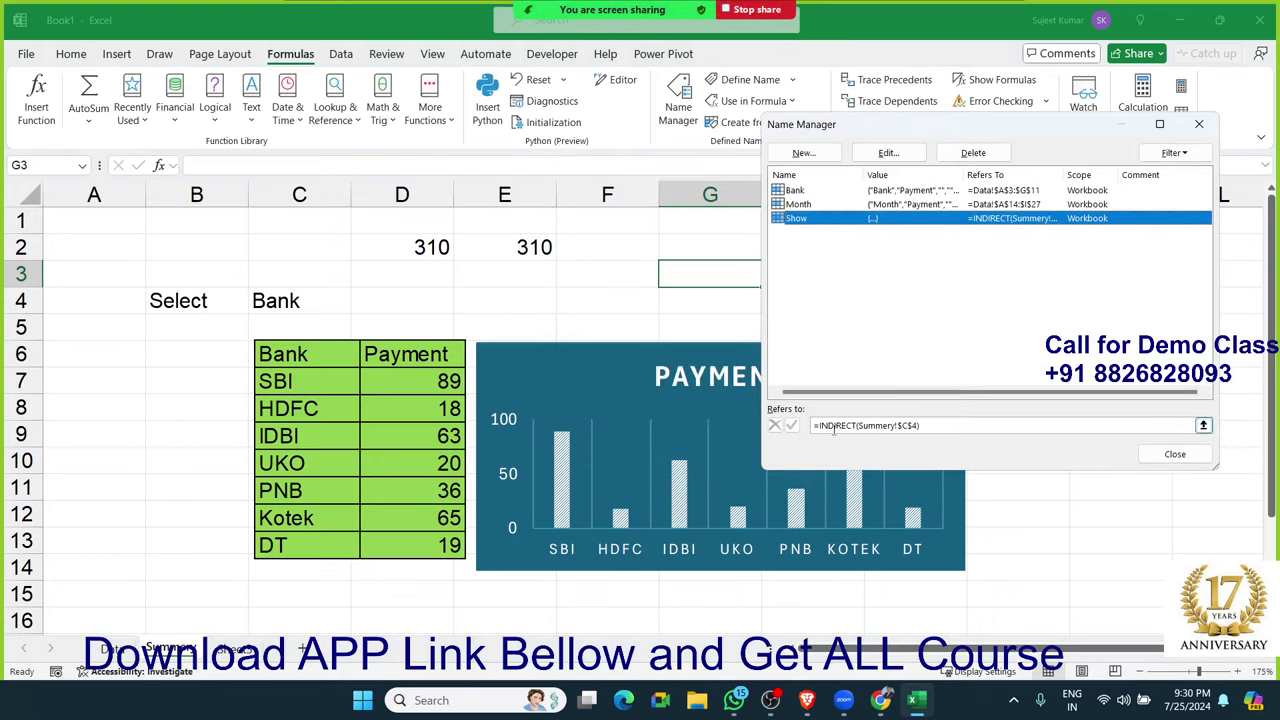
double_click(836, 426)
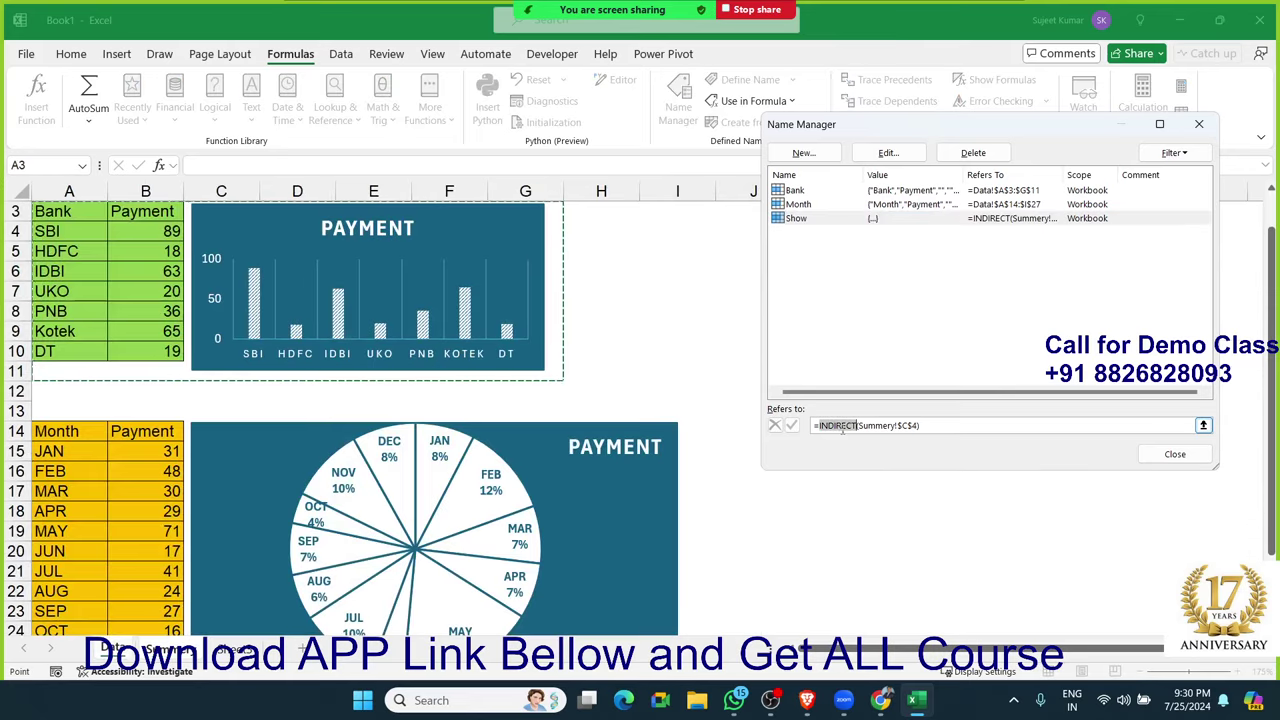
left_click(884, 426)
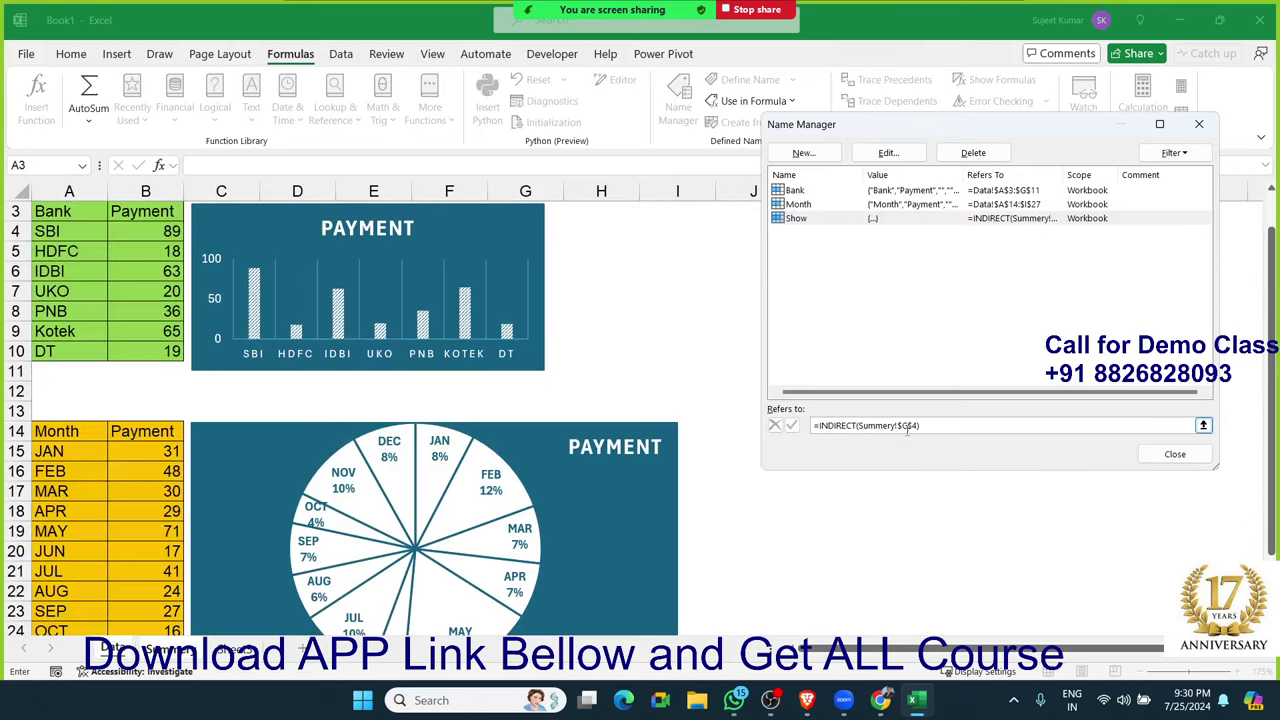
left_click(908, 427)
key("Return")
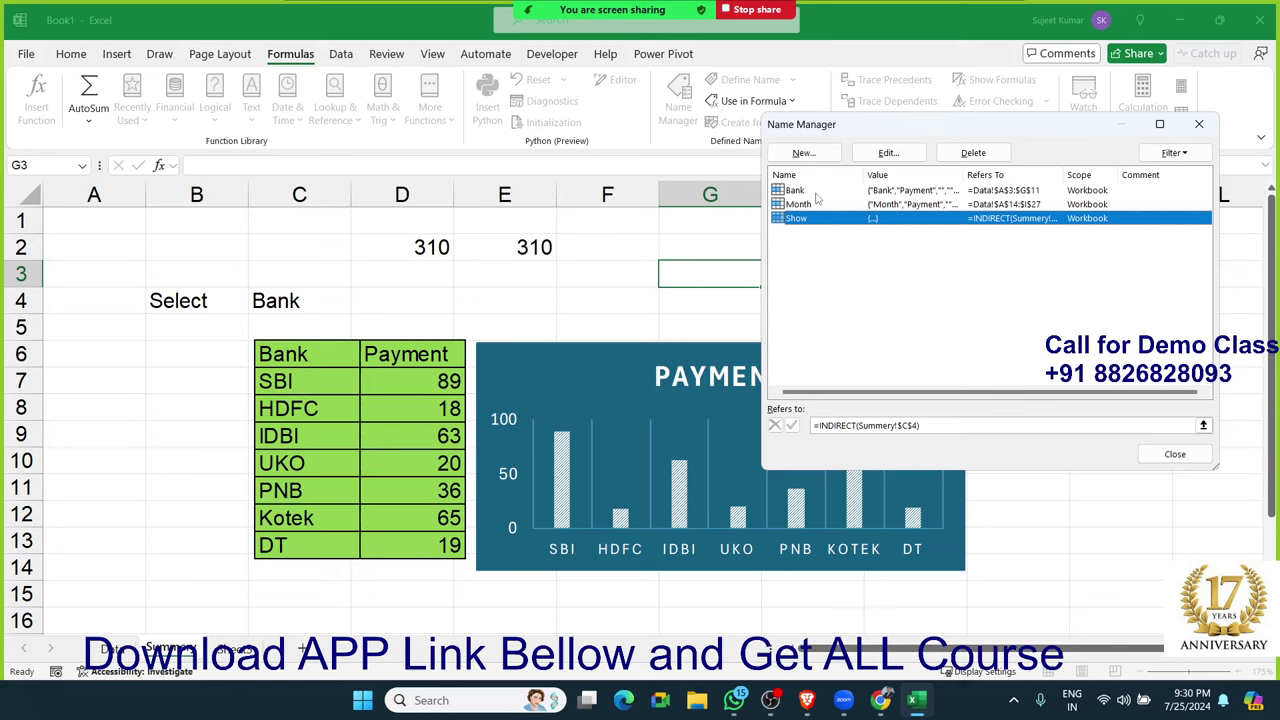
Step: Reselect the Show name entry and close Name Manager
left_click(810, 222)
left_click(810, 224)
left_click(810, 224)
left_click(810, 224)
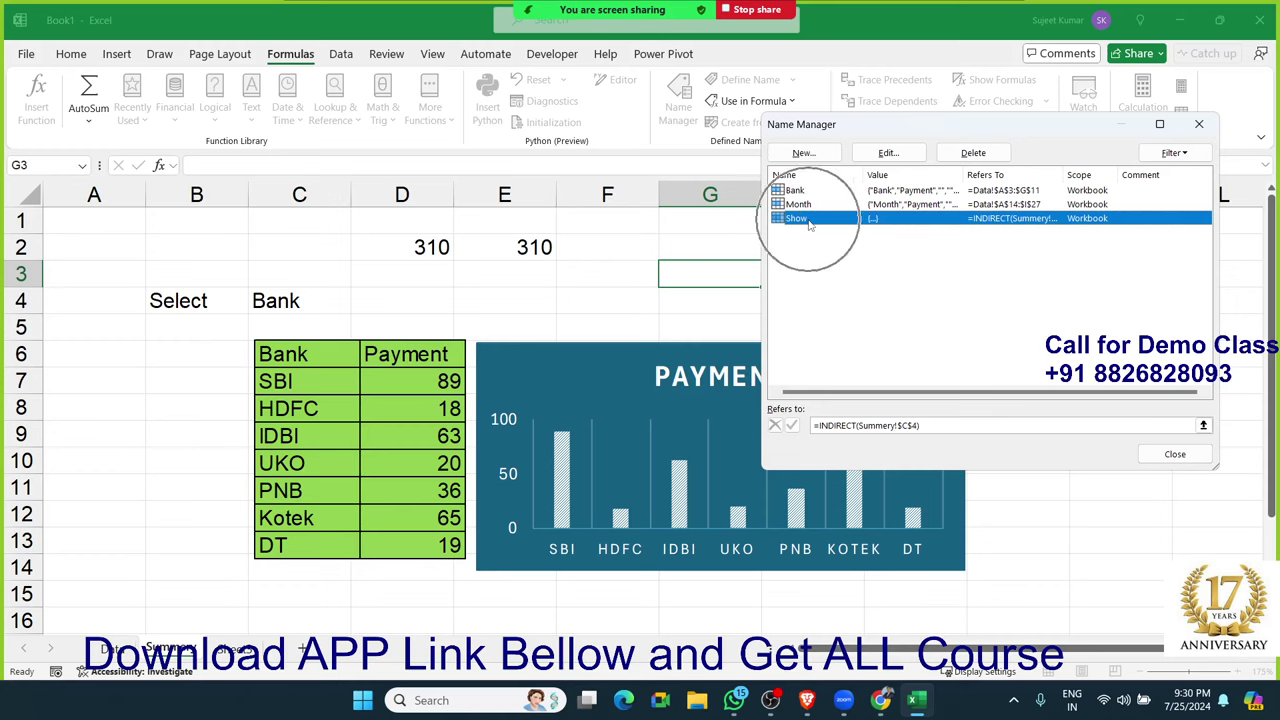
key("Escape")
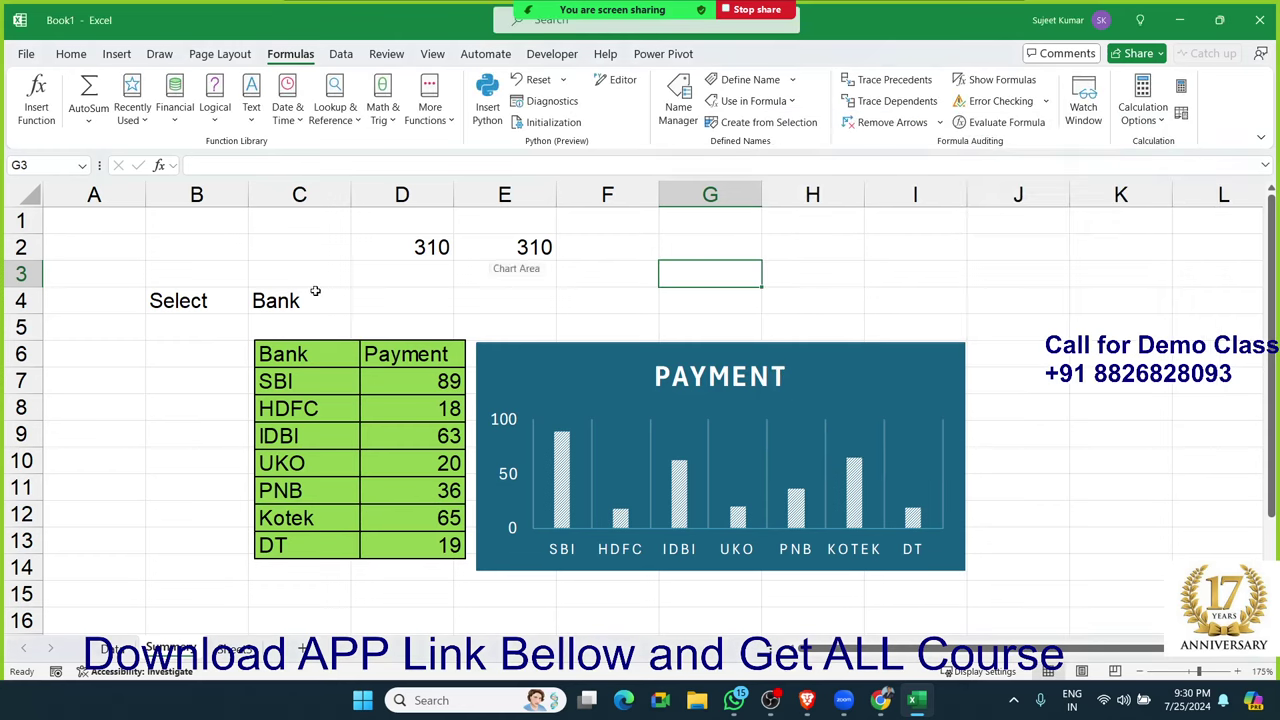
Step: Switch C4 to Month to show the pie chart, back to Bank, then reselect C4 on Summery
left_click(337, 302)
left_click(358, 305)
left_click(326, 318)
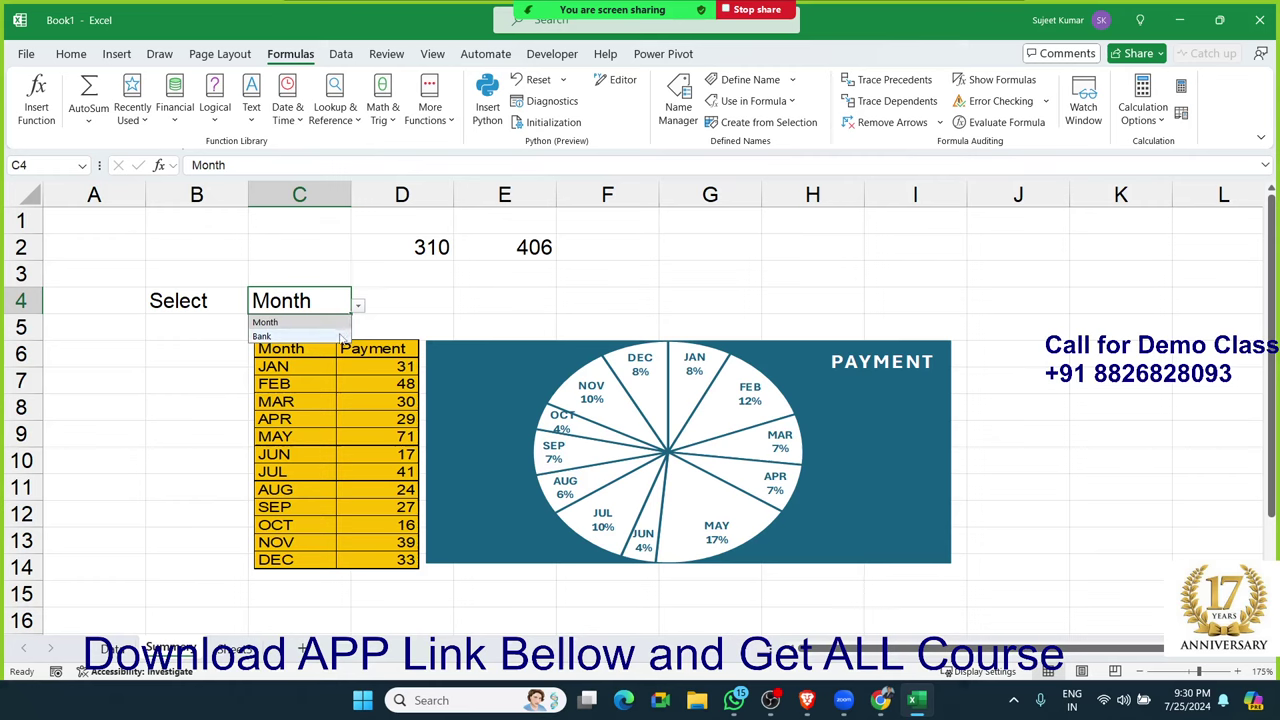
left_click(341, 336)
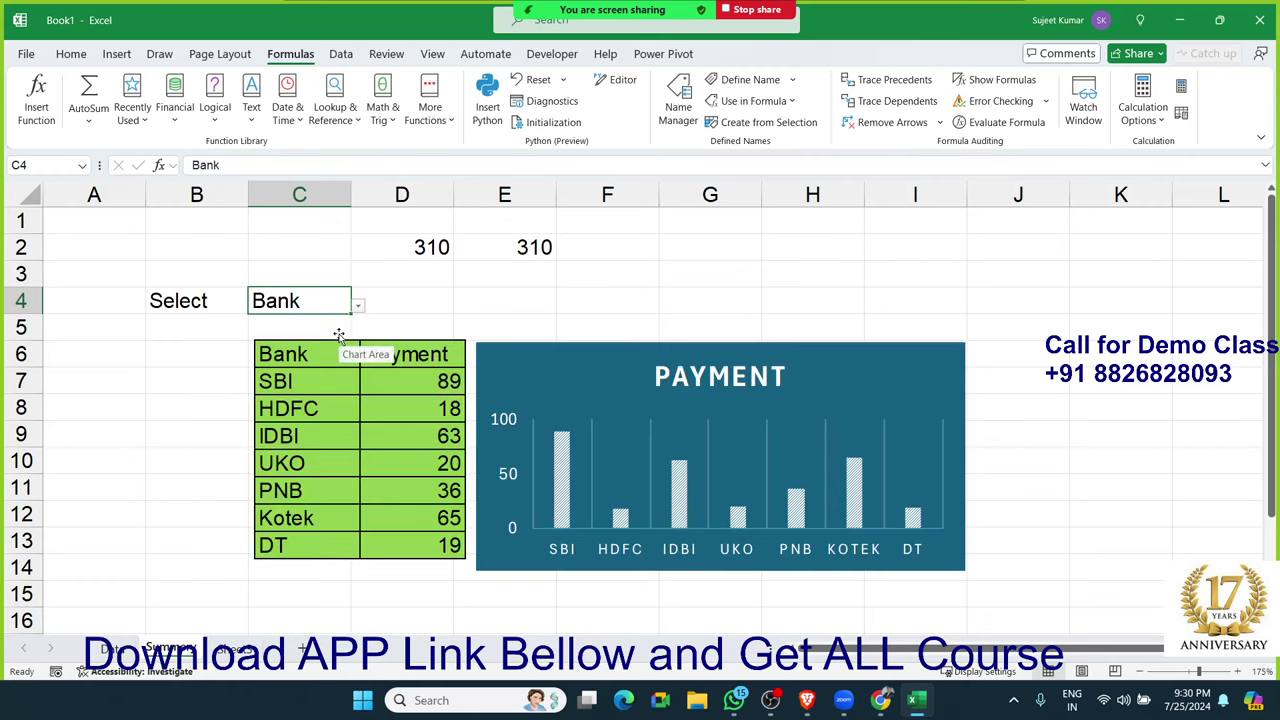
left_click(438, 303)
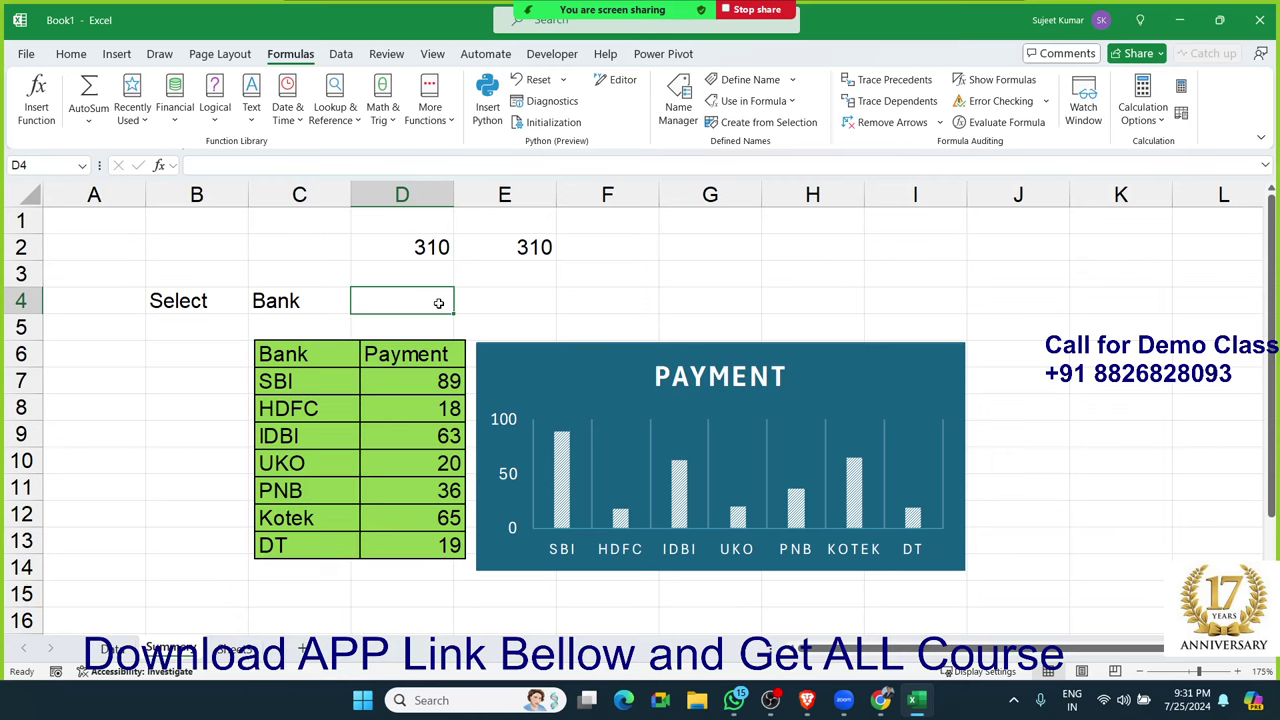
left_click(112, 648)
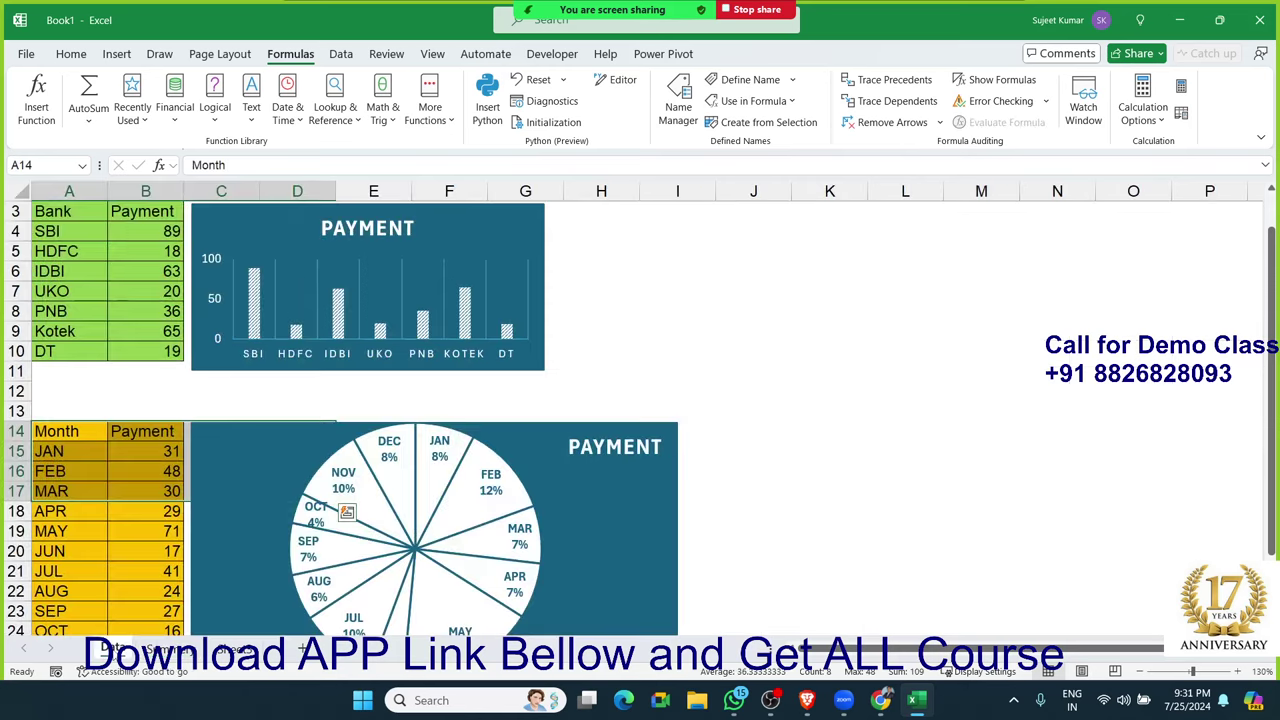
left_click(165, 650)
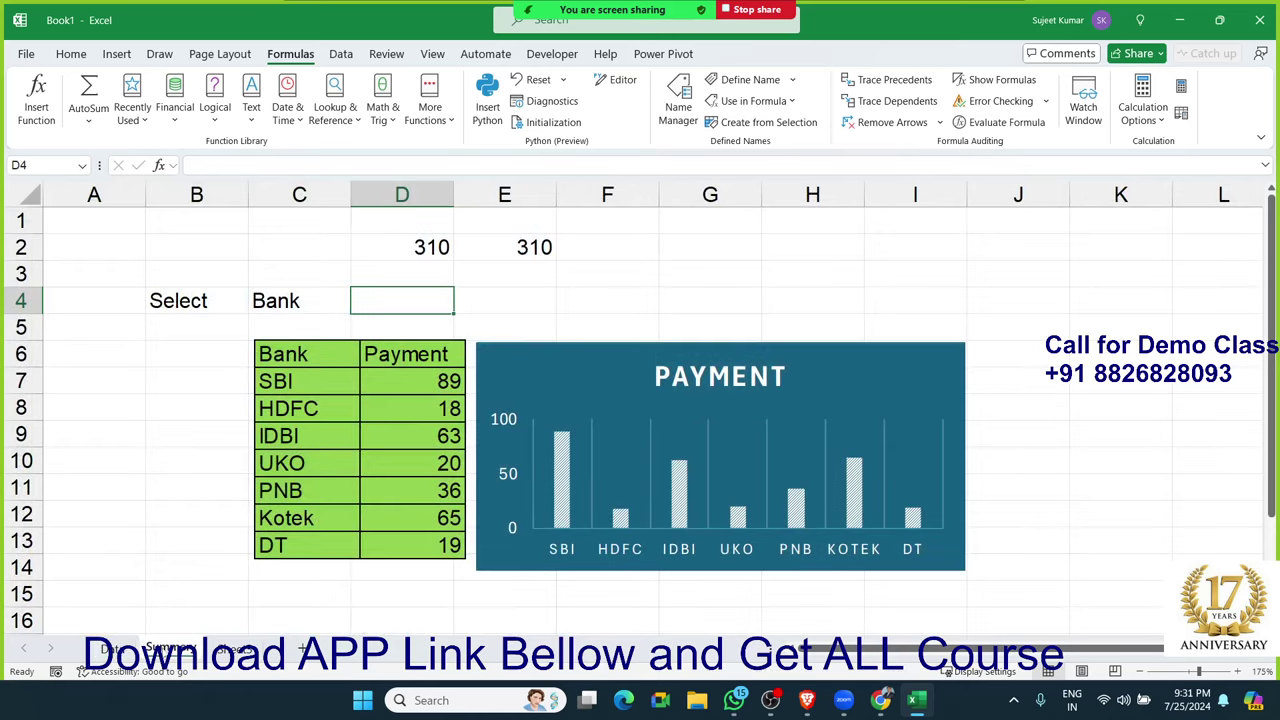
left_click(283, 296)
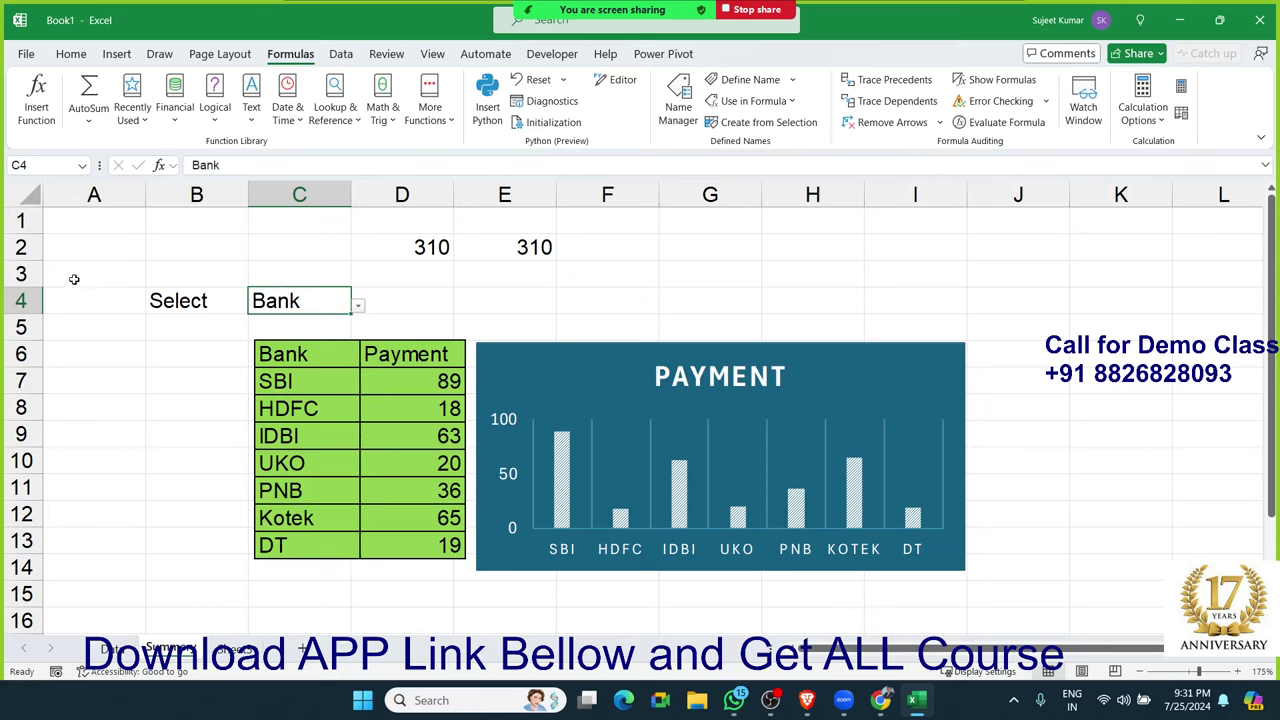
Step: Save as the Excel Workbook type with file name PIC into APP_Rec (D:)
key("ctrl+s")
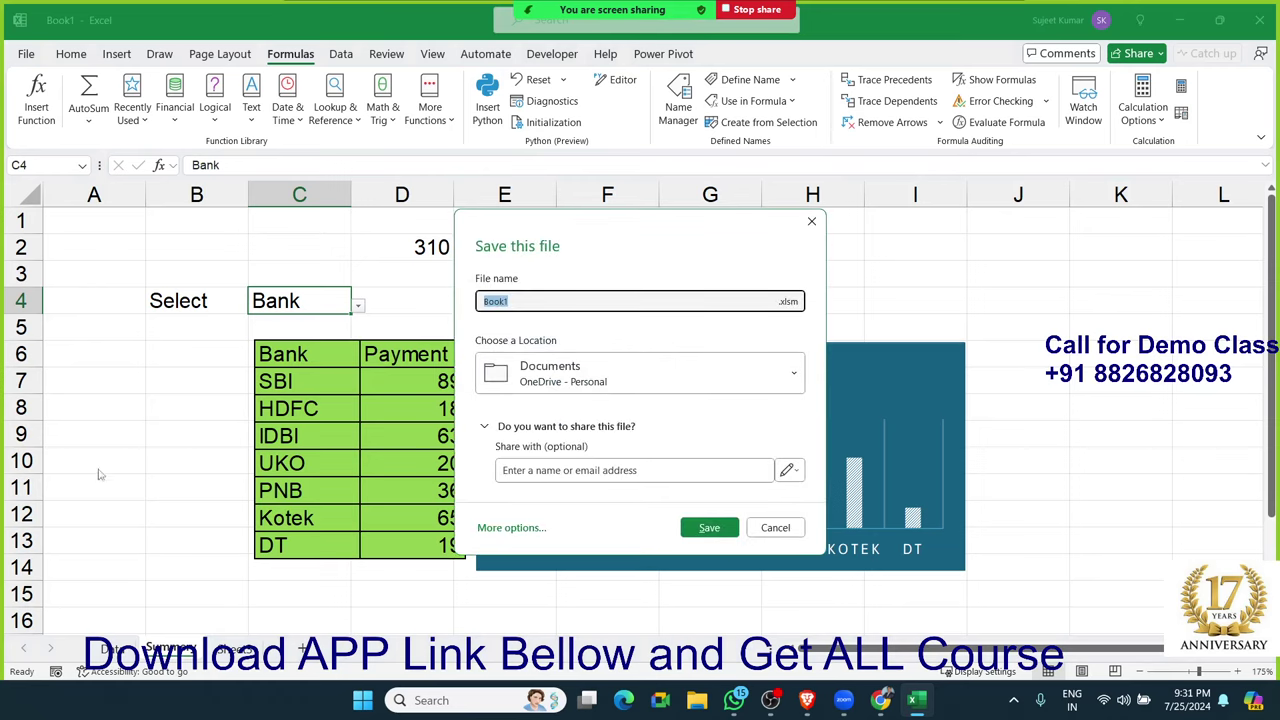
left_click(515, 528)
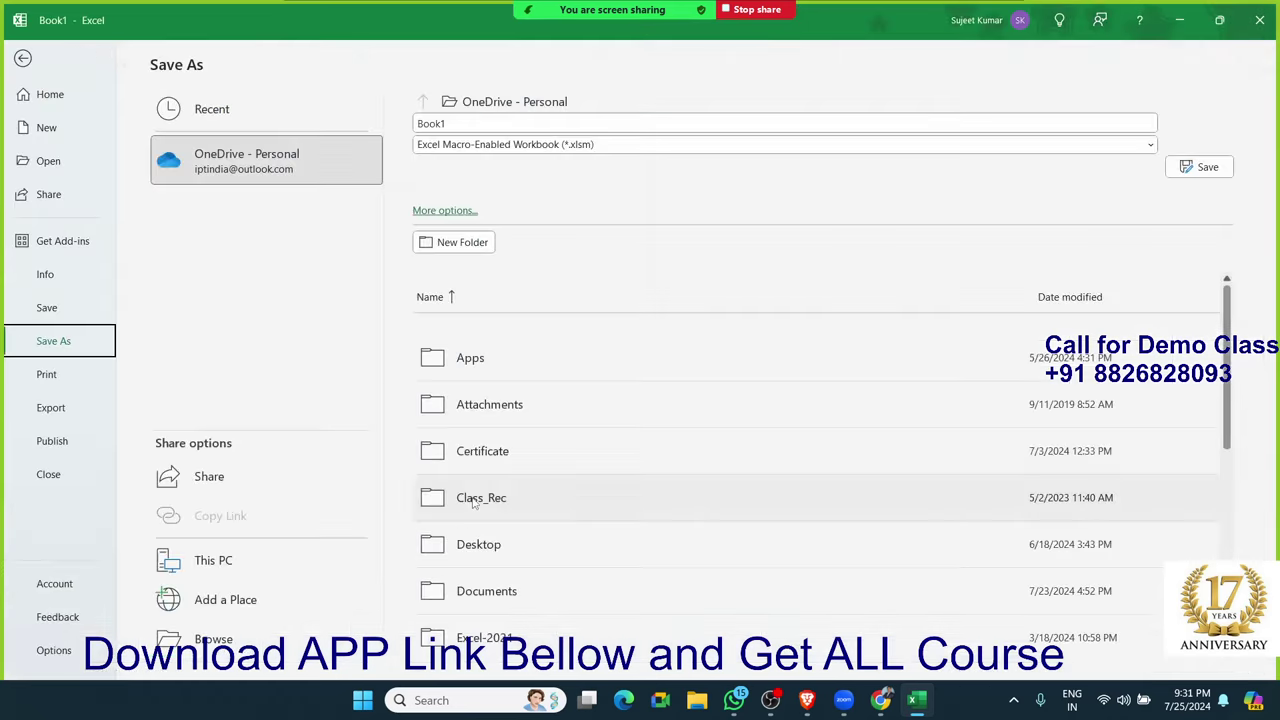
left_click(270, 648)
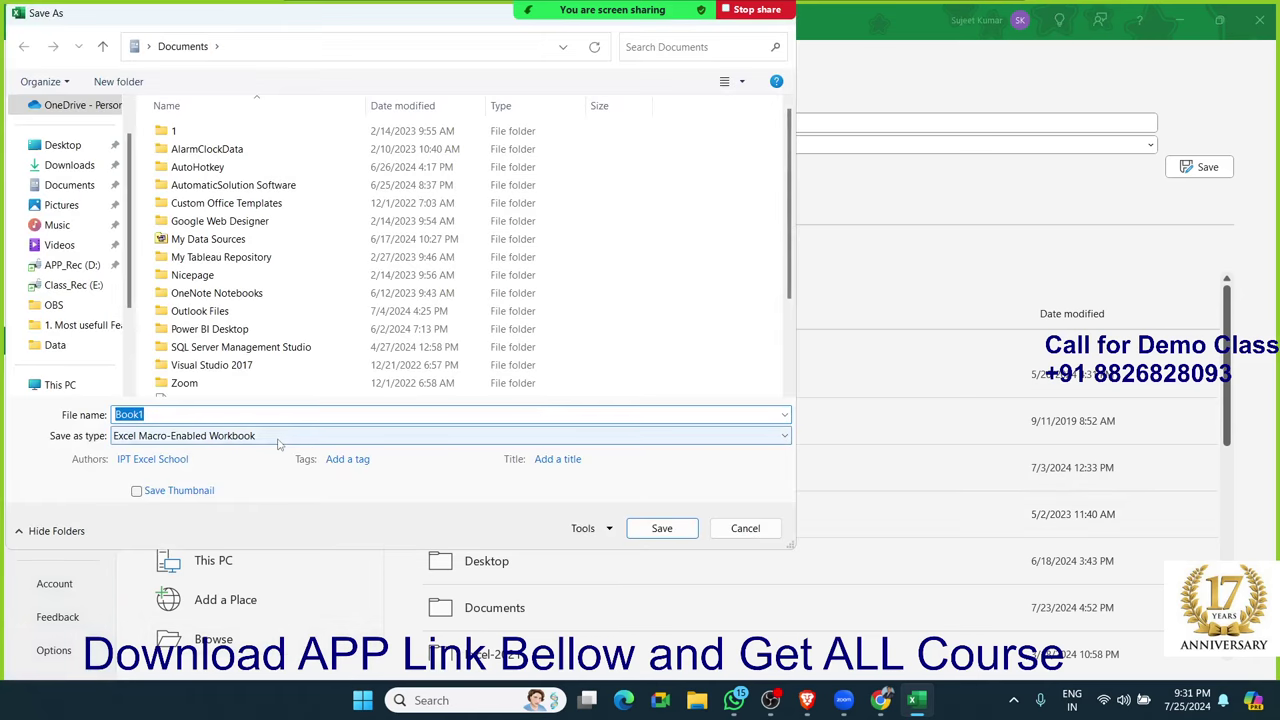
left_click(268, 437)
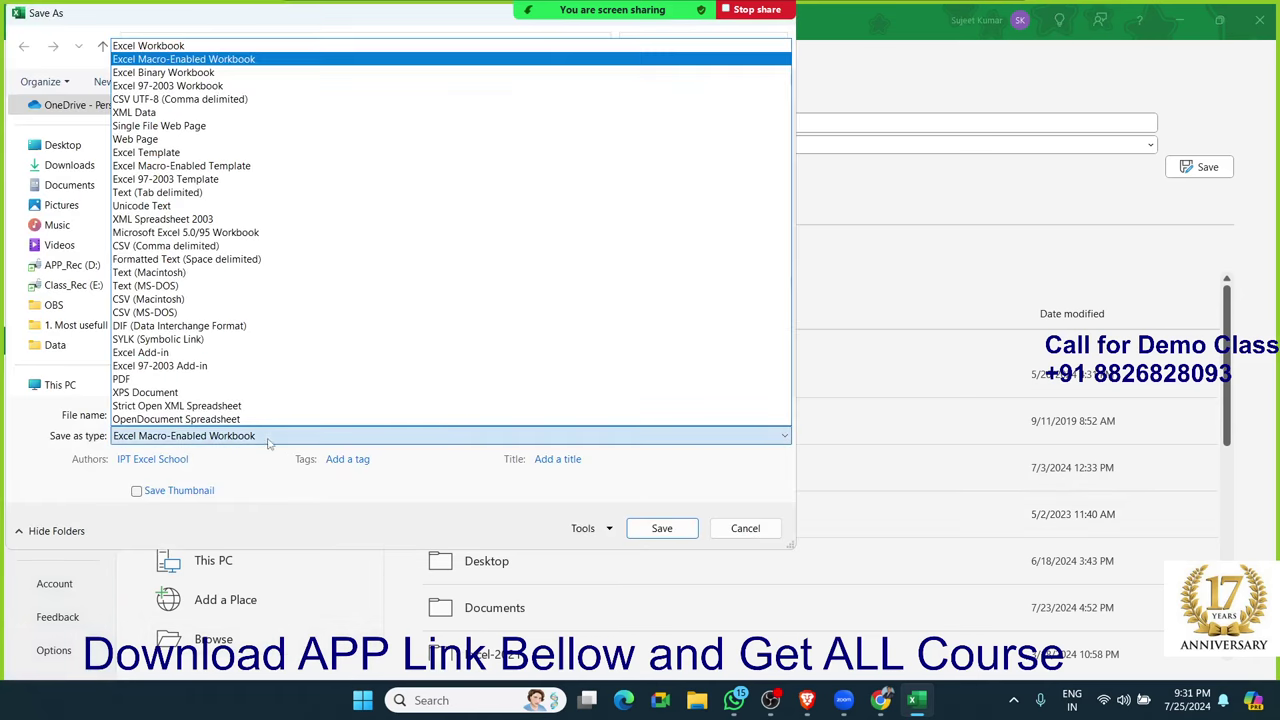
left_click(210, 47)
double_click(170, 414)
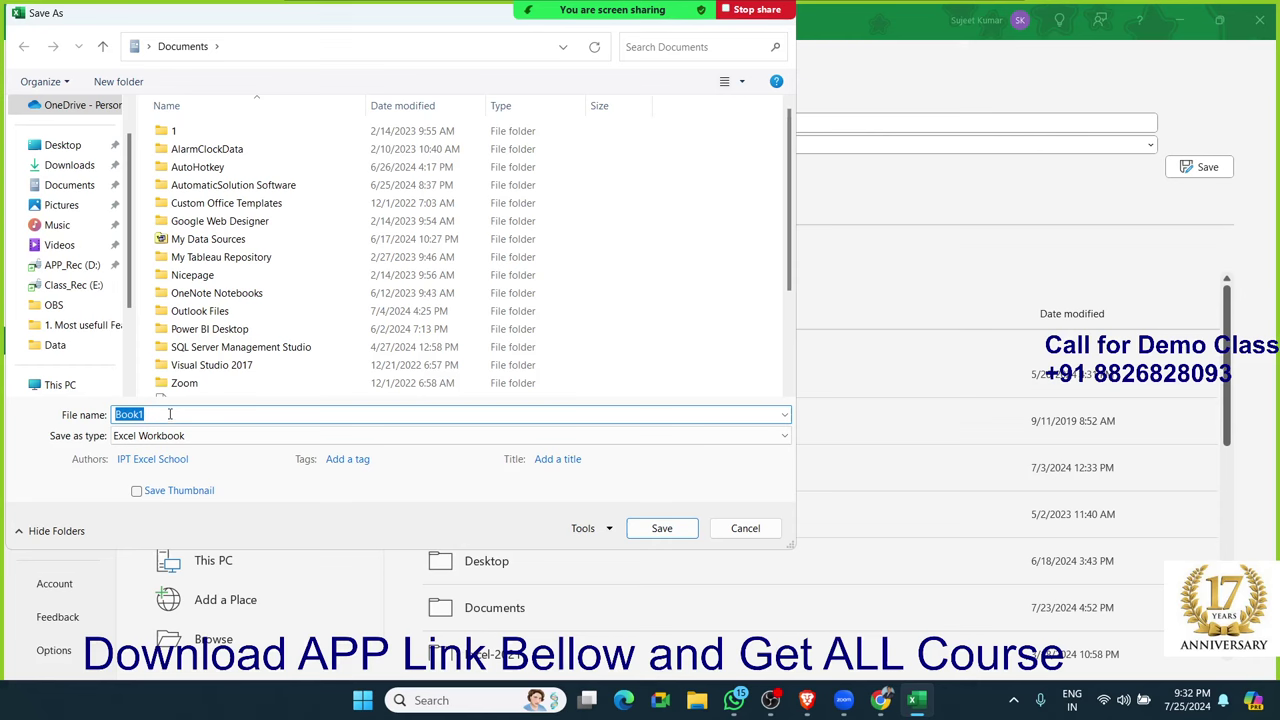
type("P")
type("IC")
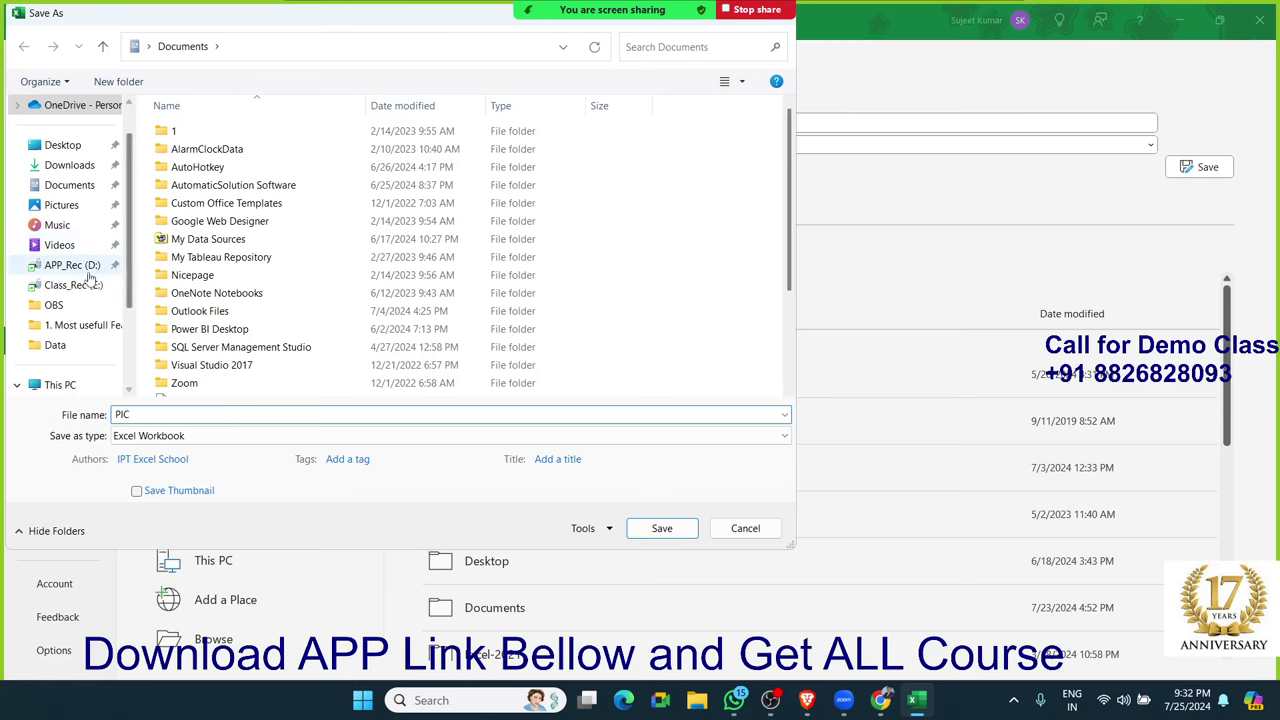
left_click(72, 265)
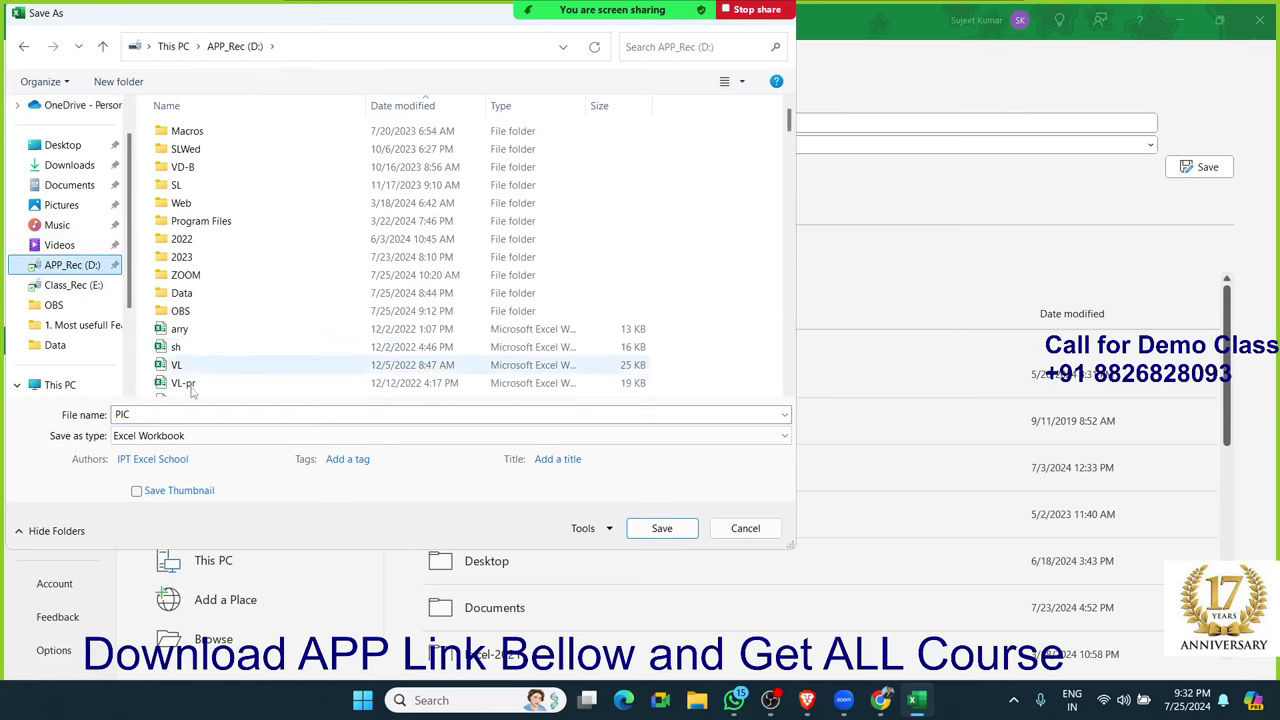
left_click(660, 530)
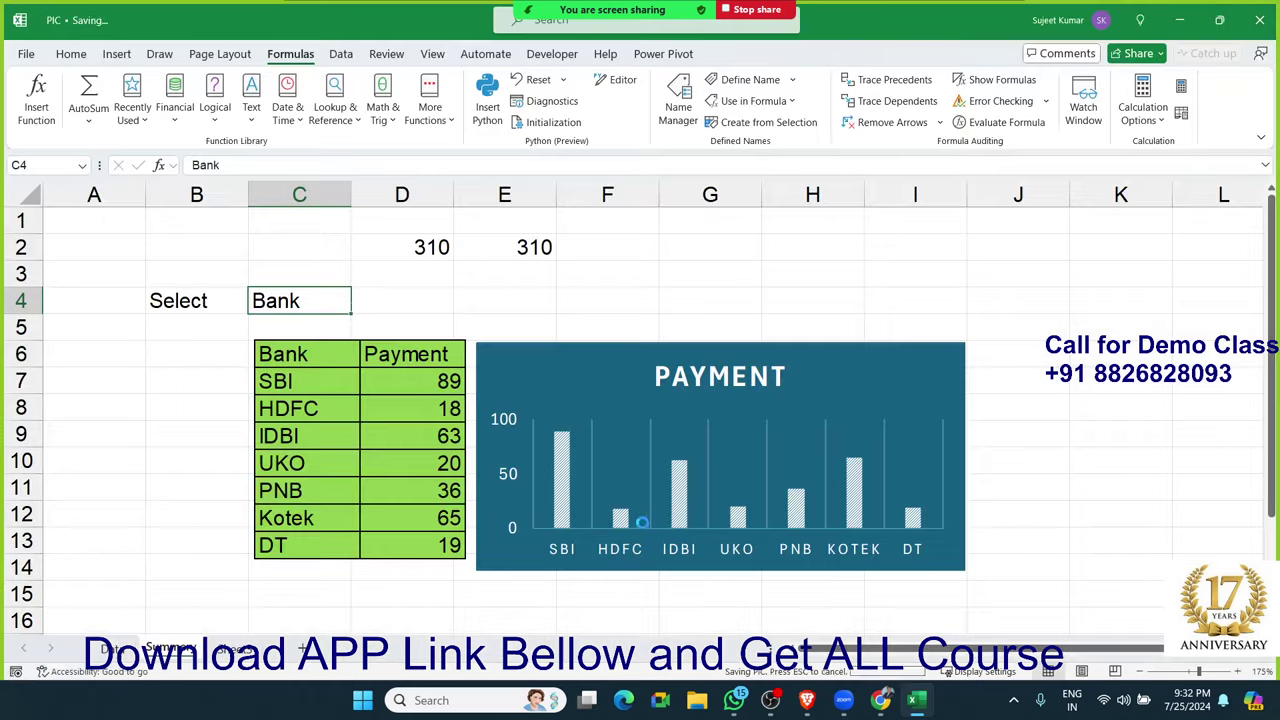